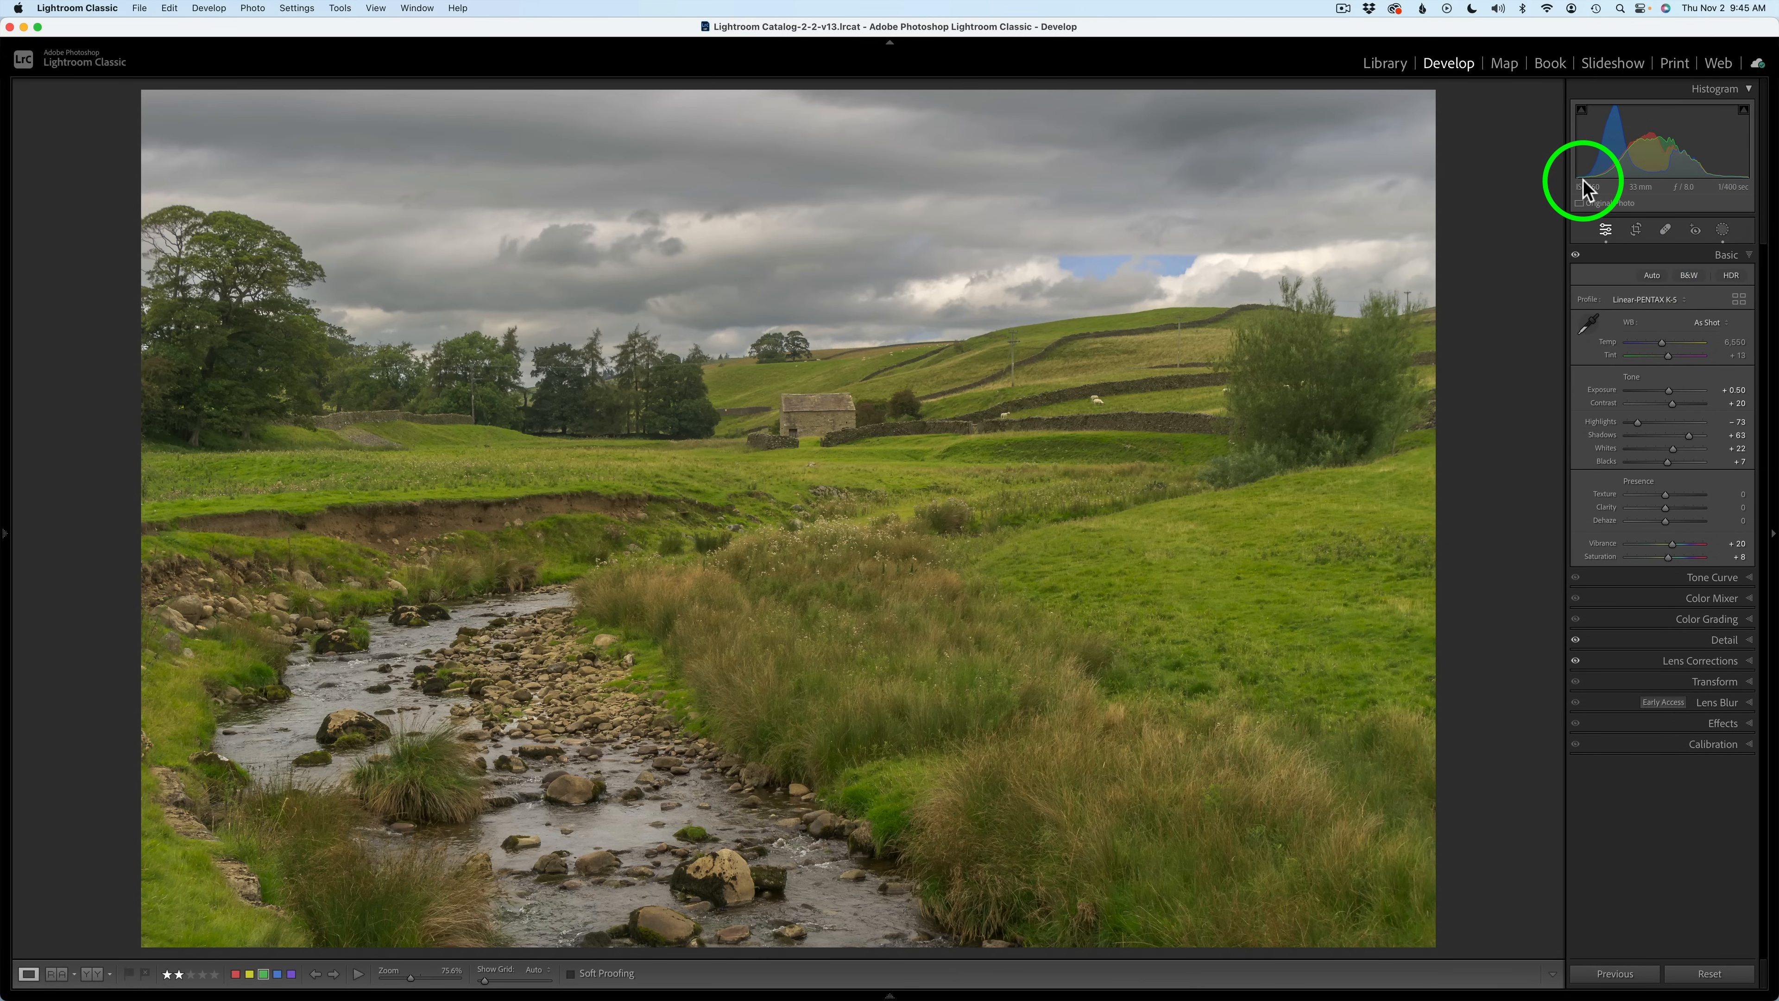
# Review the Detail and Lens Corrections panel settings for the photo.
pyautogui.click(1724, 639)
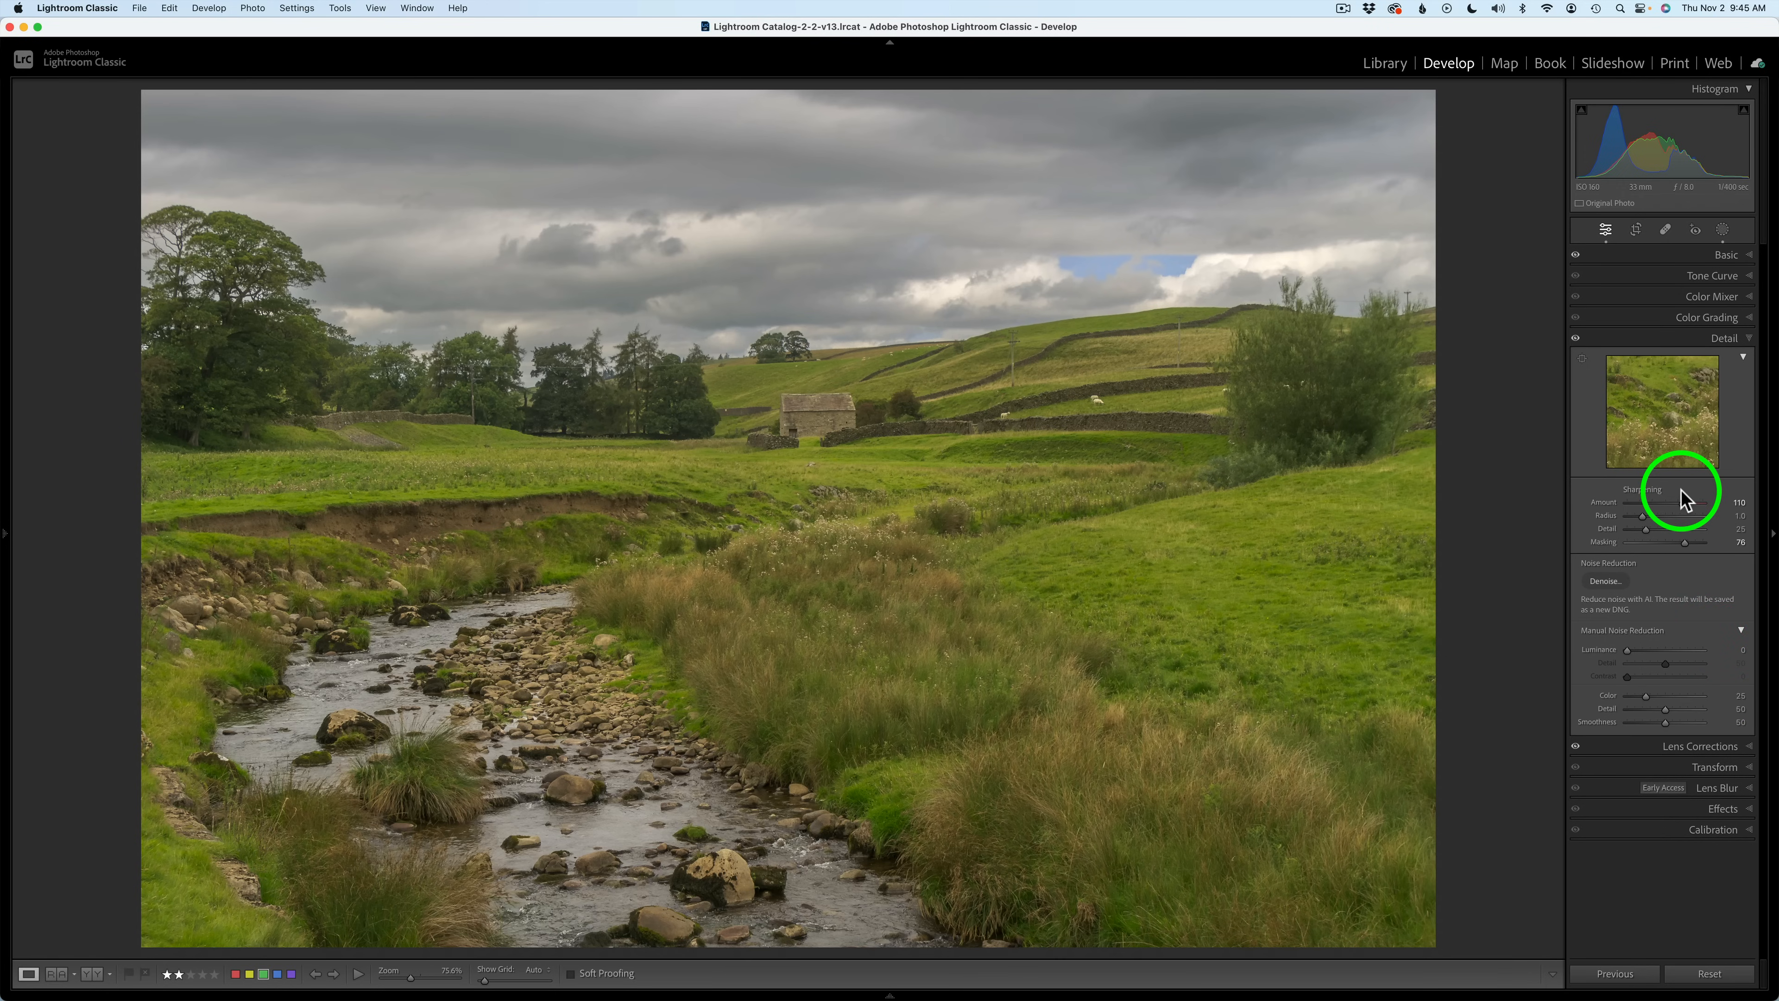
pyautogui.click(1620, 346)
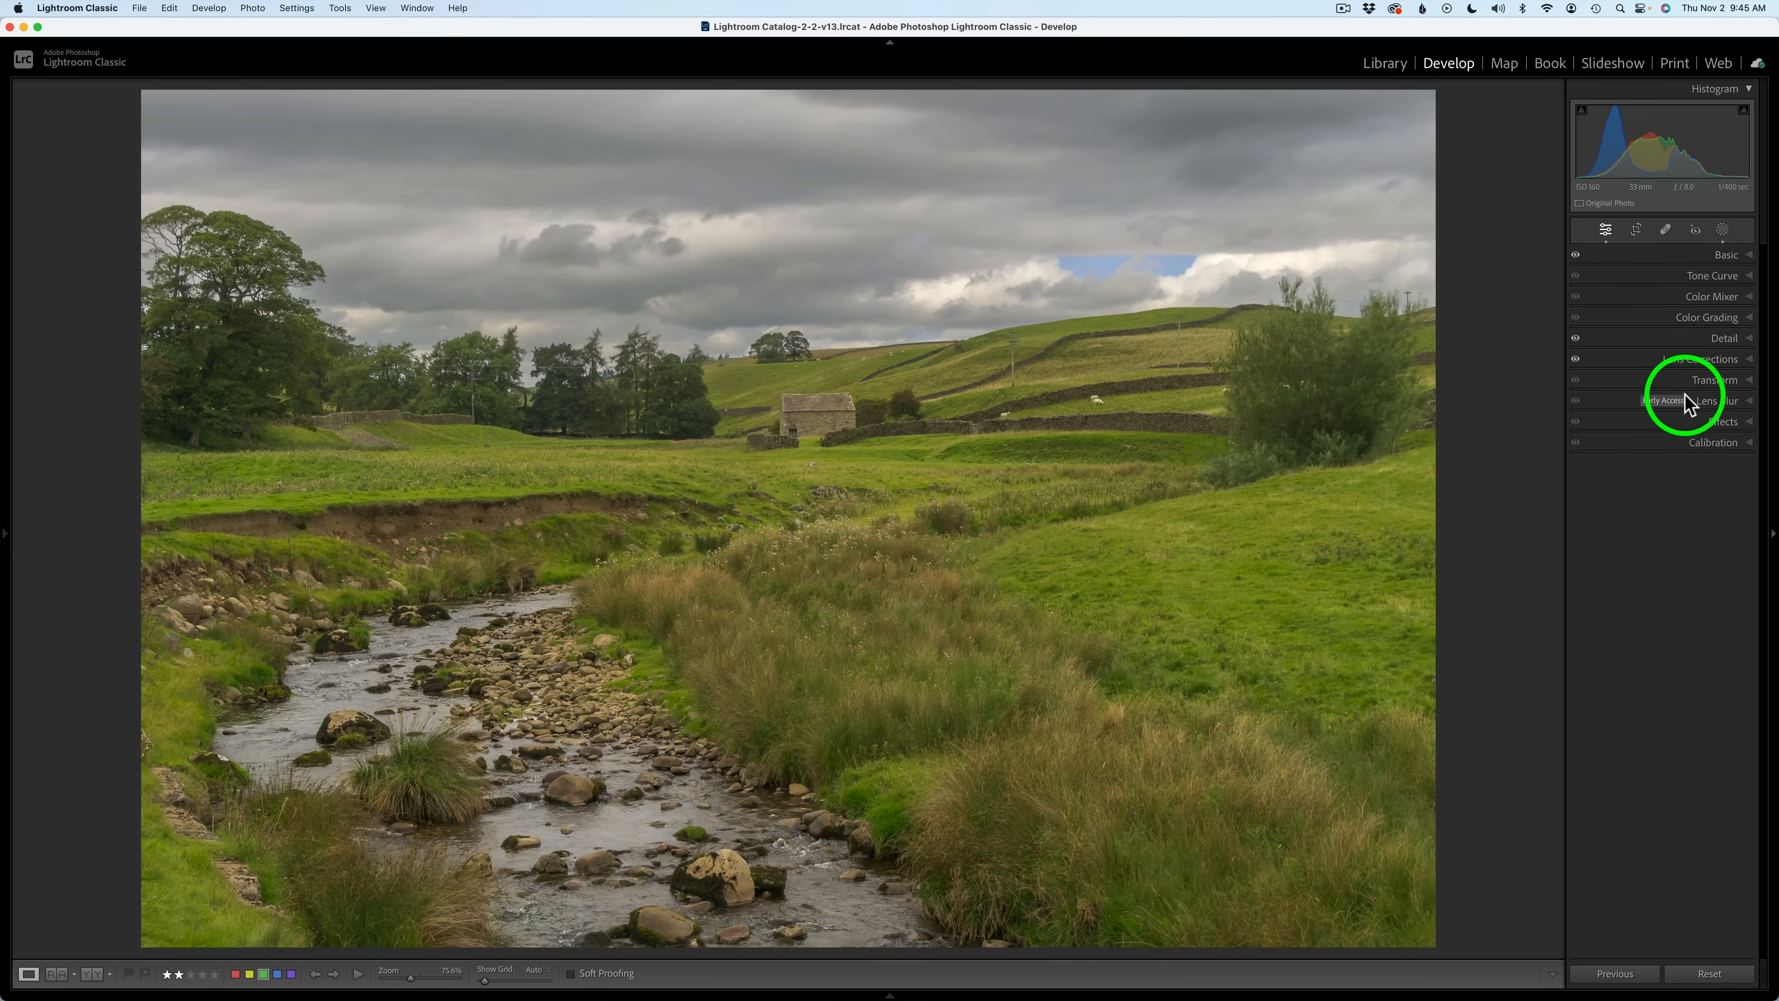
pyautogui.click(1686, 360)
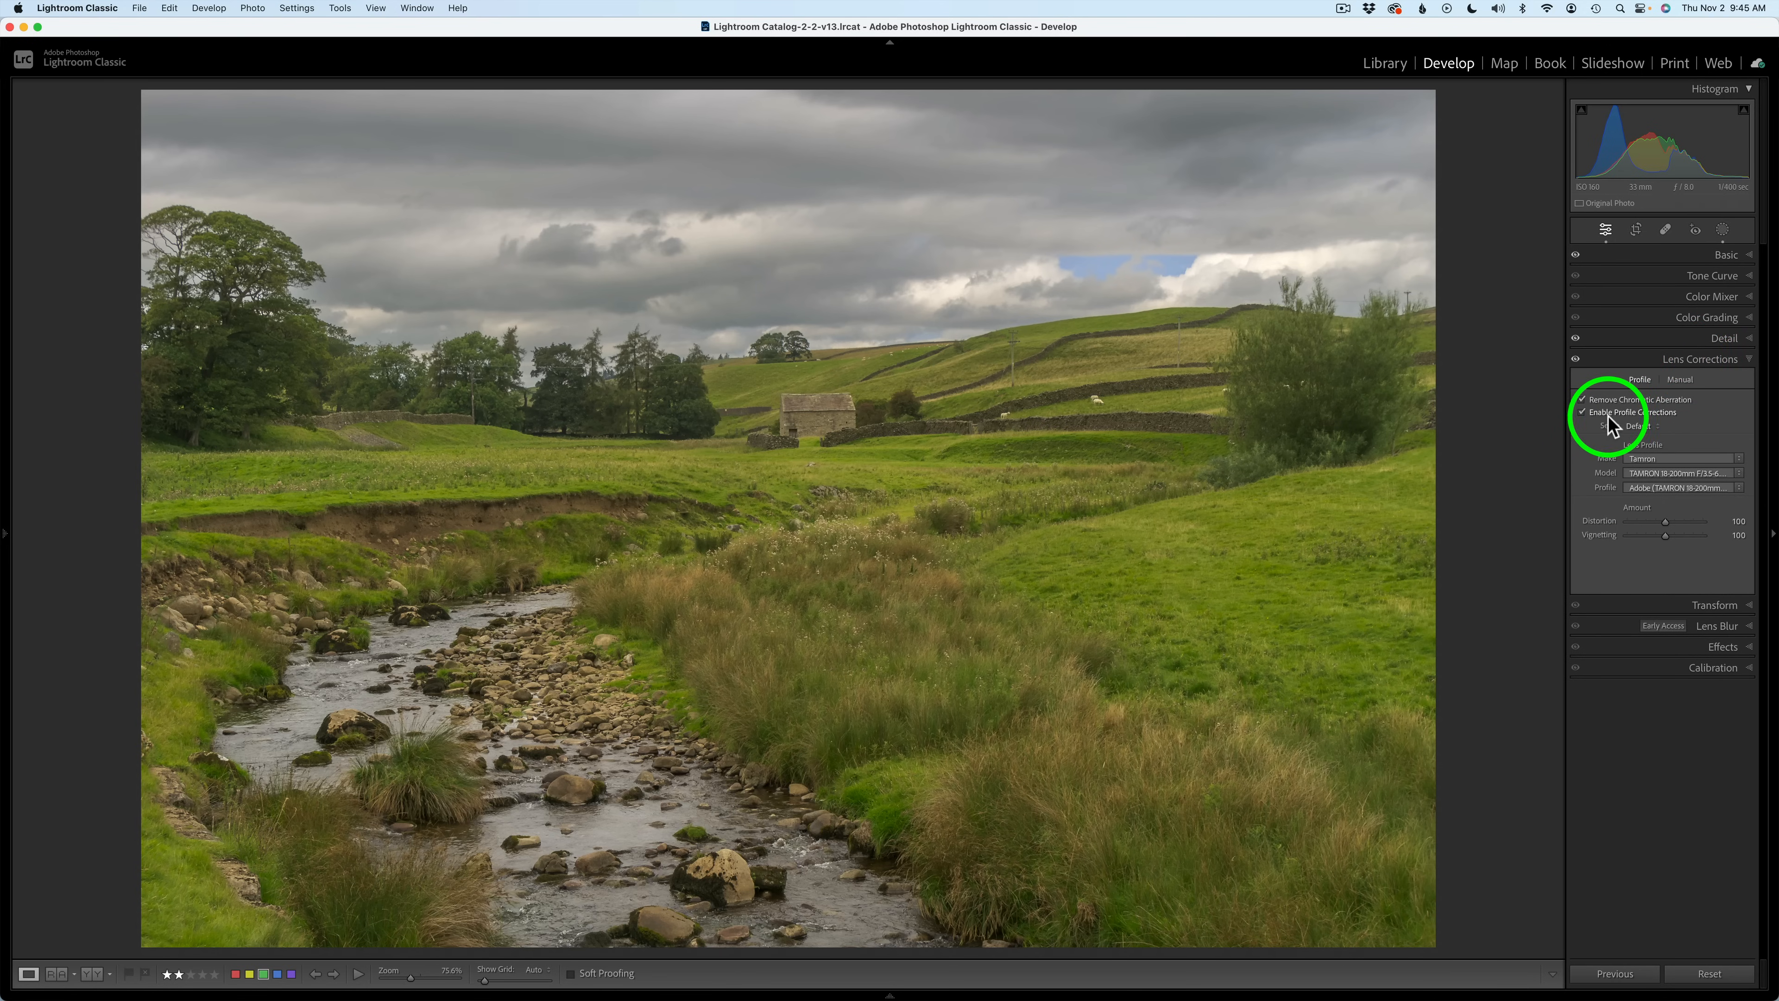
pyautogui.click(1642, 363)
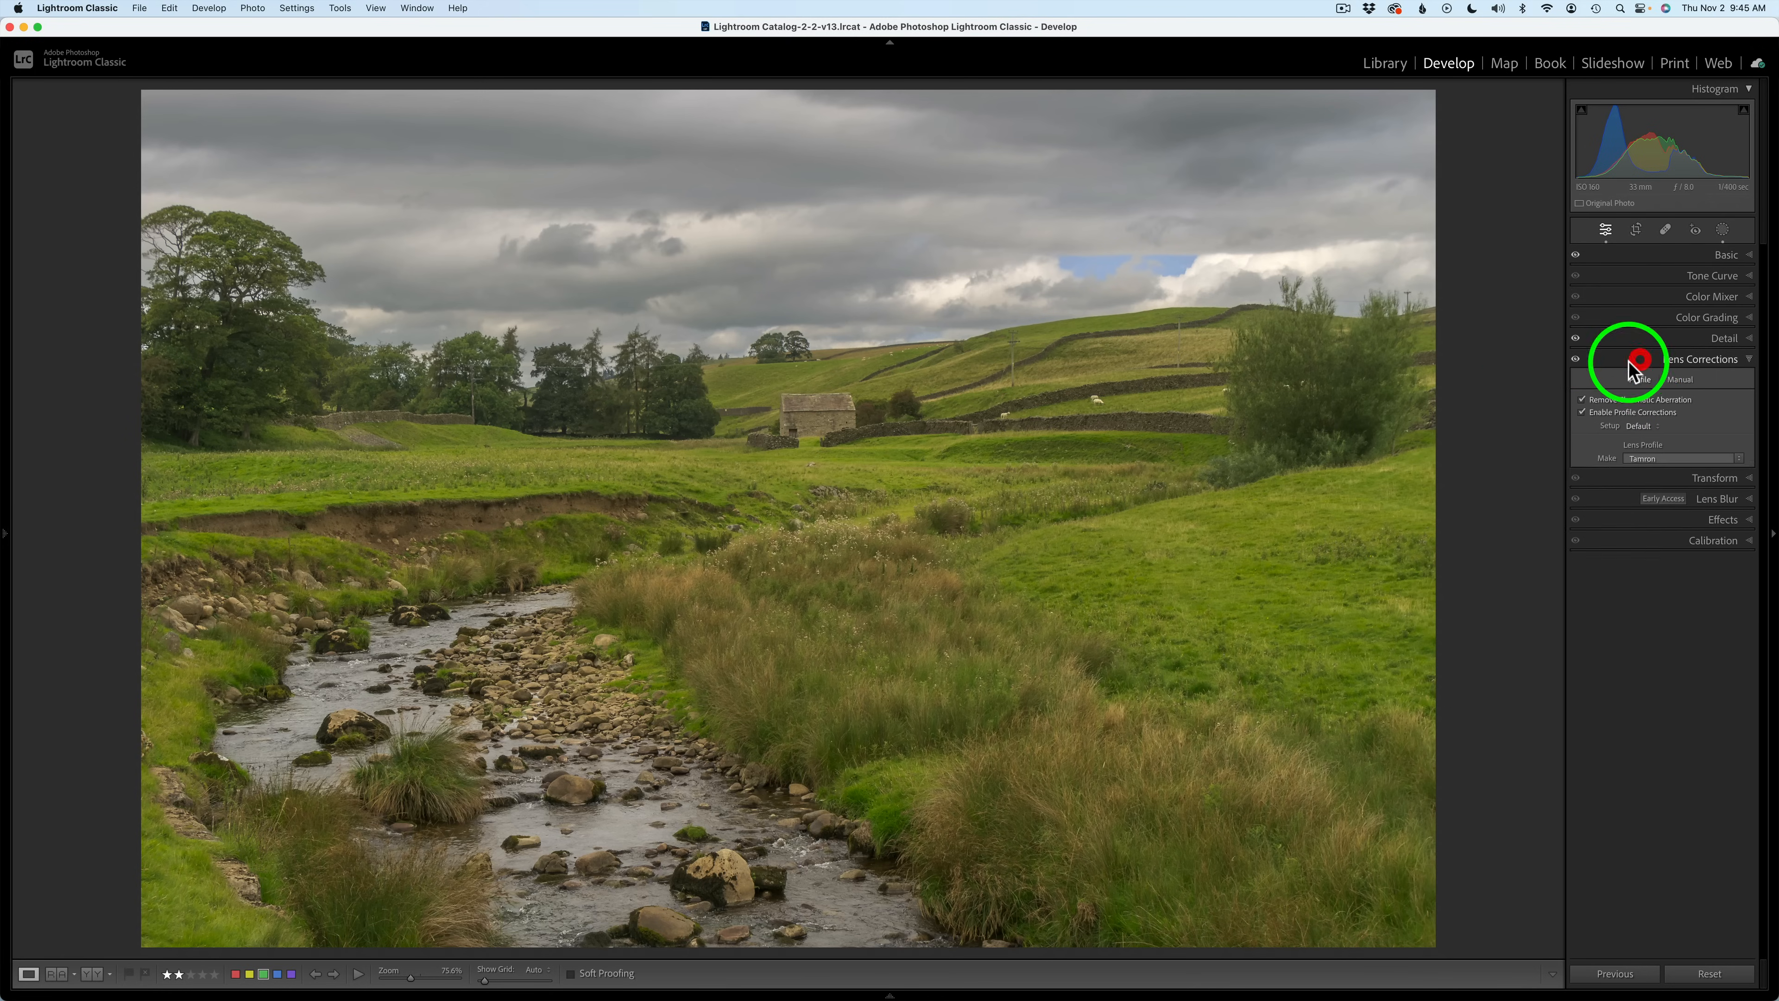
# Open the photo for editing in Adobe Photoshop 2024.
pyautogui.rightClick(913, 396)
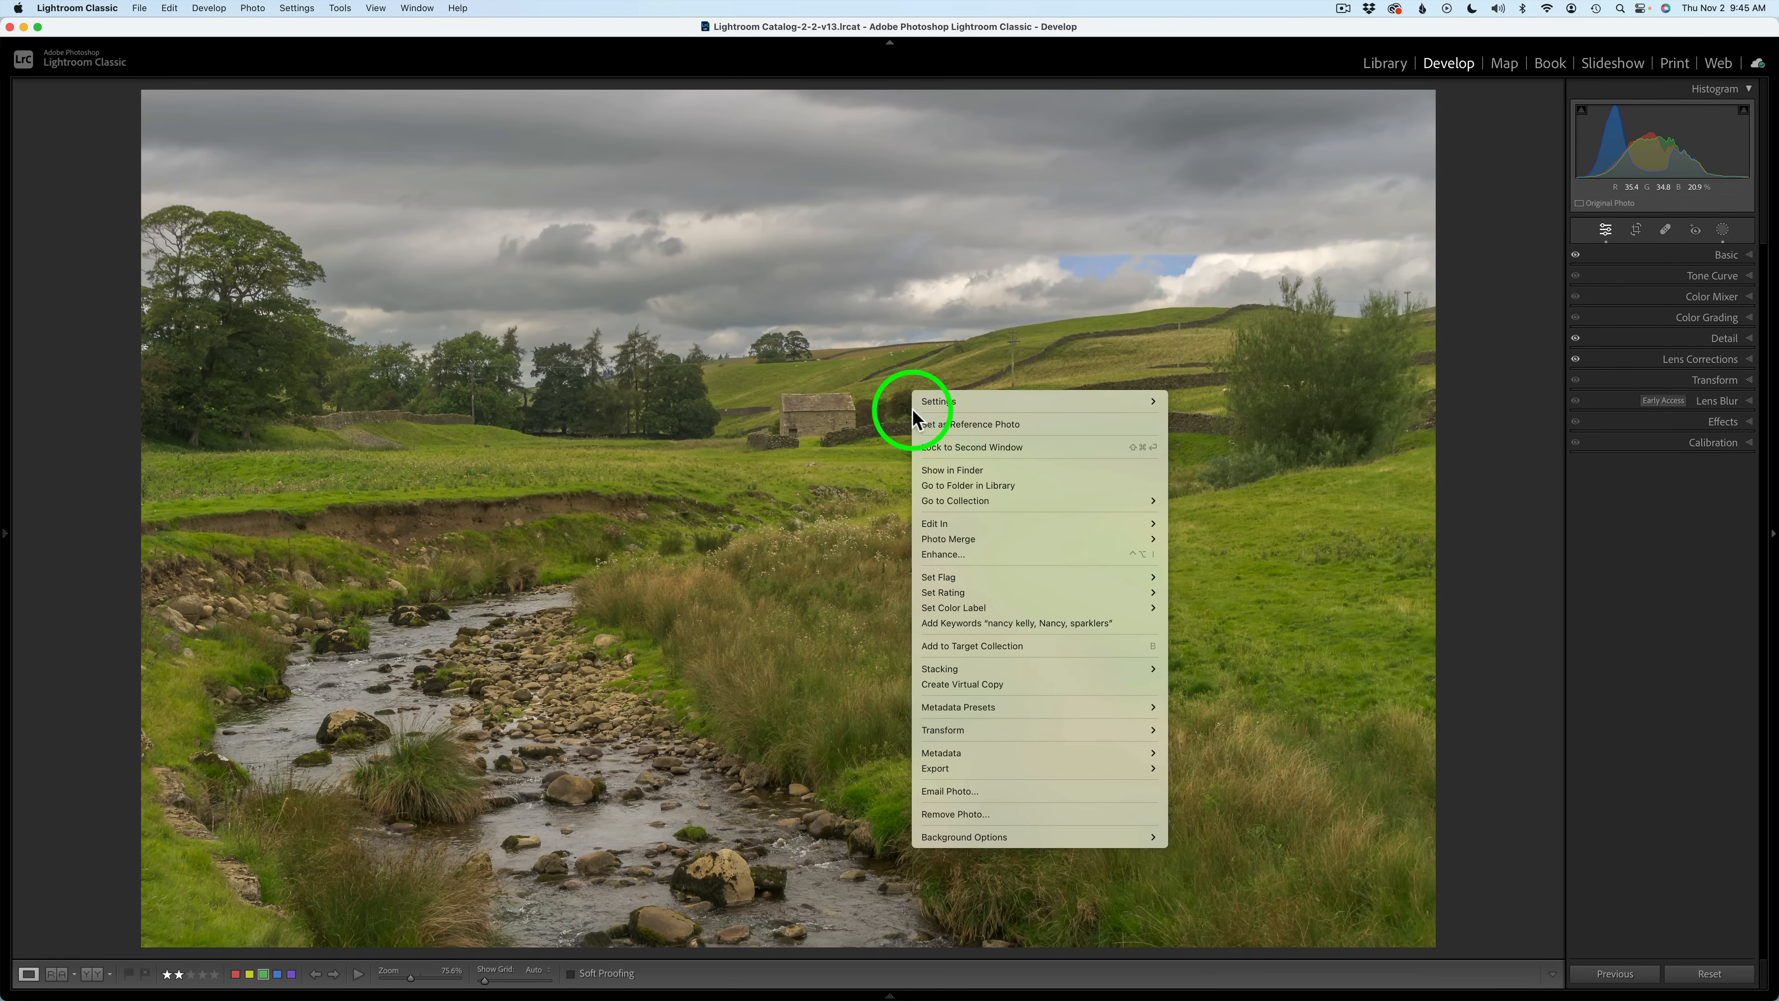
pyautogui.moveTo(978, 524)
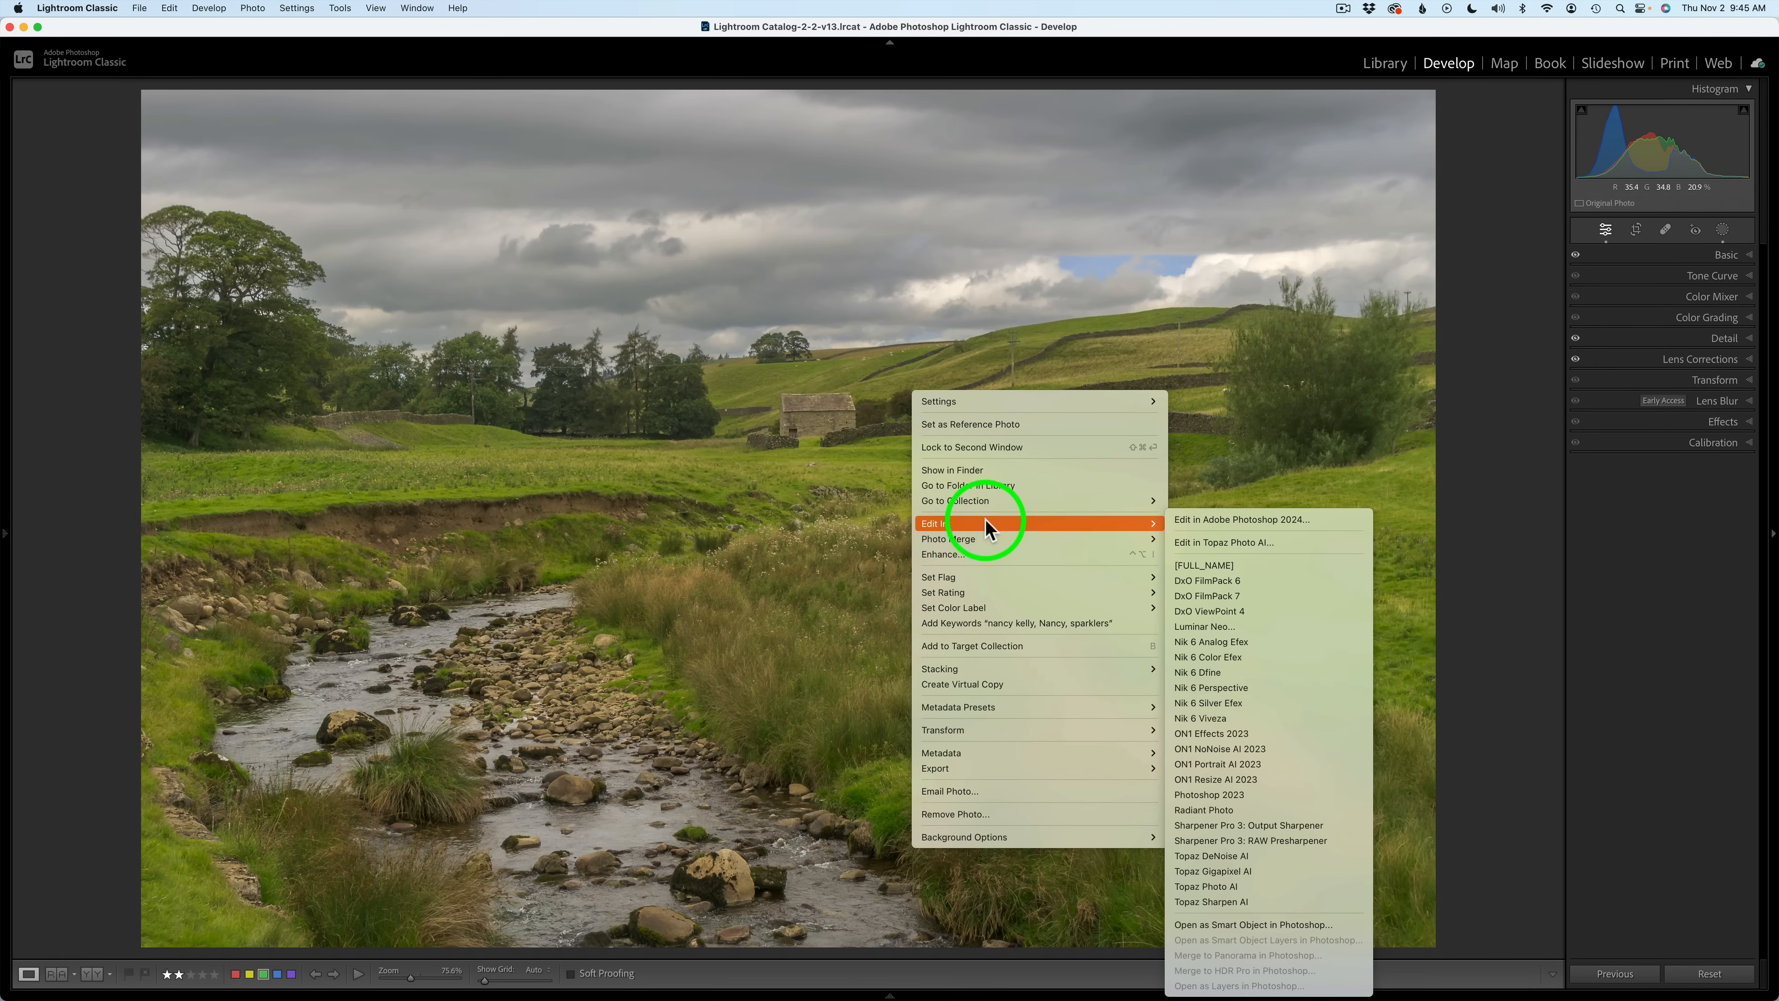
pyautogui.click(1235, 523)
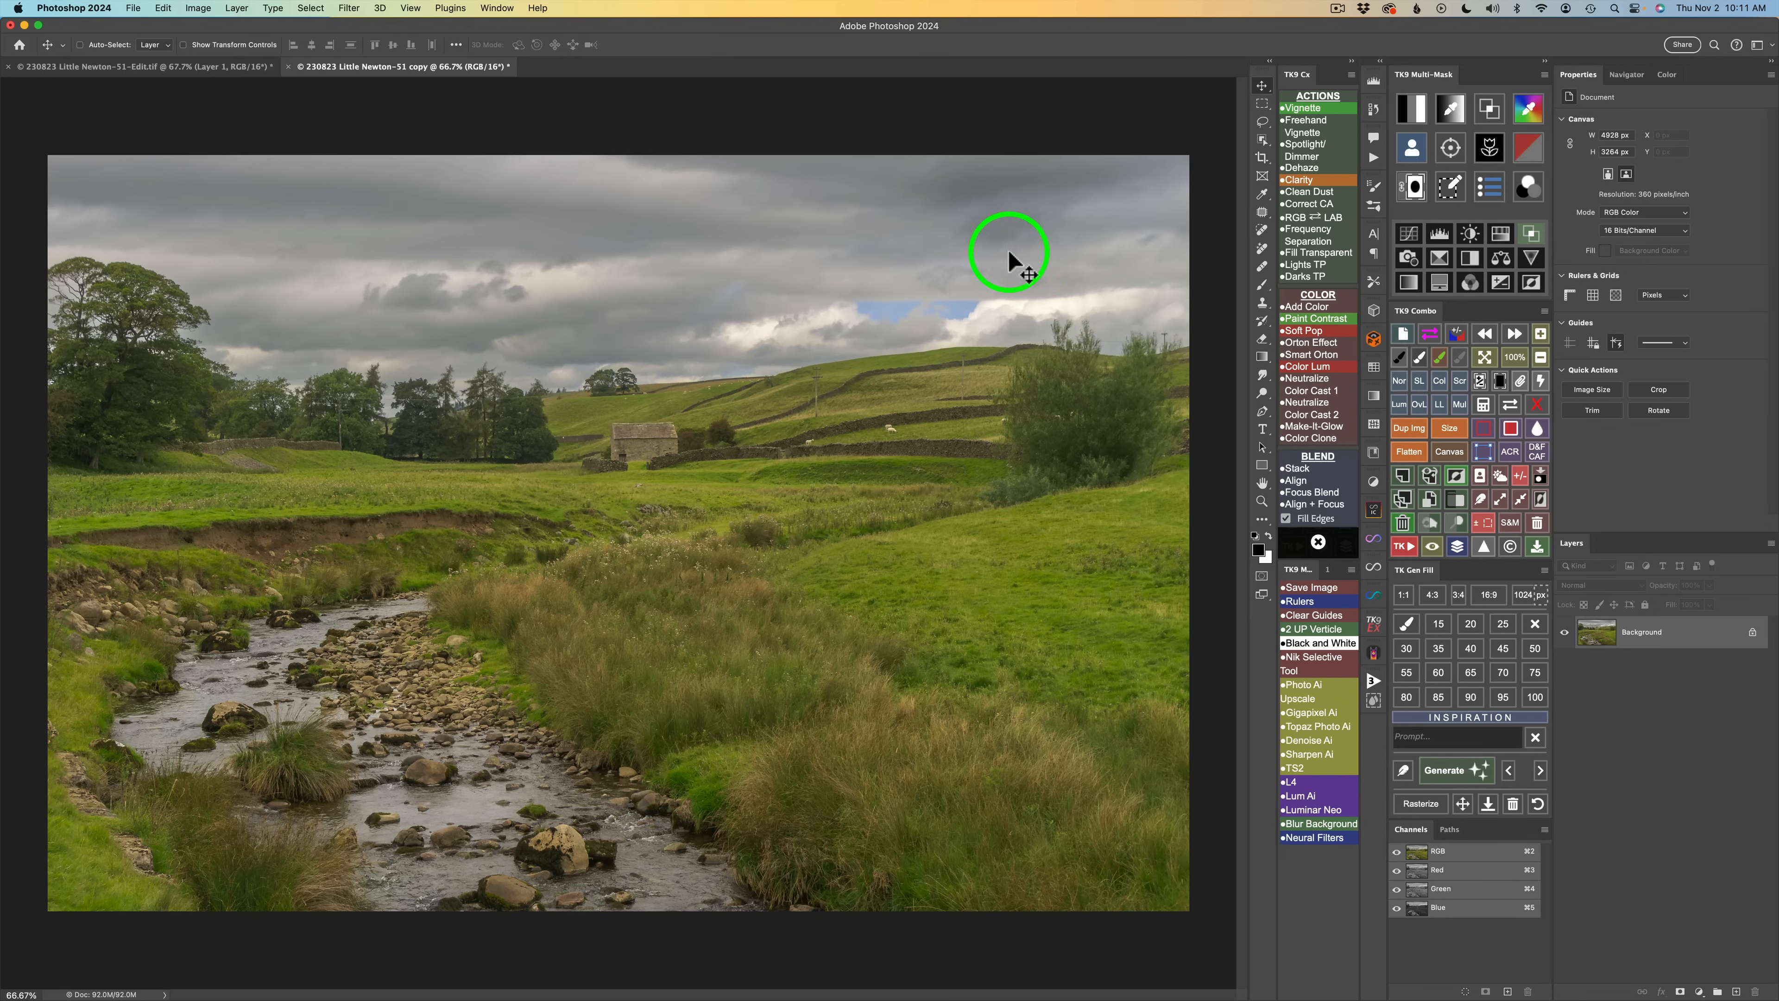
# Generate Sky and Foreground selection channels with the TK9 panel.
pyautogui.click(1500, 477)
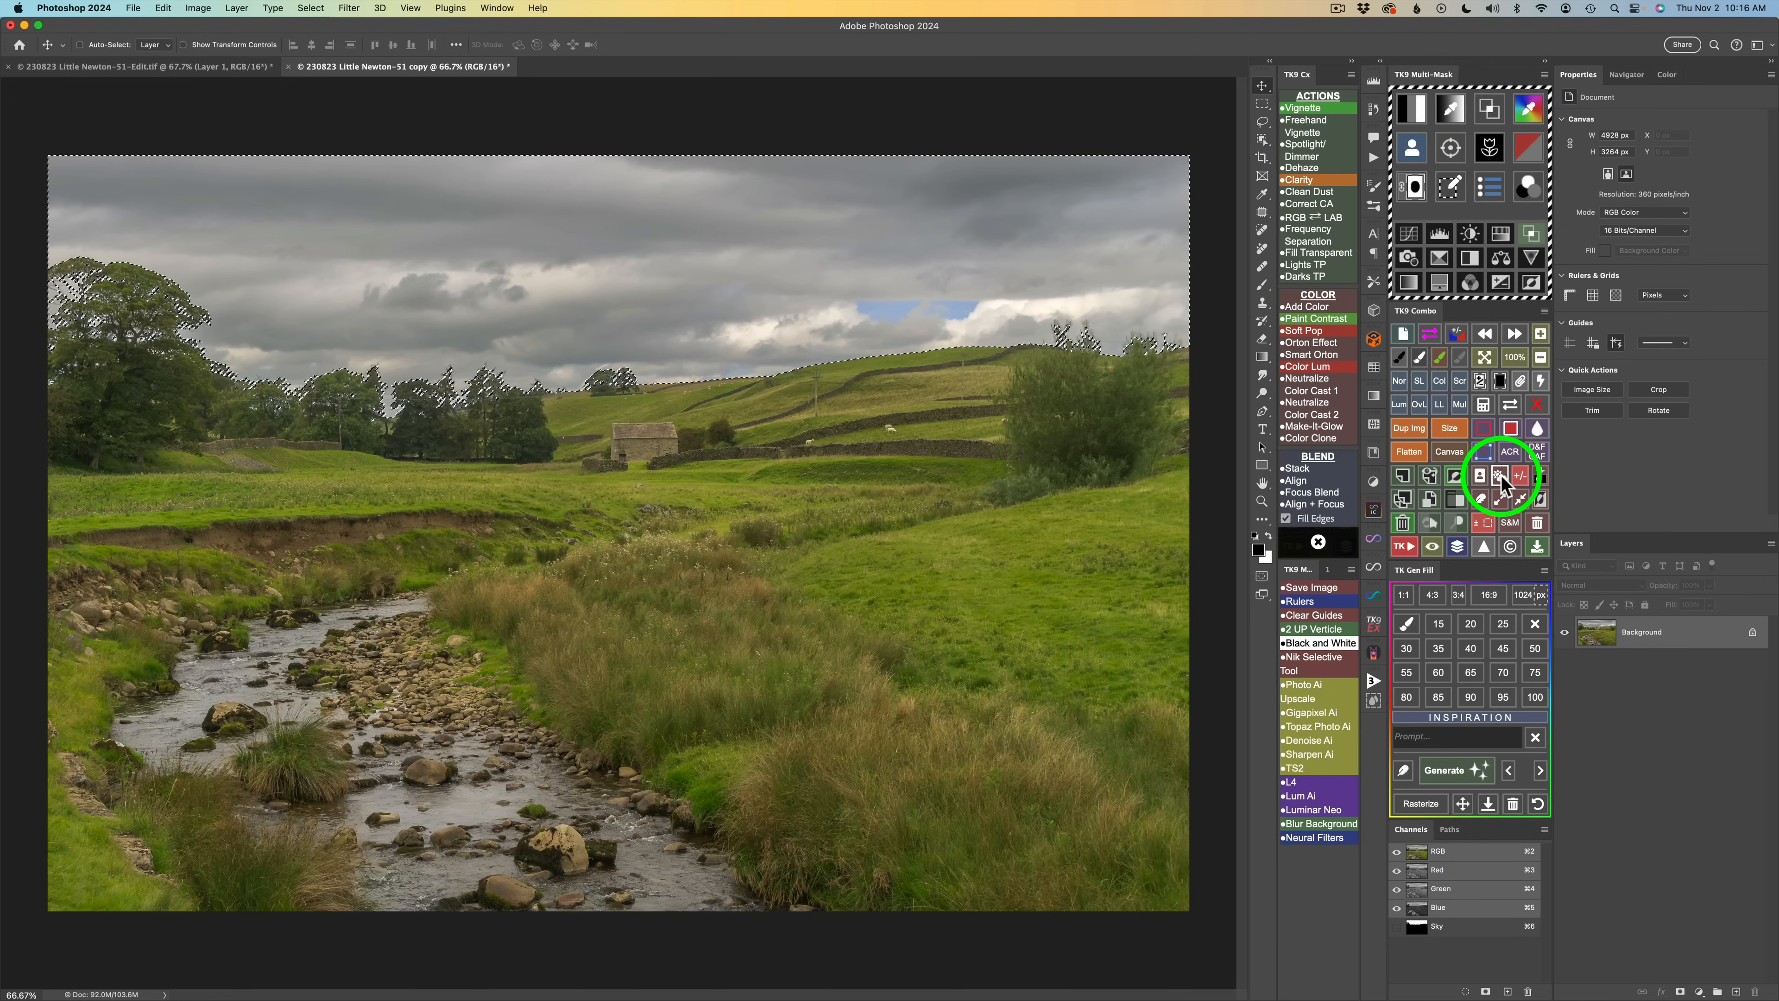
pyautogui.click(1500, 477)
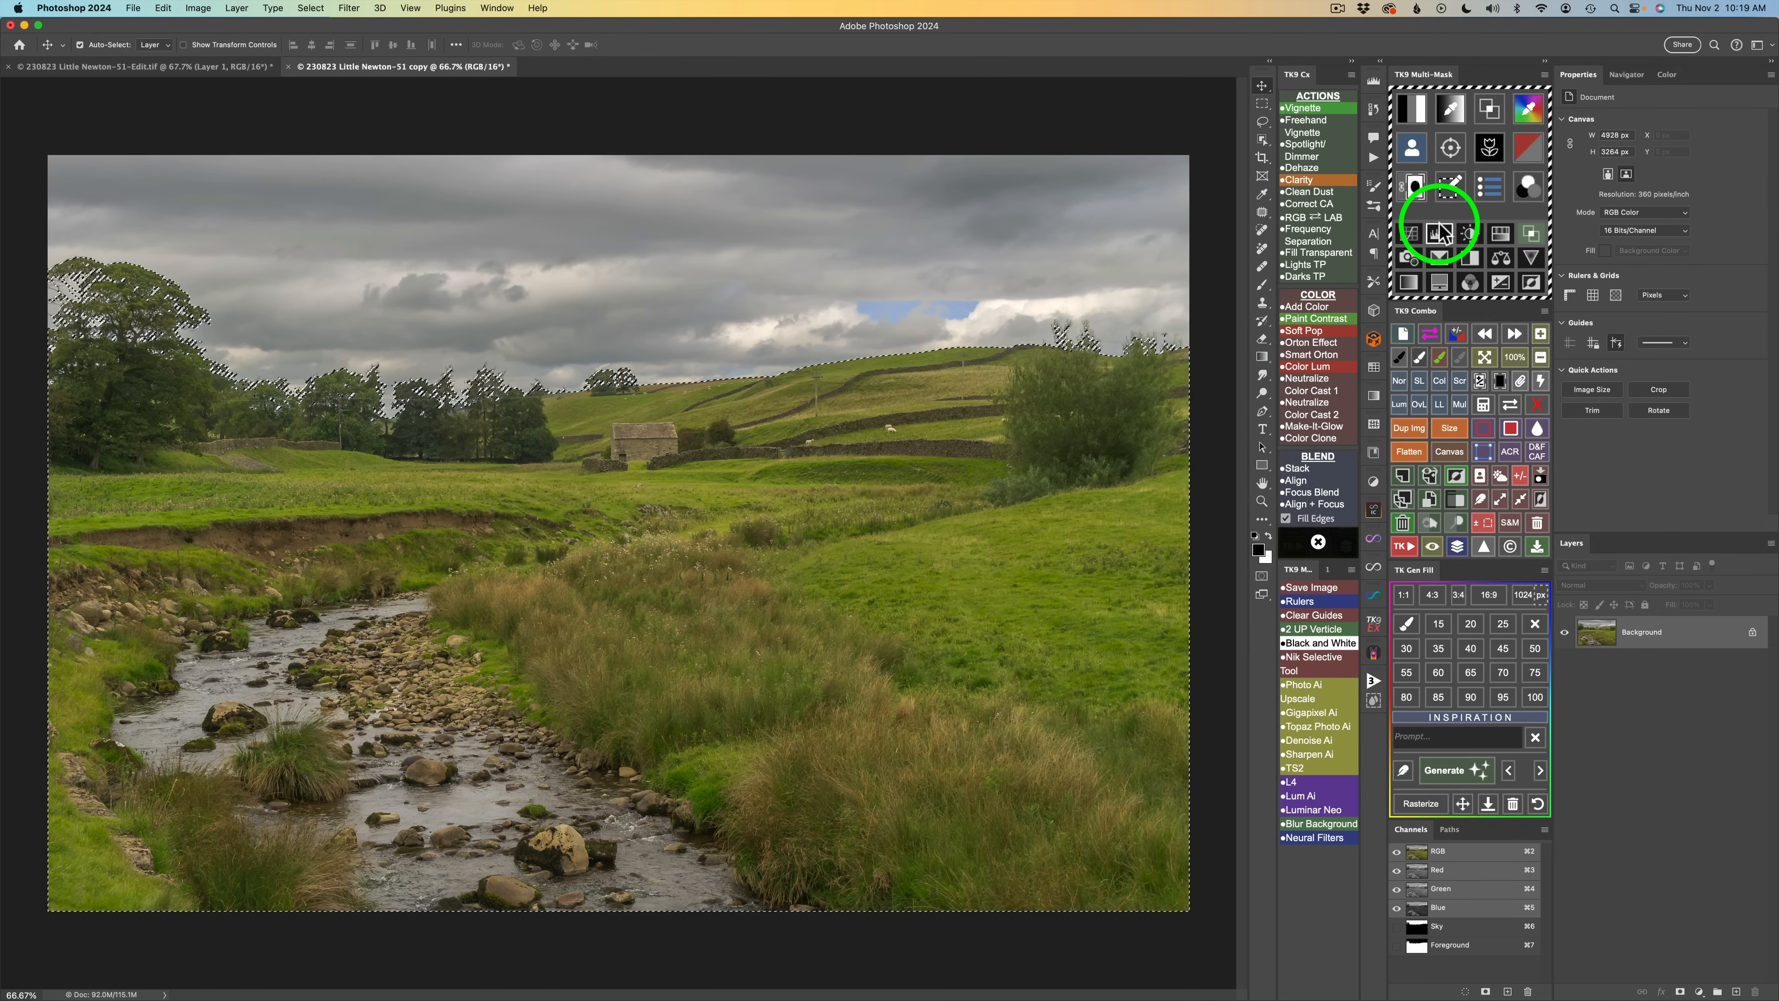
# Create a Color Grading (TK) curves adjustment layer using a TK9 Multi-Mask luminosity mask.
pyautogui.click(1412, 111)
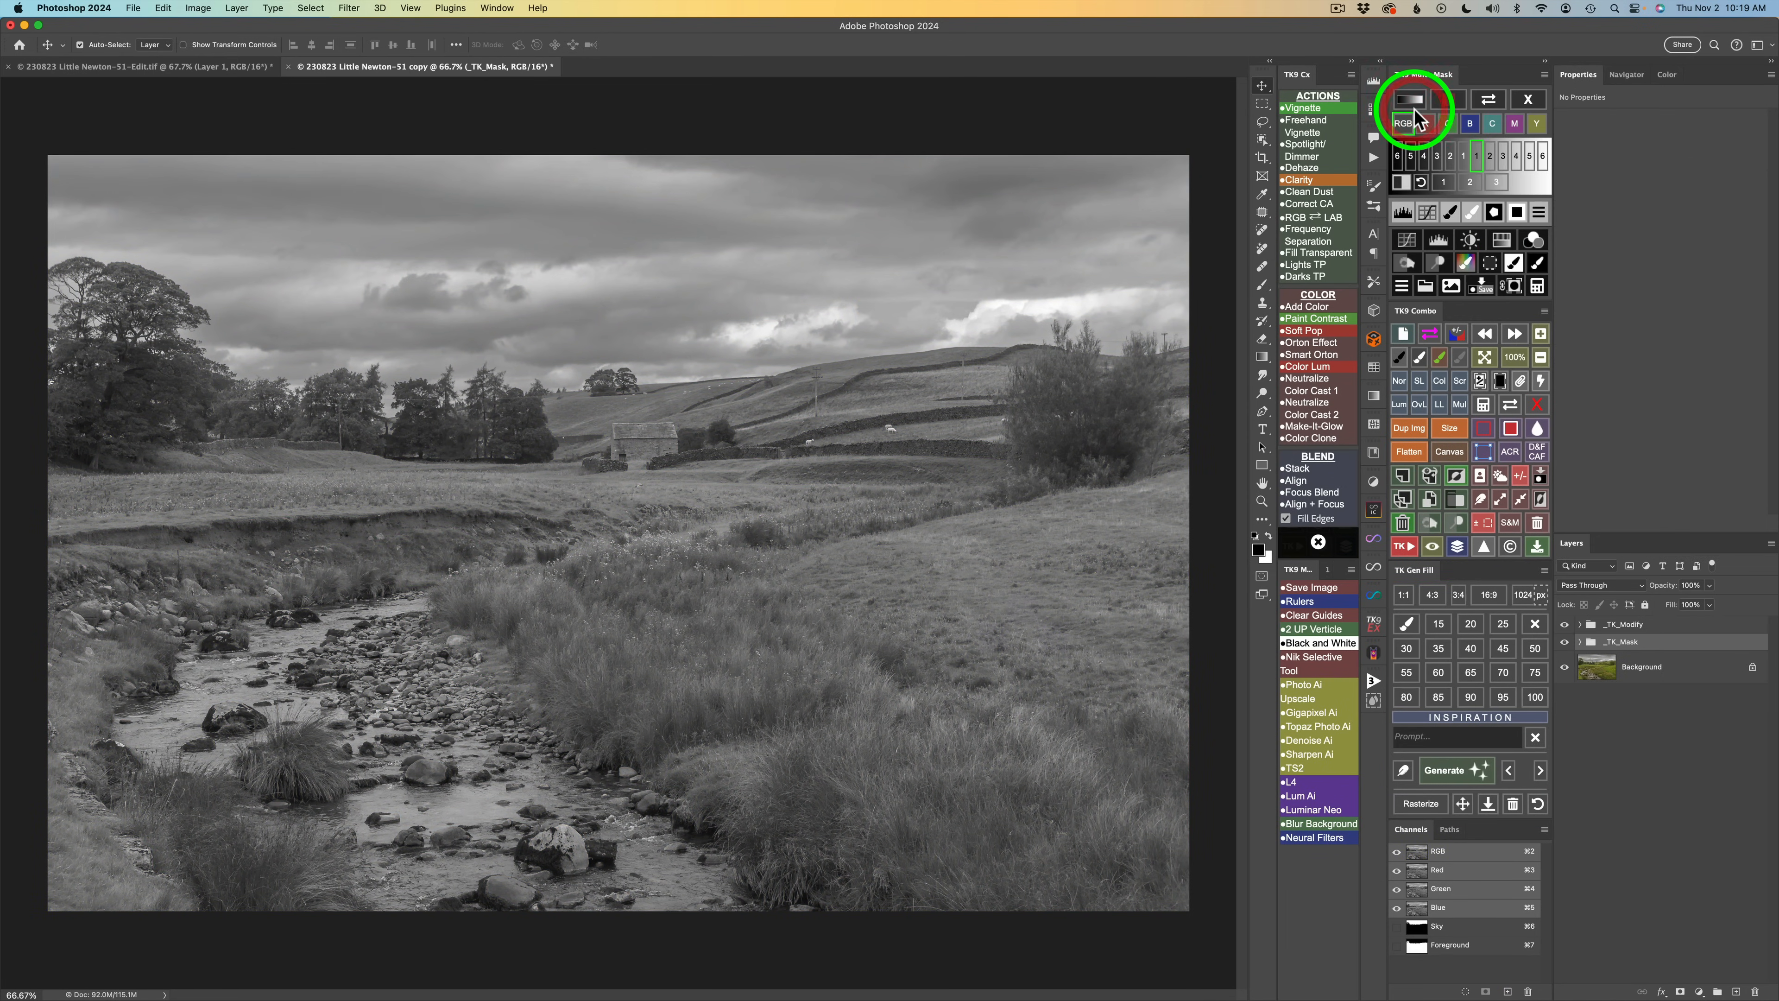
pyautogui.click(1497, 184)
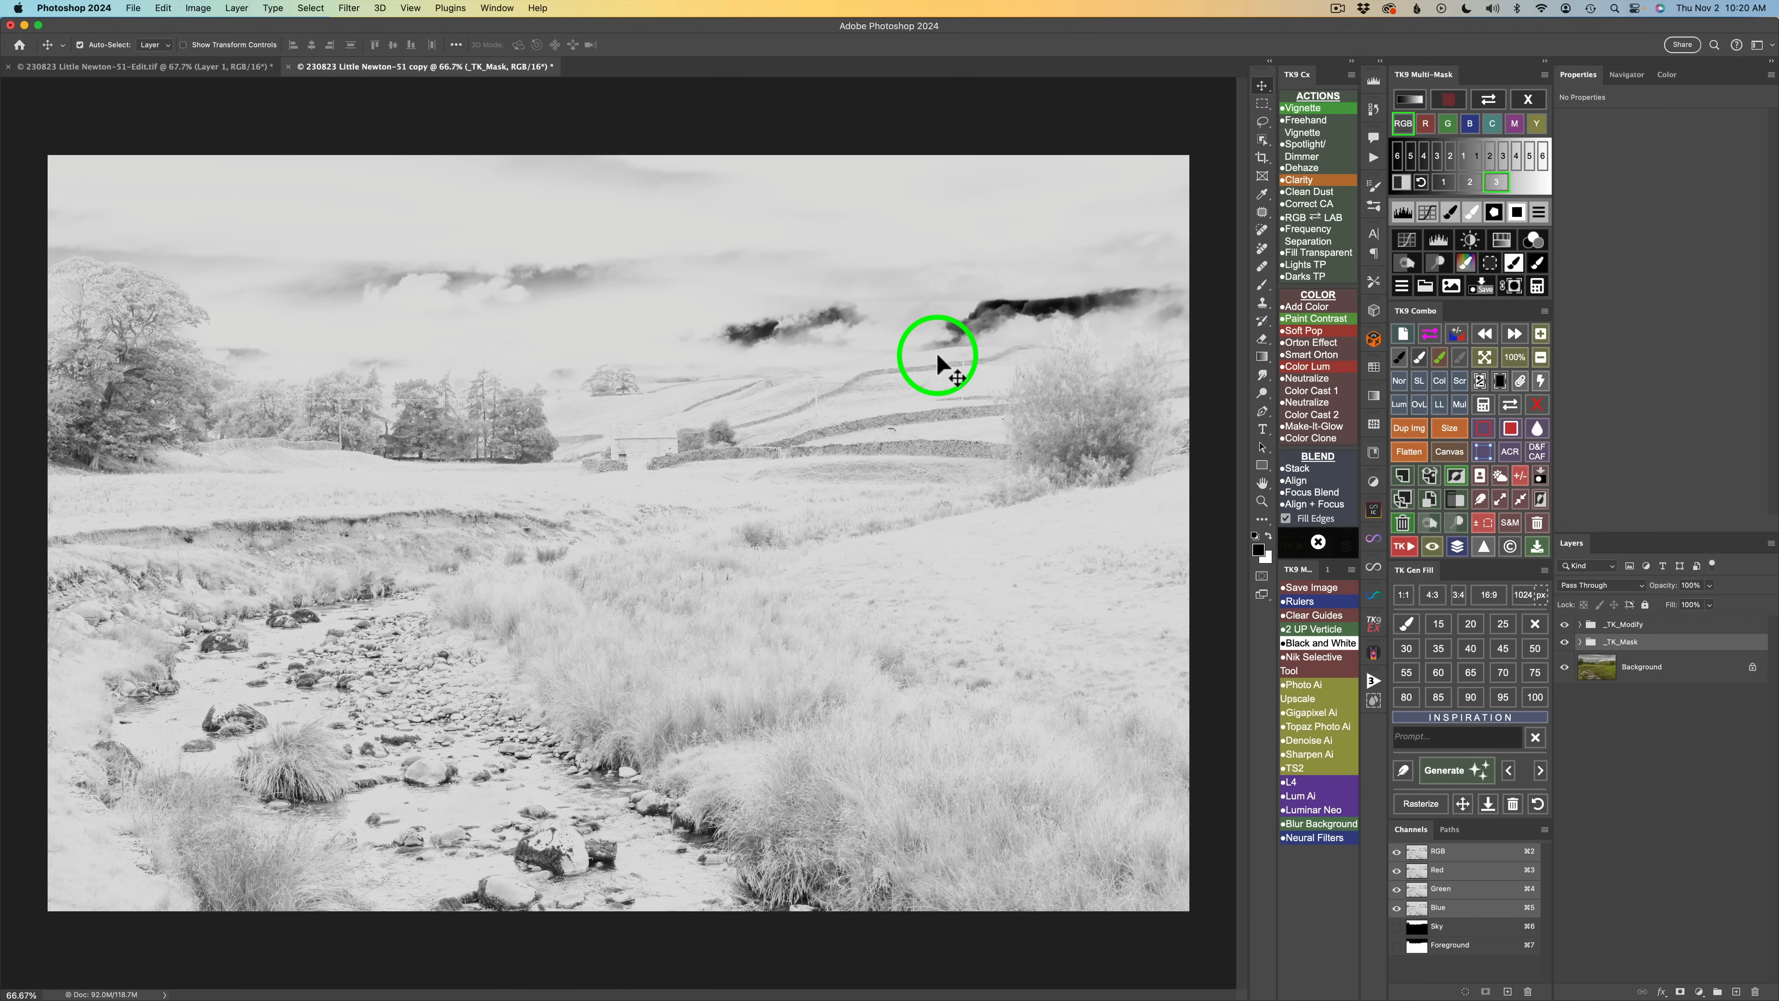
pyautogui.click(1533, 239)
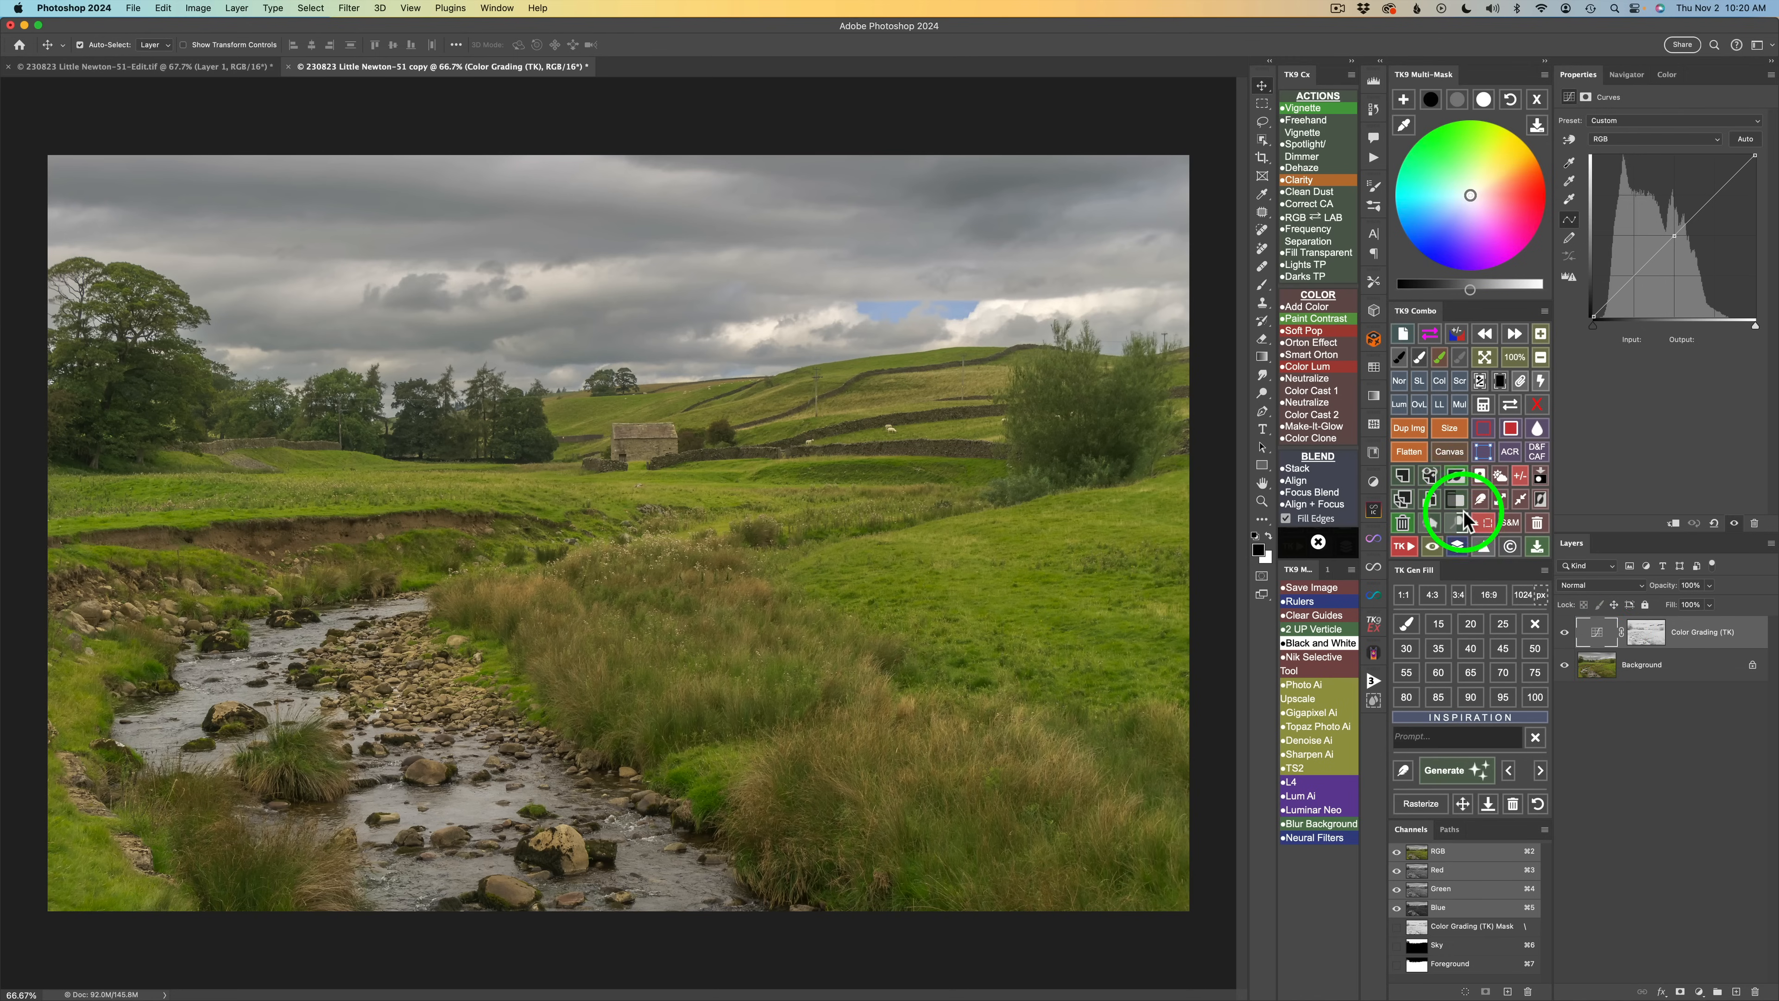
# Duplicate the Color Grading (TK) layer and select the original layer's mask.
pyautogui.click(1403, 499)
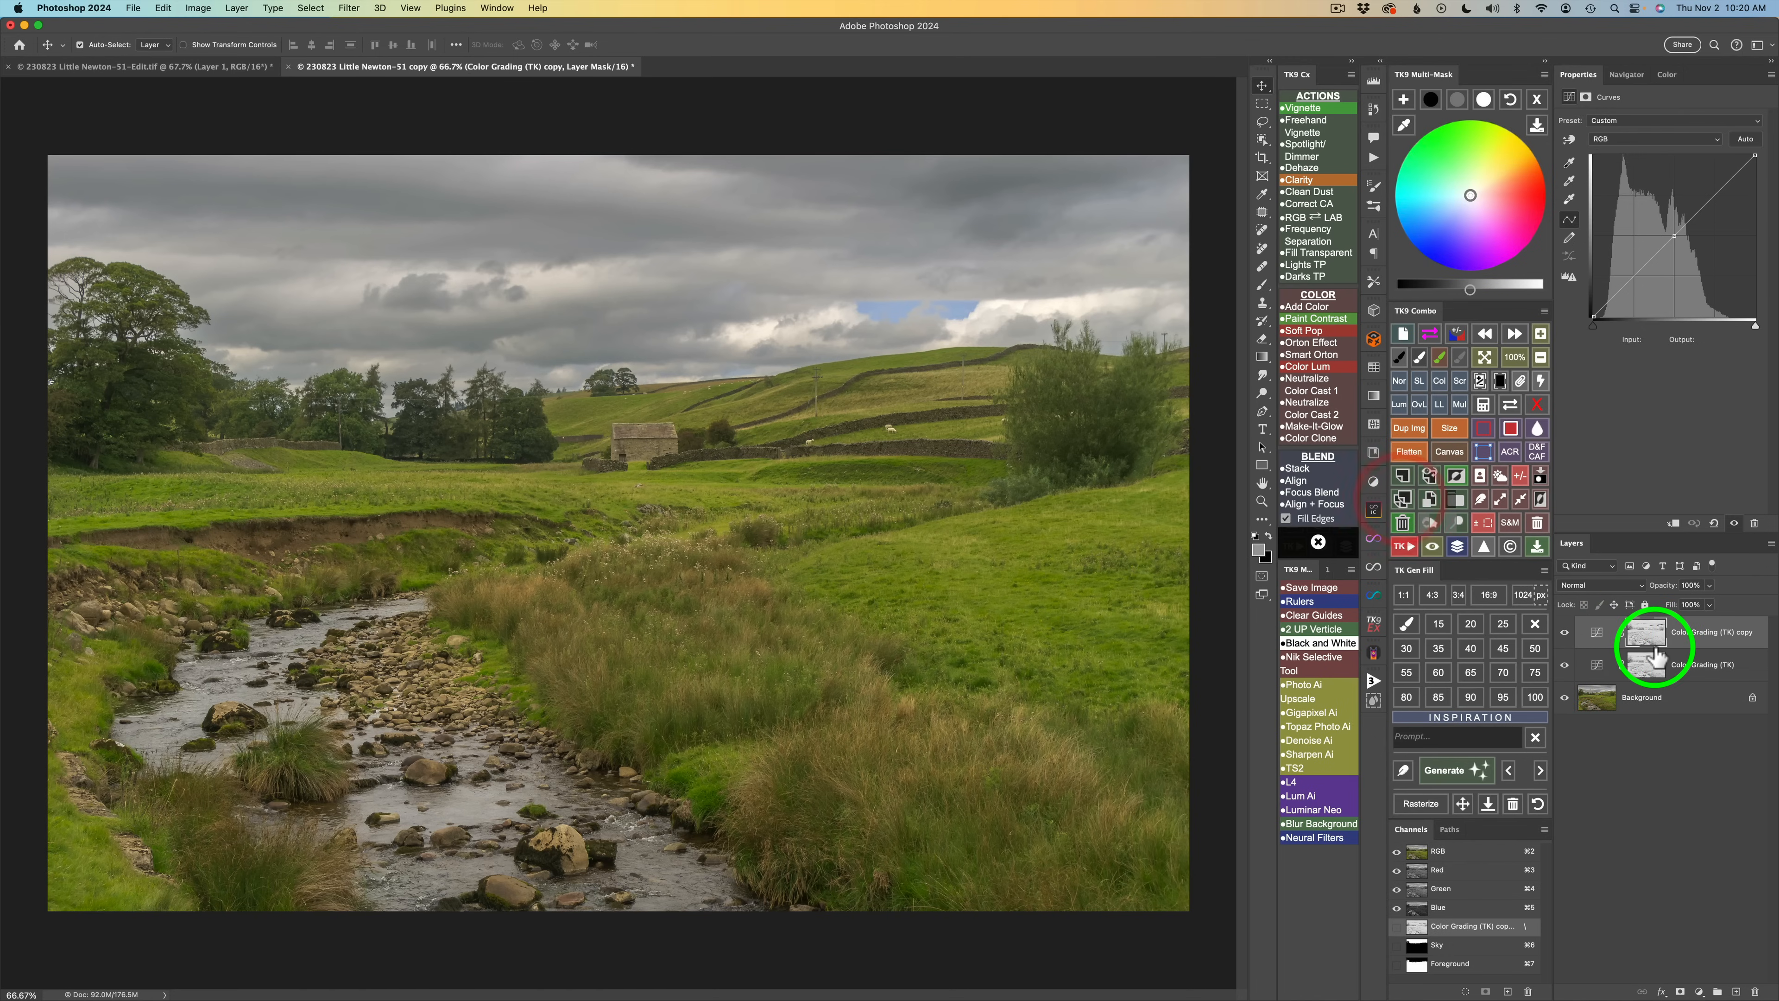
pyautogui.click(1600, 671)
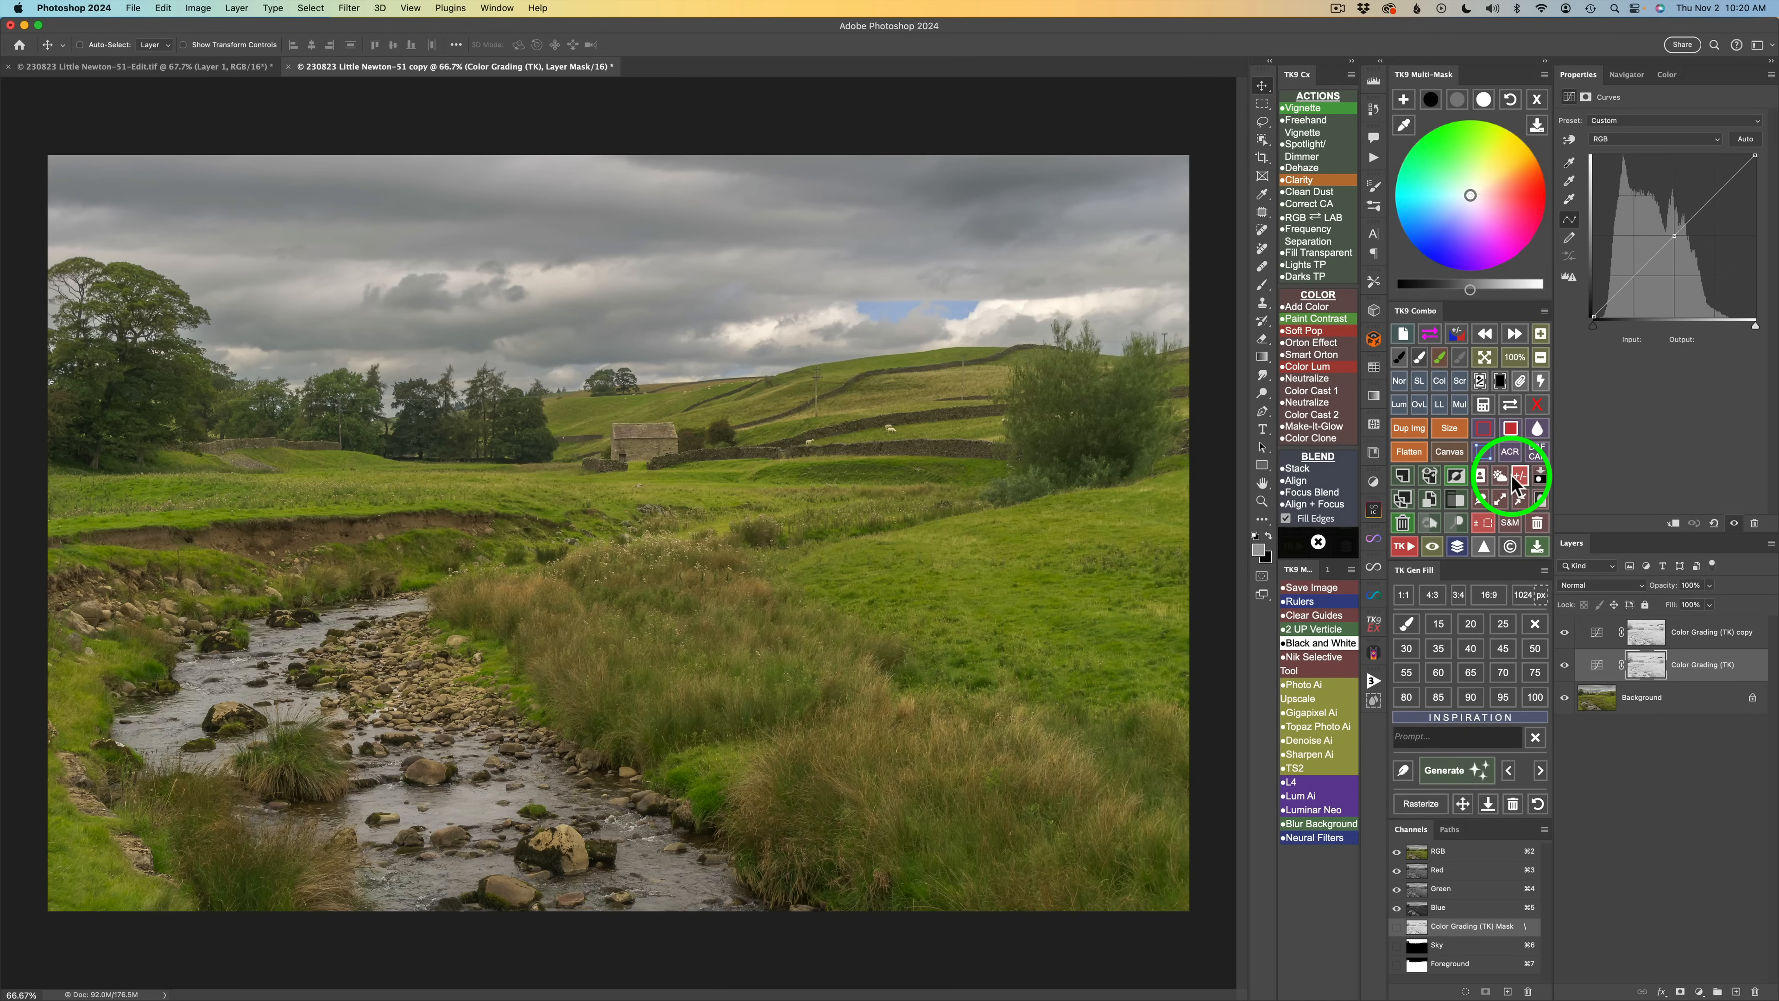
# Apply the saved Foreground selection as the mask on the Color Grading (TK) layer.
pyautogui.click(1483, 404)
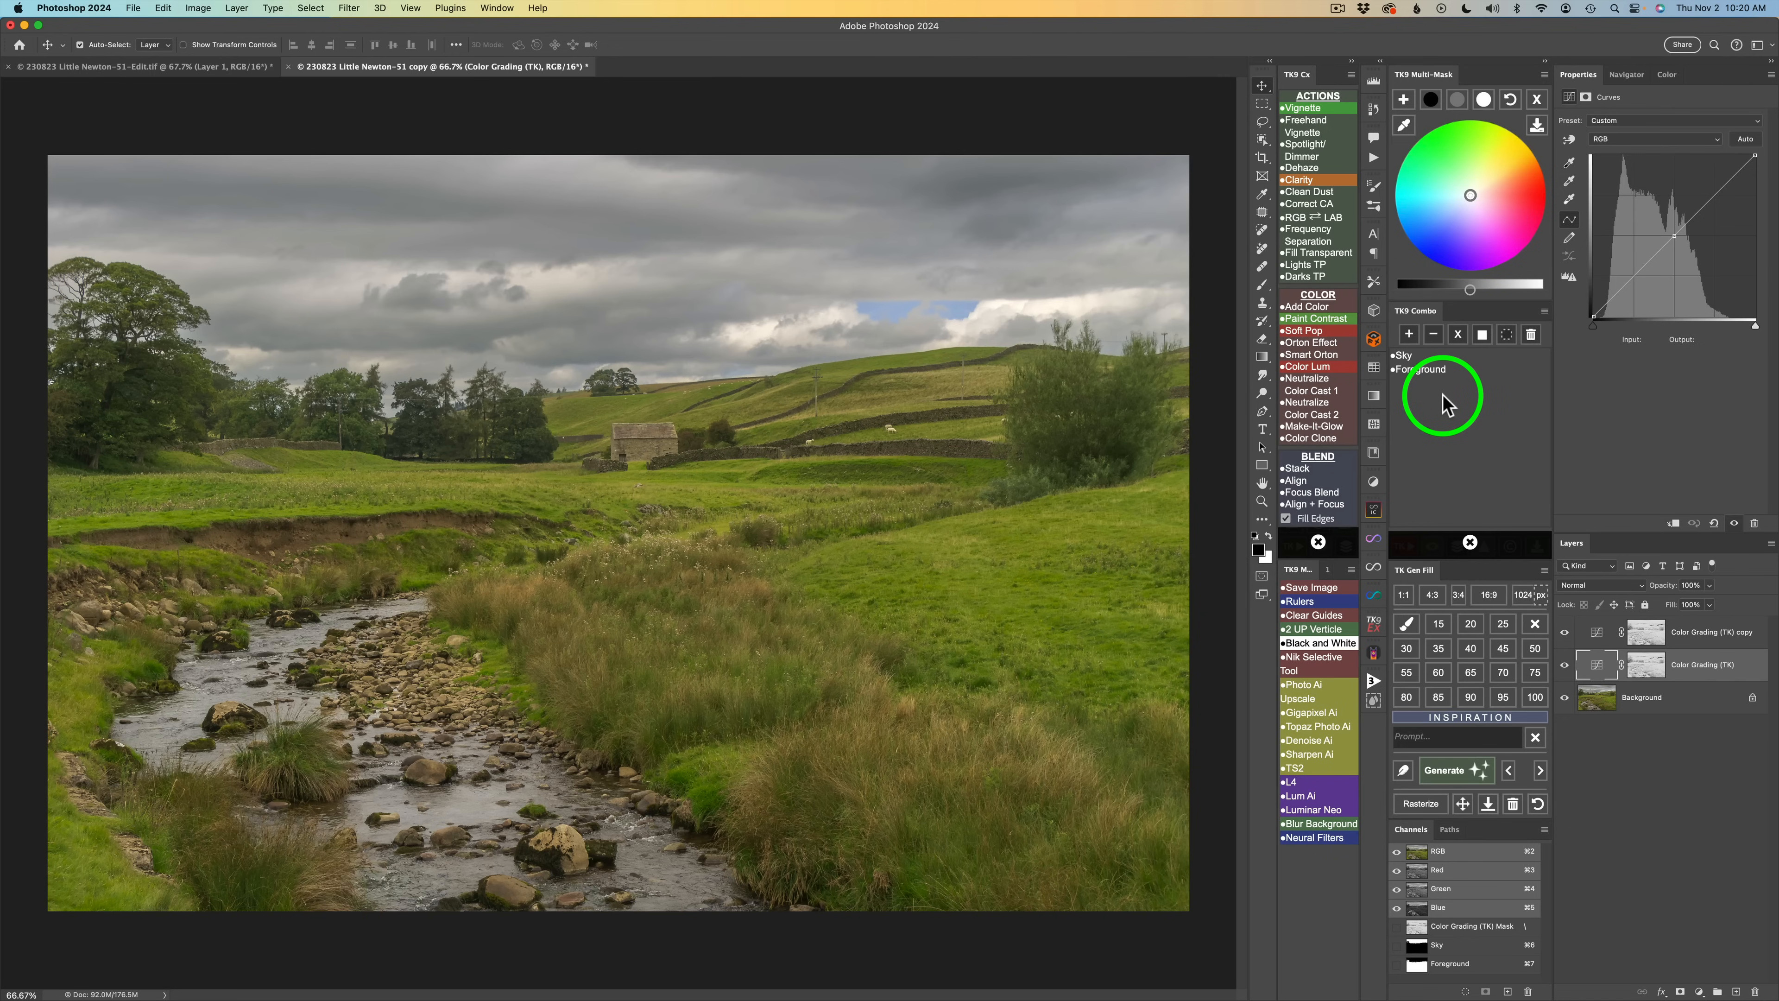
pyautogui.click(1435, 371)
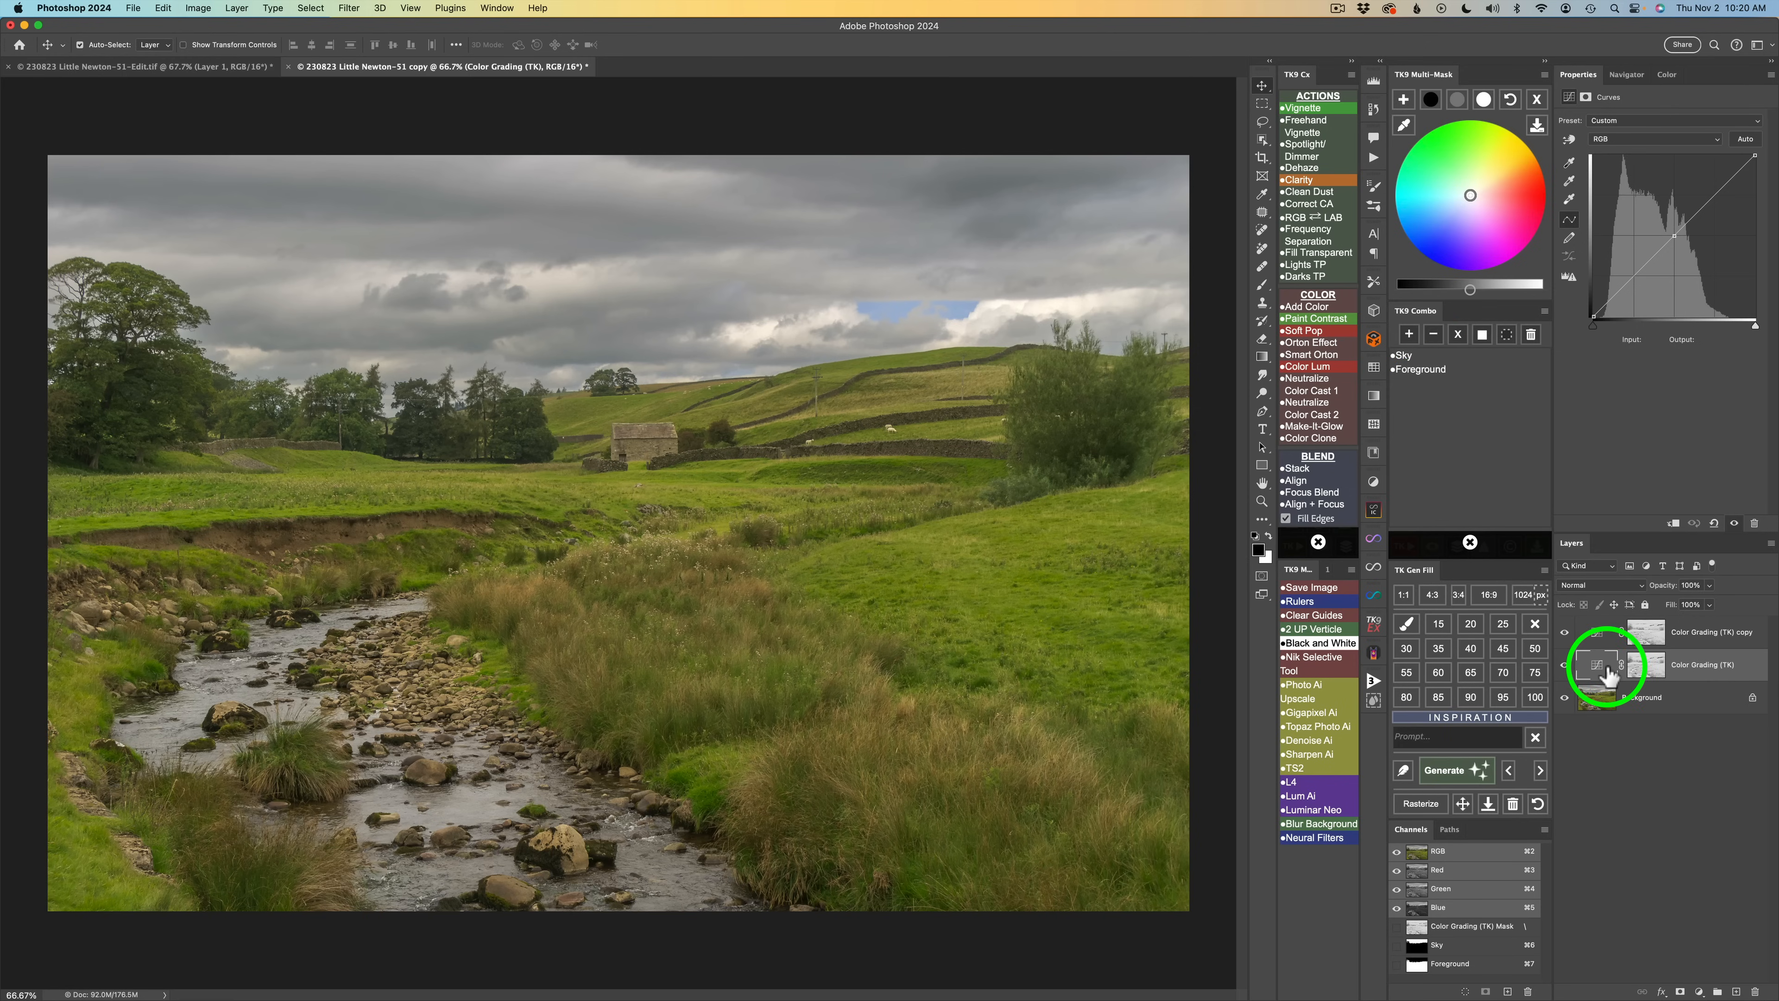
pyautogui.click(1421, 372)
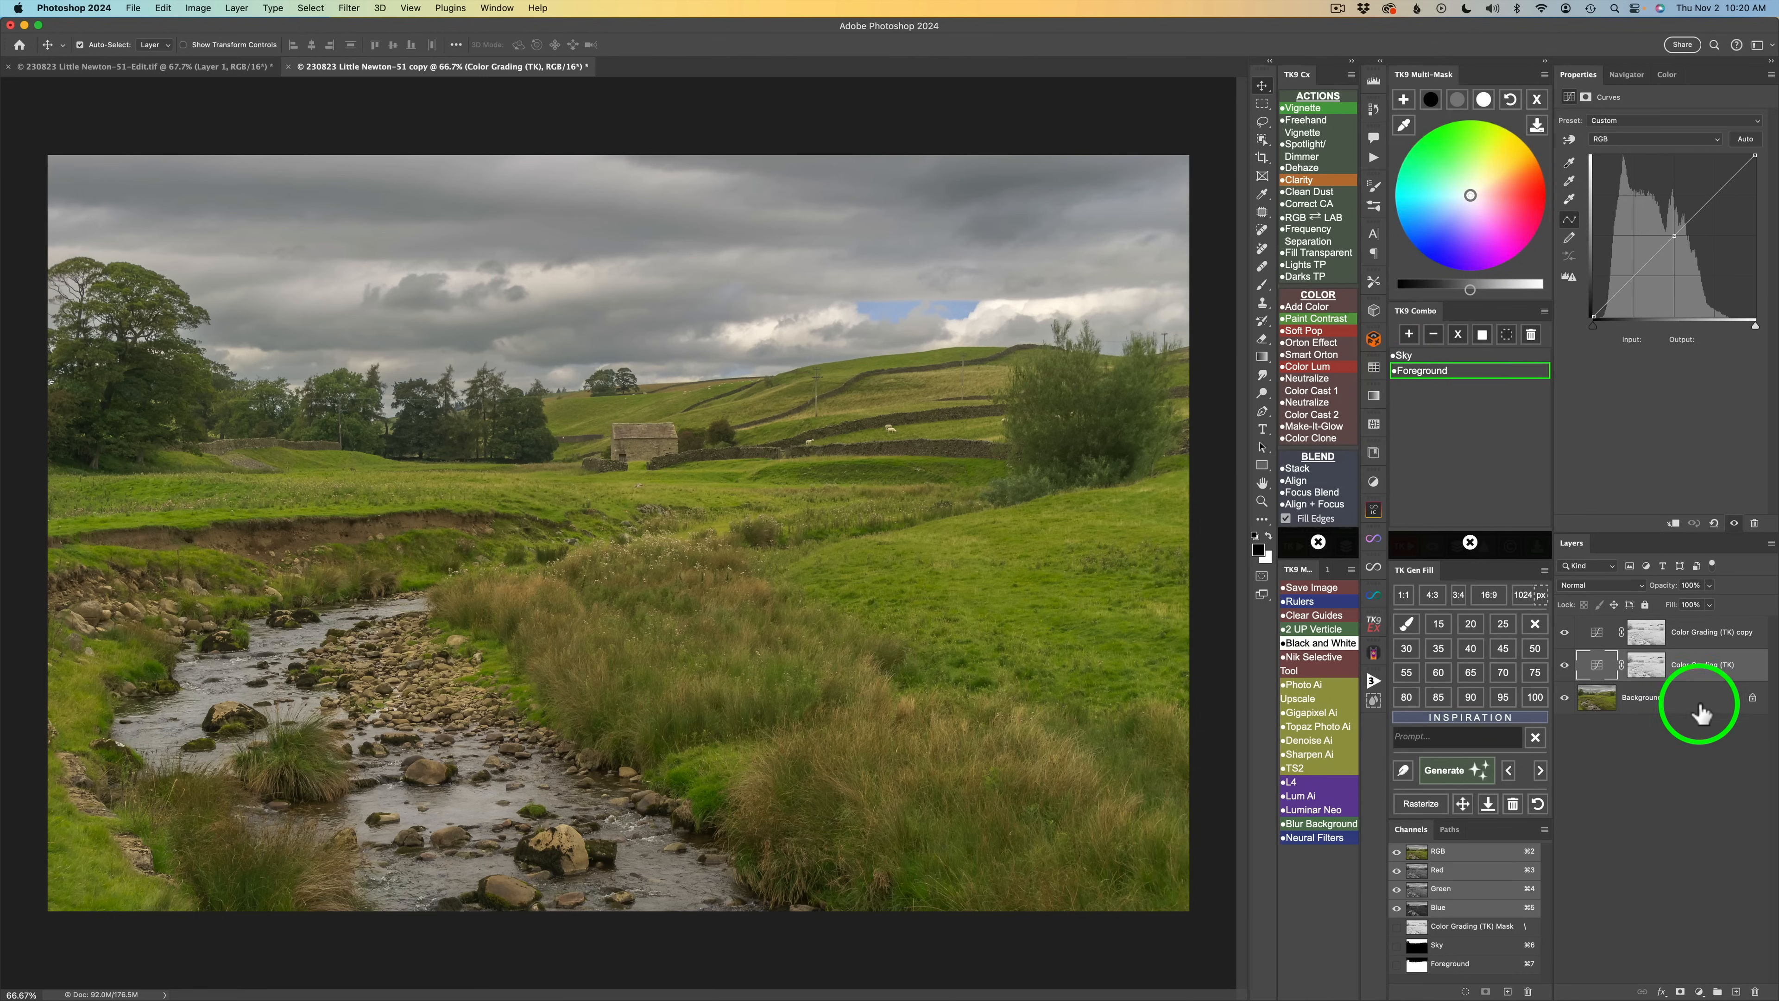
pyautogui.click(1459, 337)
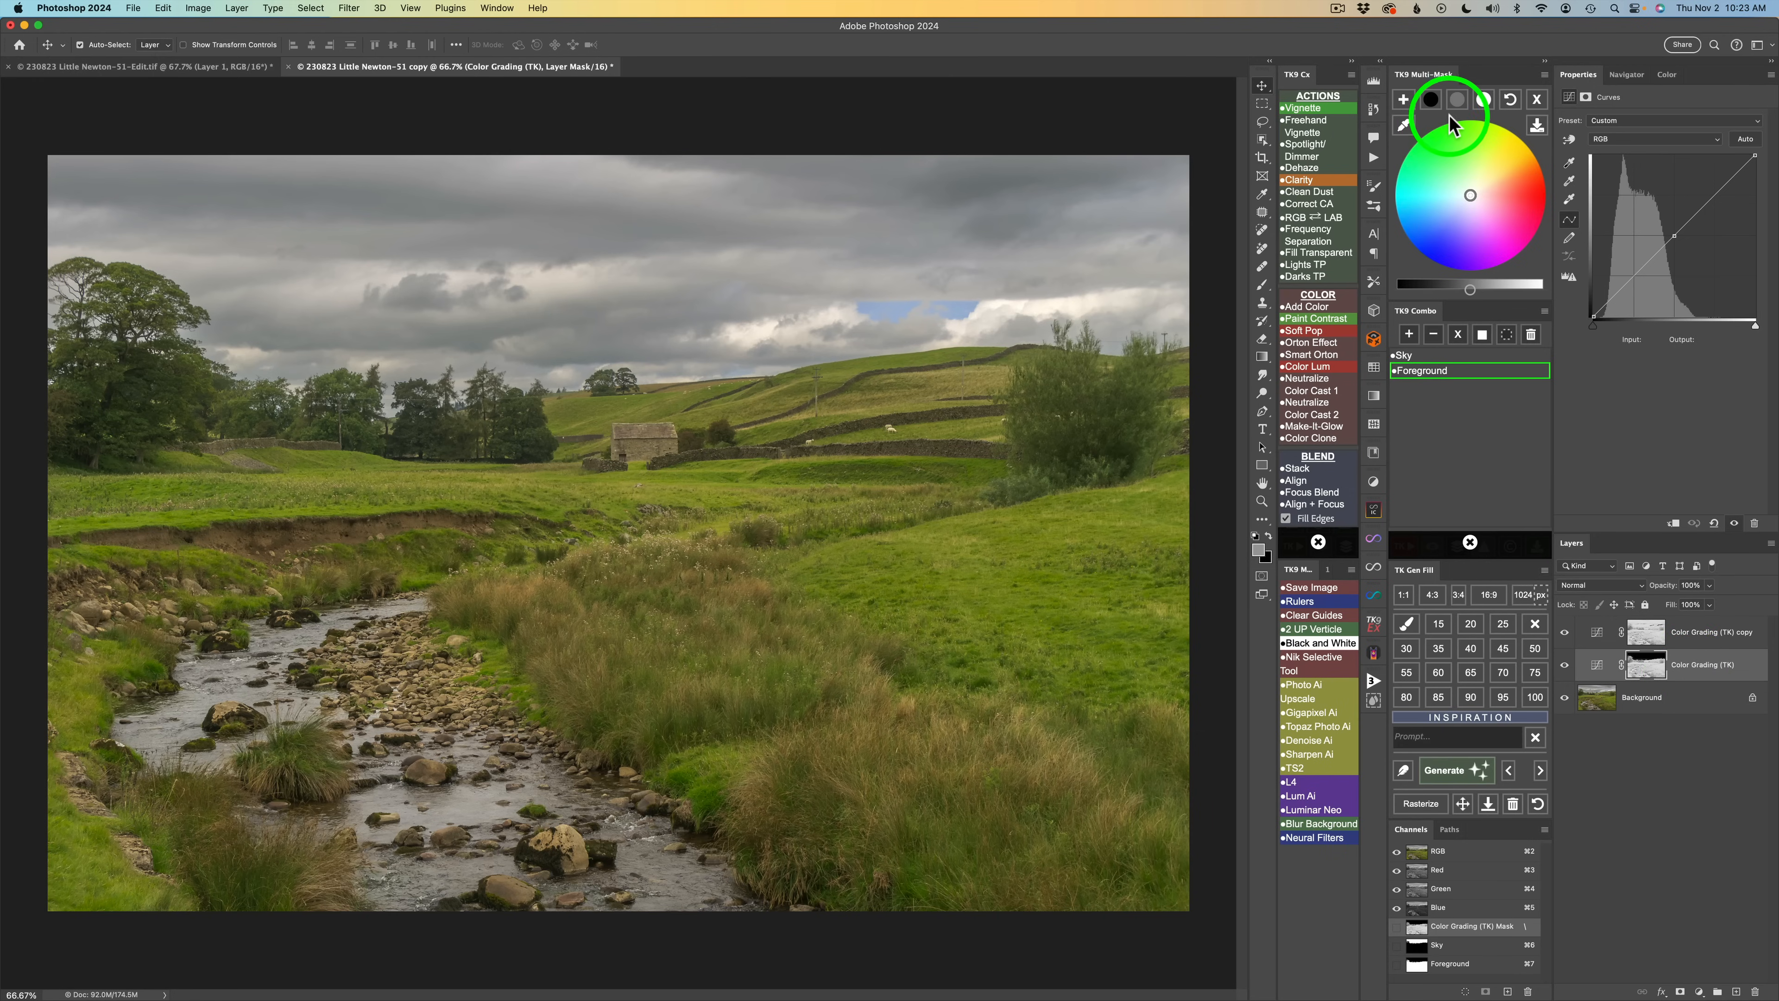
# Brighten the foreground midtones with the TK9 tone slider.
pyautogui.click(1459, 103)
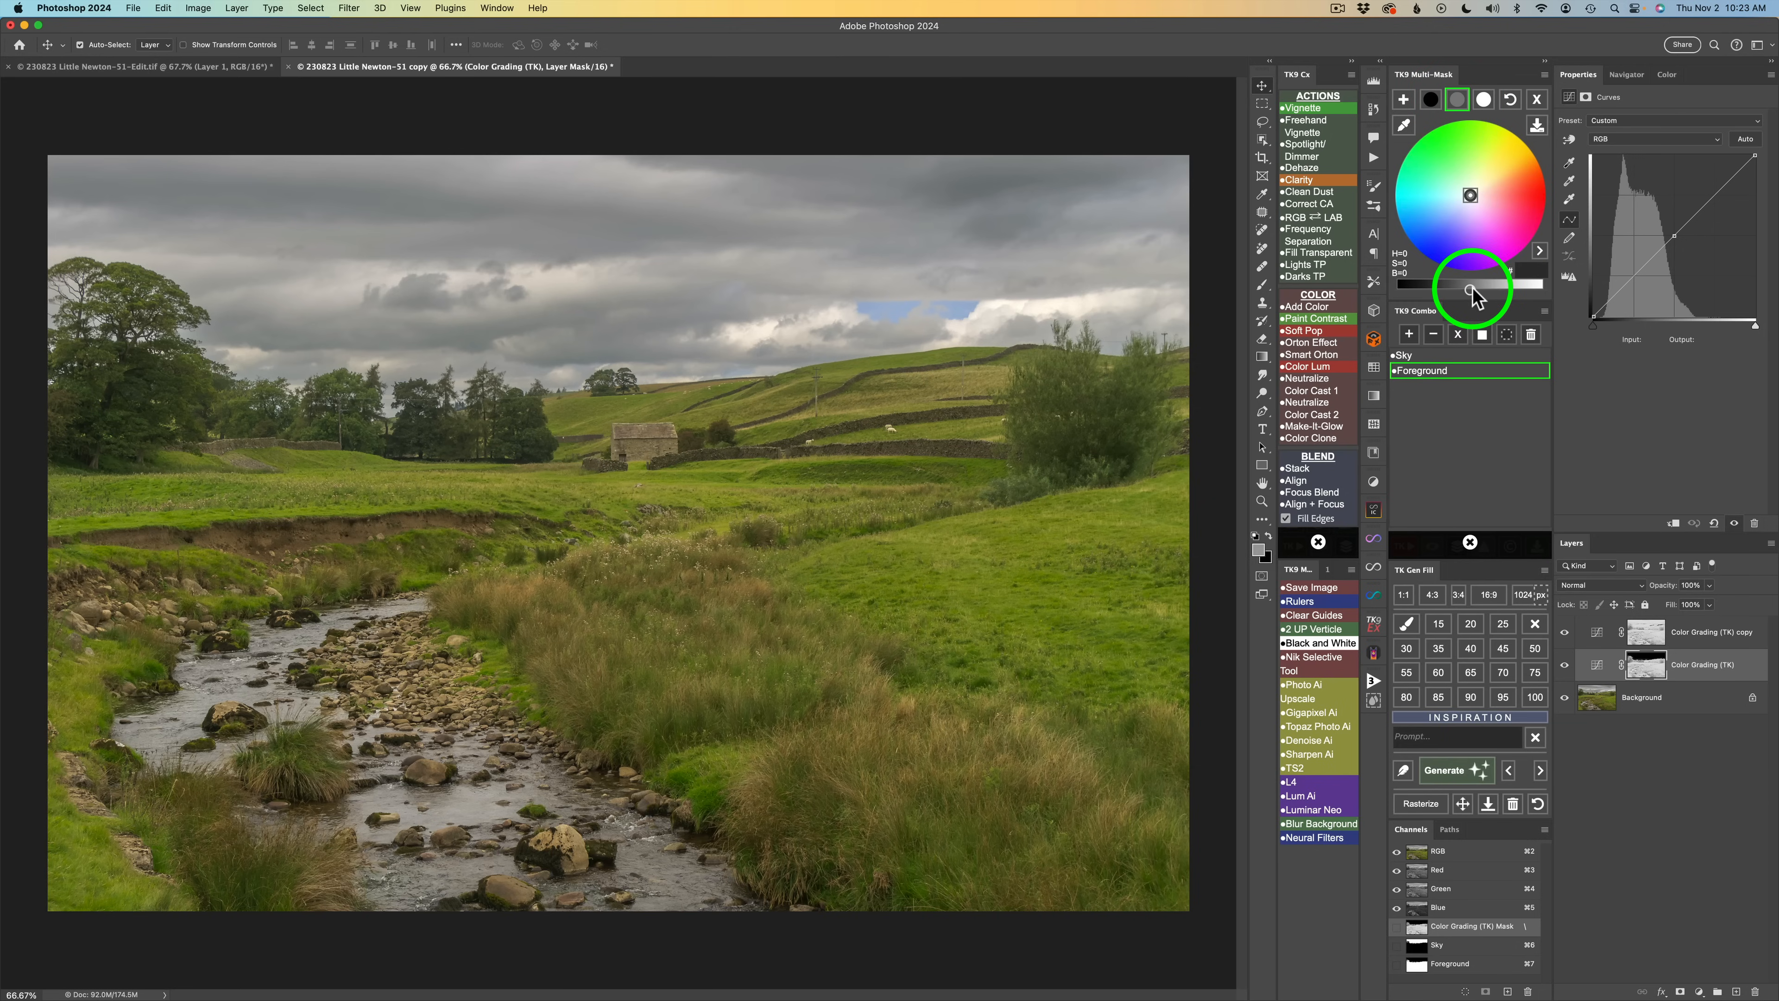
pyautogui.click(1498, 288)
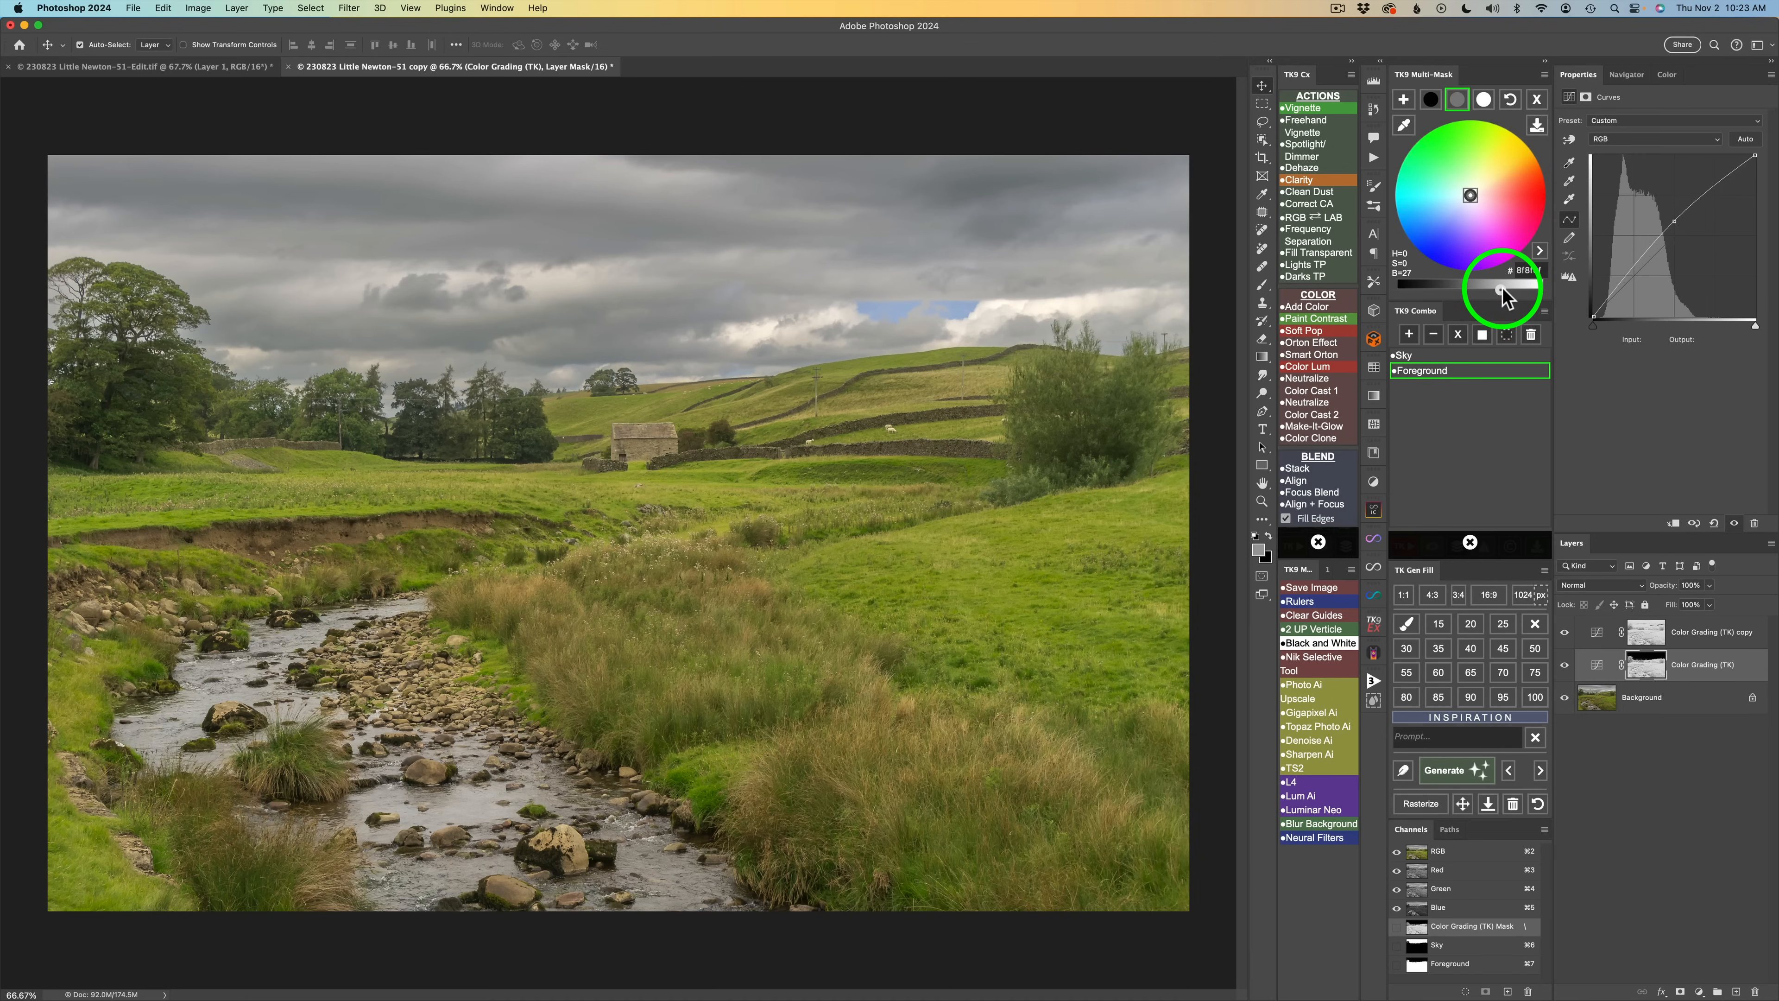
pyautogui.moveTo(1501, 289); pyautogui.dragTo(1512, 292)
pyautogui.click(1434, 67)
# Darken the foreground shadows and give them a slight blue tint.
pyautogui.click(1431, 100)
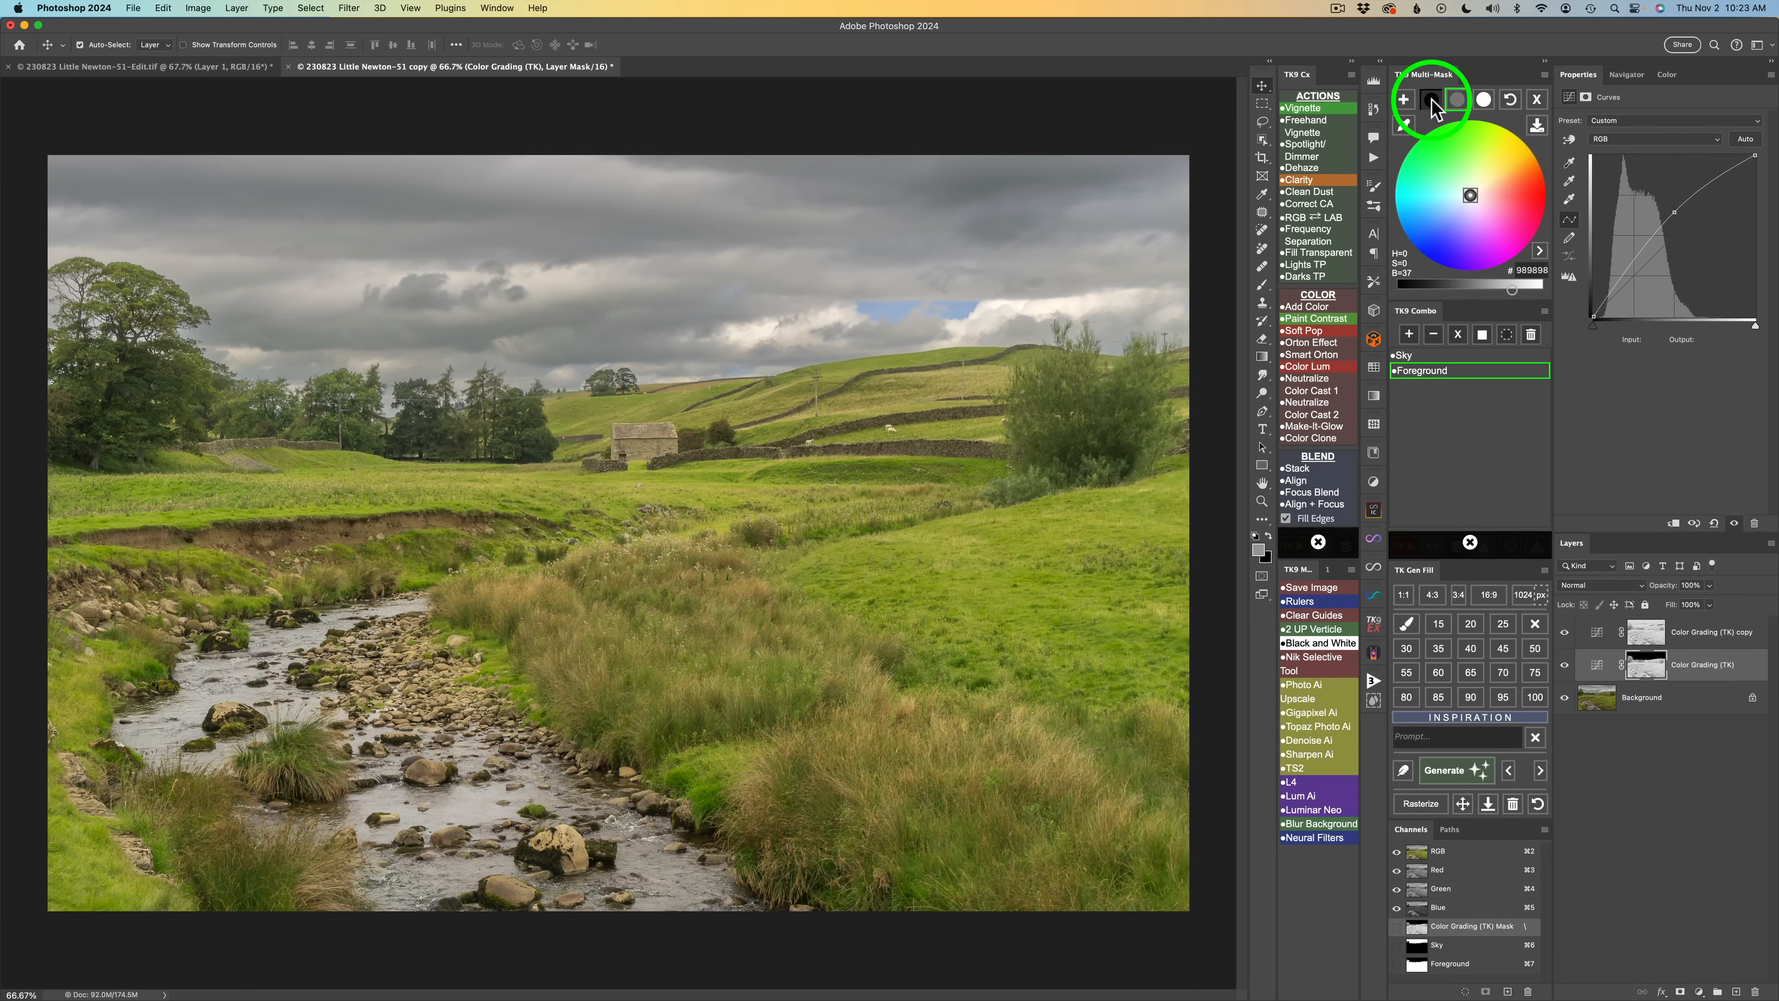
pyautogui.click(1471, 288)
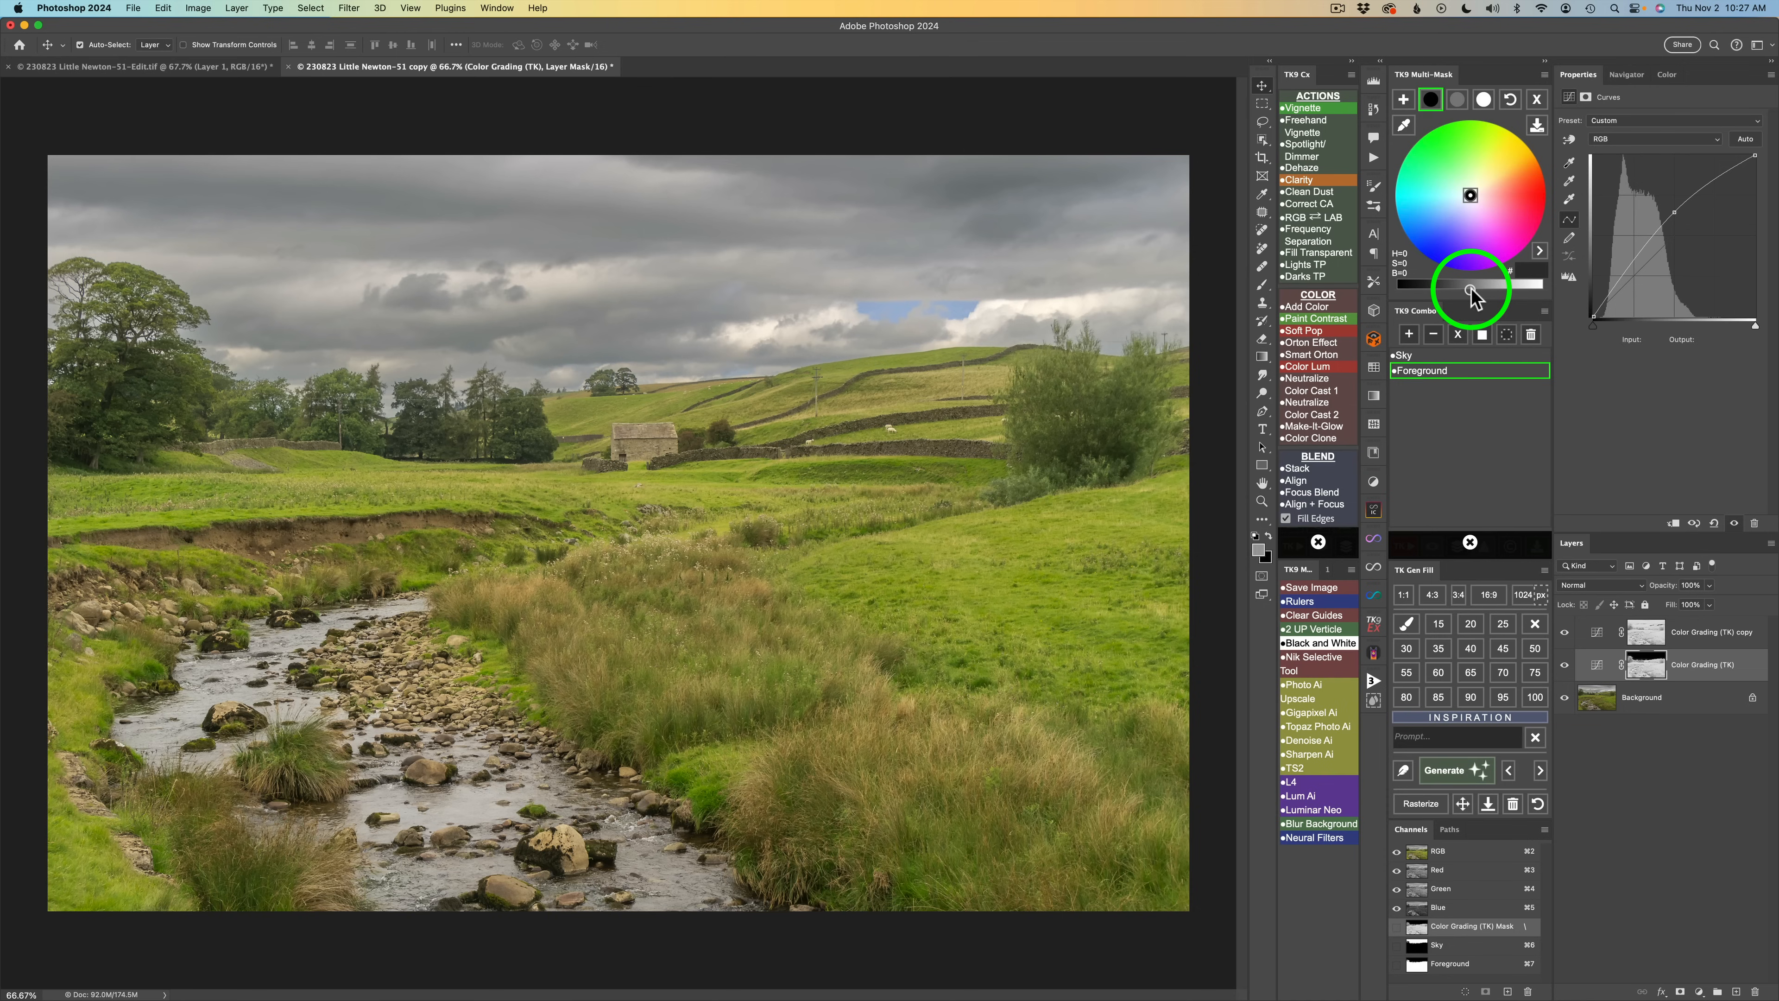
pyautogui.moveTo(1470, 288); pyautogui.dragTo(1453, 289)
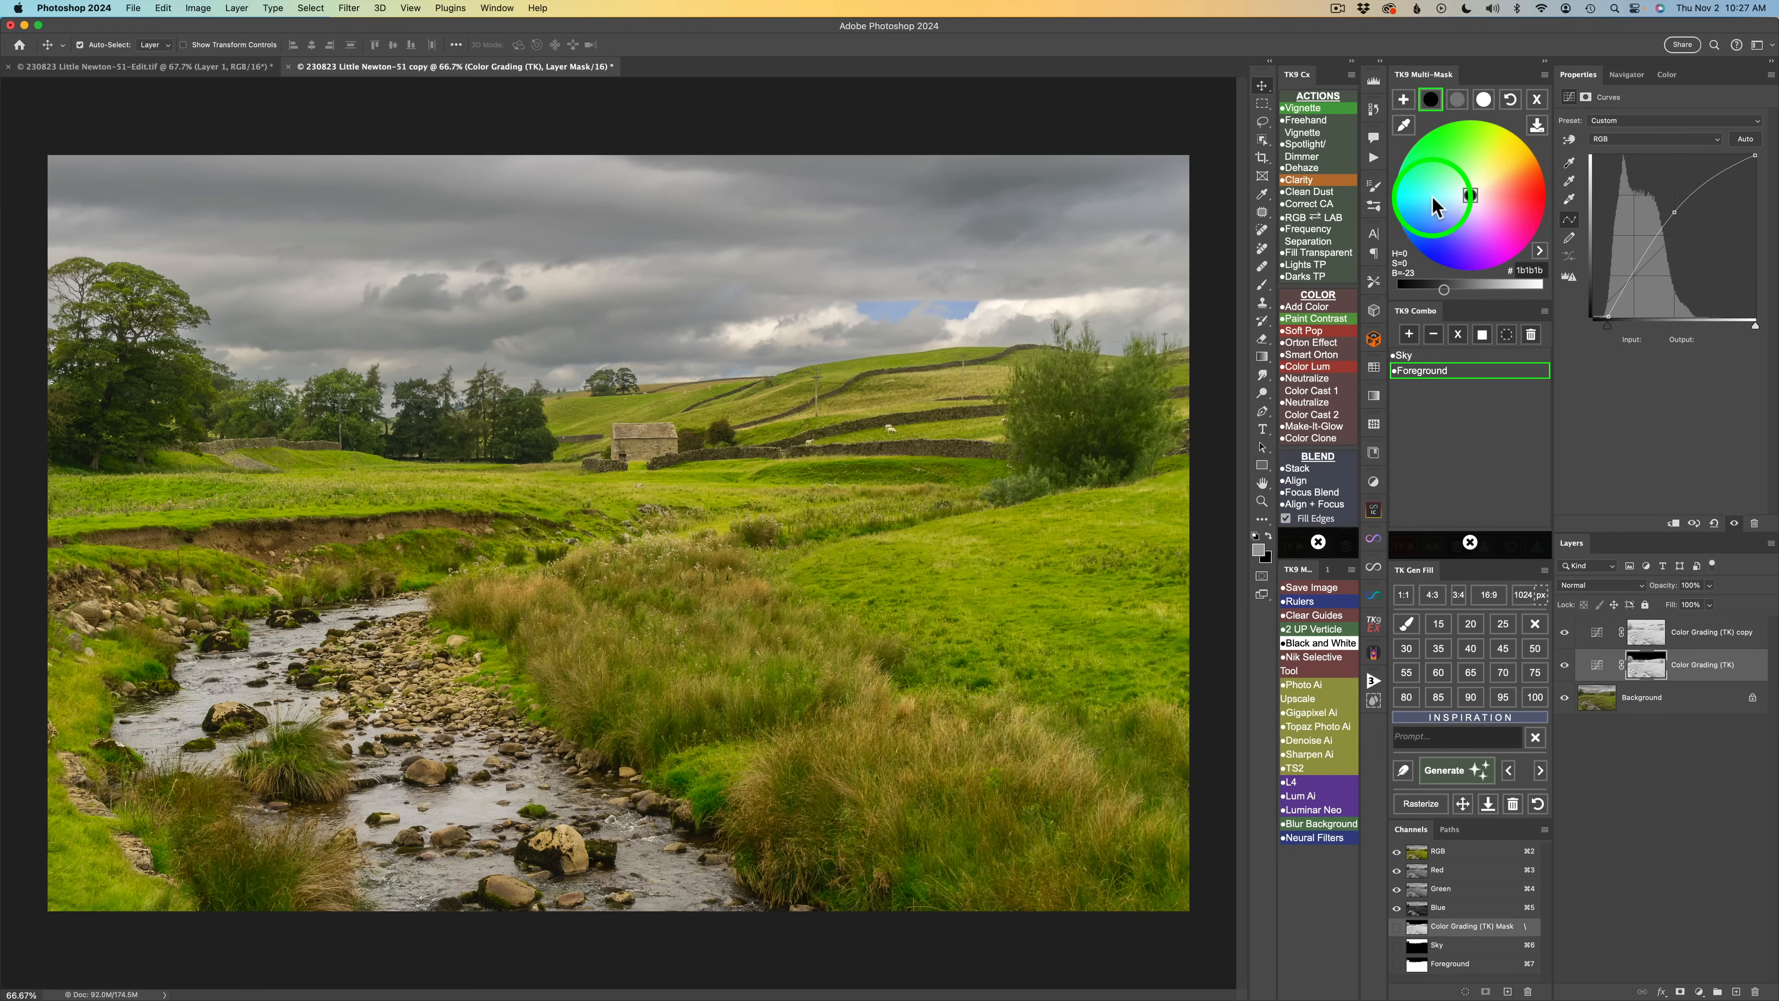
pyautogui.click(1462, 205)
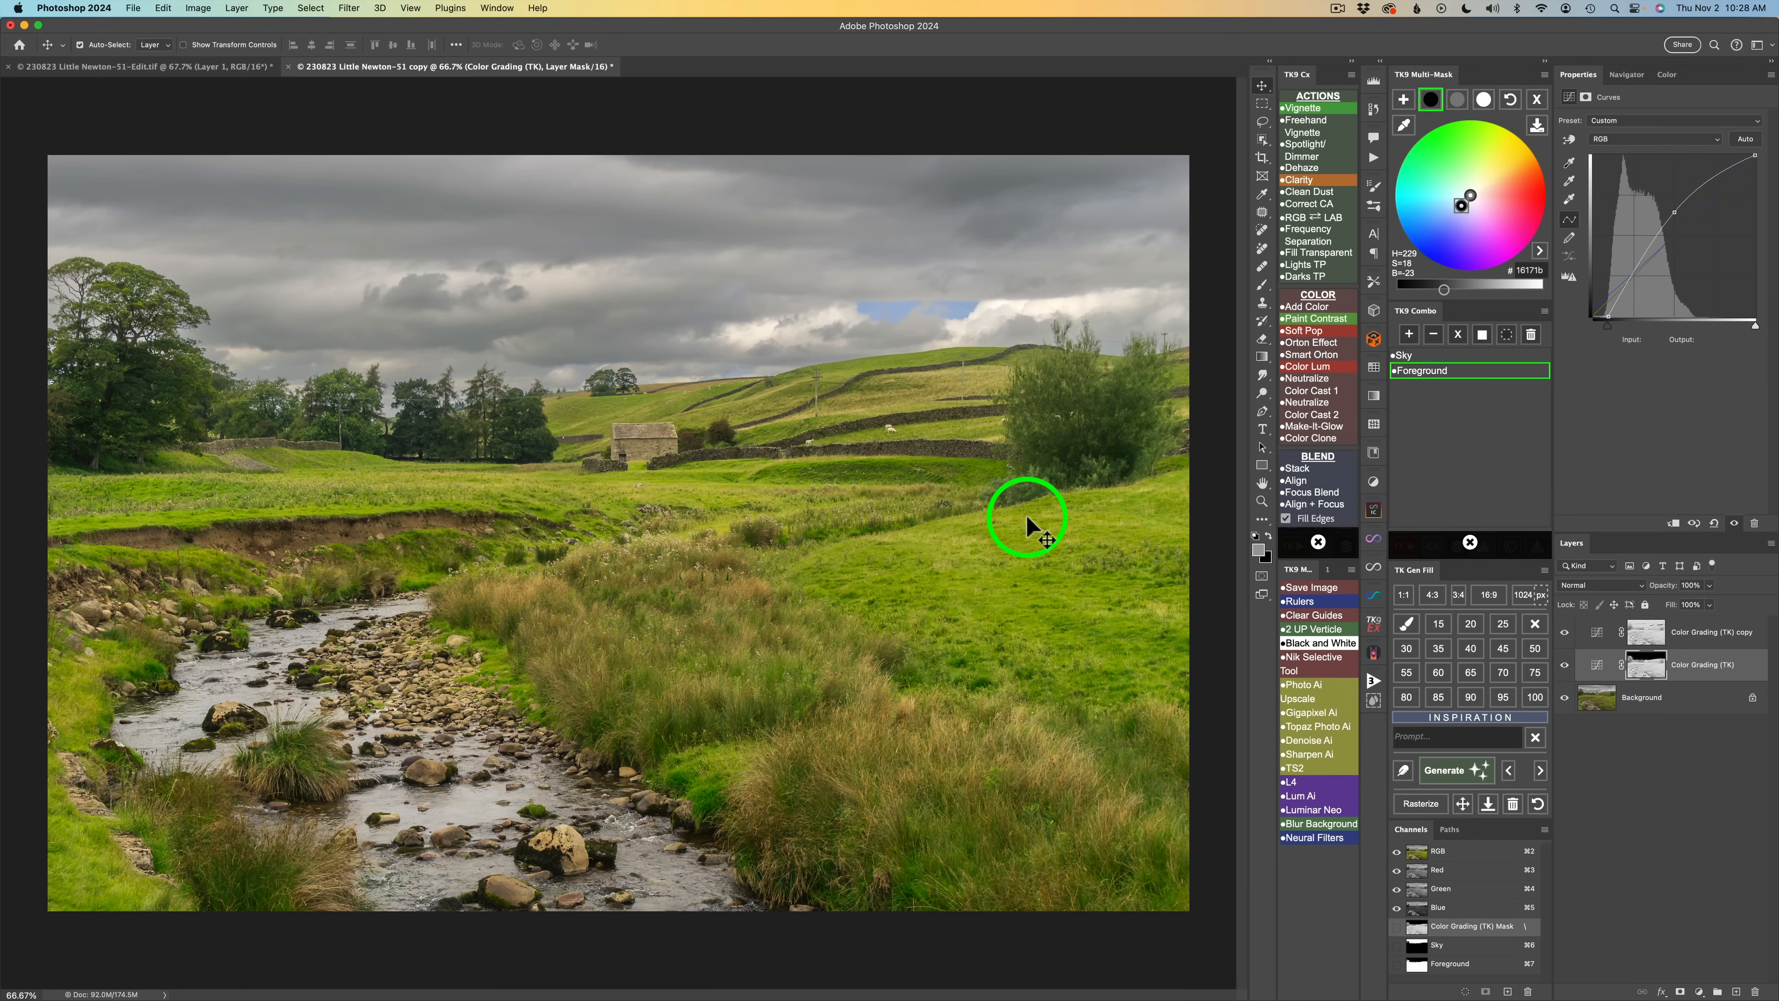
# Brighten the foreground highlights and toggle the layer's visibility to compare.
pyautogui.click(1484, 100)
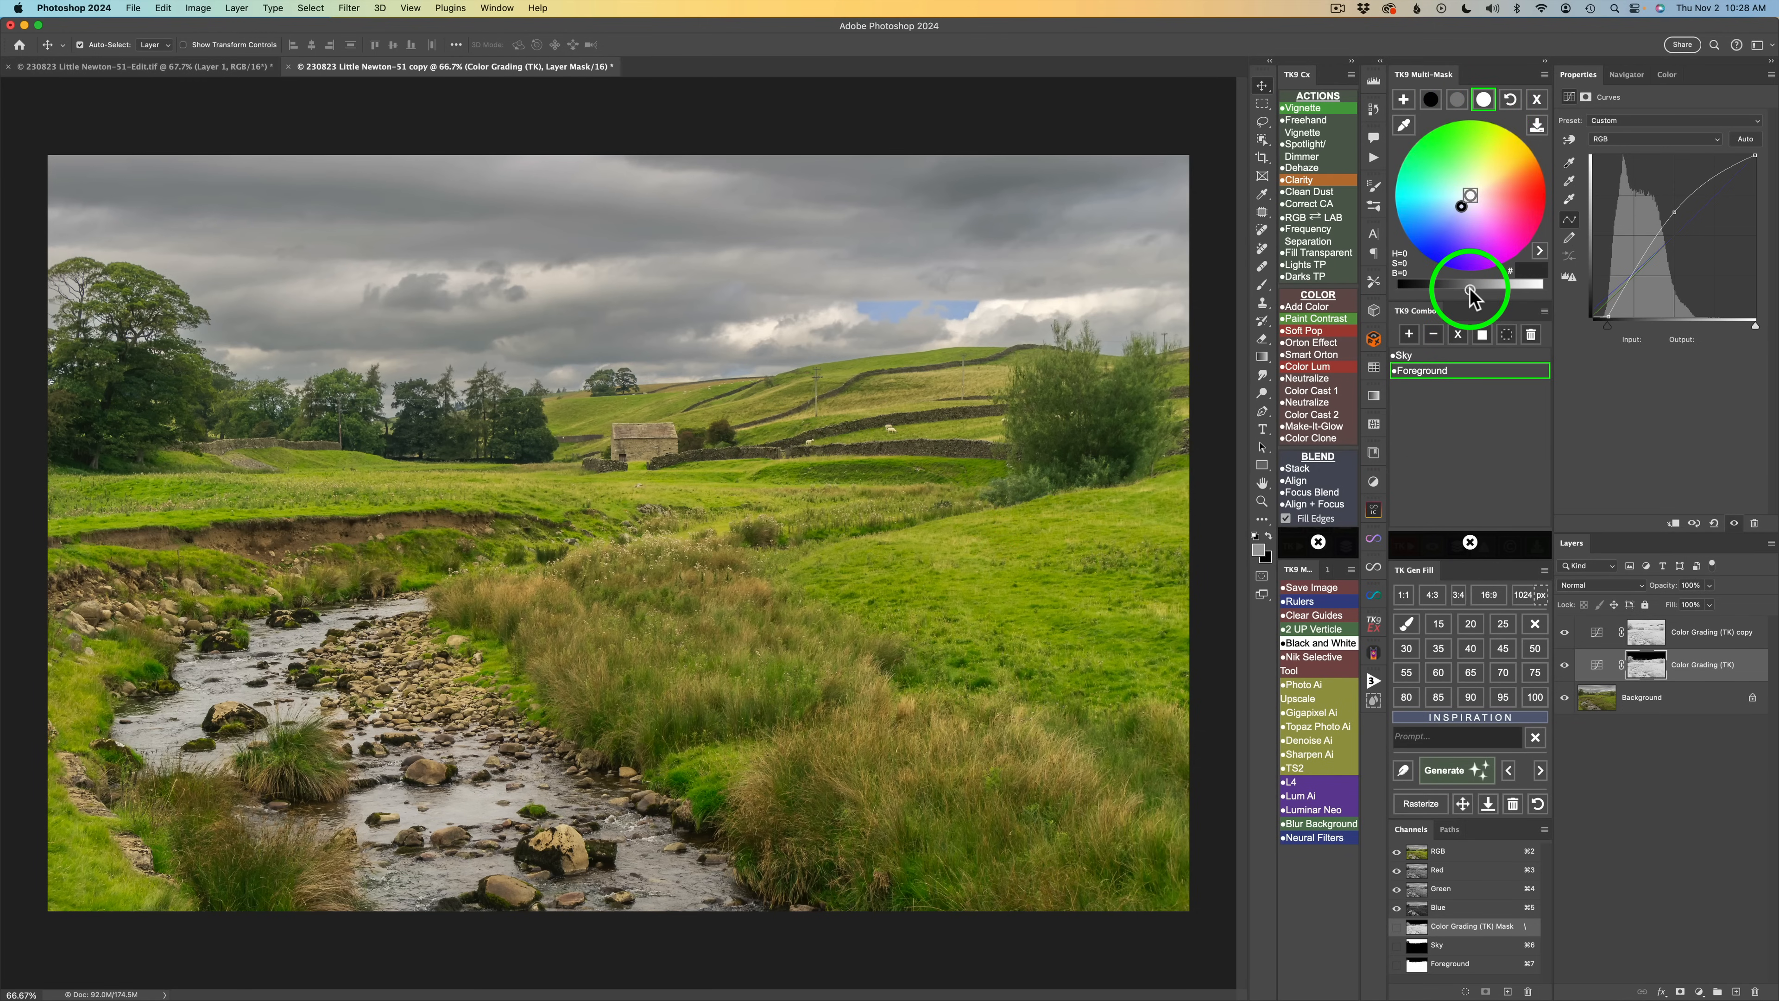
pyautogui.moveTo(1504, 291); pyautogui.dragTo(1525, 293)
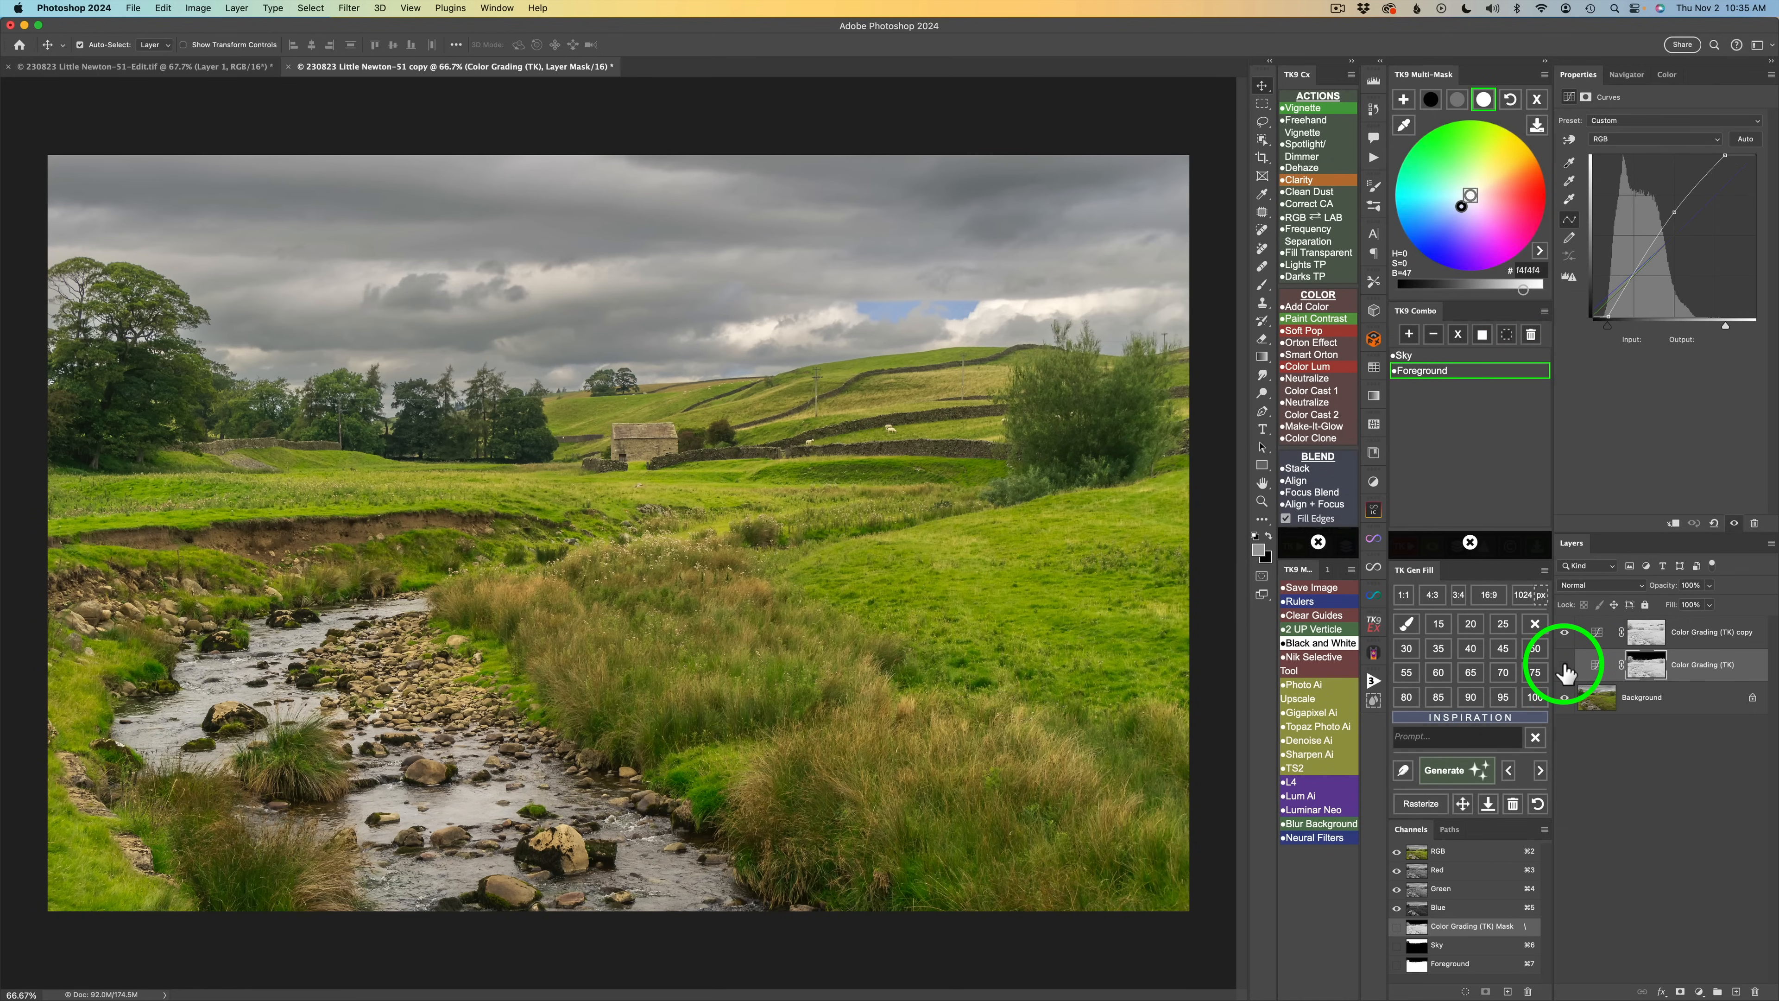
pyautogui.click(1565, 667)
pyautogui.click(1564, 666)
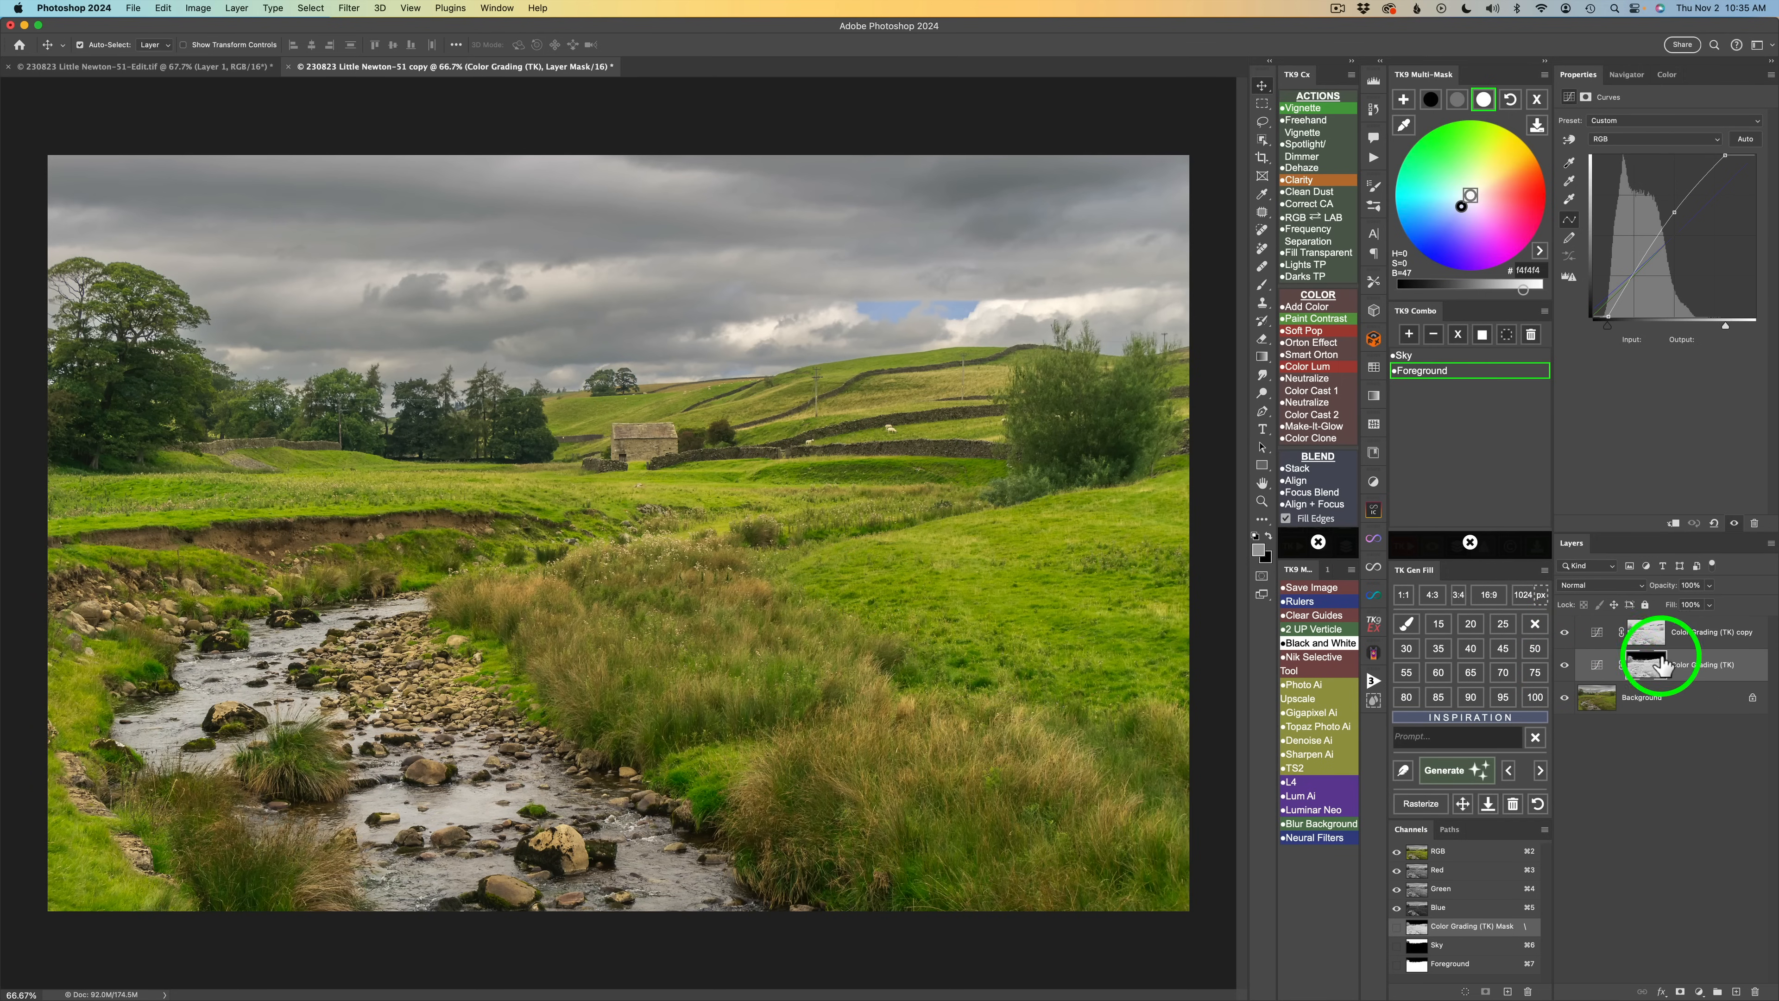
# Apply the saved Sky selection as the mask on the Color Grading (TK) copy layer.
pyautogui.click(1599, 638)
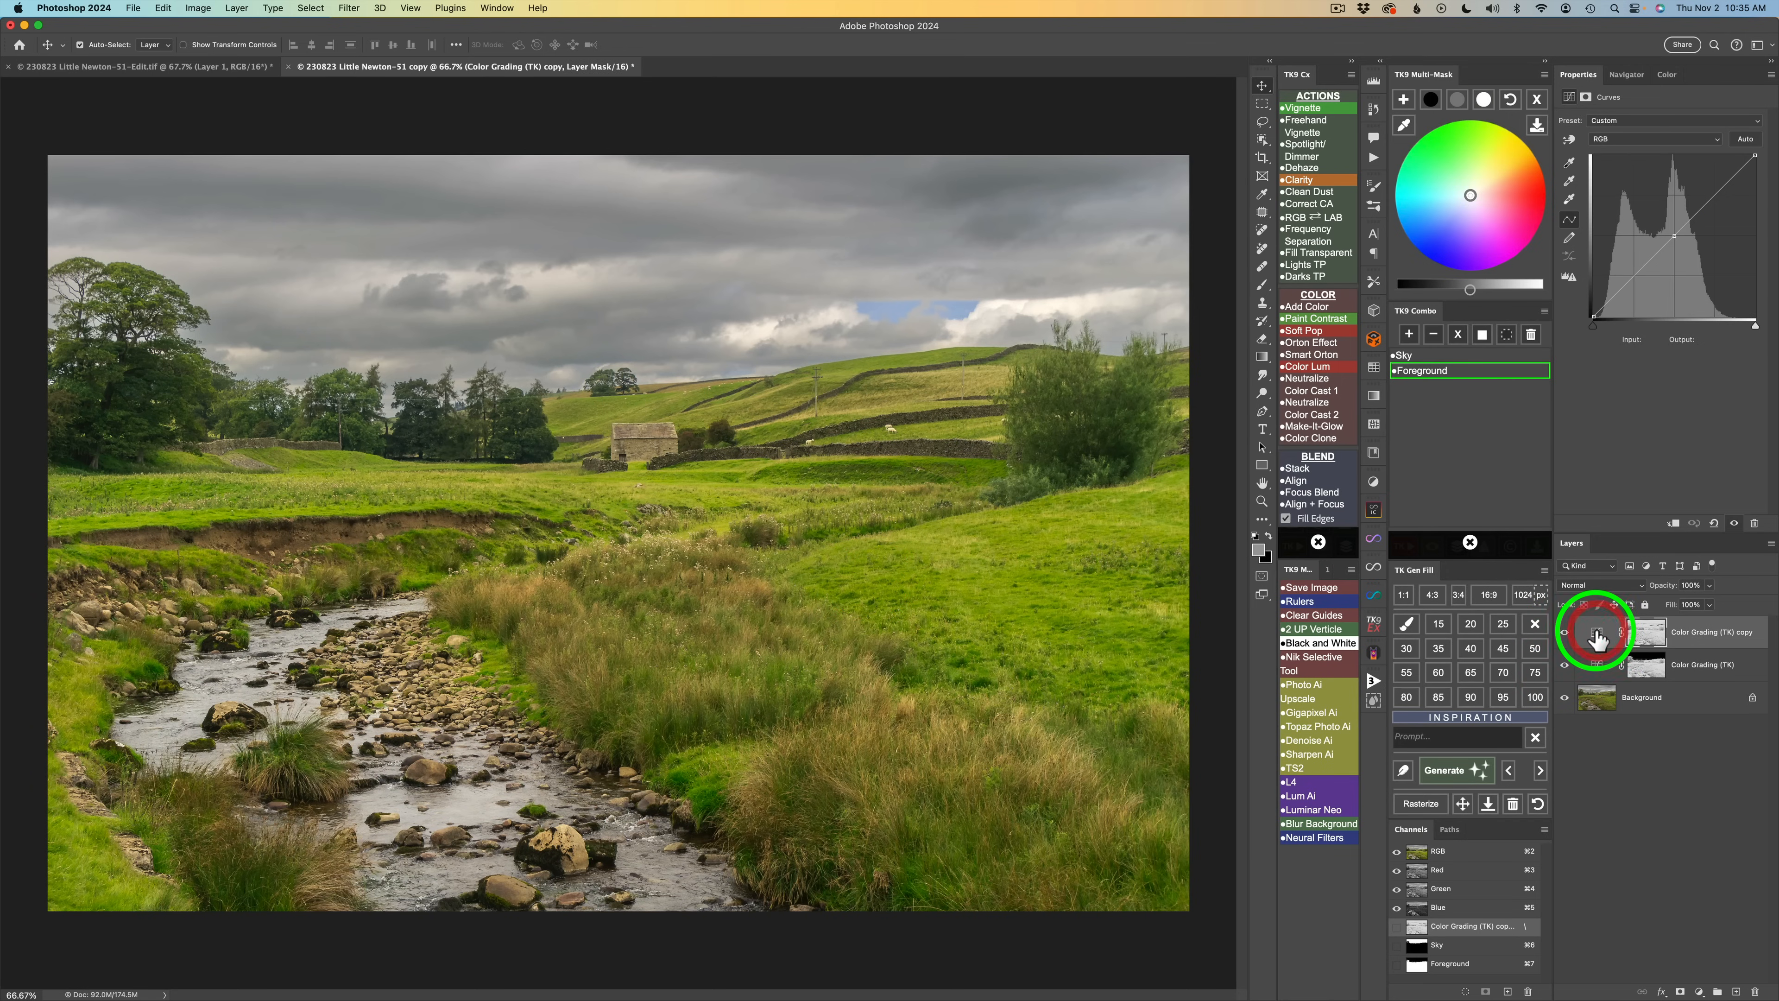
pyautogui.click(1499, 371)
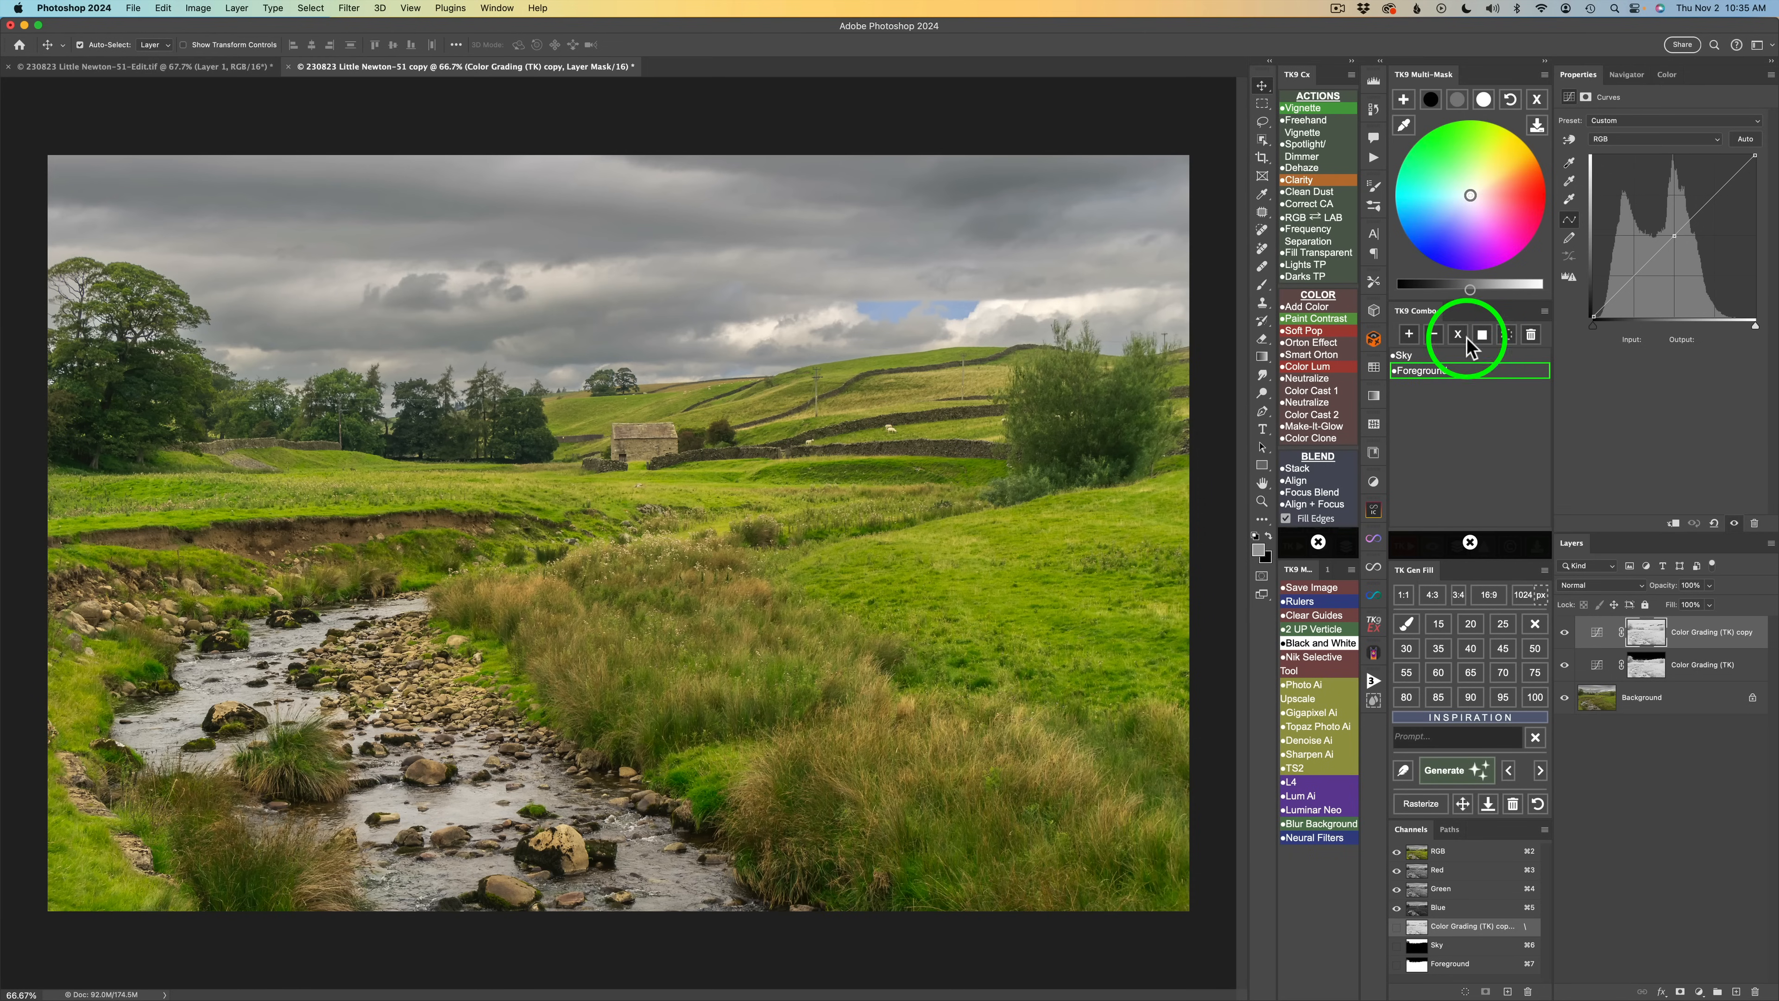
pyautogui.click(1424, 356)
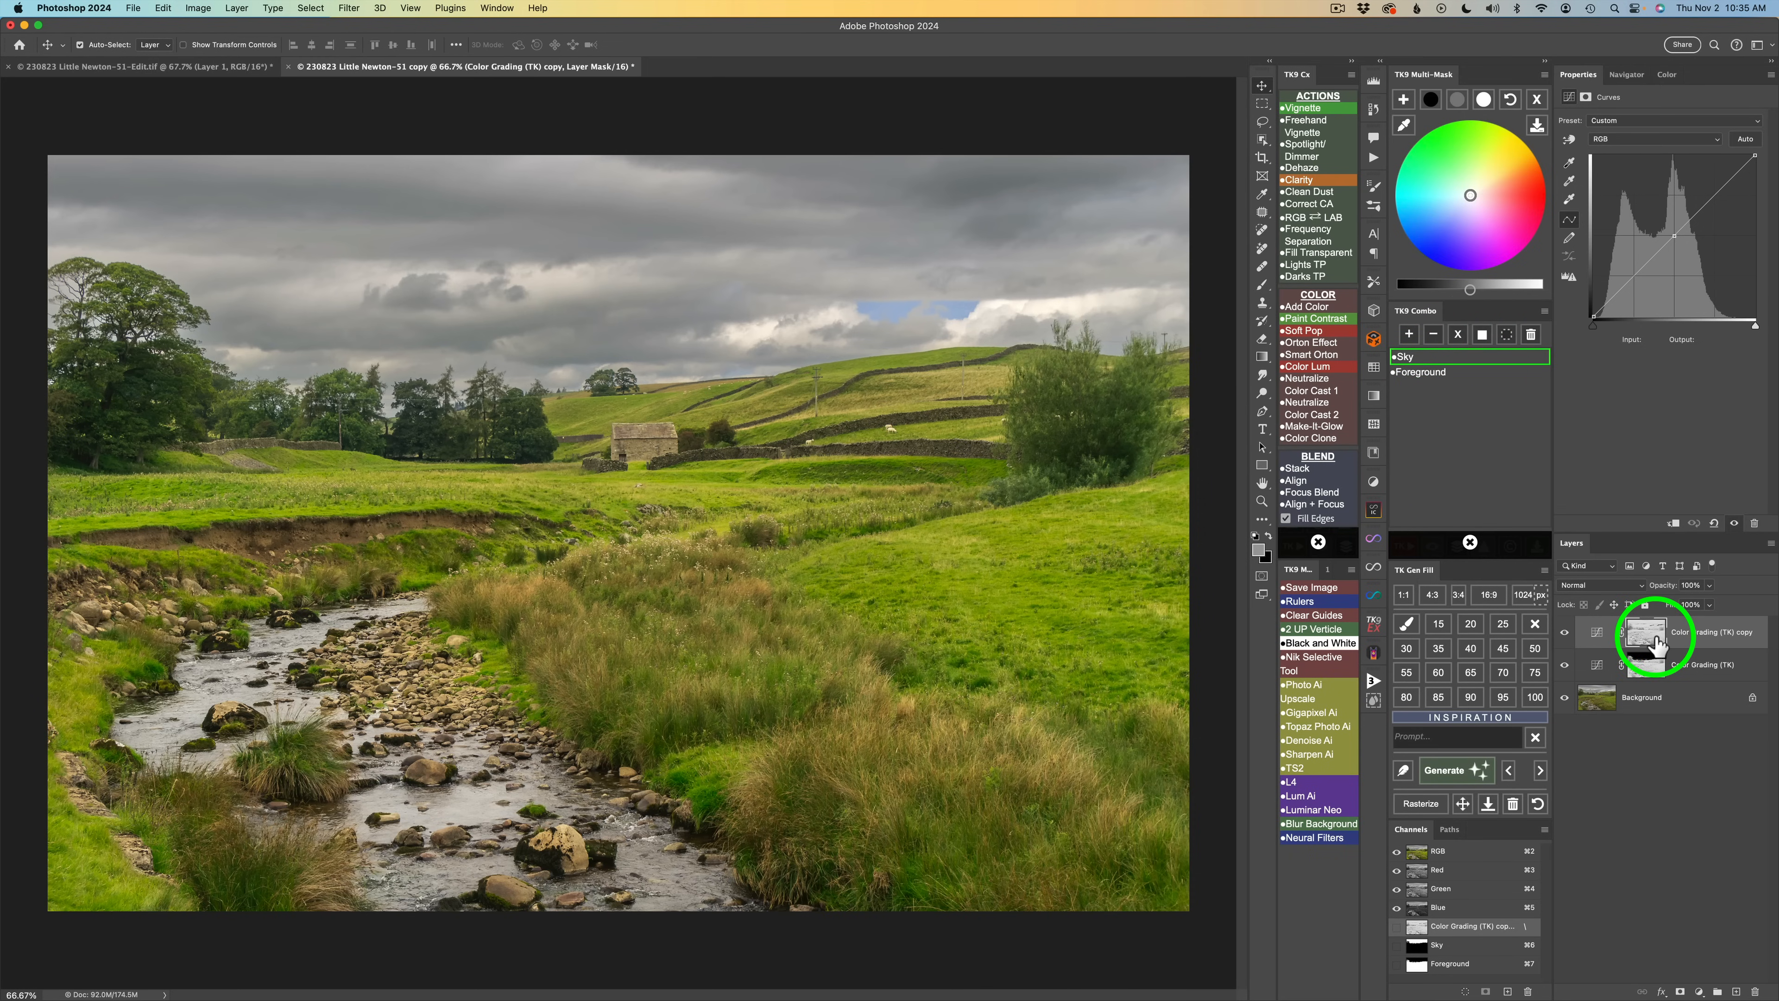
pyautogui.click(1460, 333)
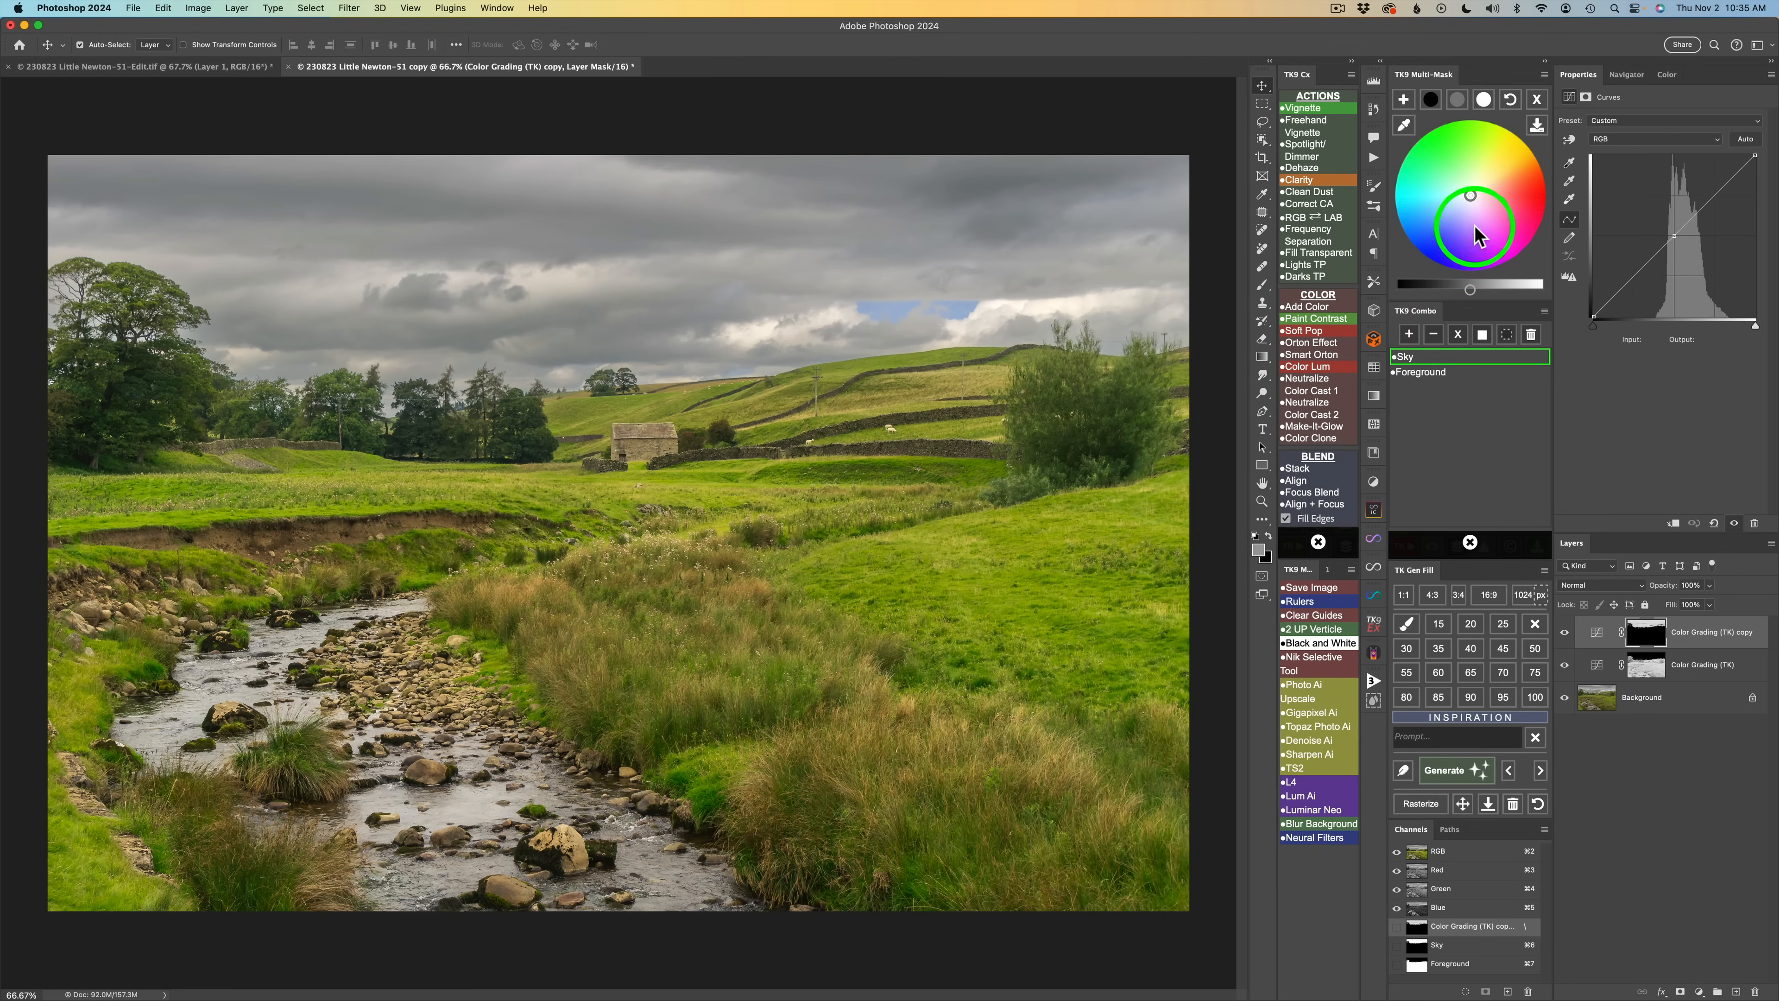
# Brighten the sky midtones and slightly darken the sky shadows.
pyautogui.click(1459, 98)
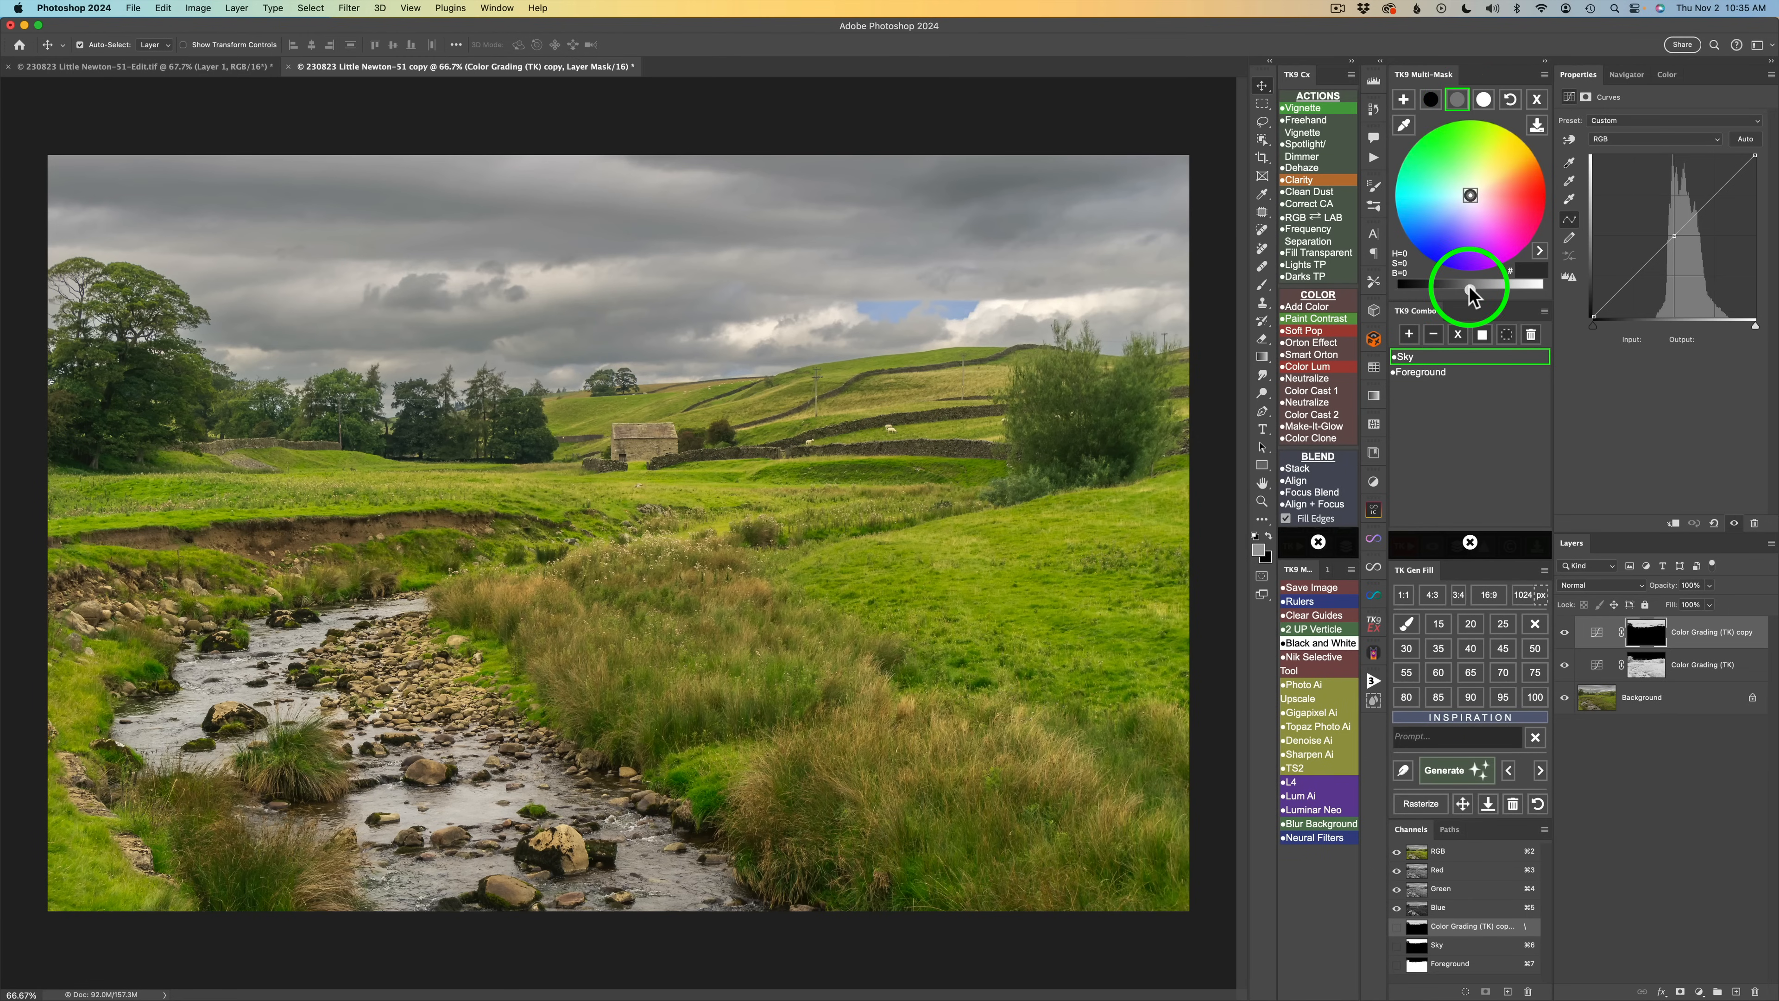
pyautogui.moveTo(1470, 289); pyautogui.dragTo(1493, 287)
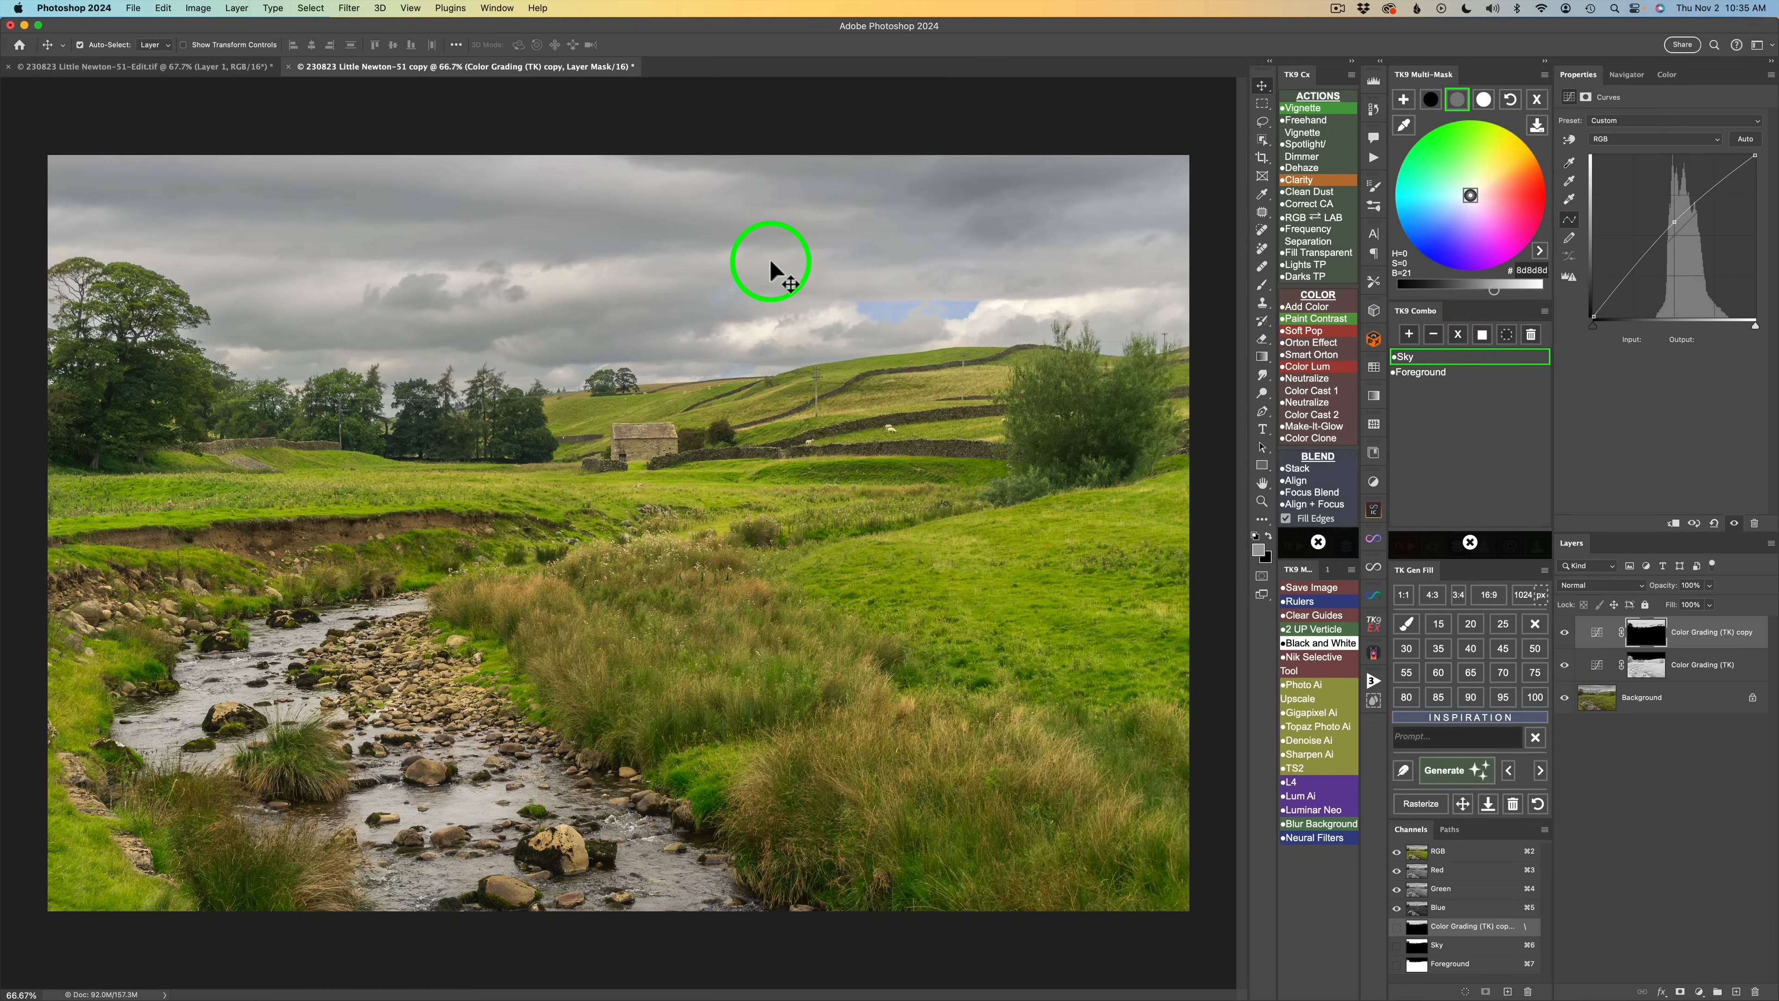
pyautogui.click(1431, 99)
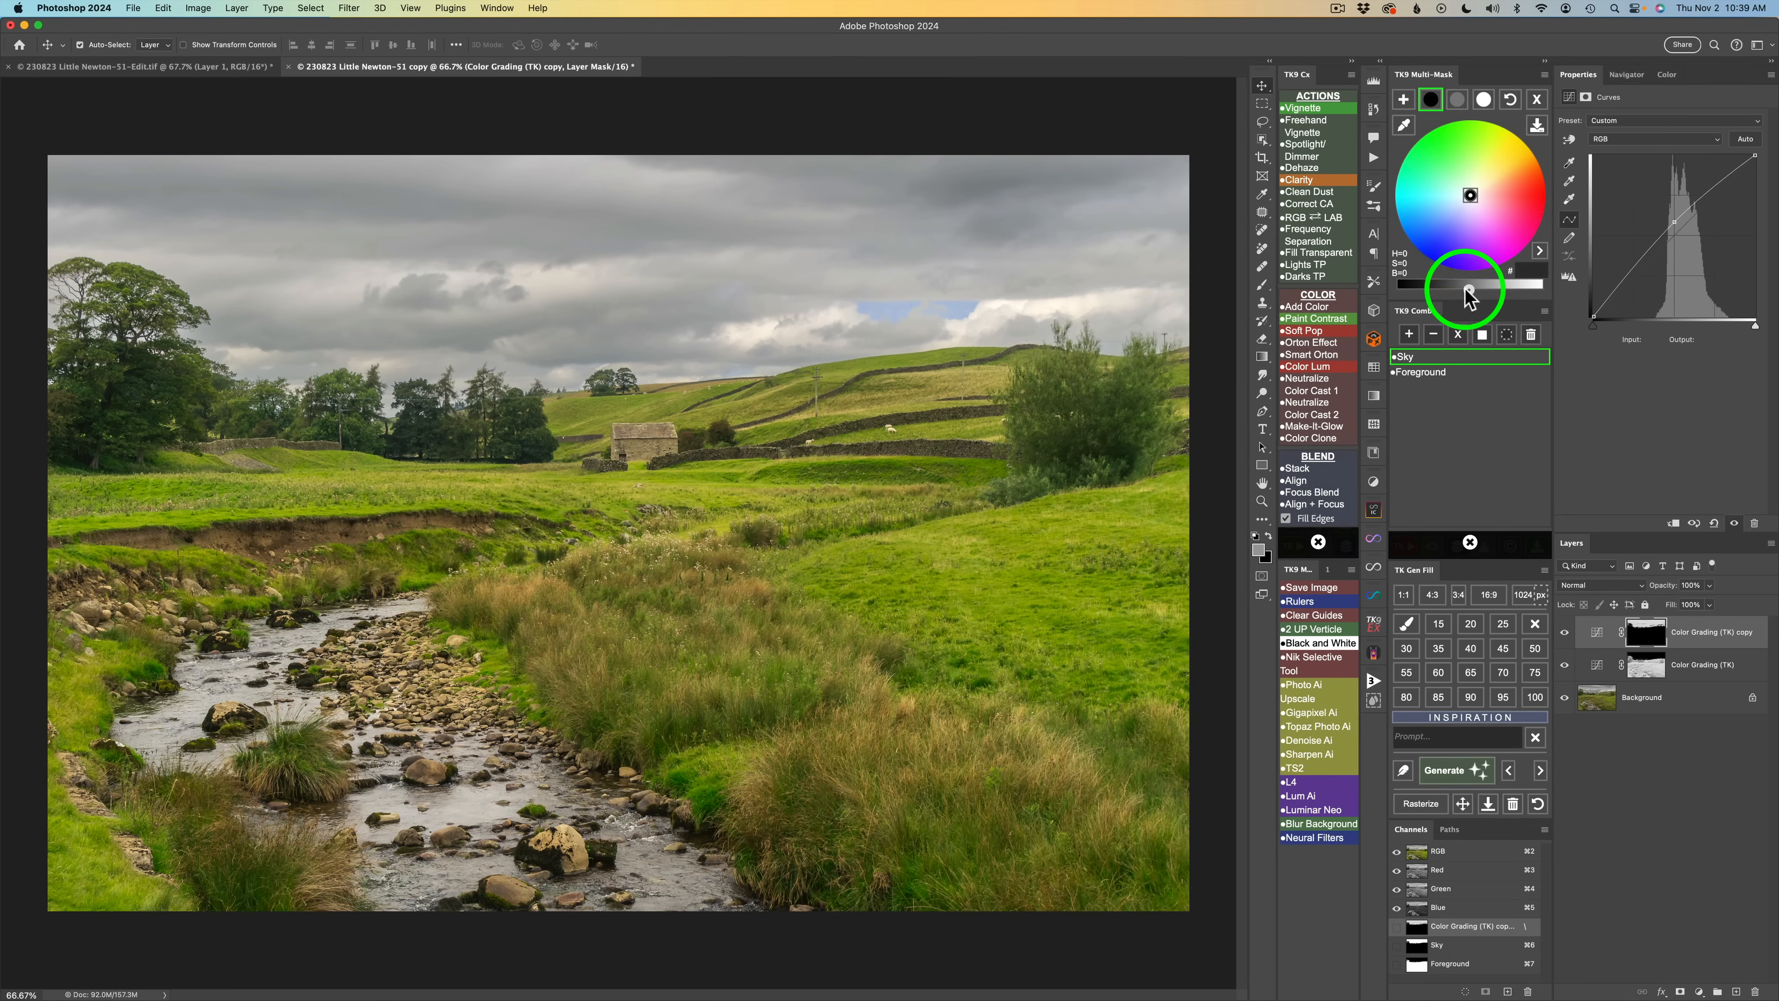
pyautogui.moveTo(1433, 288); pyautogui.dragTo(1426, 288)
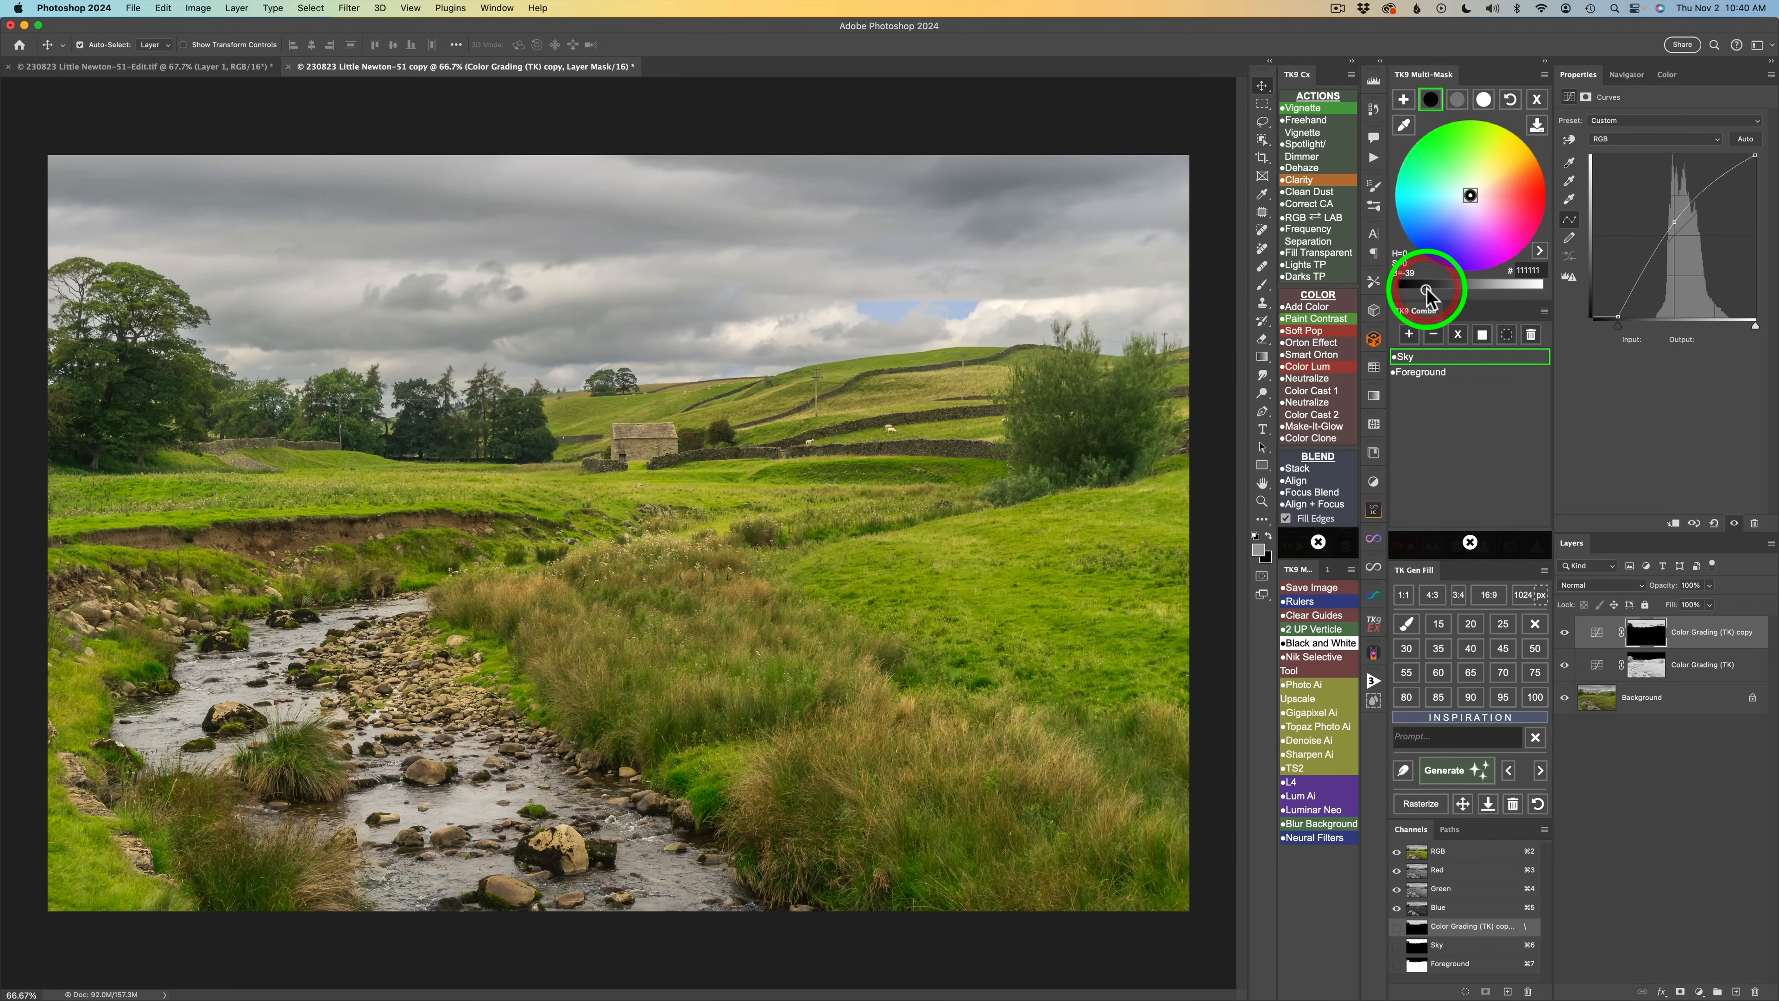
# Darken the sky highlights slightly with the highlights color-grading control.
pyautogui.click(1486, 100)
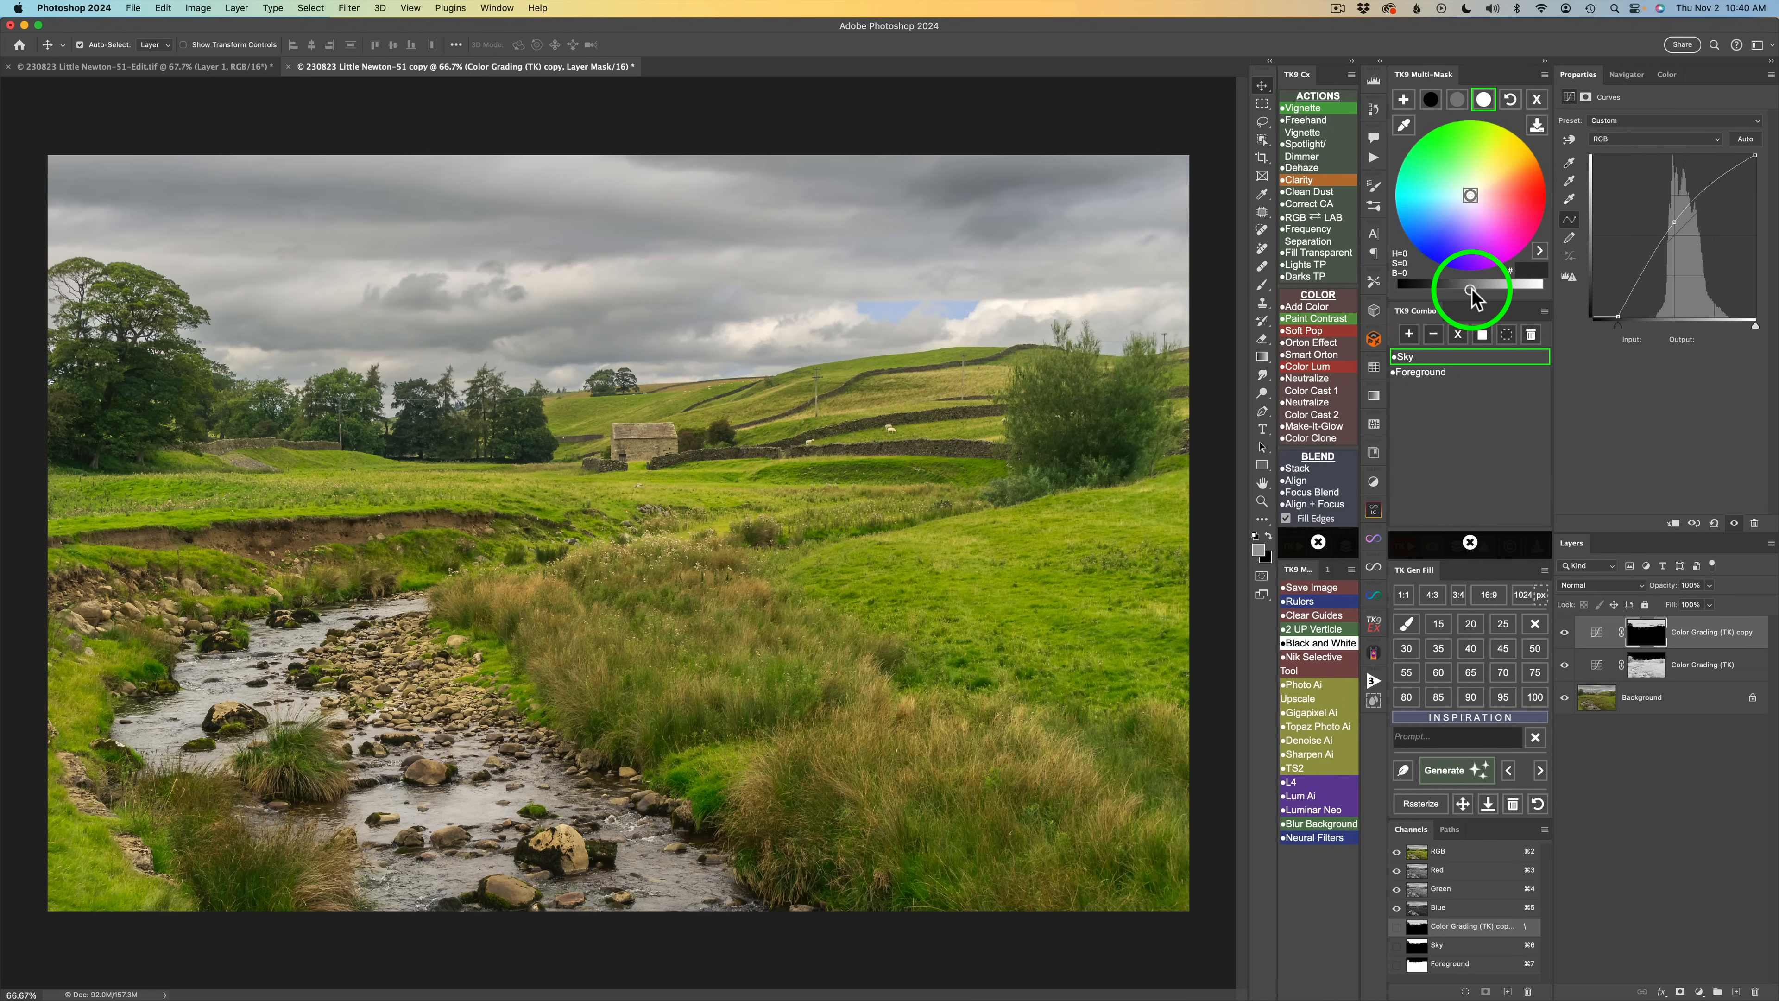
pyautogui.moveTo(1460, 288); pyautogui.dragTo(1427, 290)
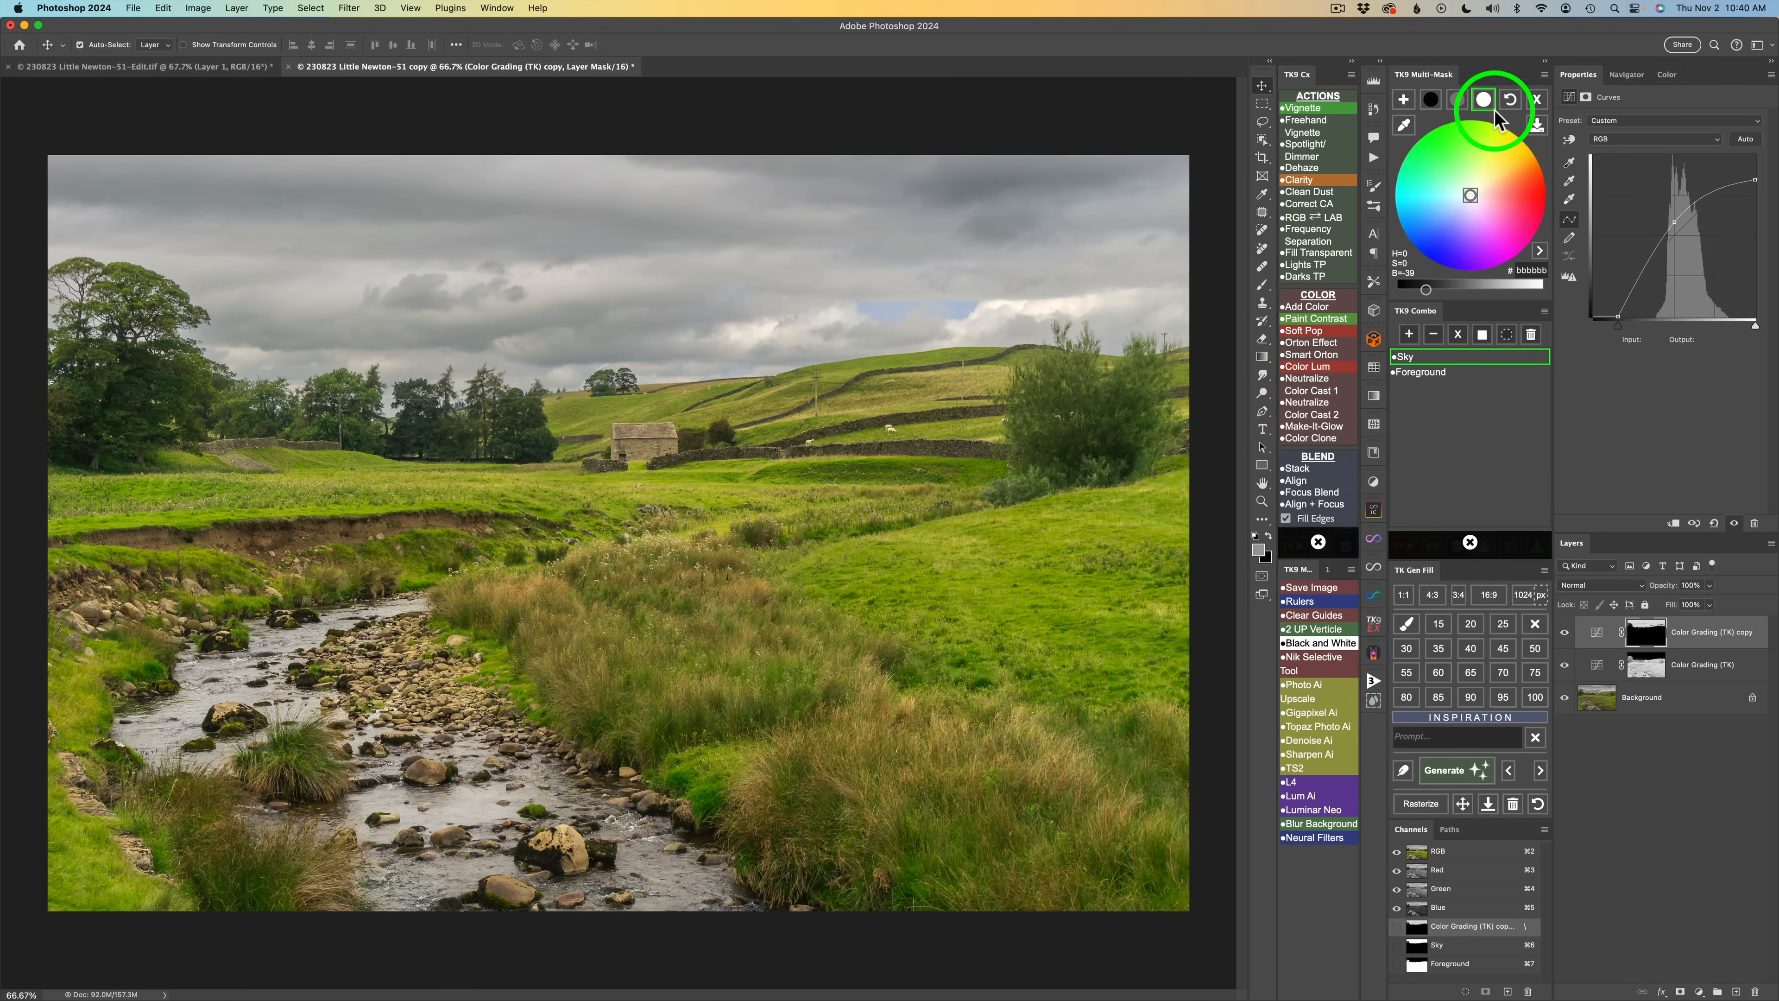
# Tint the sky midtones blue at hue 224 and saturation 25.
pyautogui.click(1458, 100)
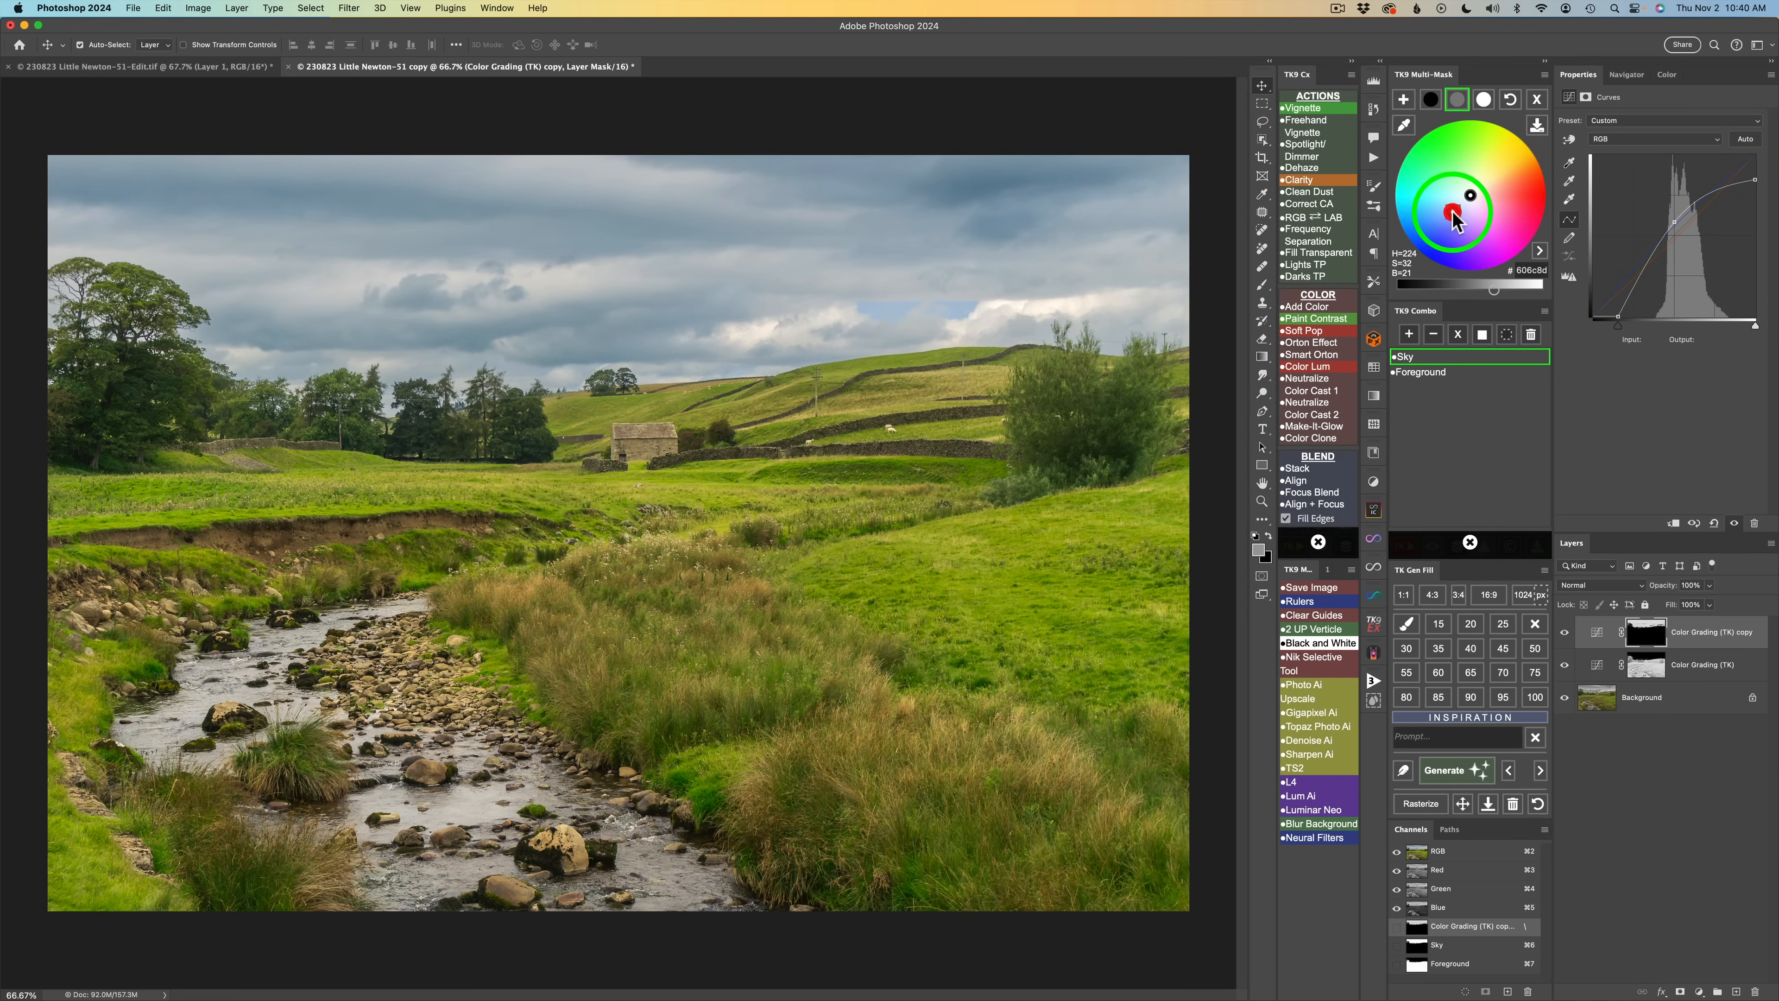
pyautogui.click(1454, 211)
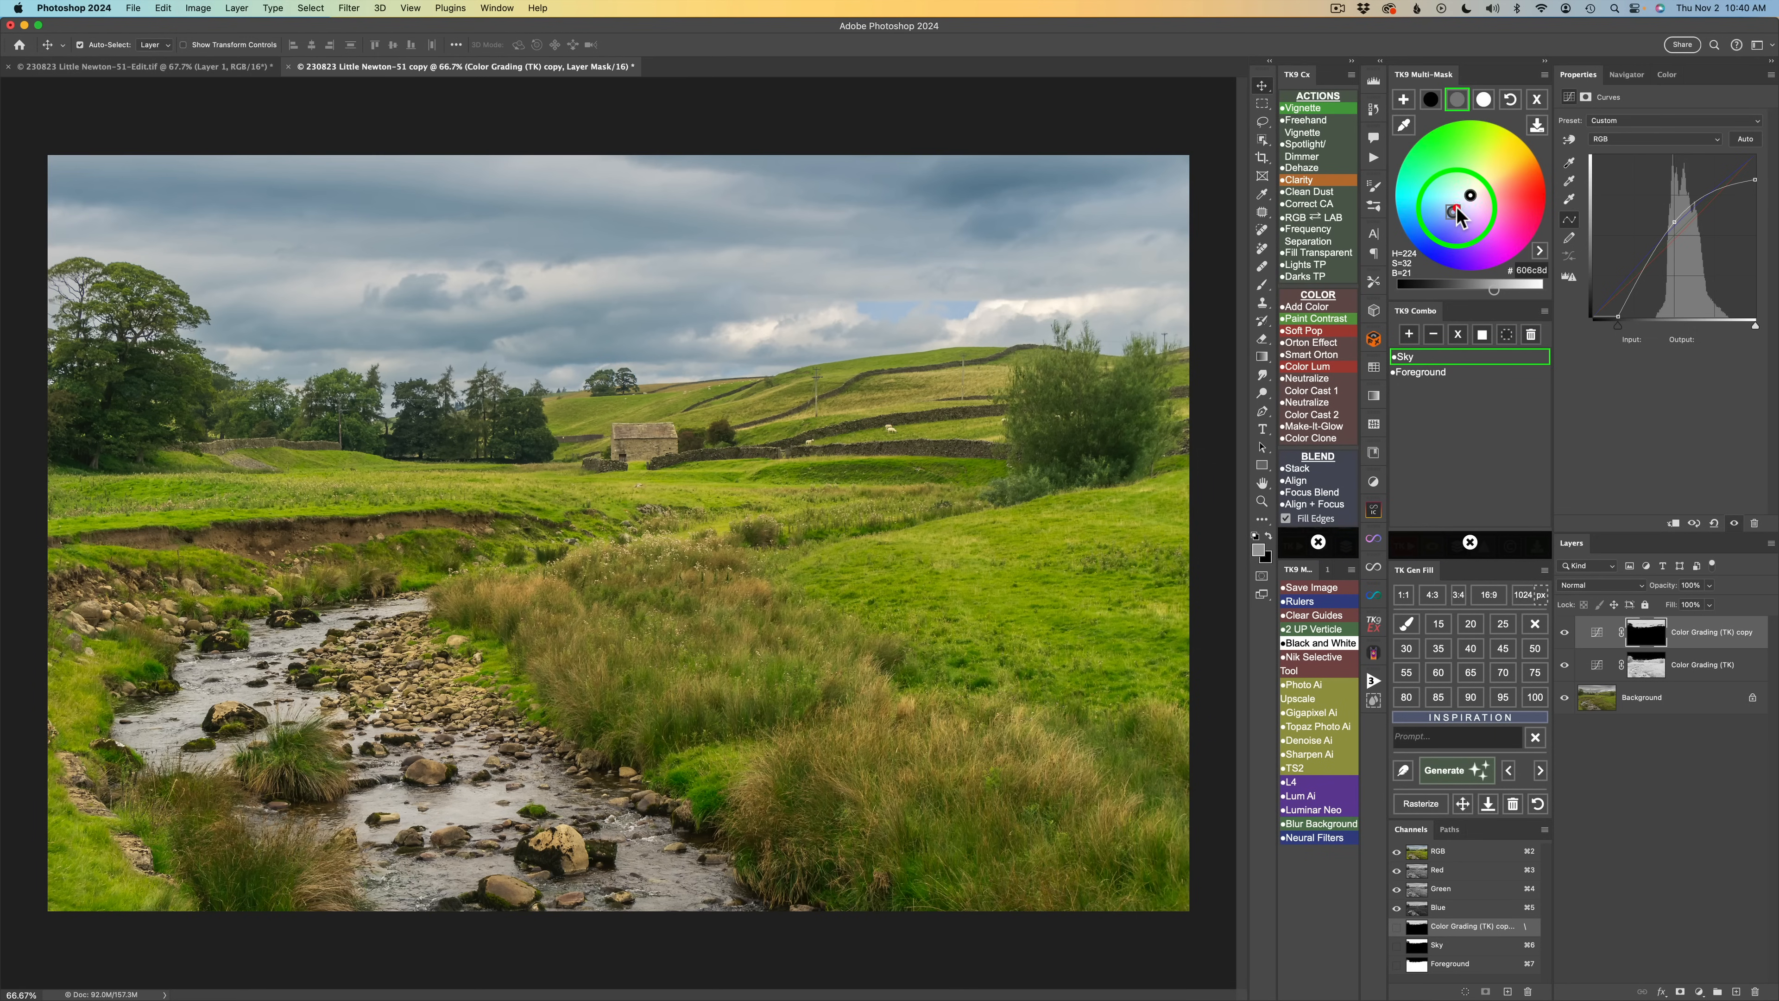
pyautogui.click(1458, 207)
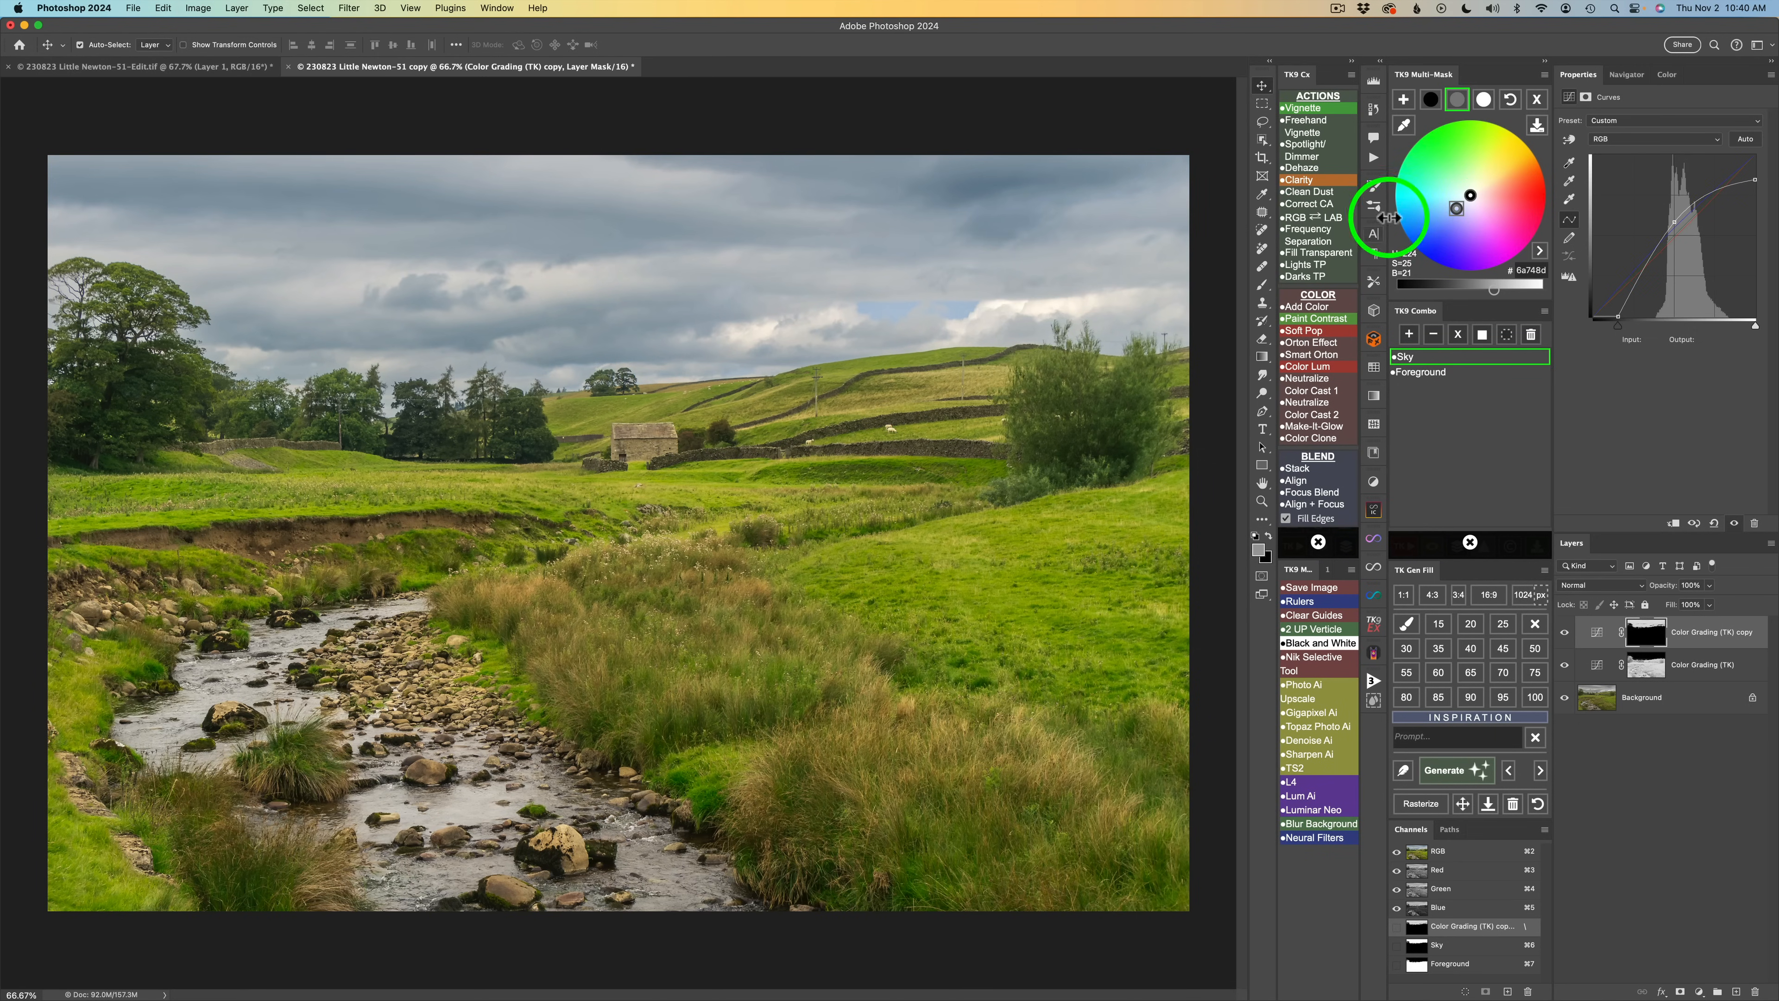
# Toggle the Color Grading (TK) copy layer and all adjustments on and off to compare before and after.
pyautogui.click(1565, 633)
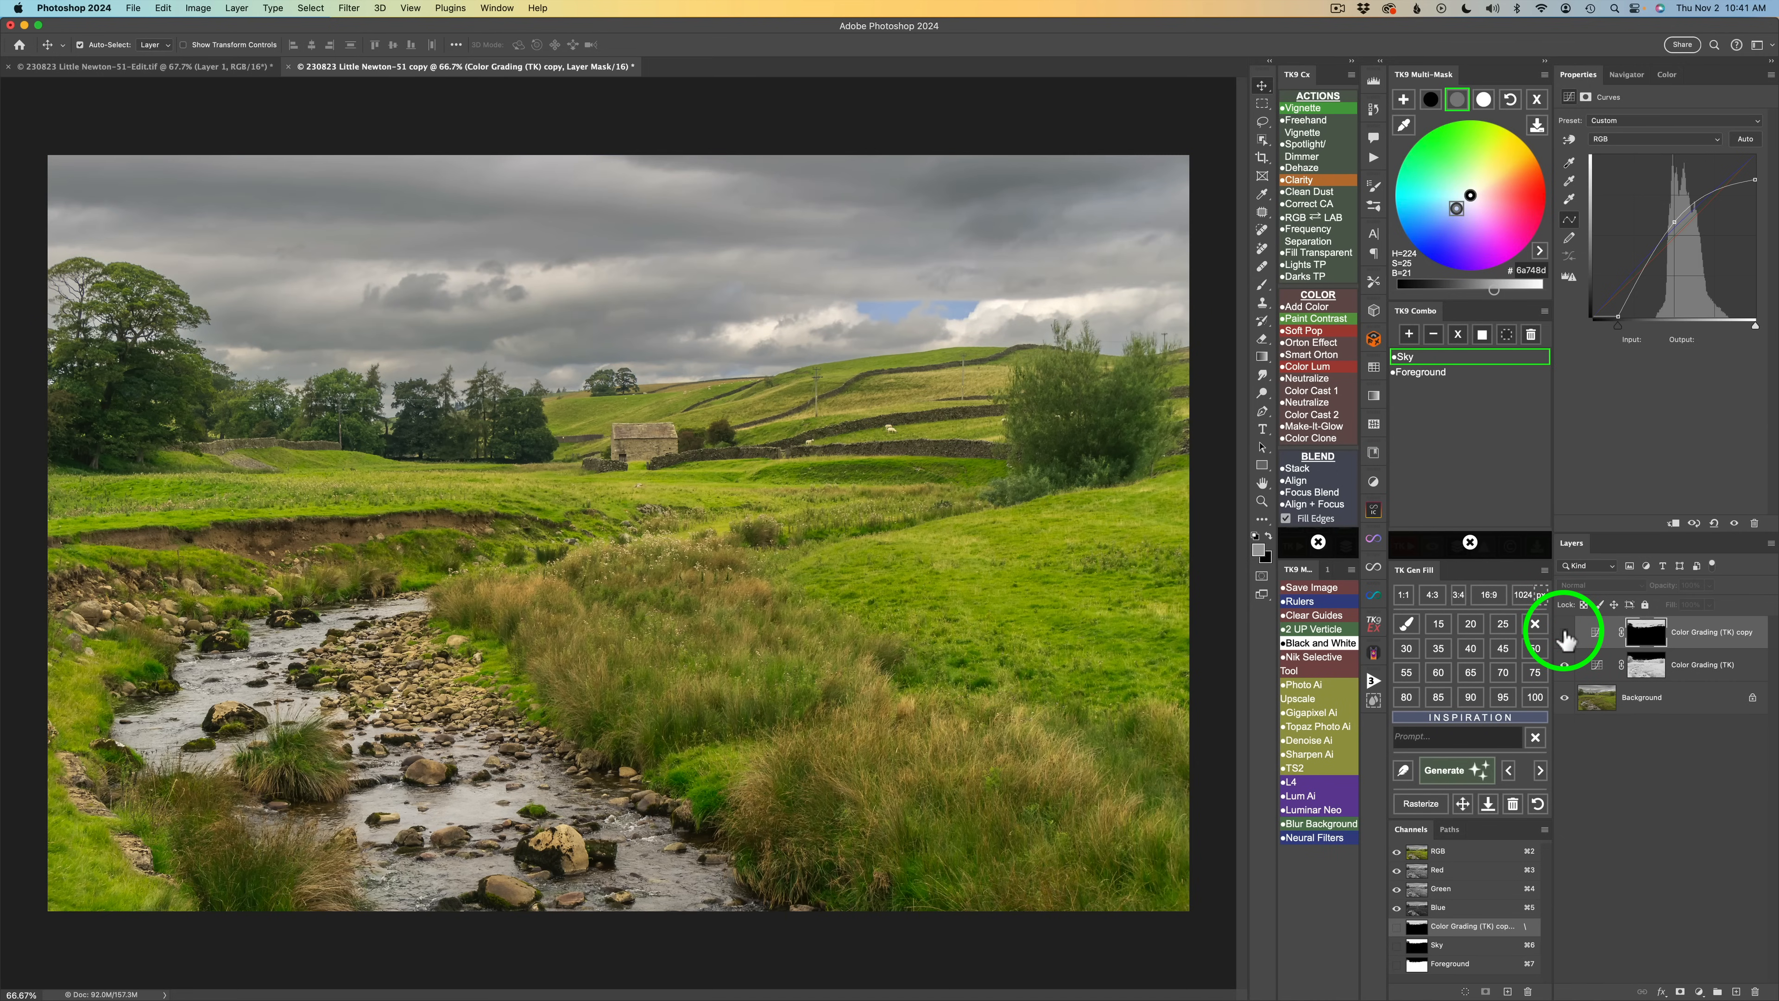
pyautogui.click(1565, 633)
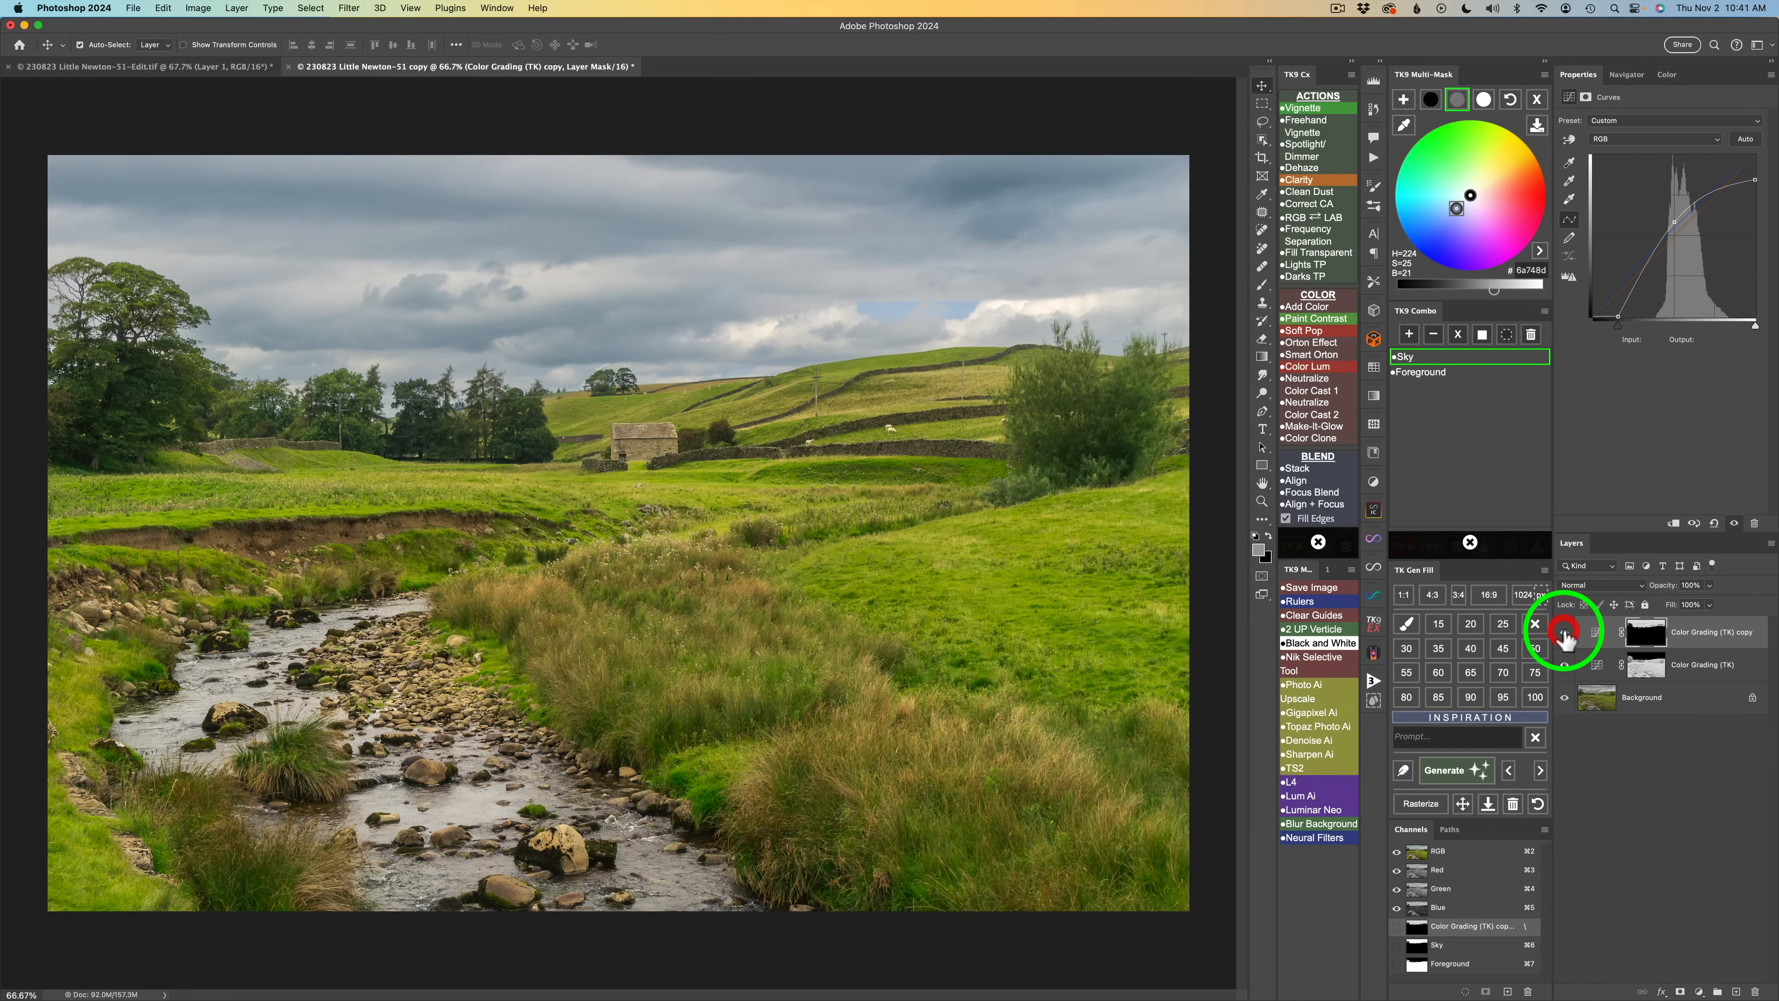
pyautogui.click(1471, 542)
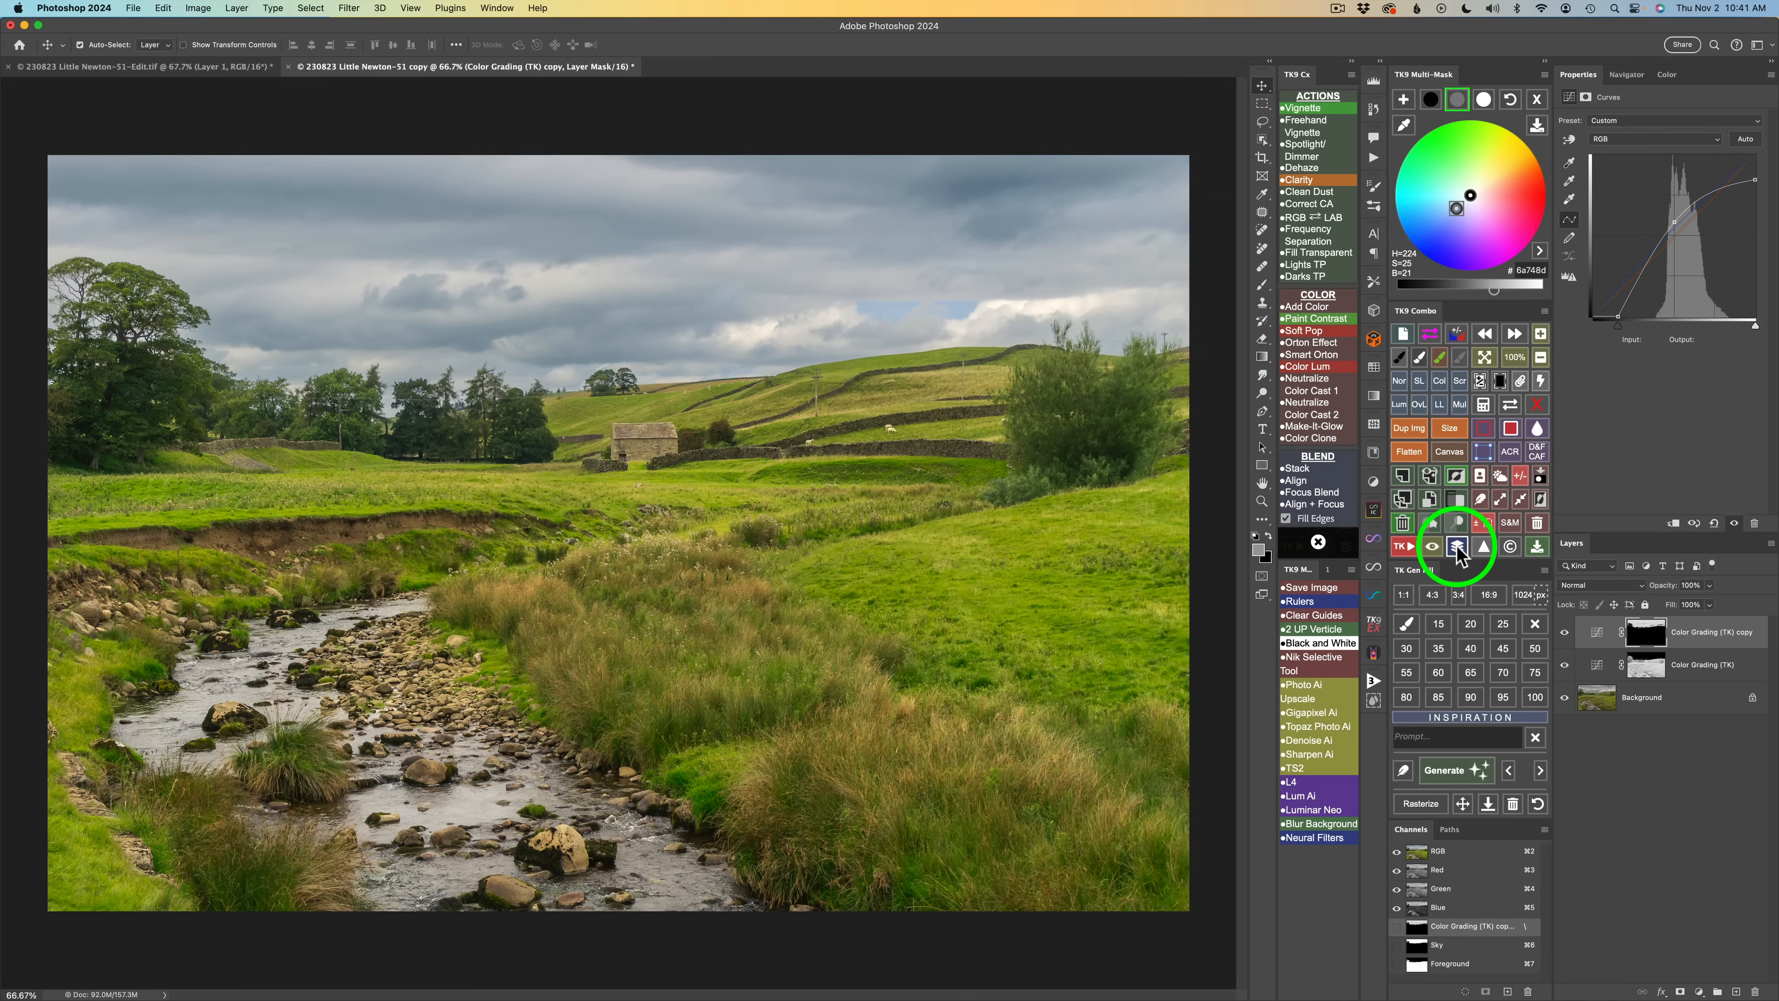
pyautogui.click(1457, 546)
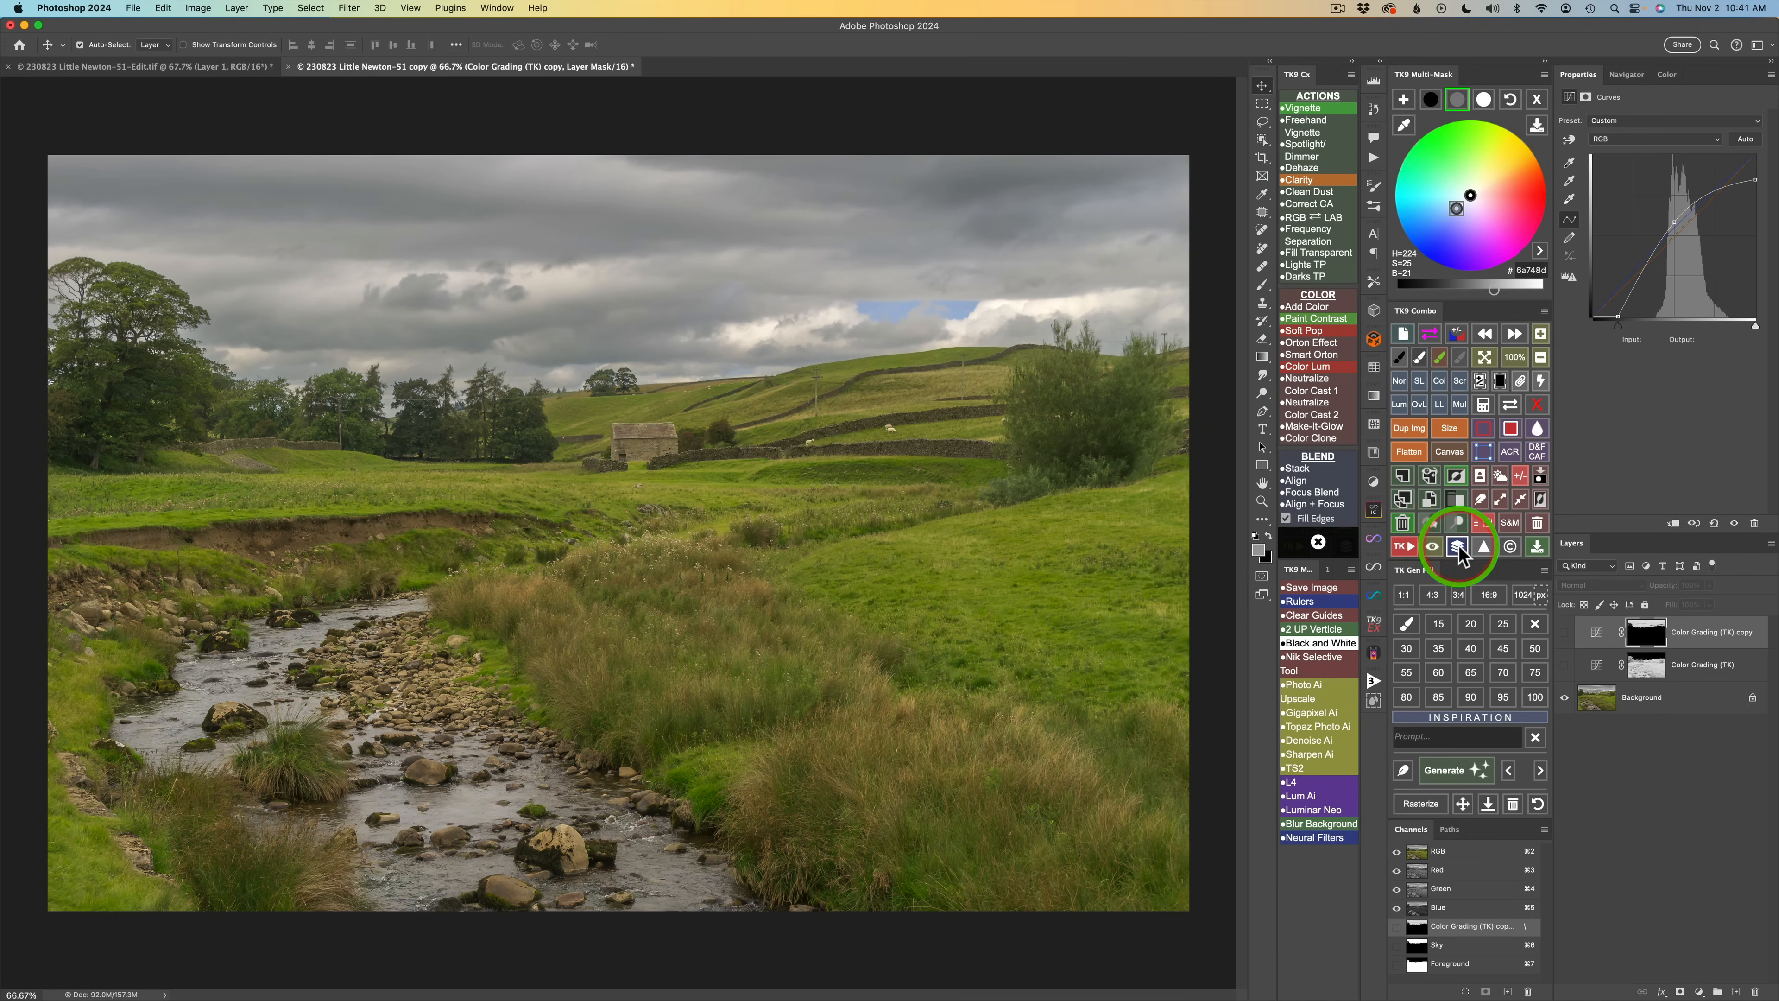
pyautogui.click(1459, 547)
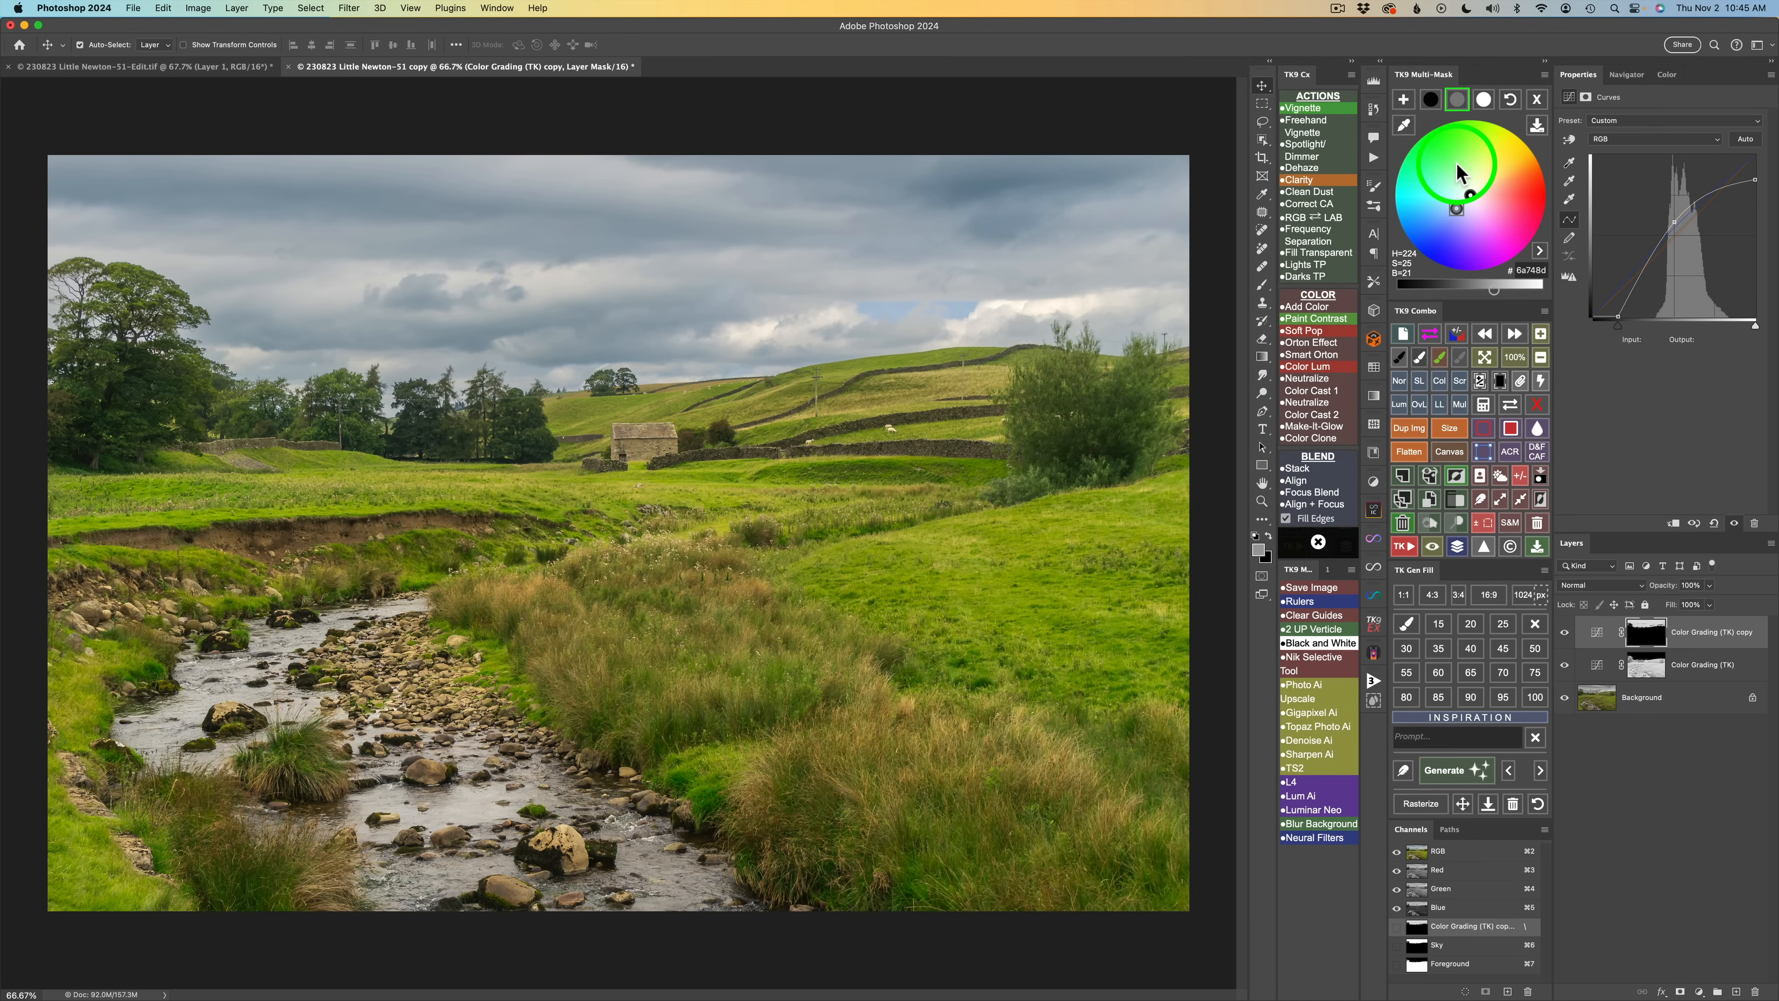
# Open the TK mask preview and compare the different luminosity zone masks.
pyautogui.click(1538, 99)
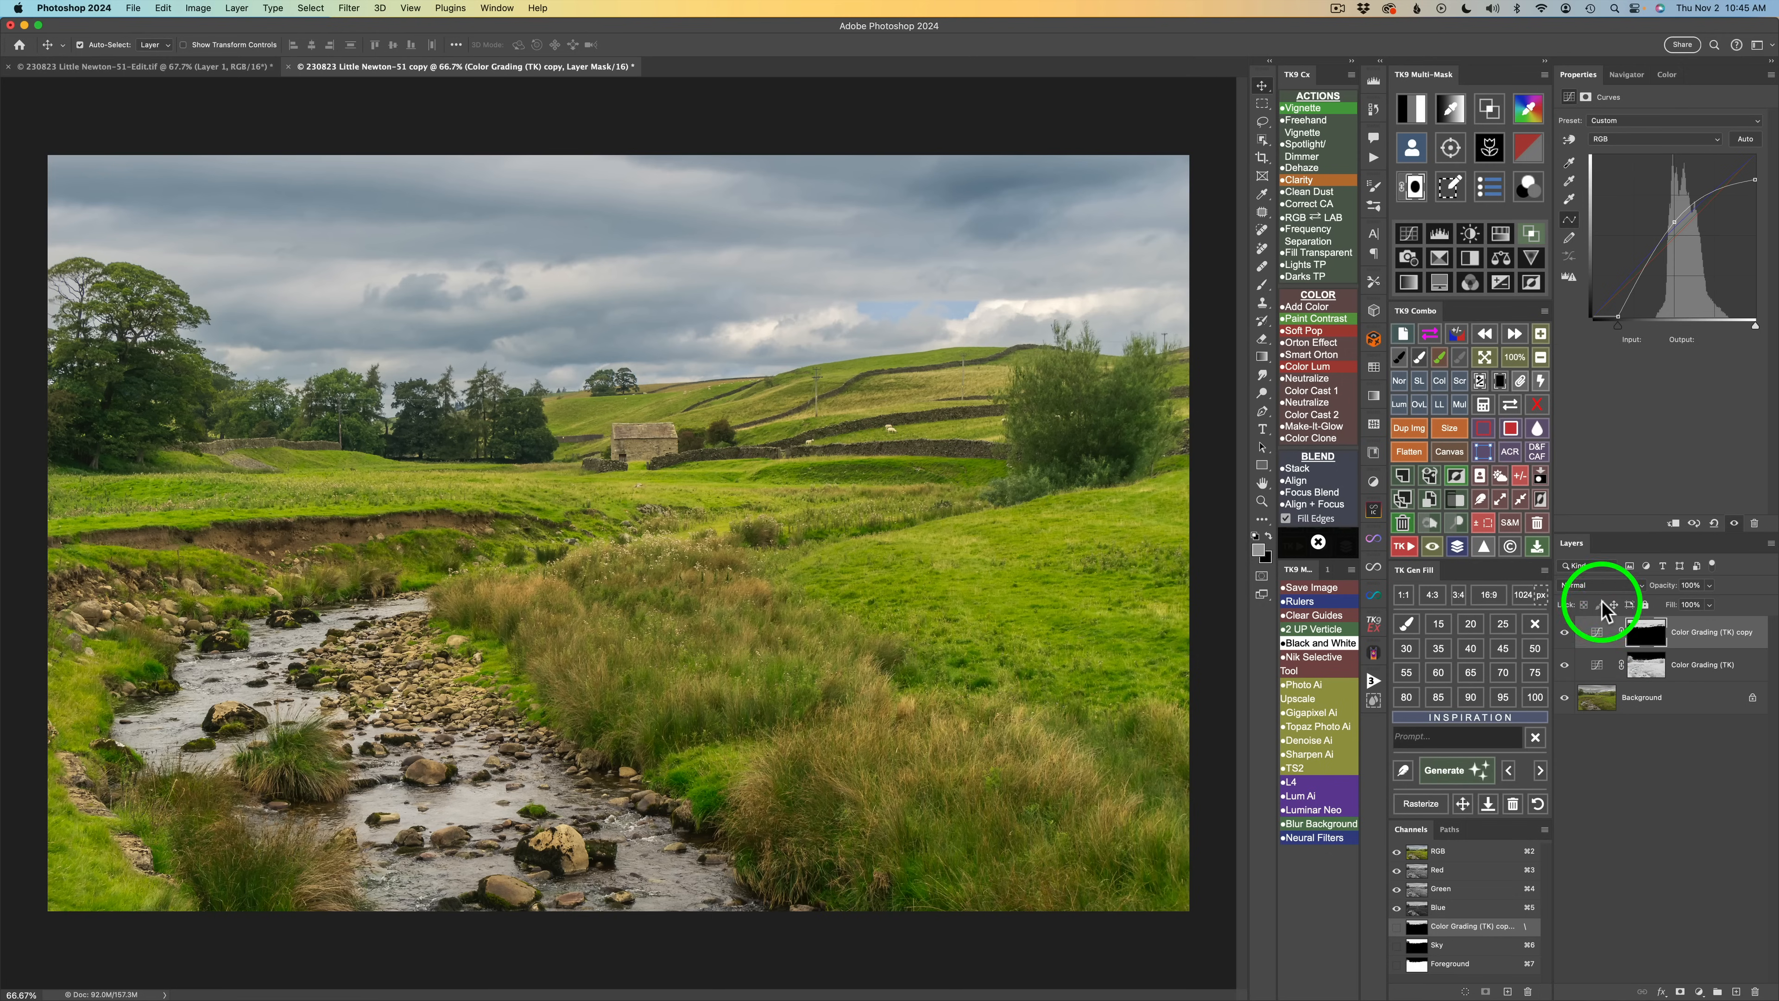
pyautogui.click(1417, 112)
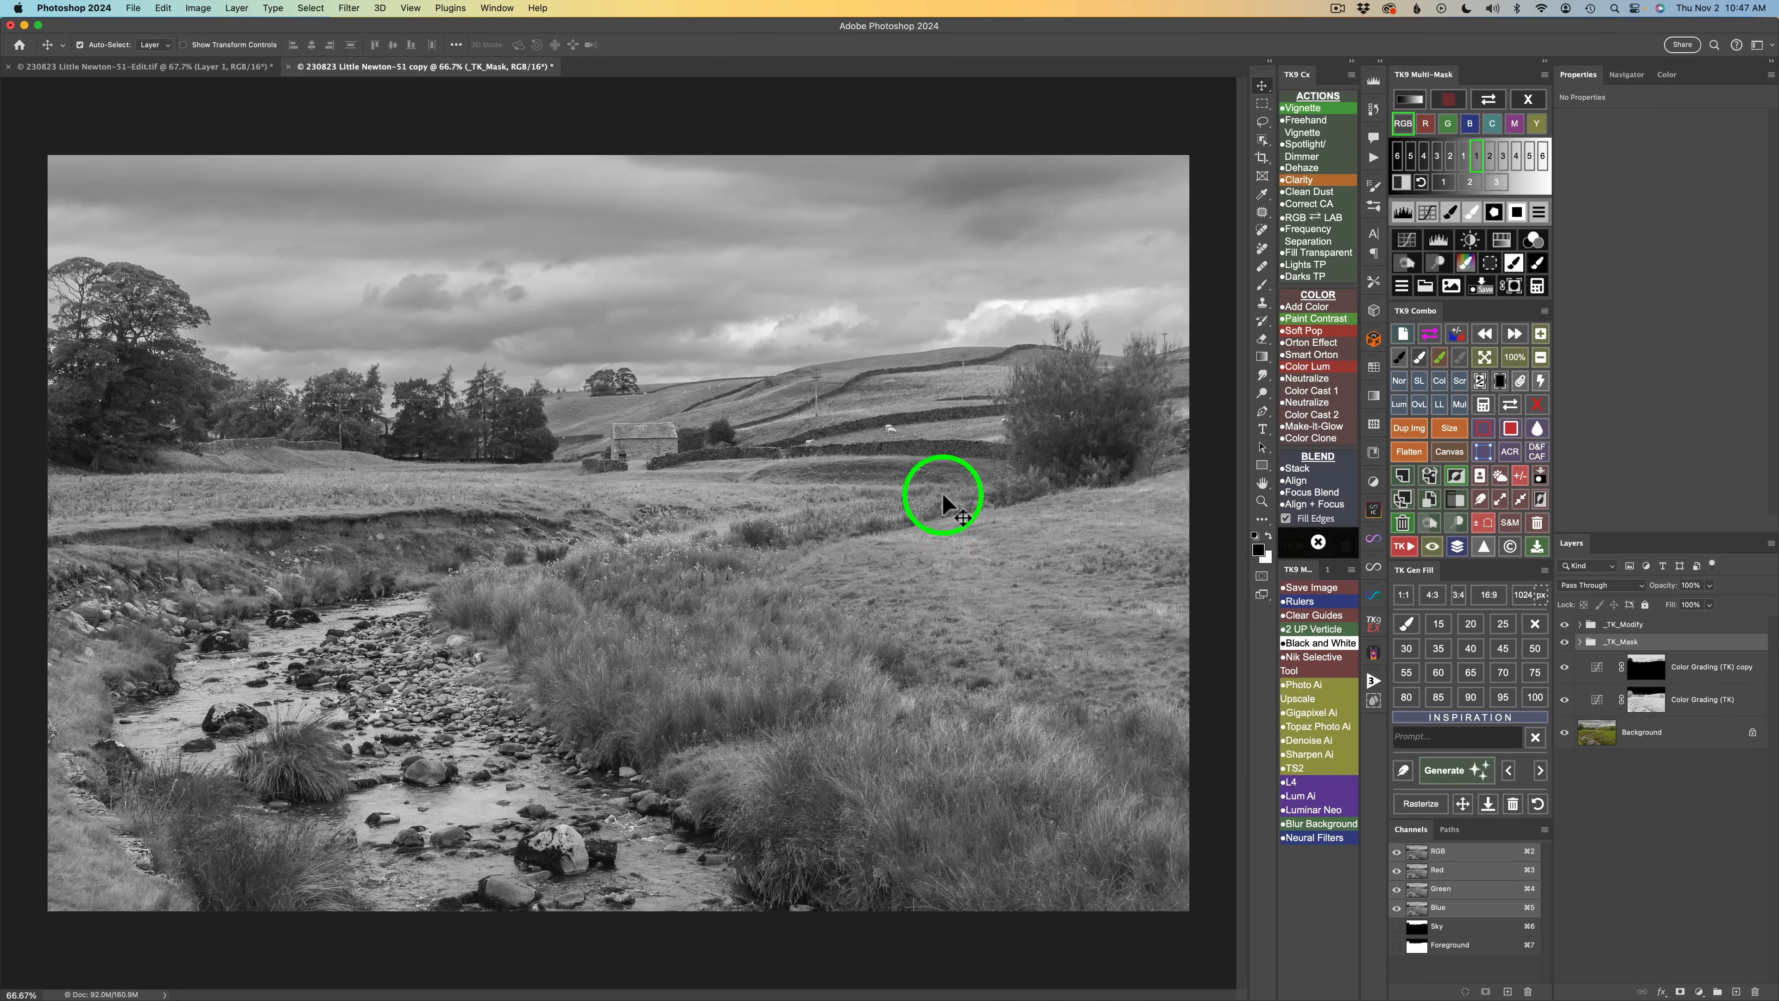
pyautogui.click(1464, 156)
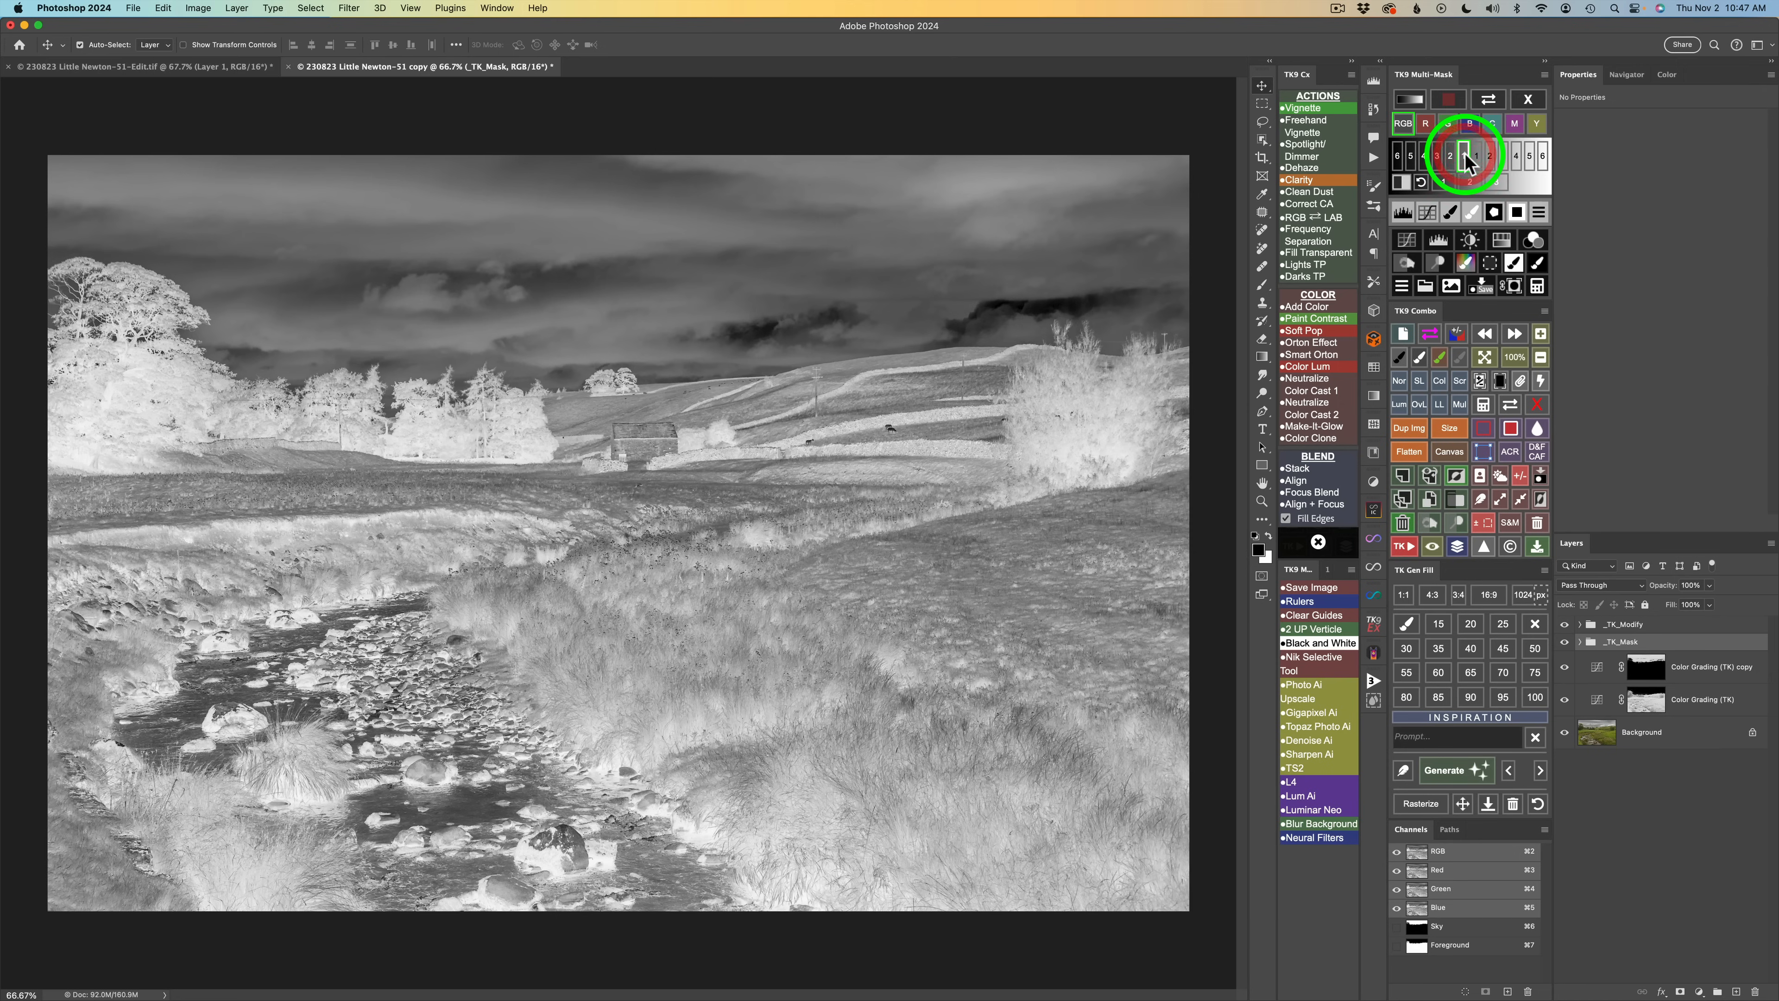
pyautogui.click(1451, 156)
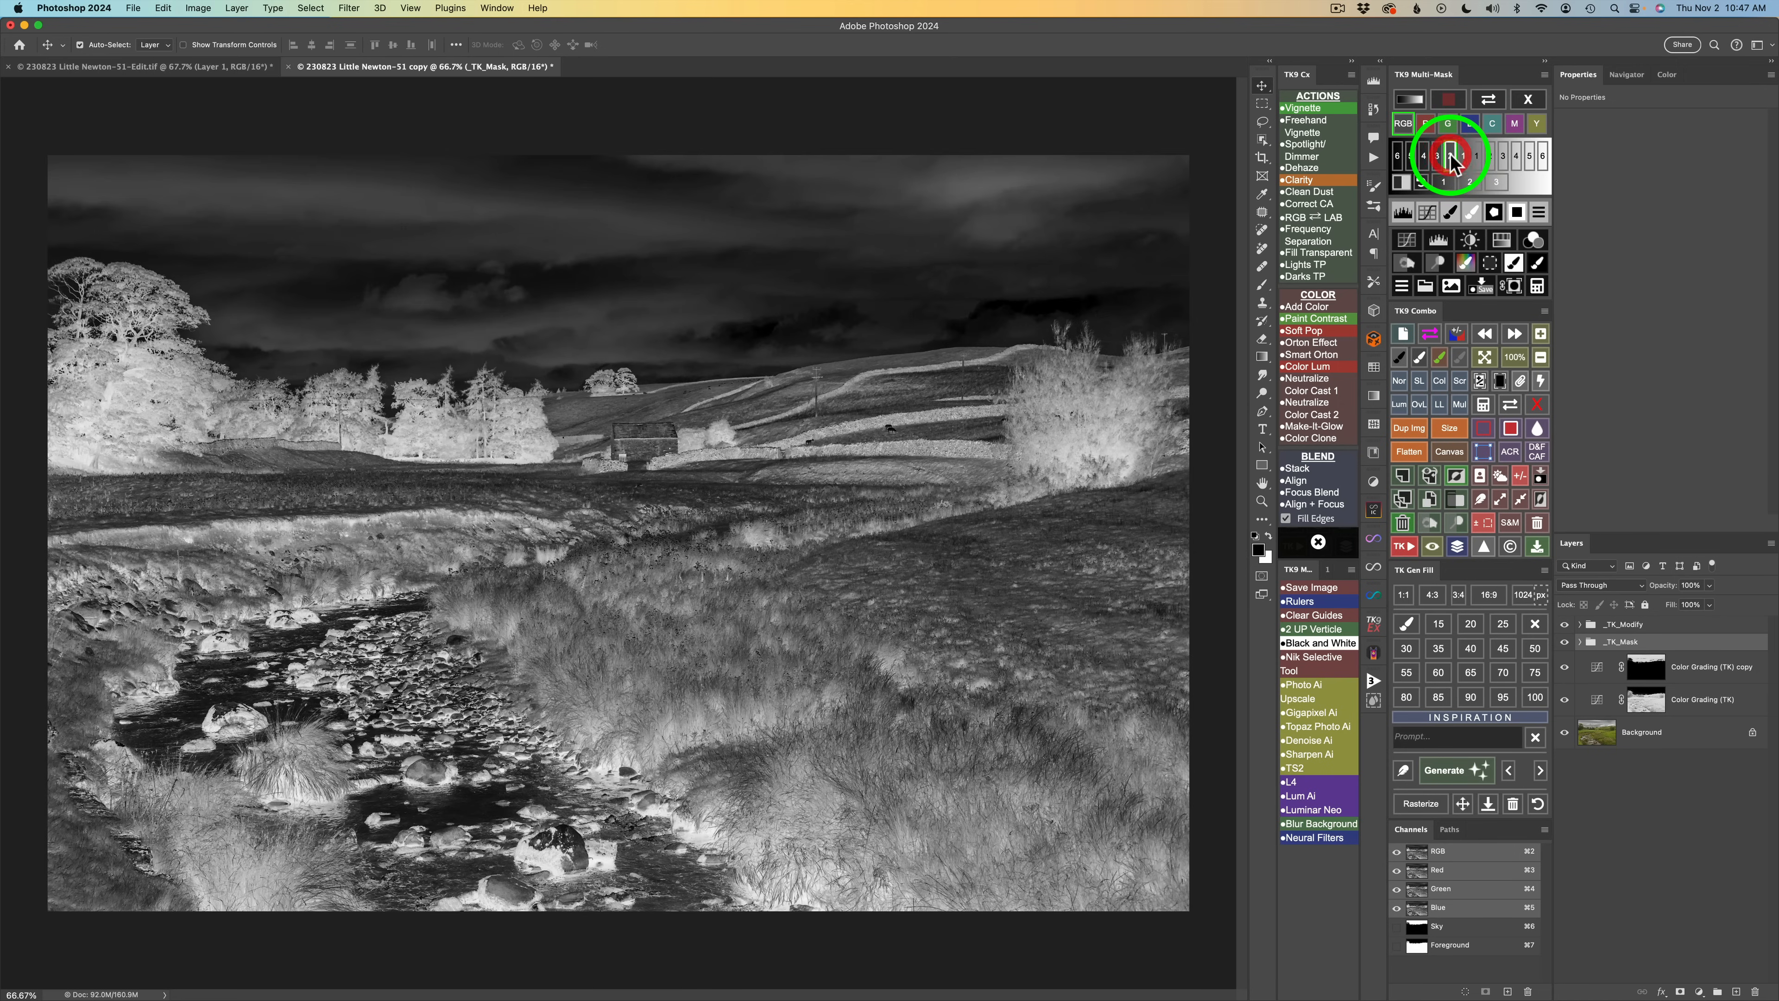
pyautogui.click(1438, 156)
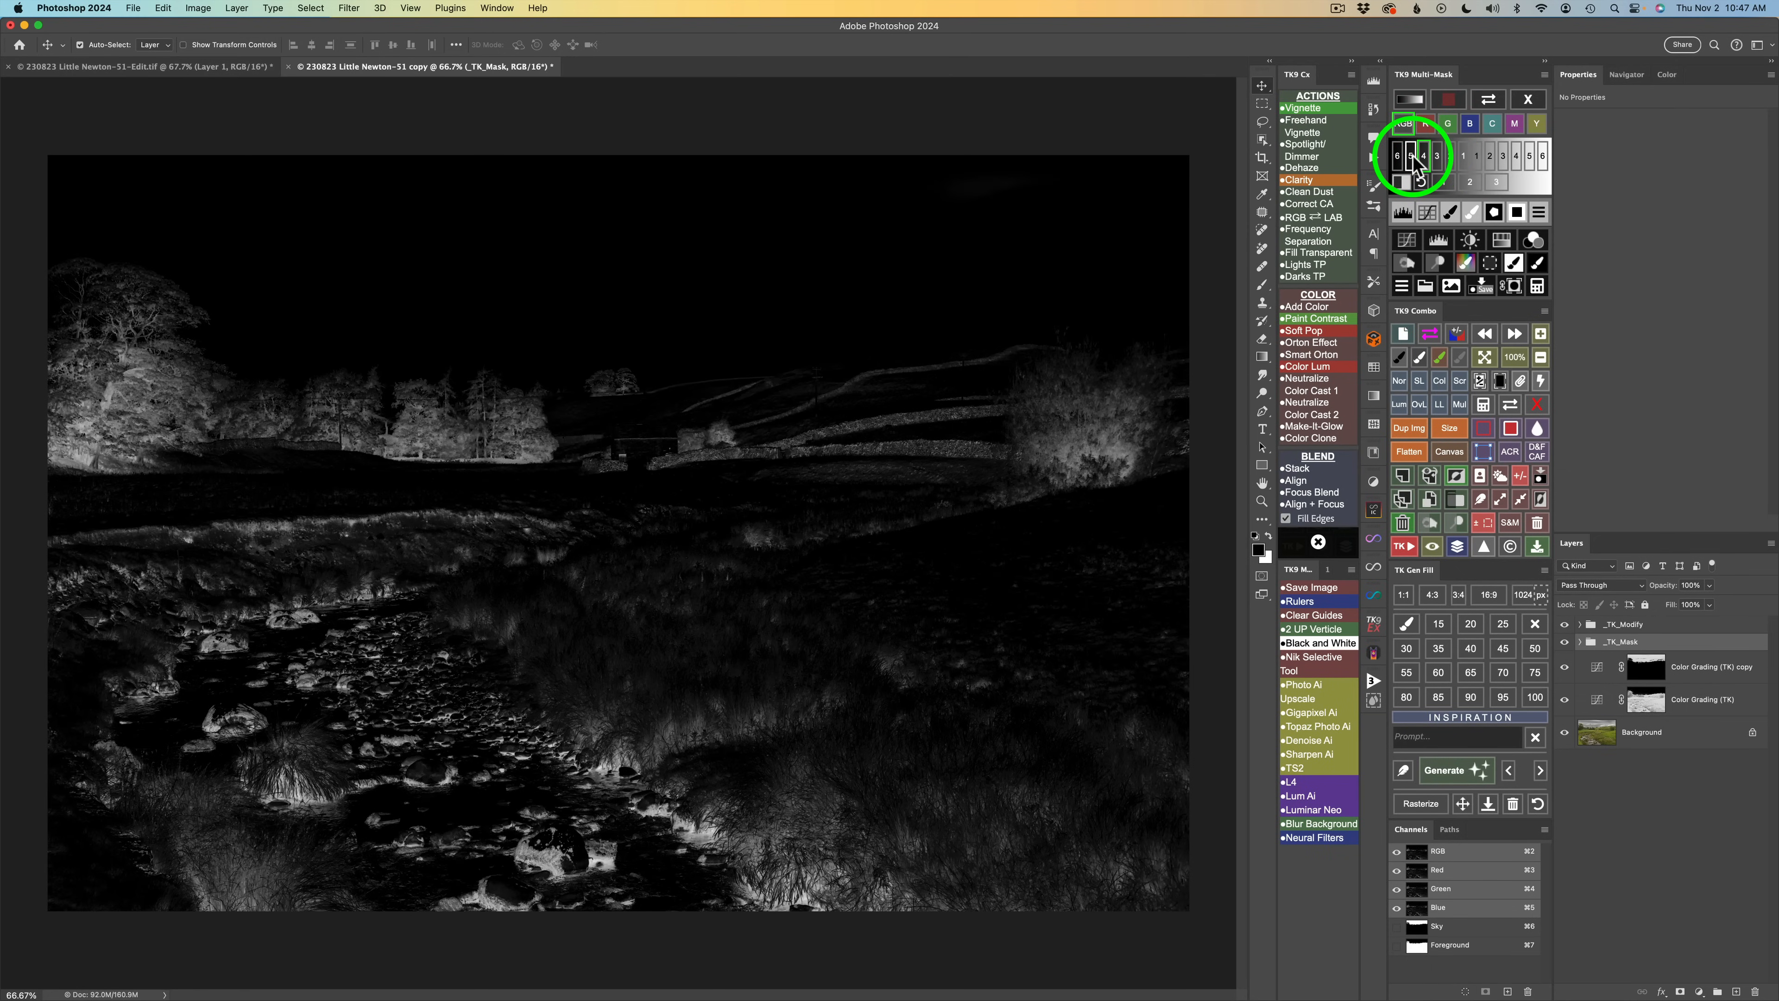
pyautogui.click(1413, 157)
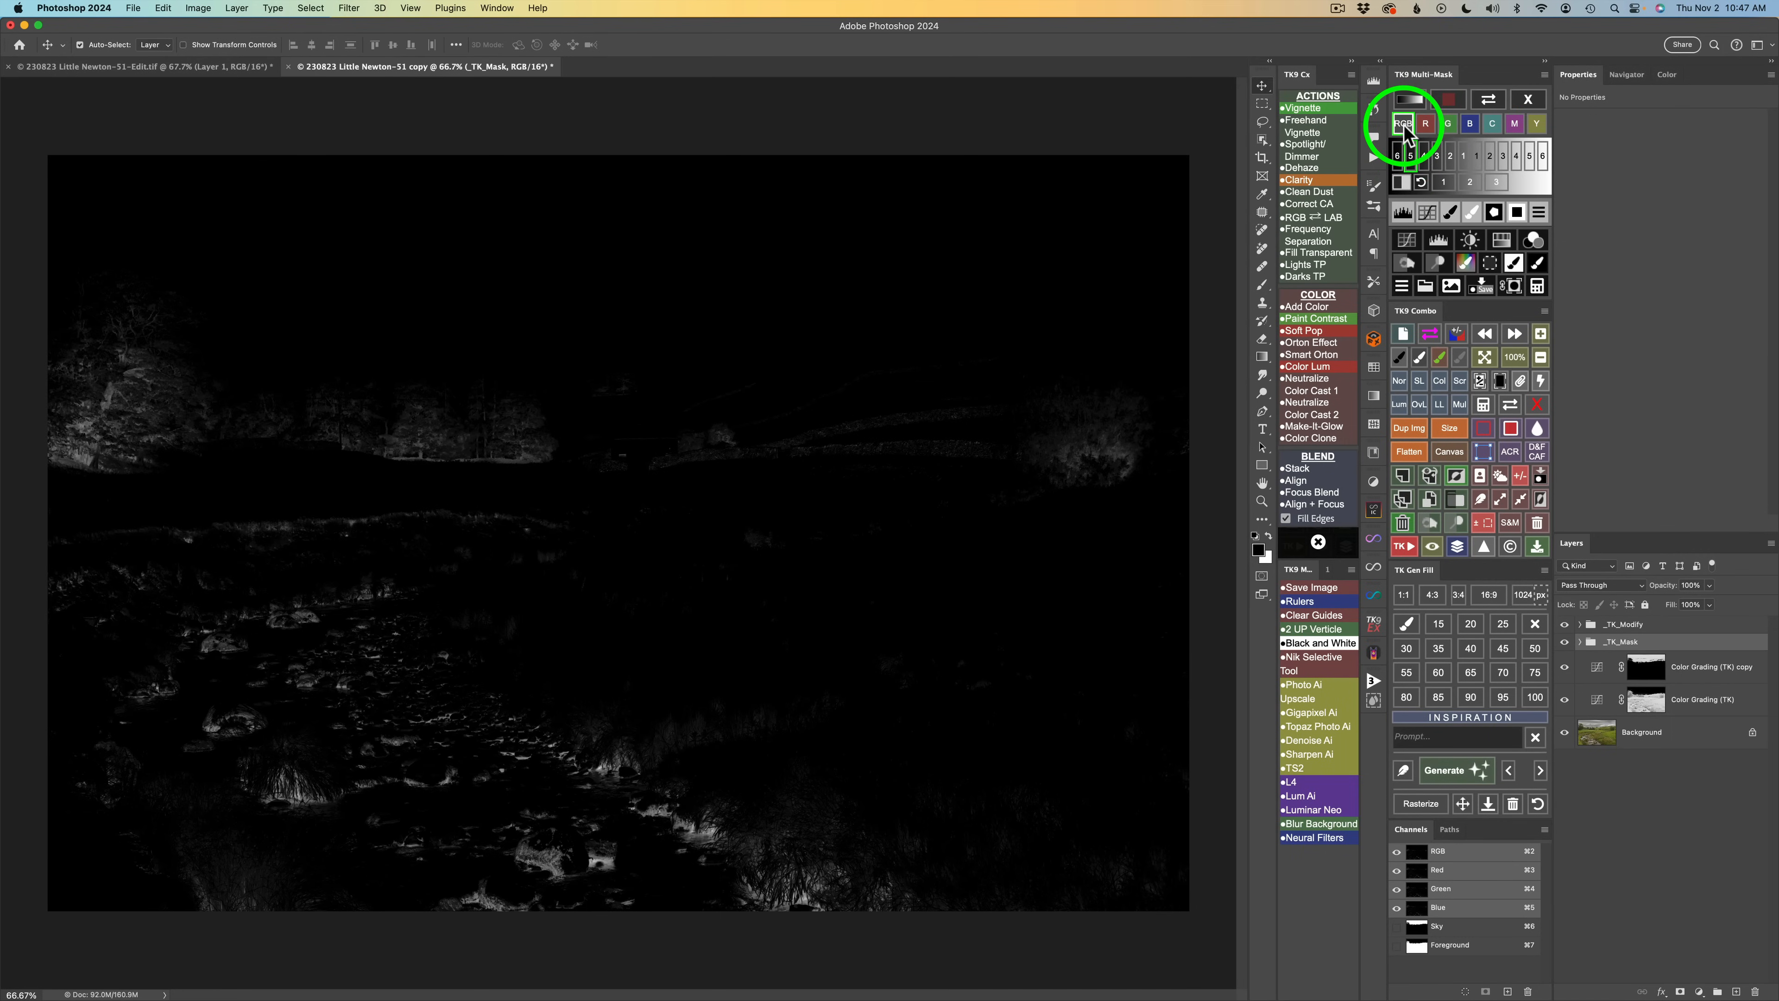
# Compare the red, green, blue, cyan, magenta and yellow color masks, settling on the blue channel mask.
pyautogui.click(1426, 125)
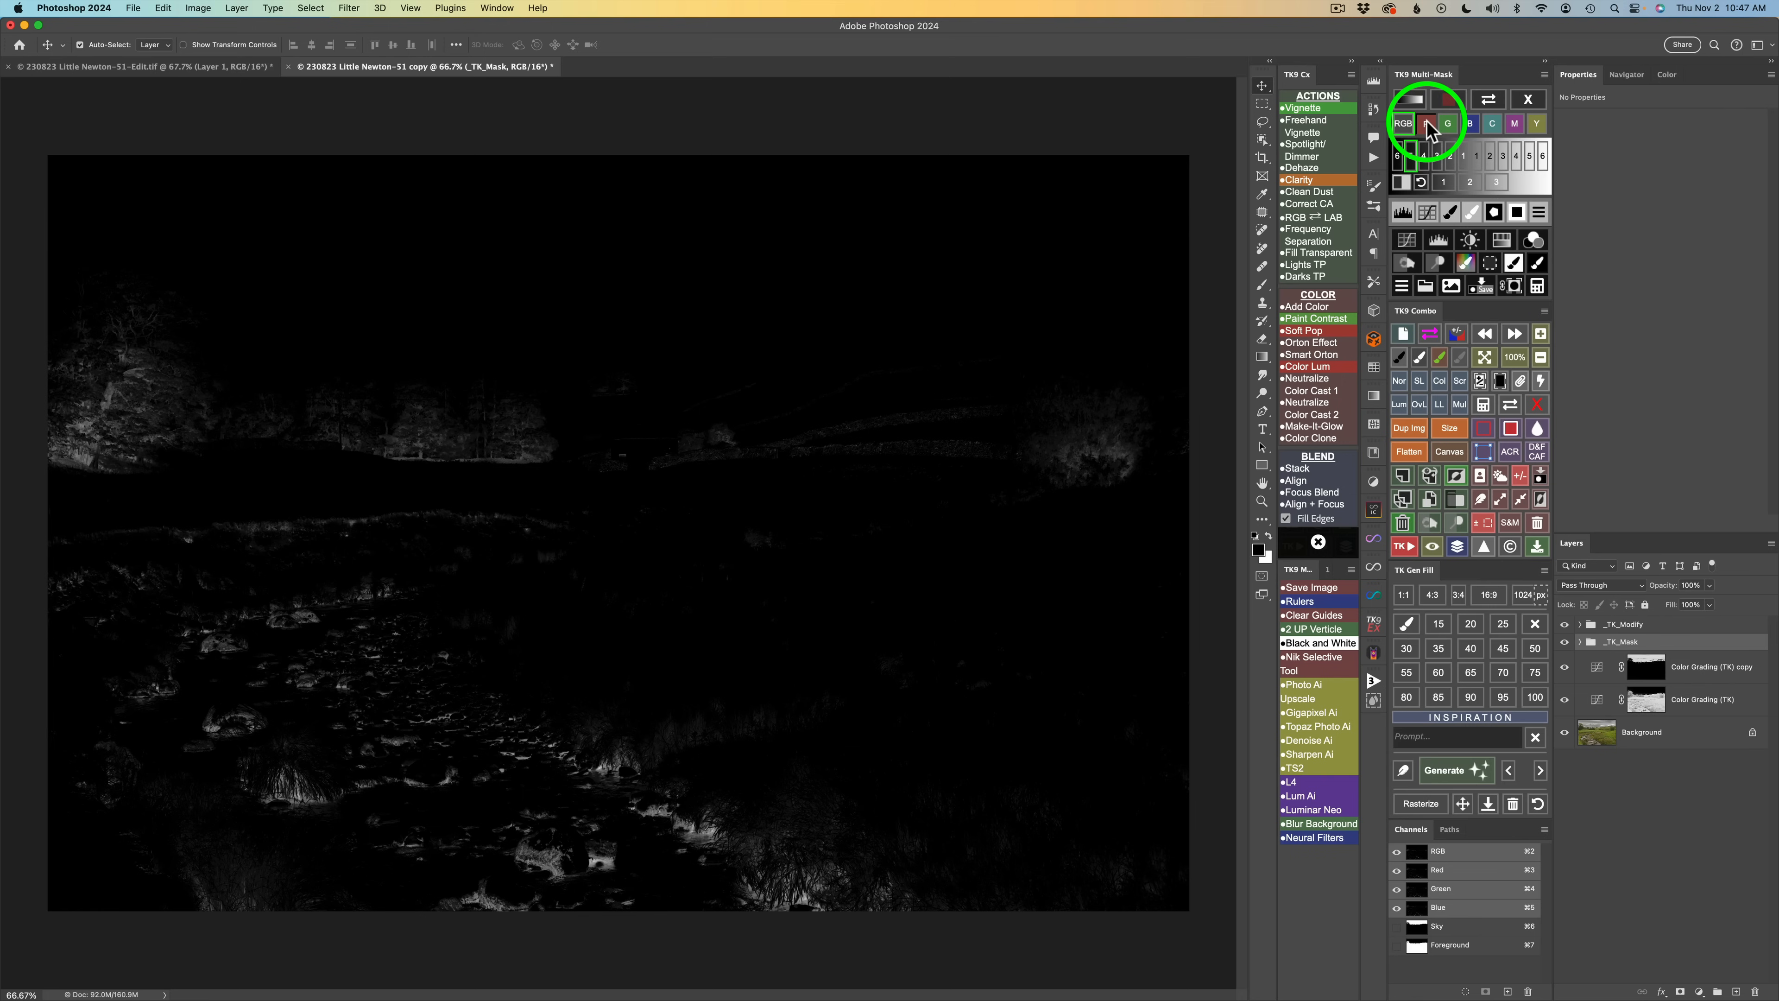
pyautogui.click(1448, 126)
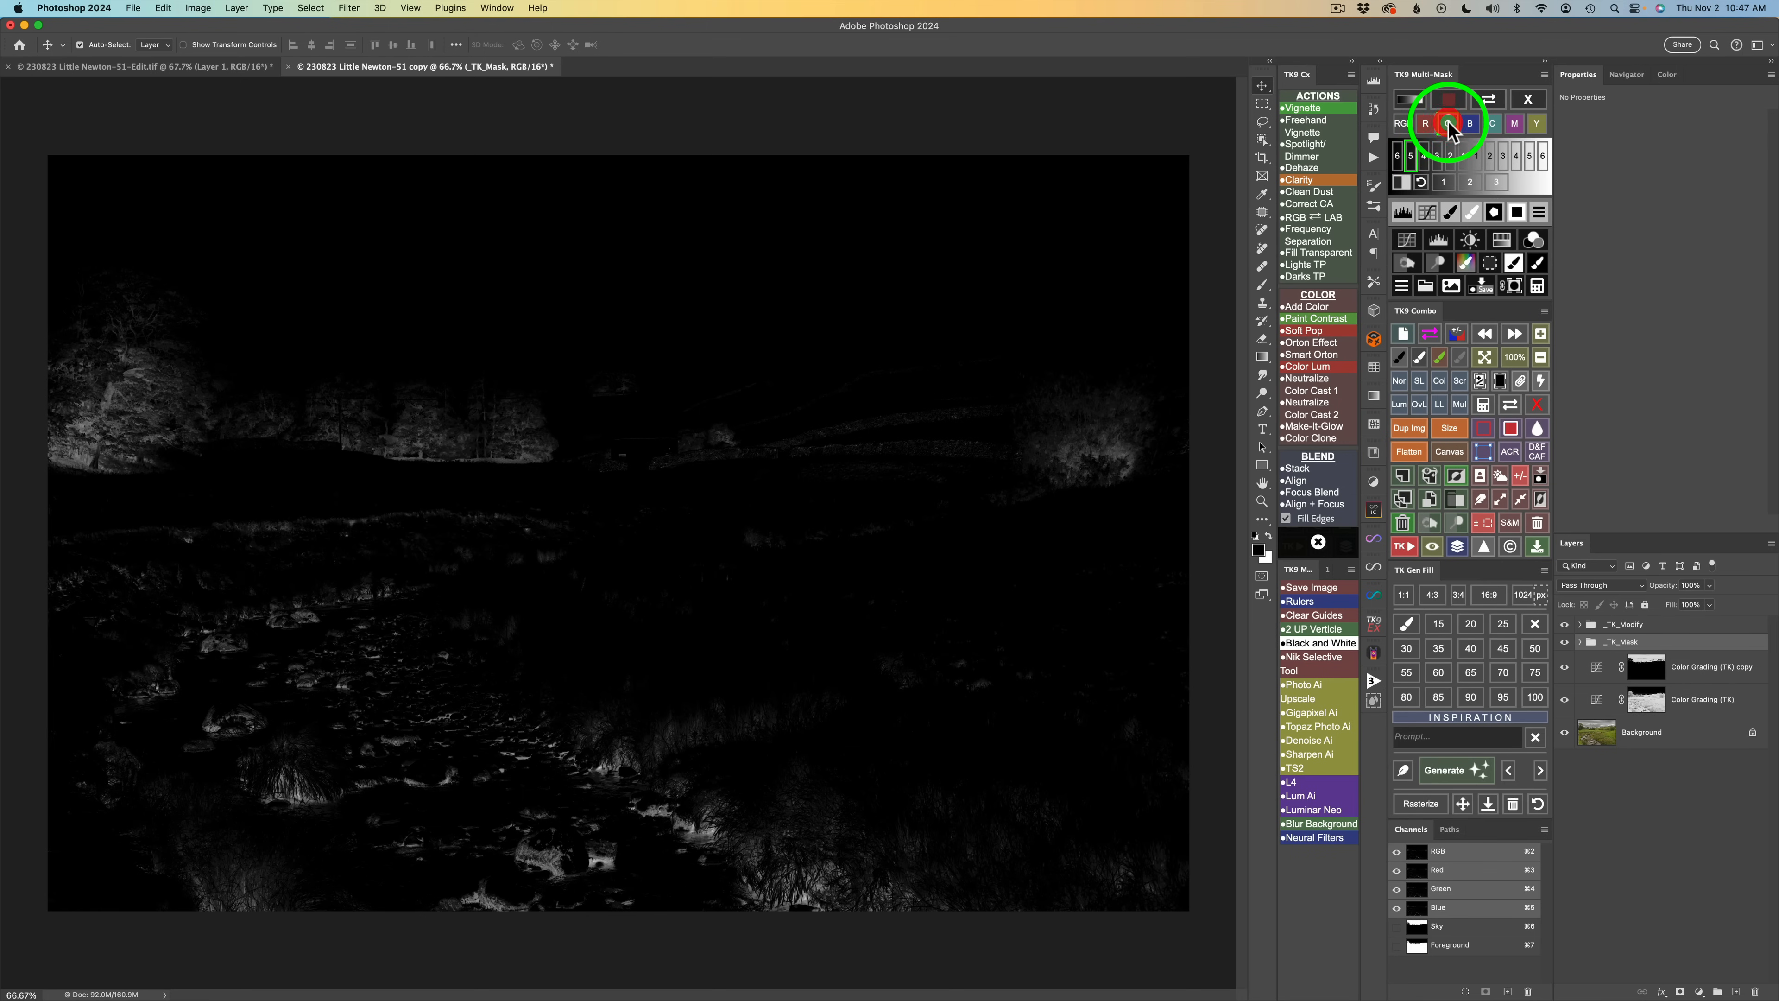
pyautogui.click(1471, 125)
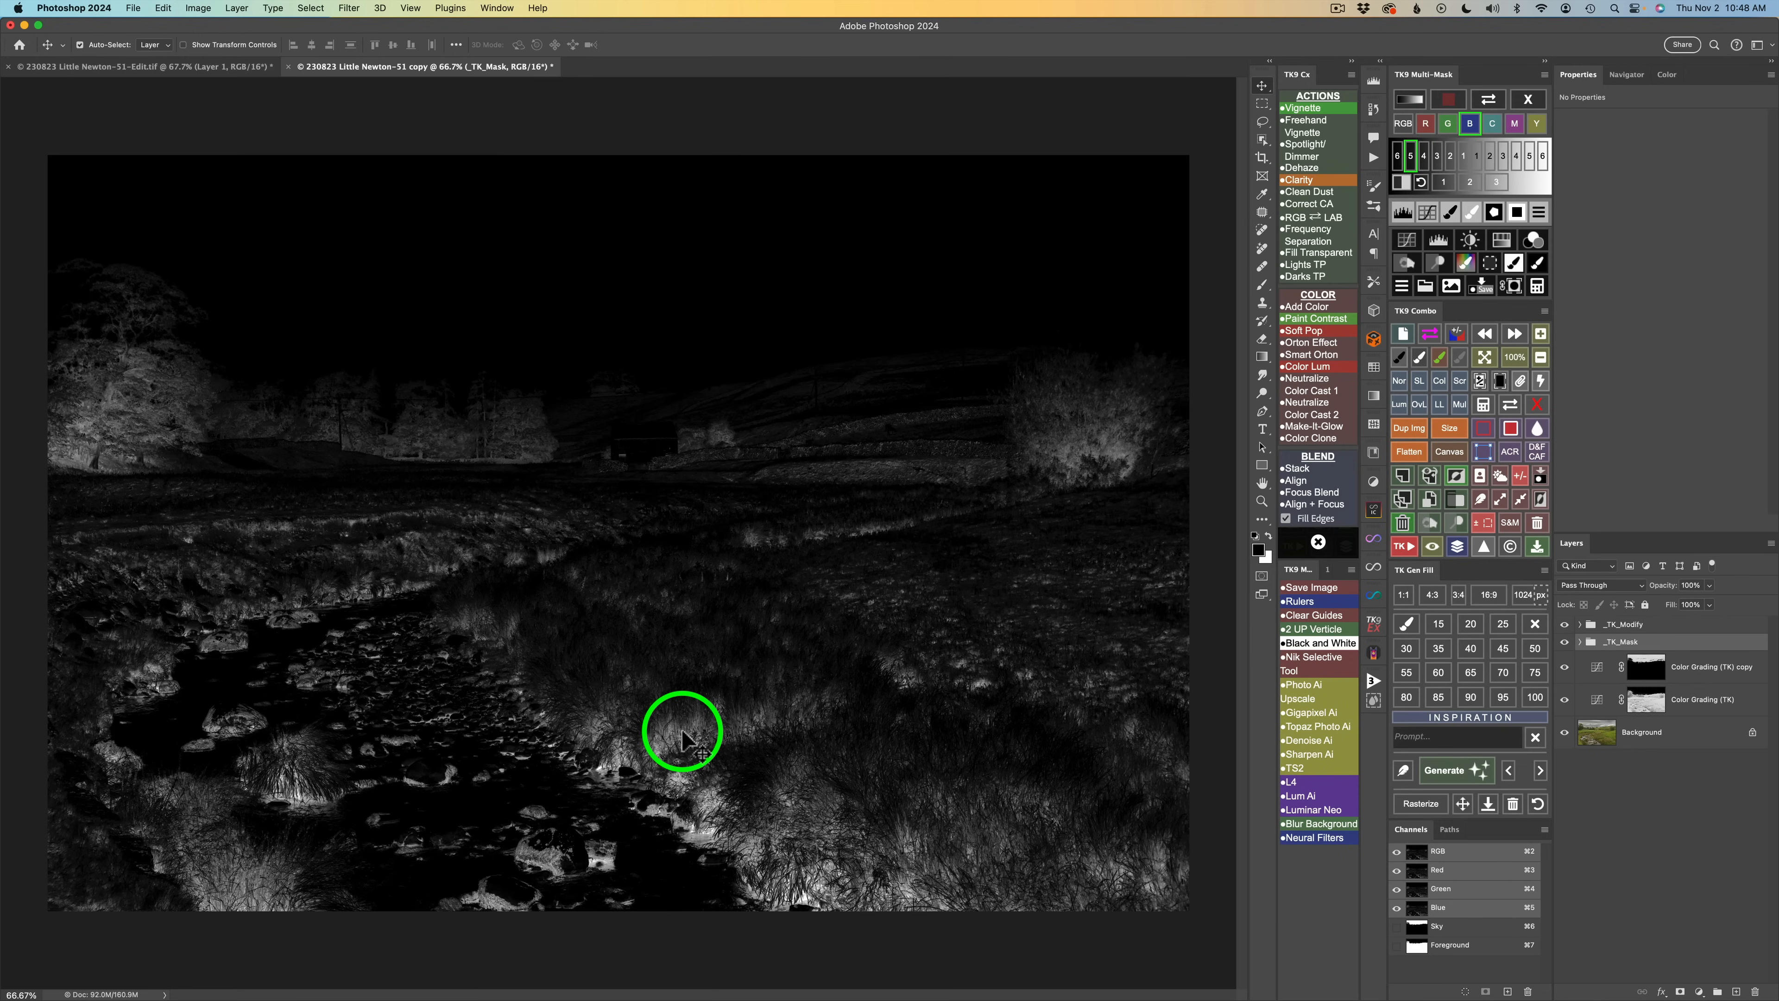
pyautogui.click(1494, 126)
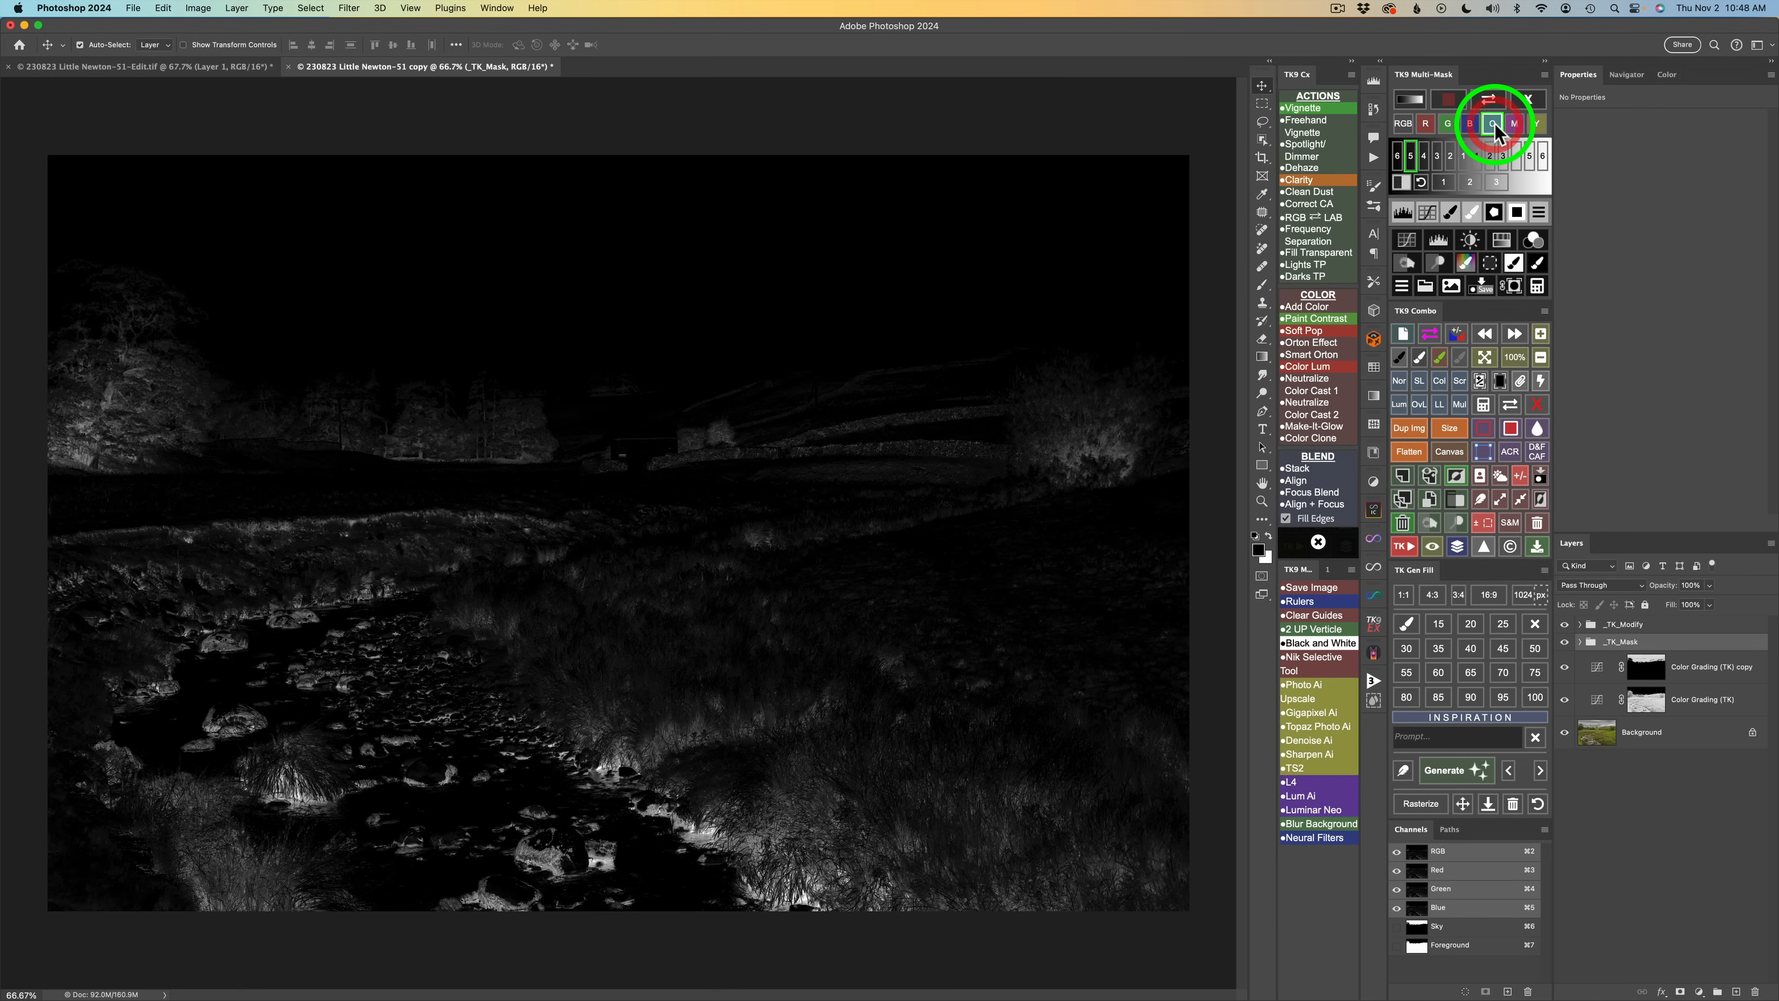
pyautogui.click(1471, 125)
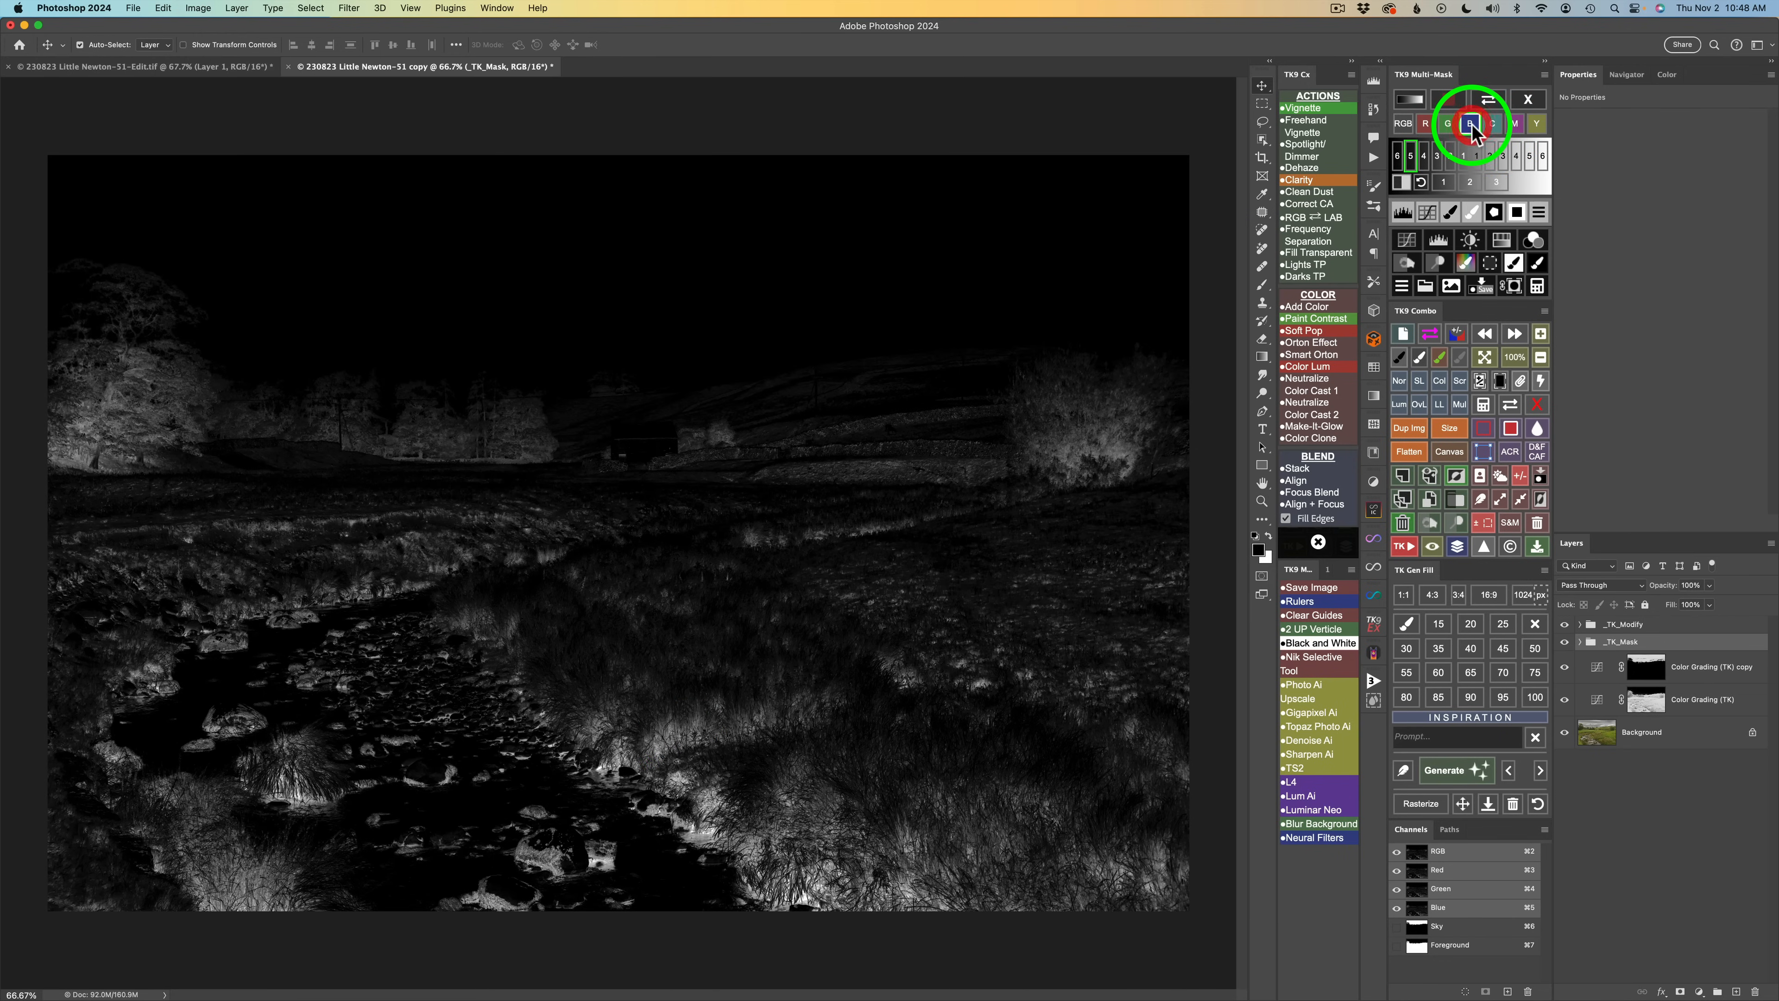
pyautogui.click(1514, 126)
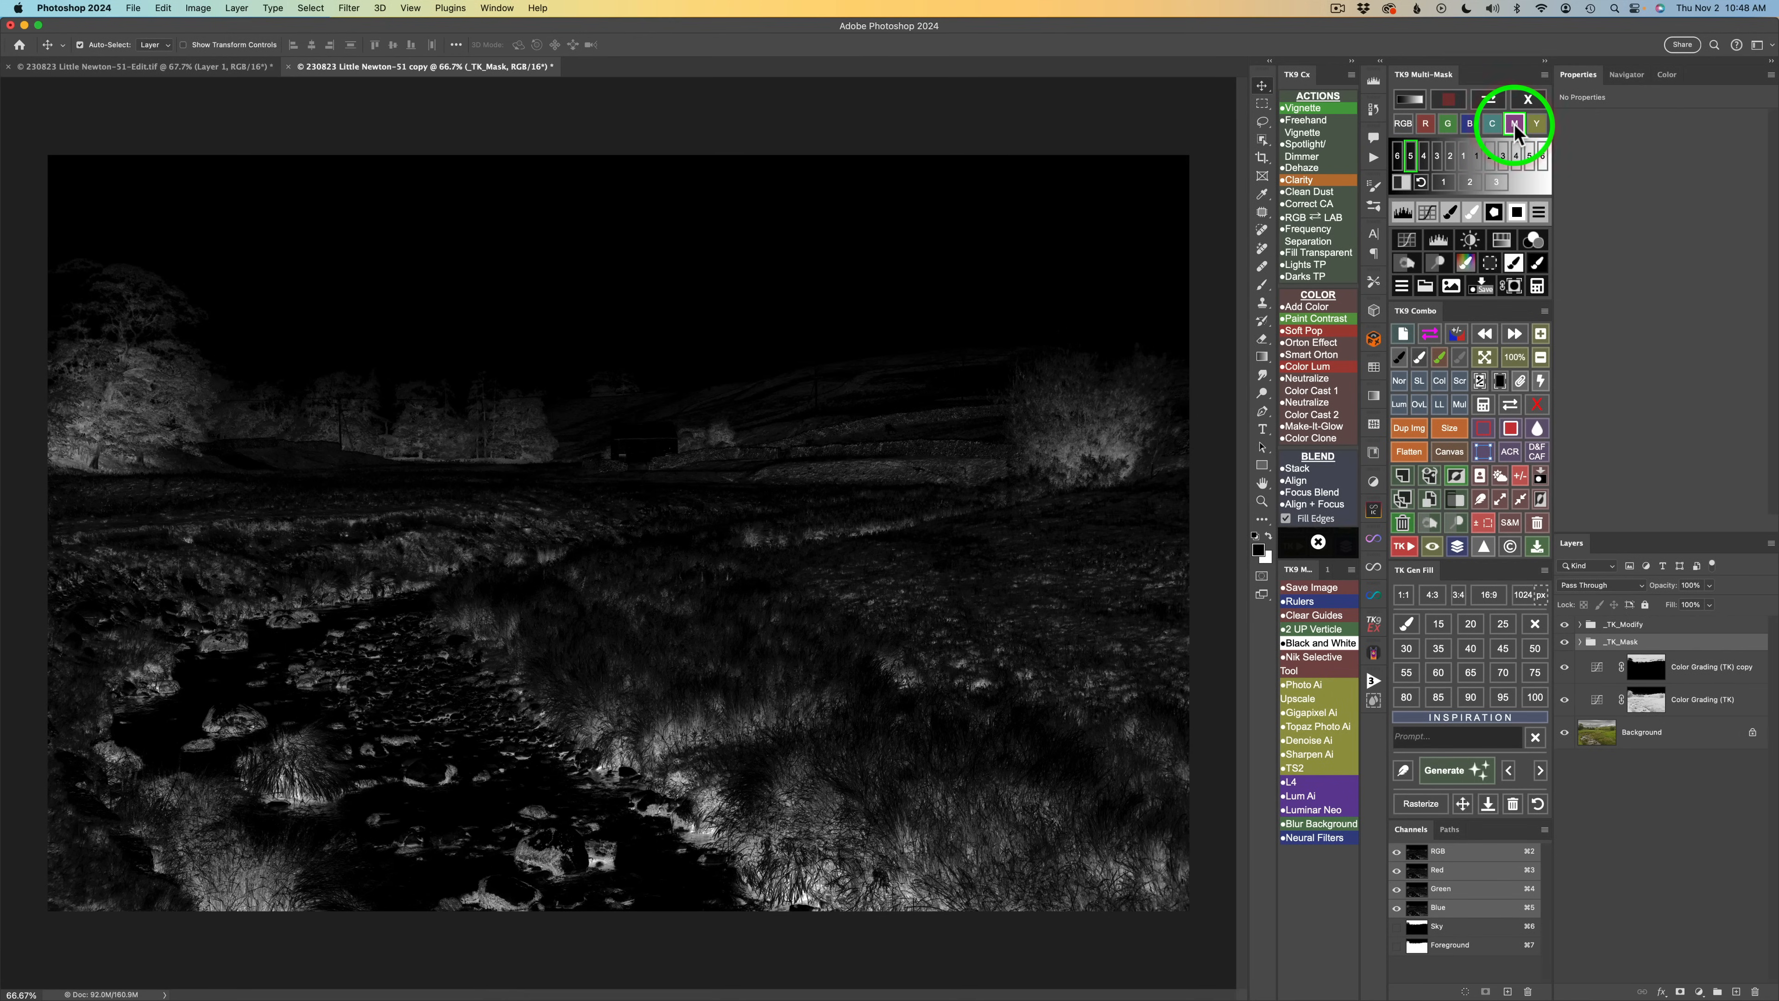
pyautogui.click(1473, 127)
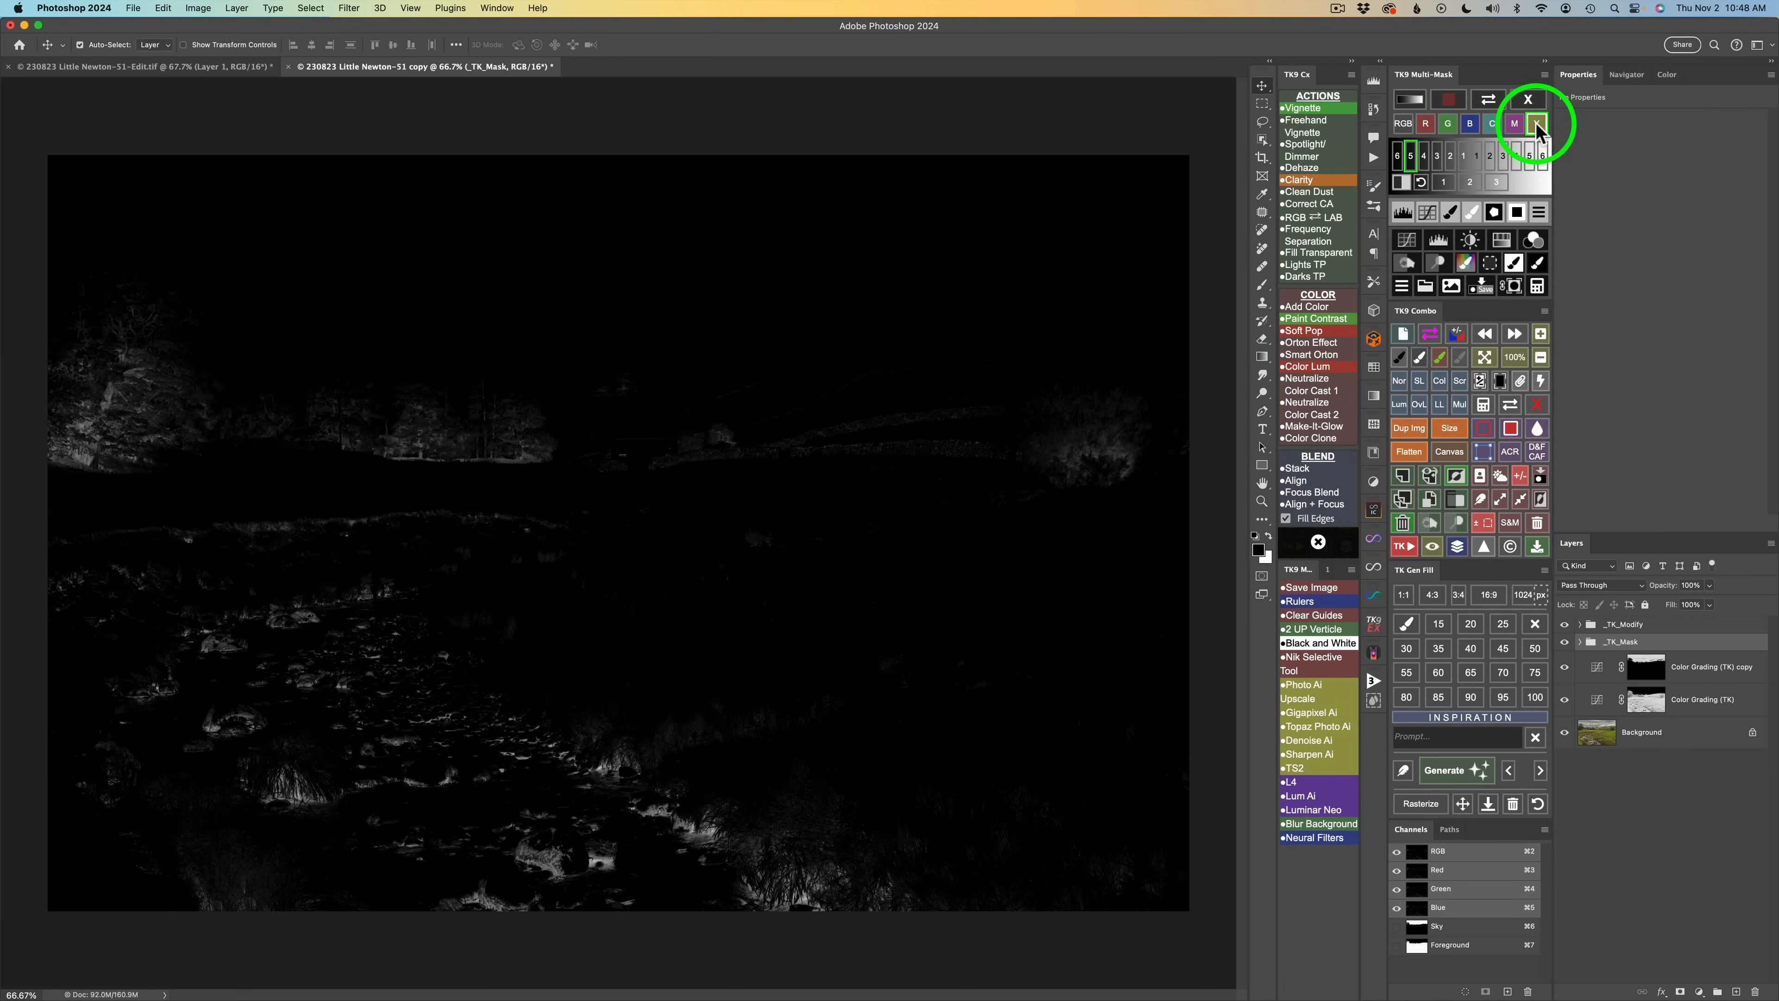
pyautogui.click(1491, 129)
pyautogui.click(1472, 126)
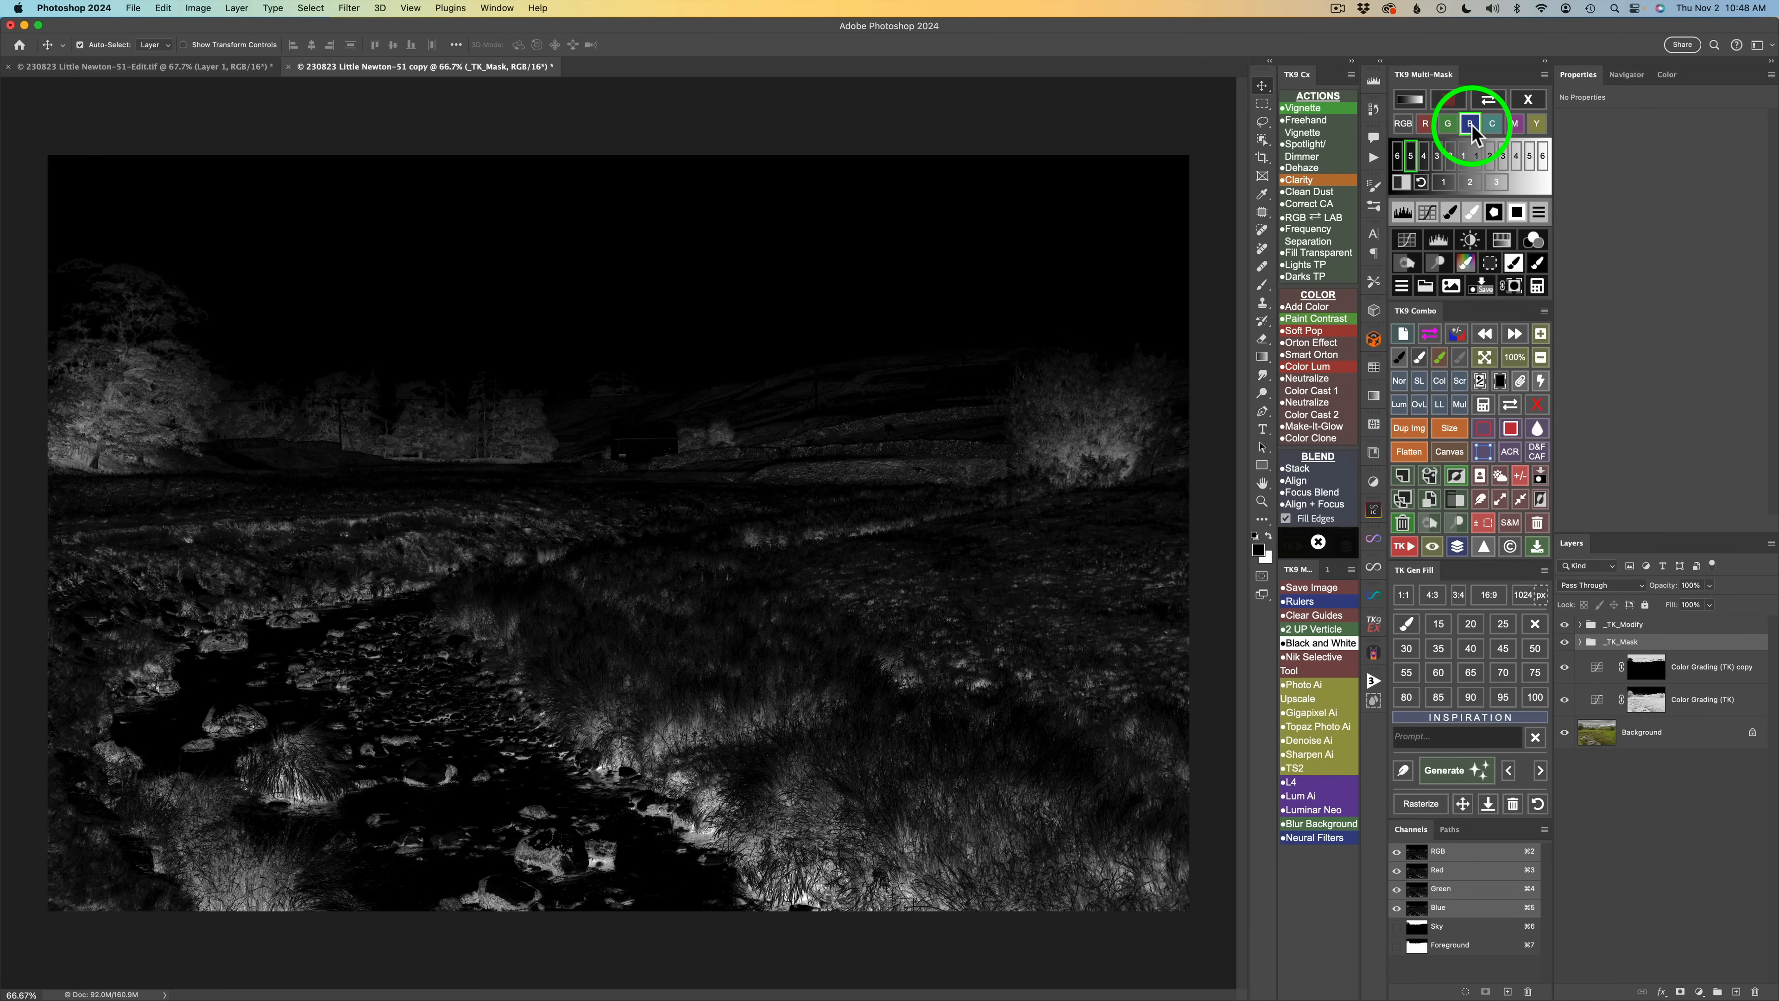
# Add a Brightness/Contrast adjustment through the blue mask, setting brightness to -109 and raising contrast.
pyautogui.click(1472, 241)
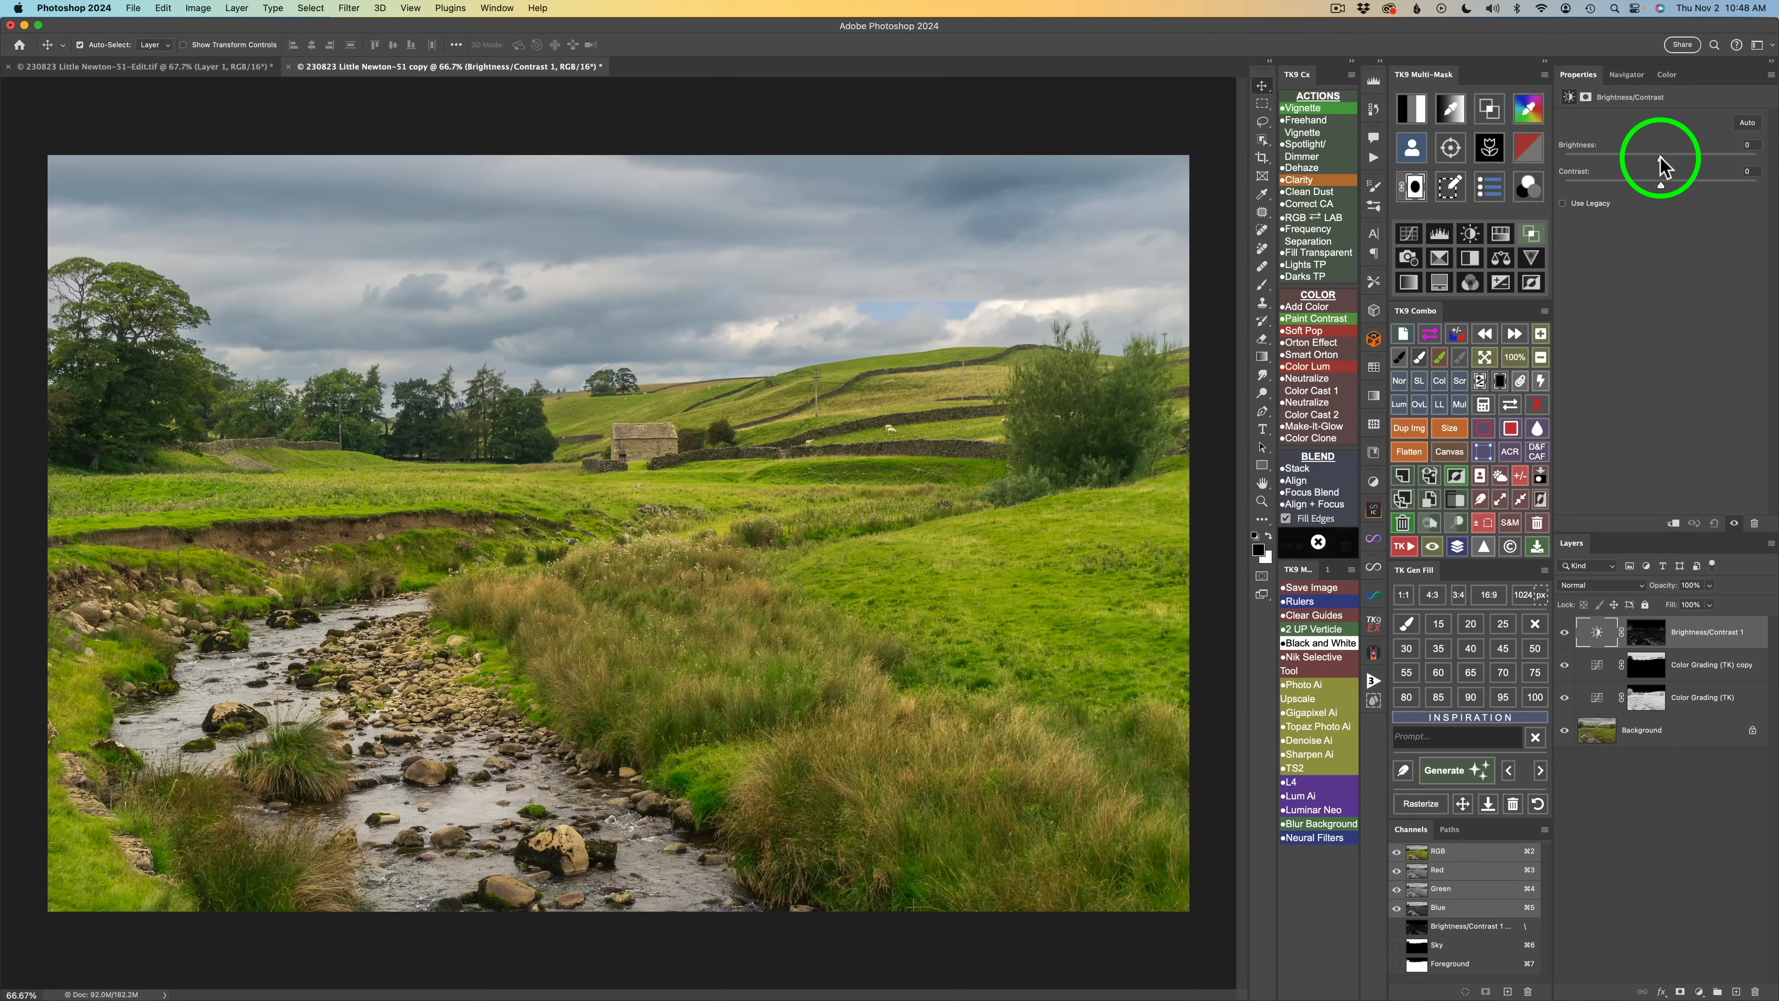
pyautogui.moveTo(1660, 159); pyautogui.dragTo(1599, 158)
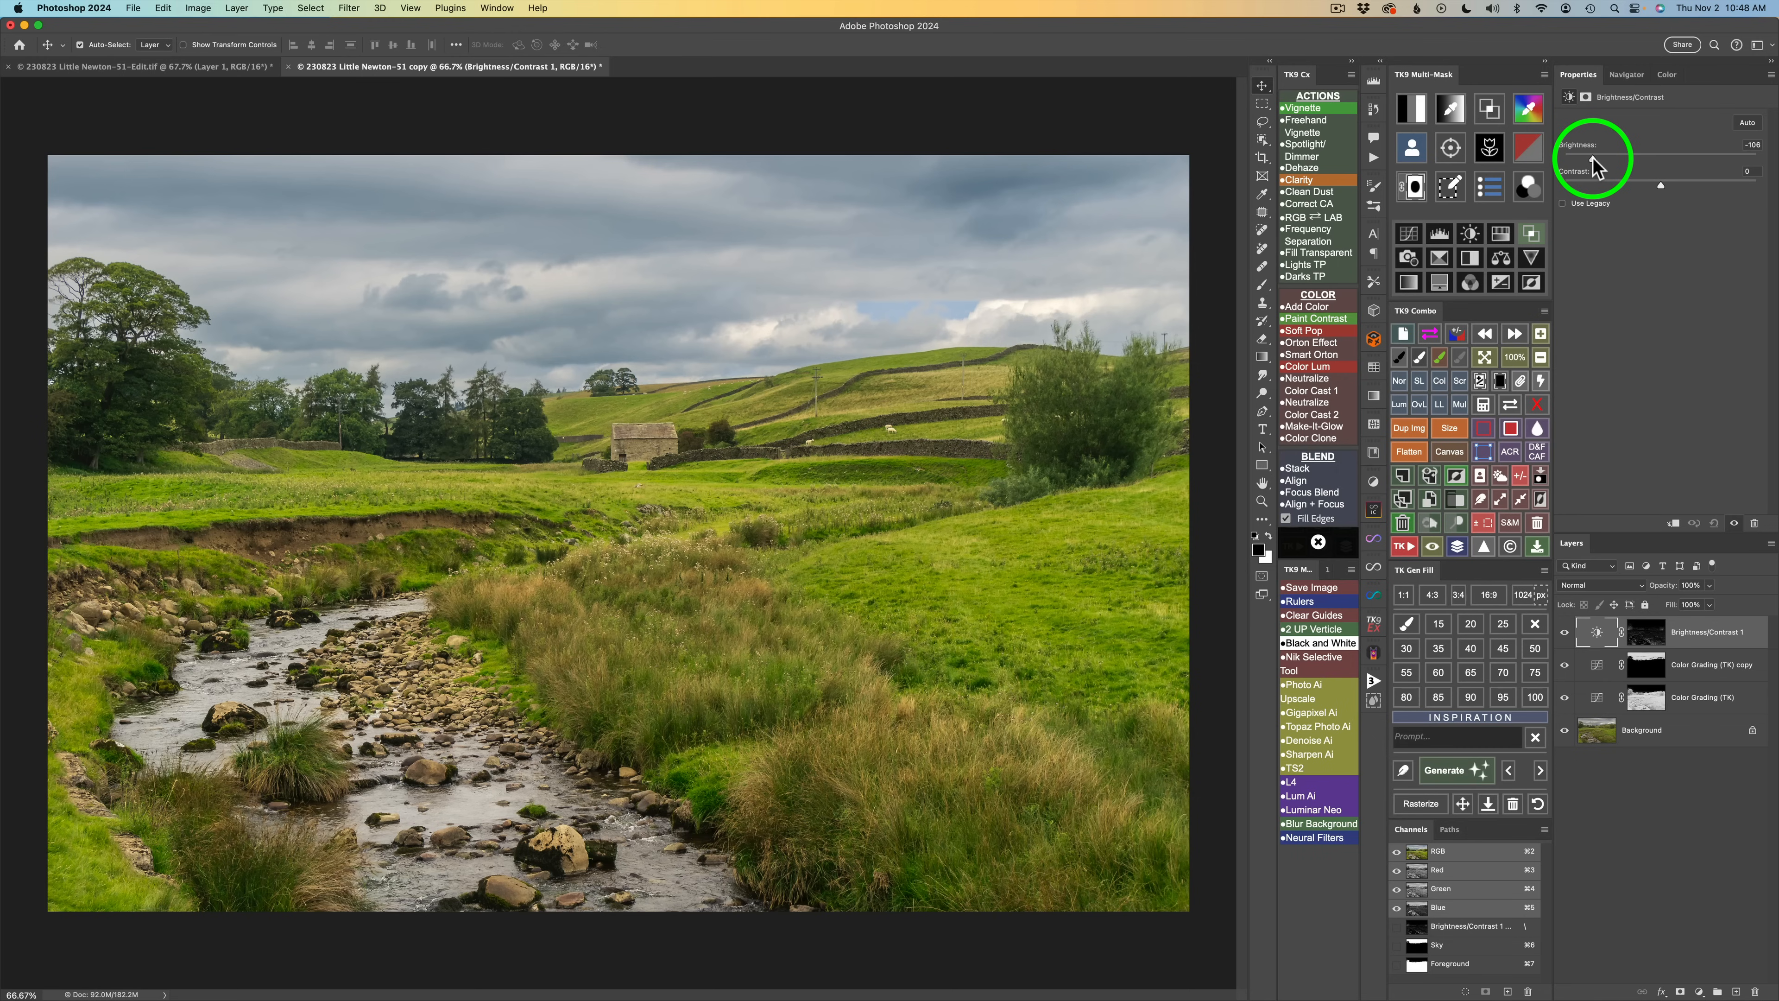
pyautogui.moveTo(1593, 157); pyautogui.dragTo(1593, 157)
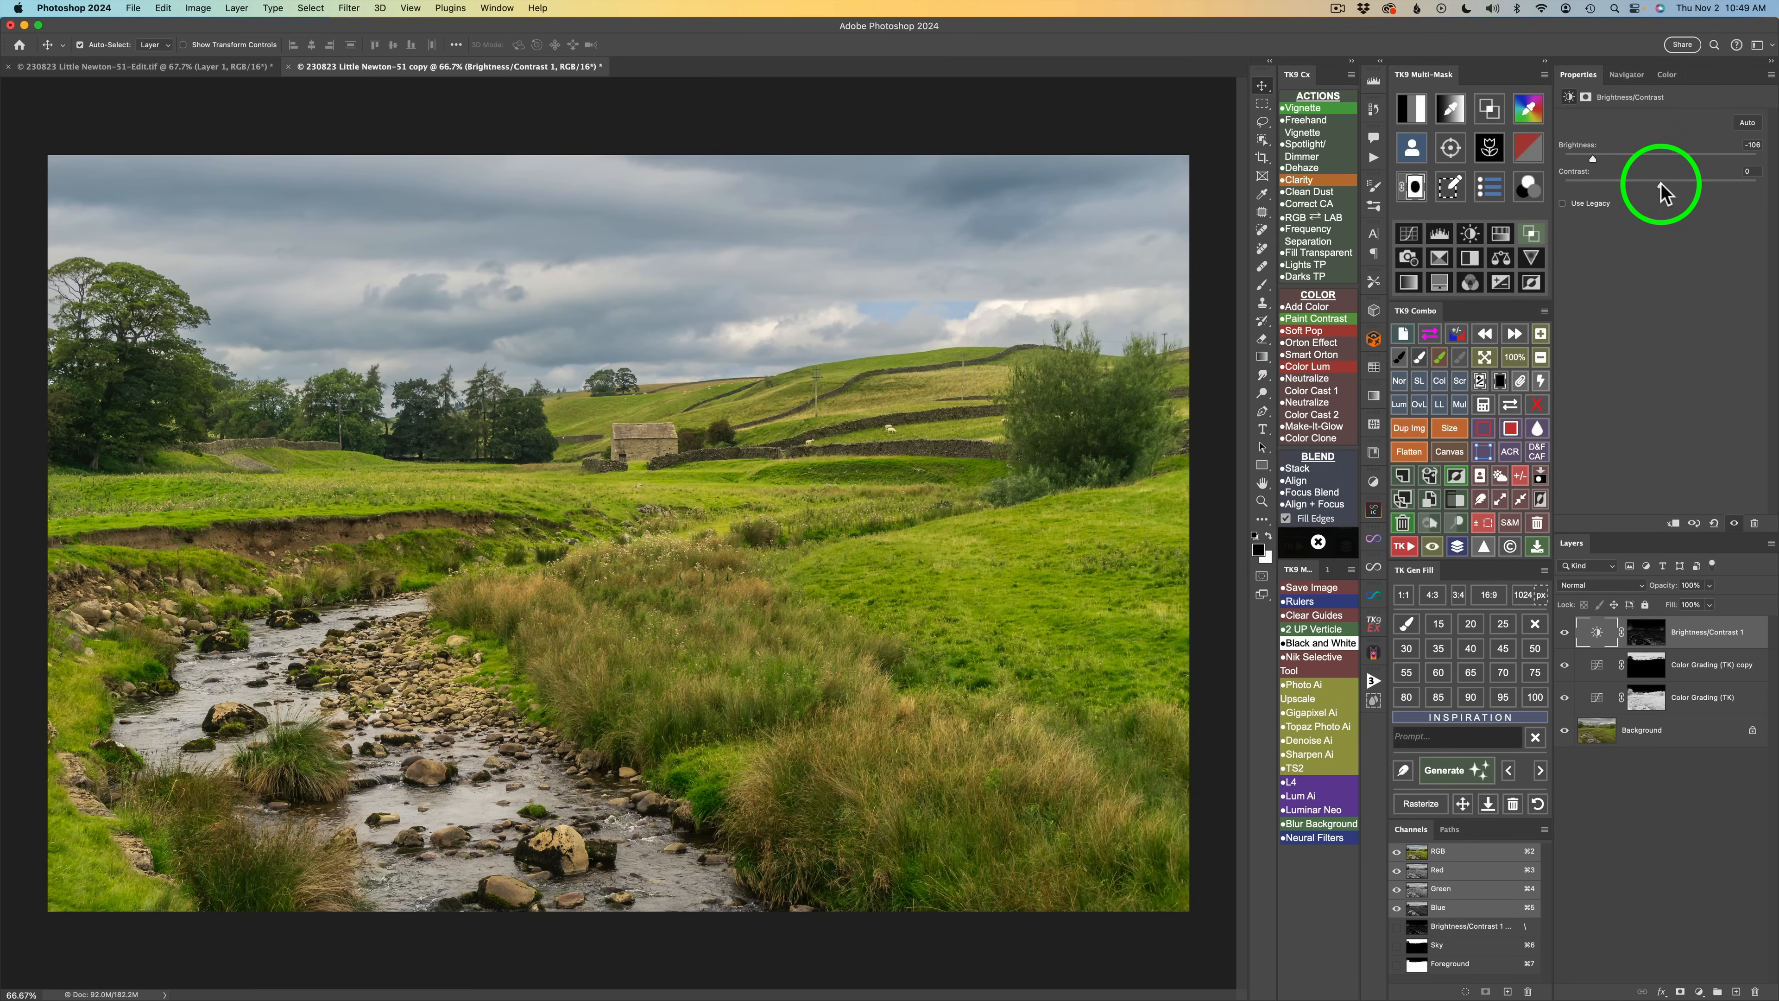
pyautogui.moveTo(1661, 183)
pyautogui.mouseDown()
pyautogui.moveTo(1748, 187)
pyautogui.moveTo(1644, 188)
pyautogui.moveTo(1688, 182)
pyautogui.mouseUp()
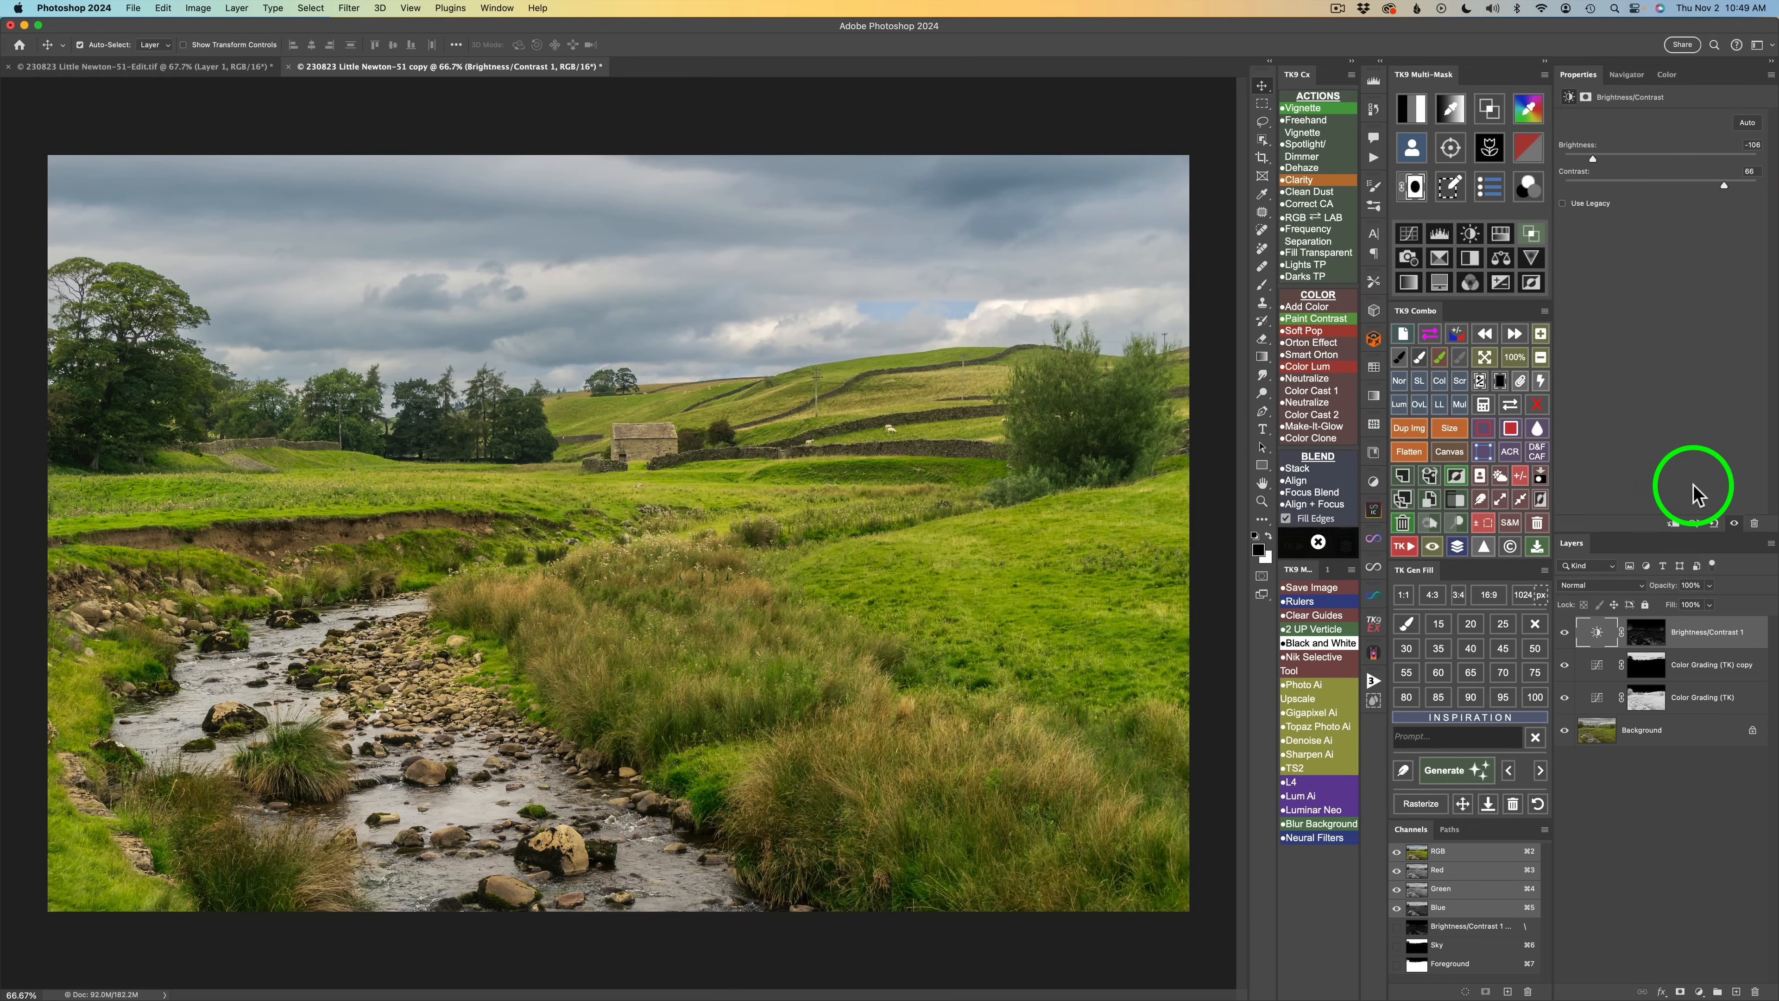
# Toggle the Brightness/Contrast layer and its mask view on and off to compare the effect.
pyautogui.click(1567, 635)
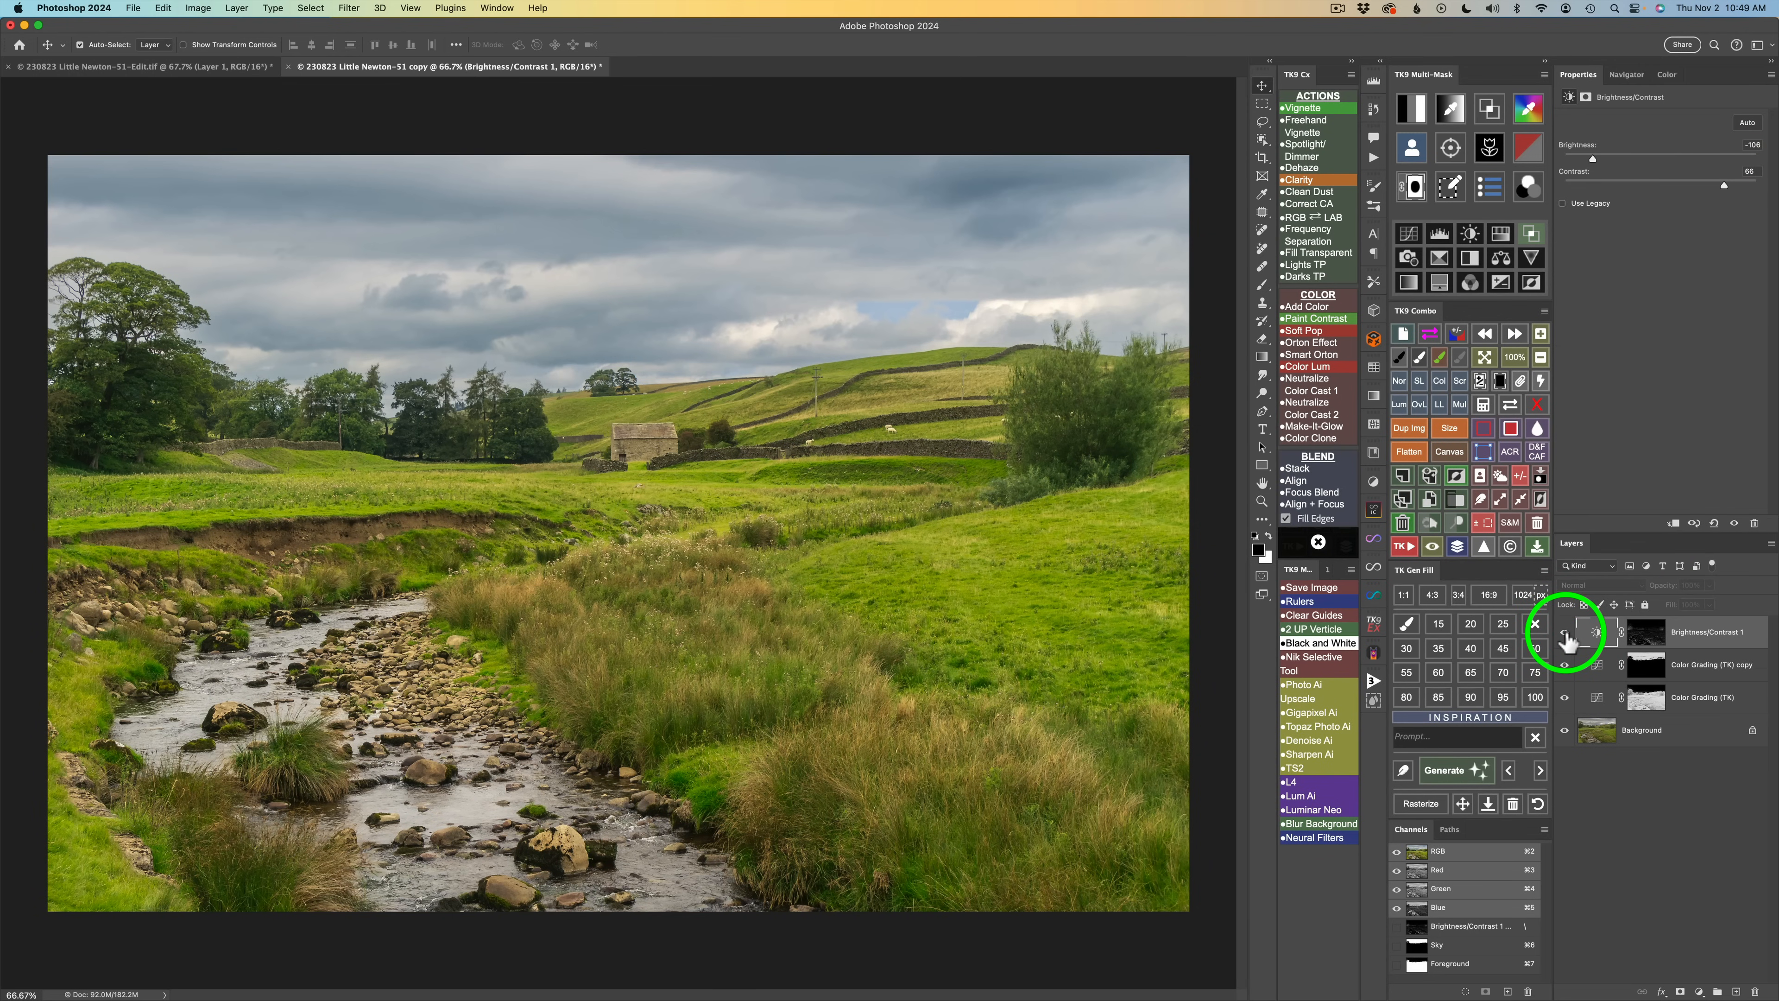
pyautogui.click(1566, 634)
pyautogui.click(1566, 635)
pyautogui.click(1567, 635)
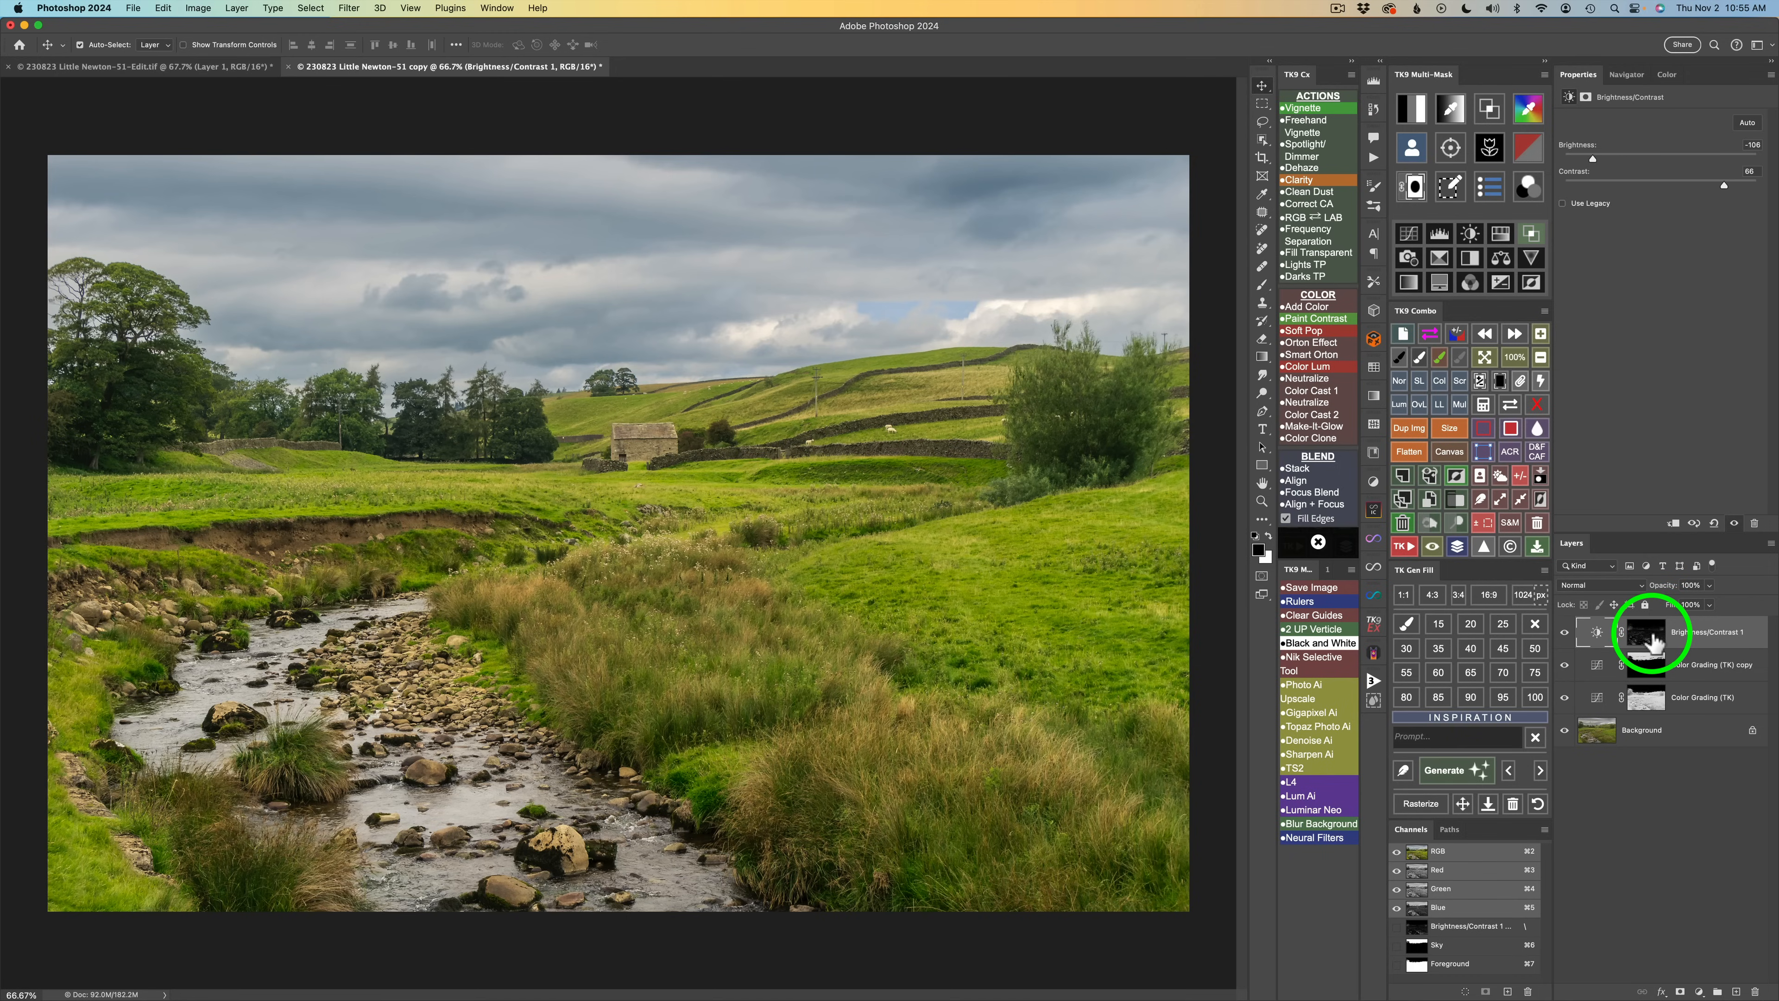
pyautogui.click(1539, 405)
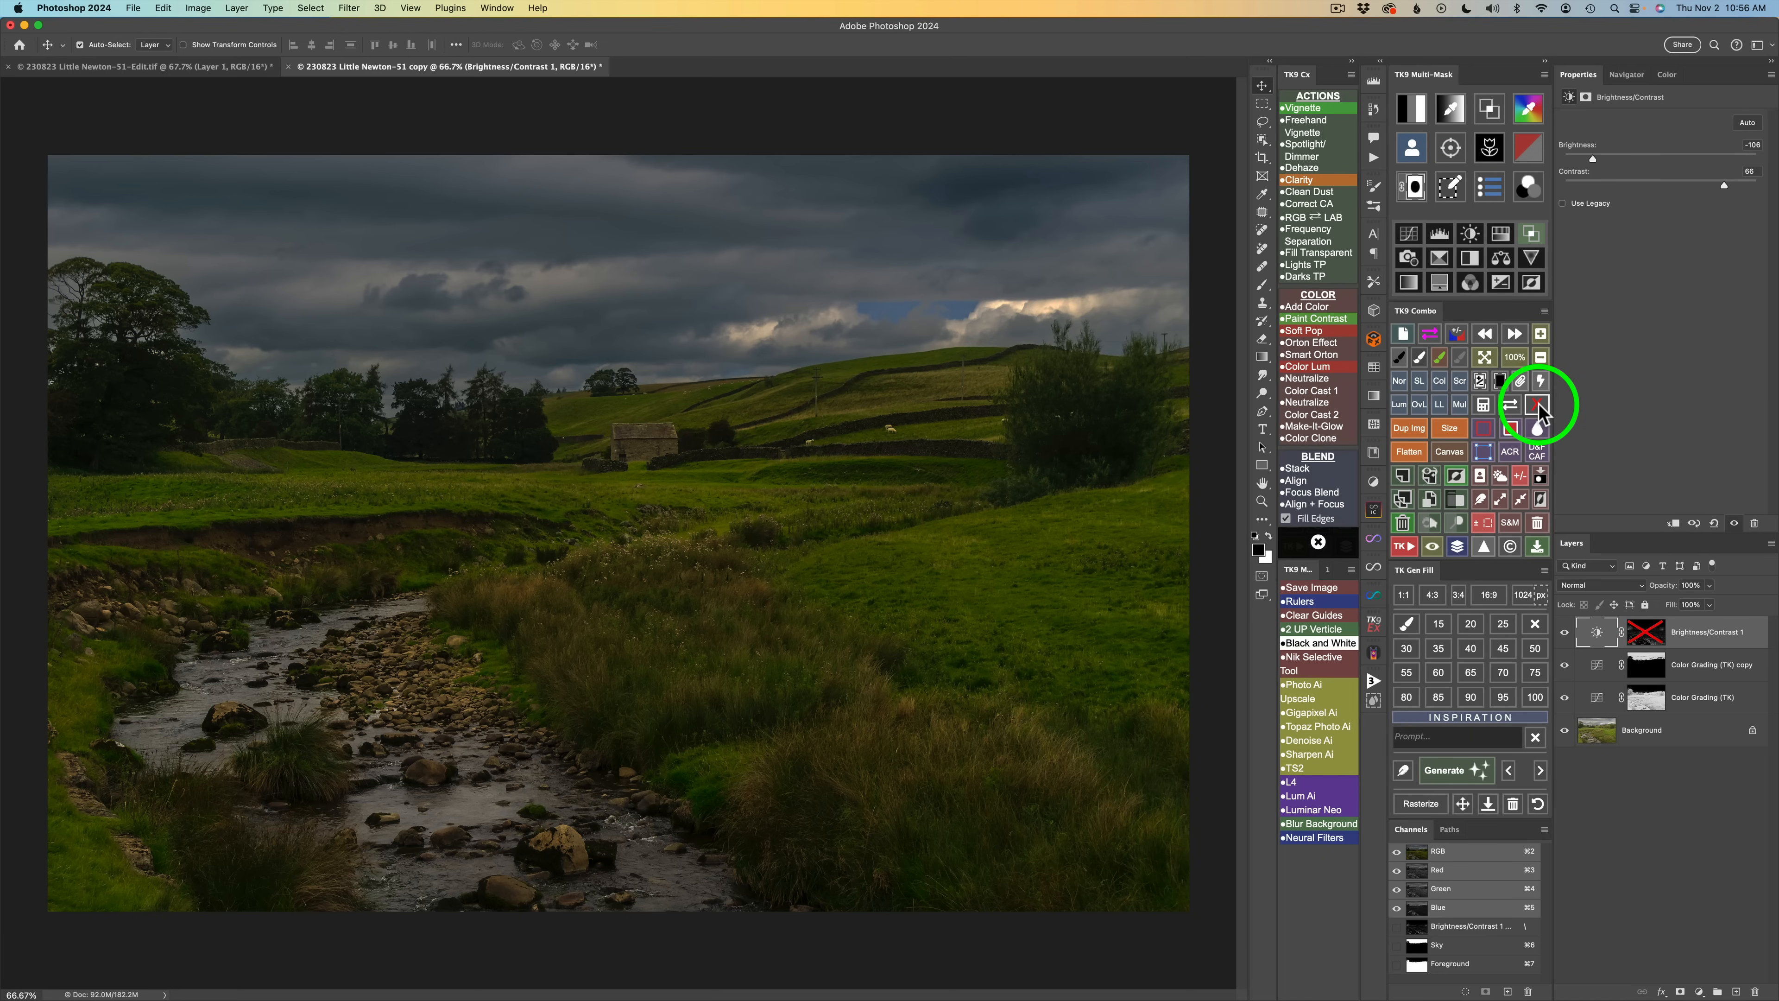
pyautogui.click(1538, 406)
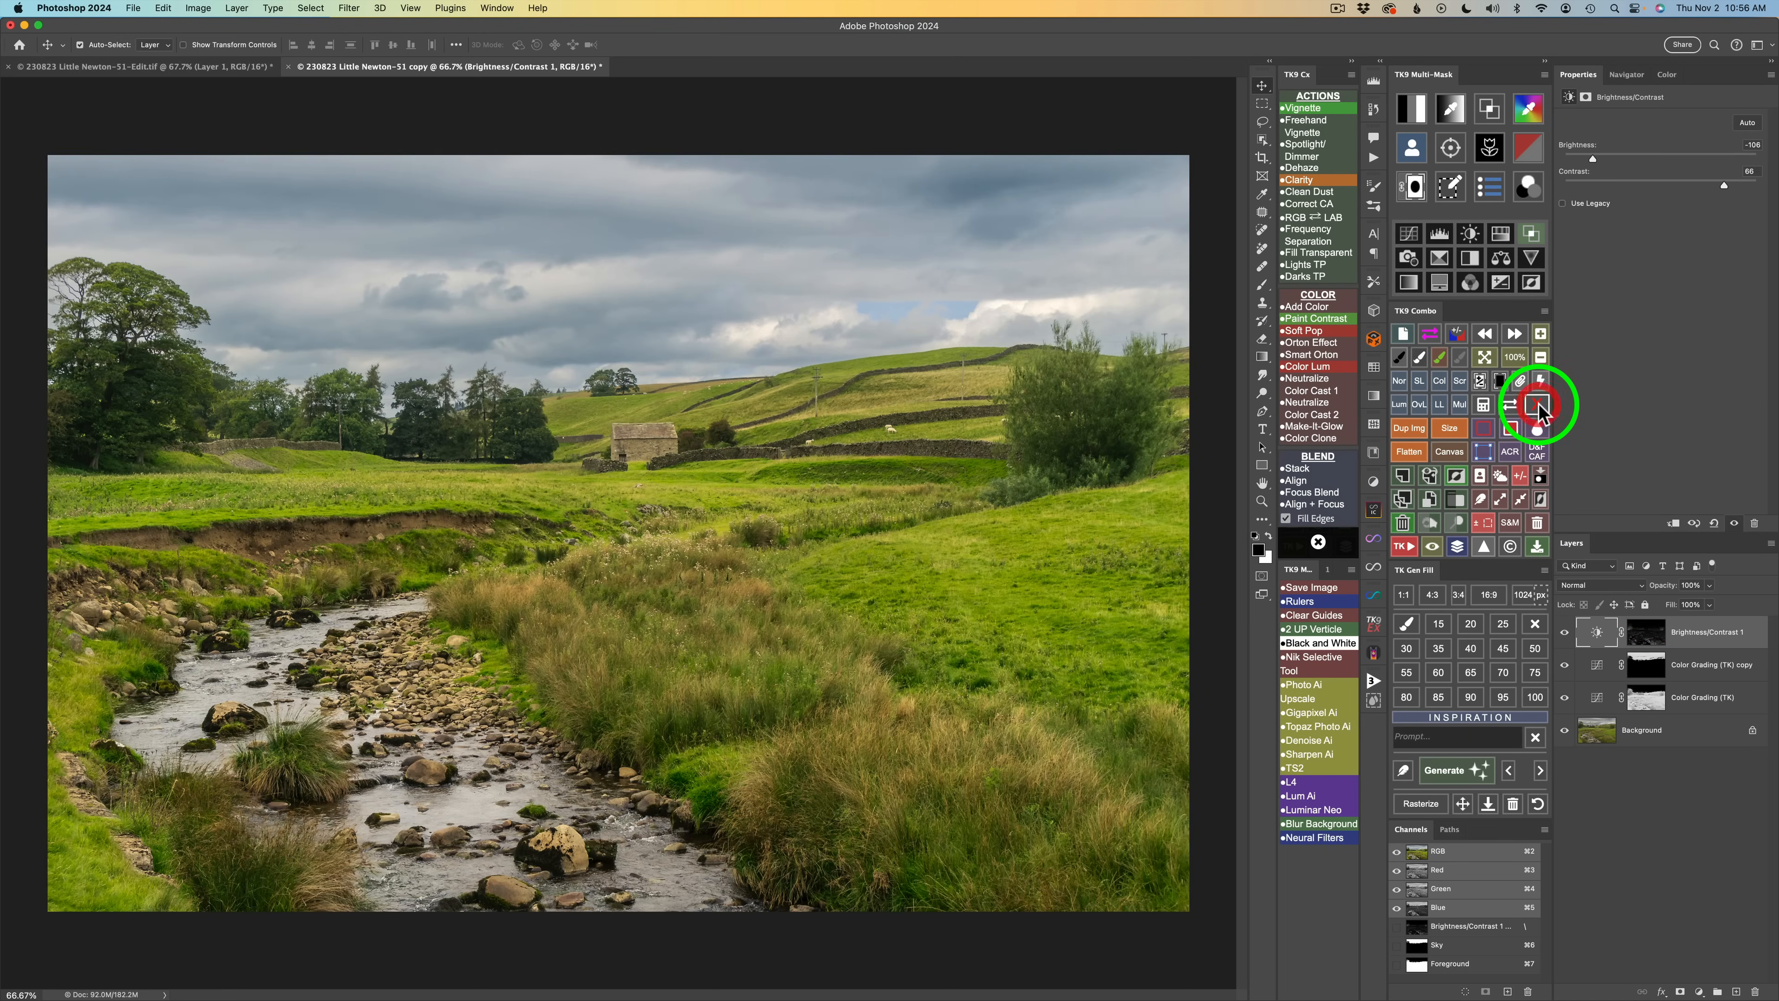
pyautogui.click(1565, 638)
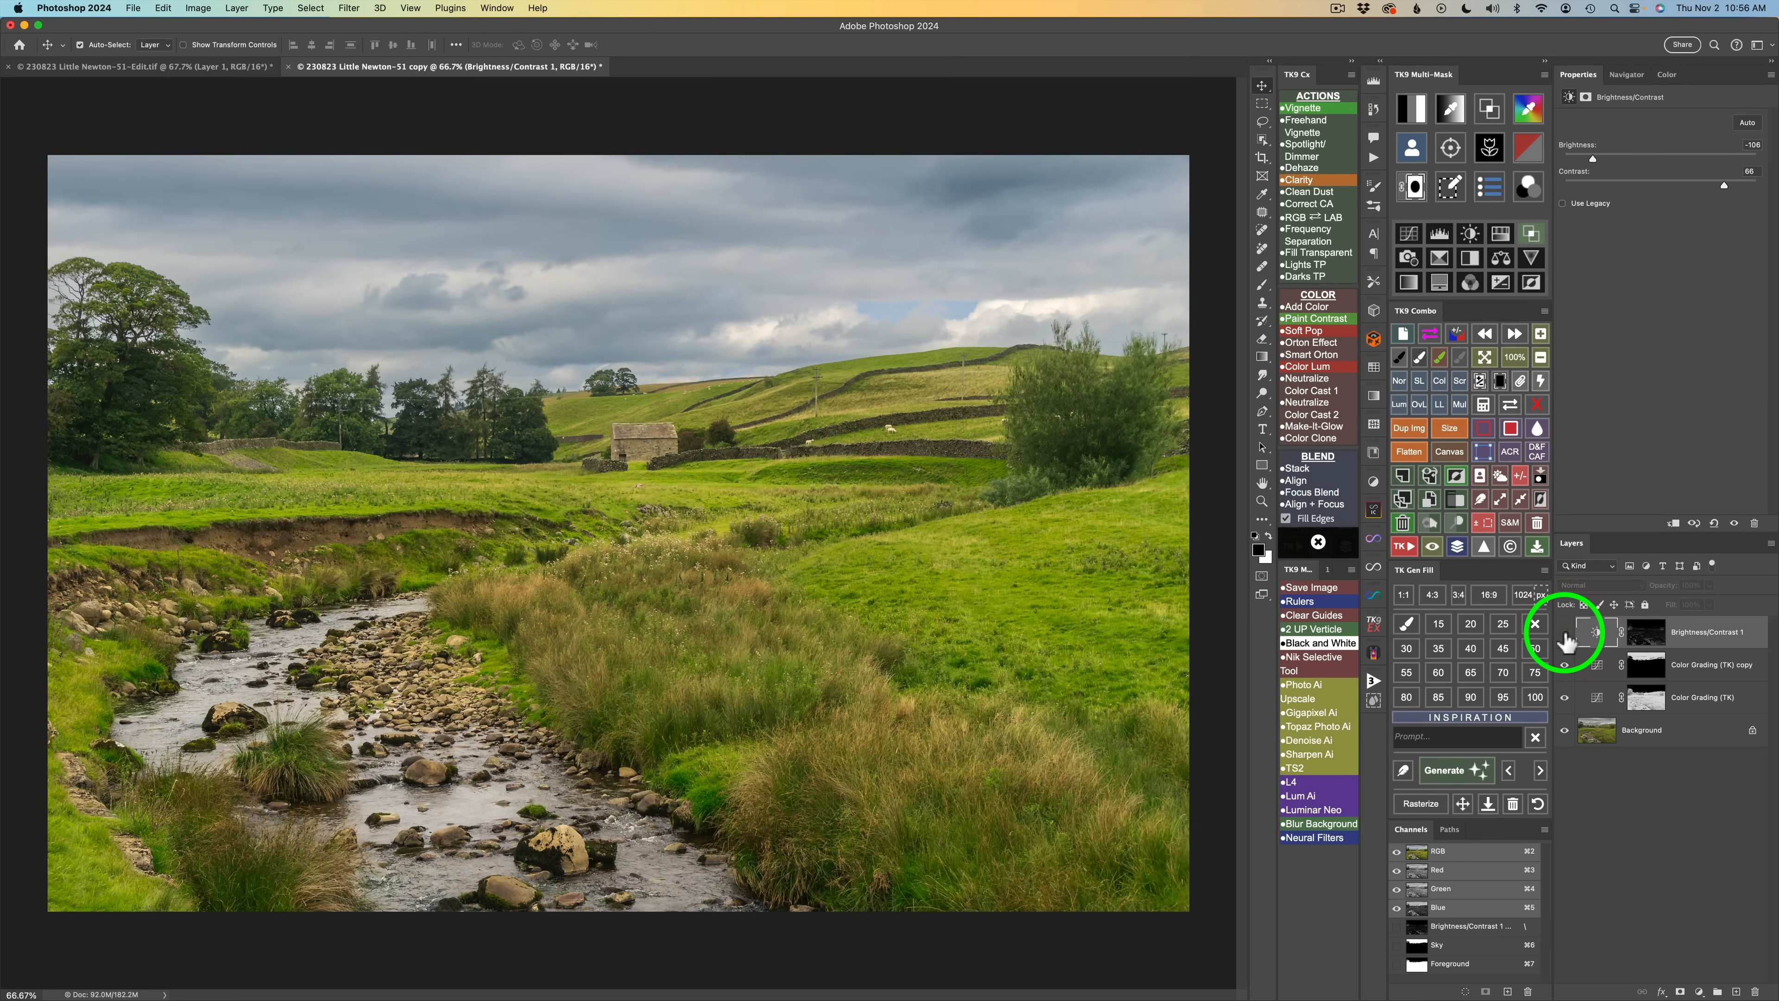
pyautogui.click(1565, 637)
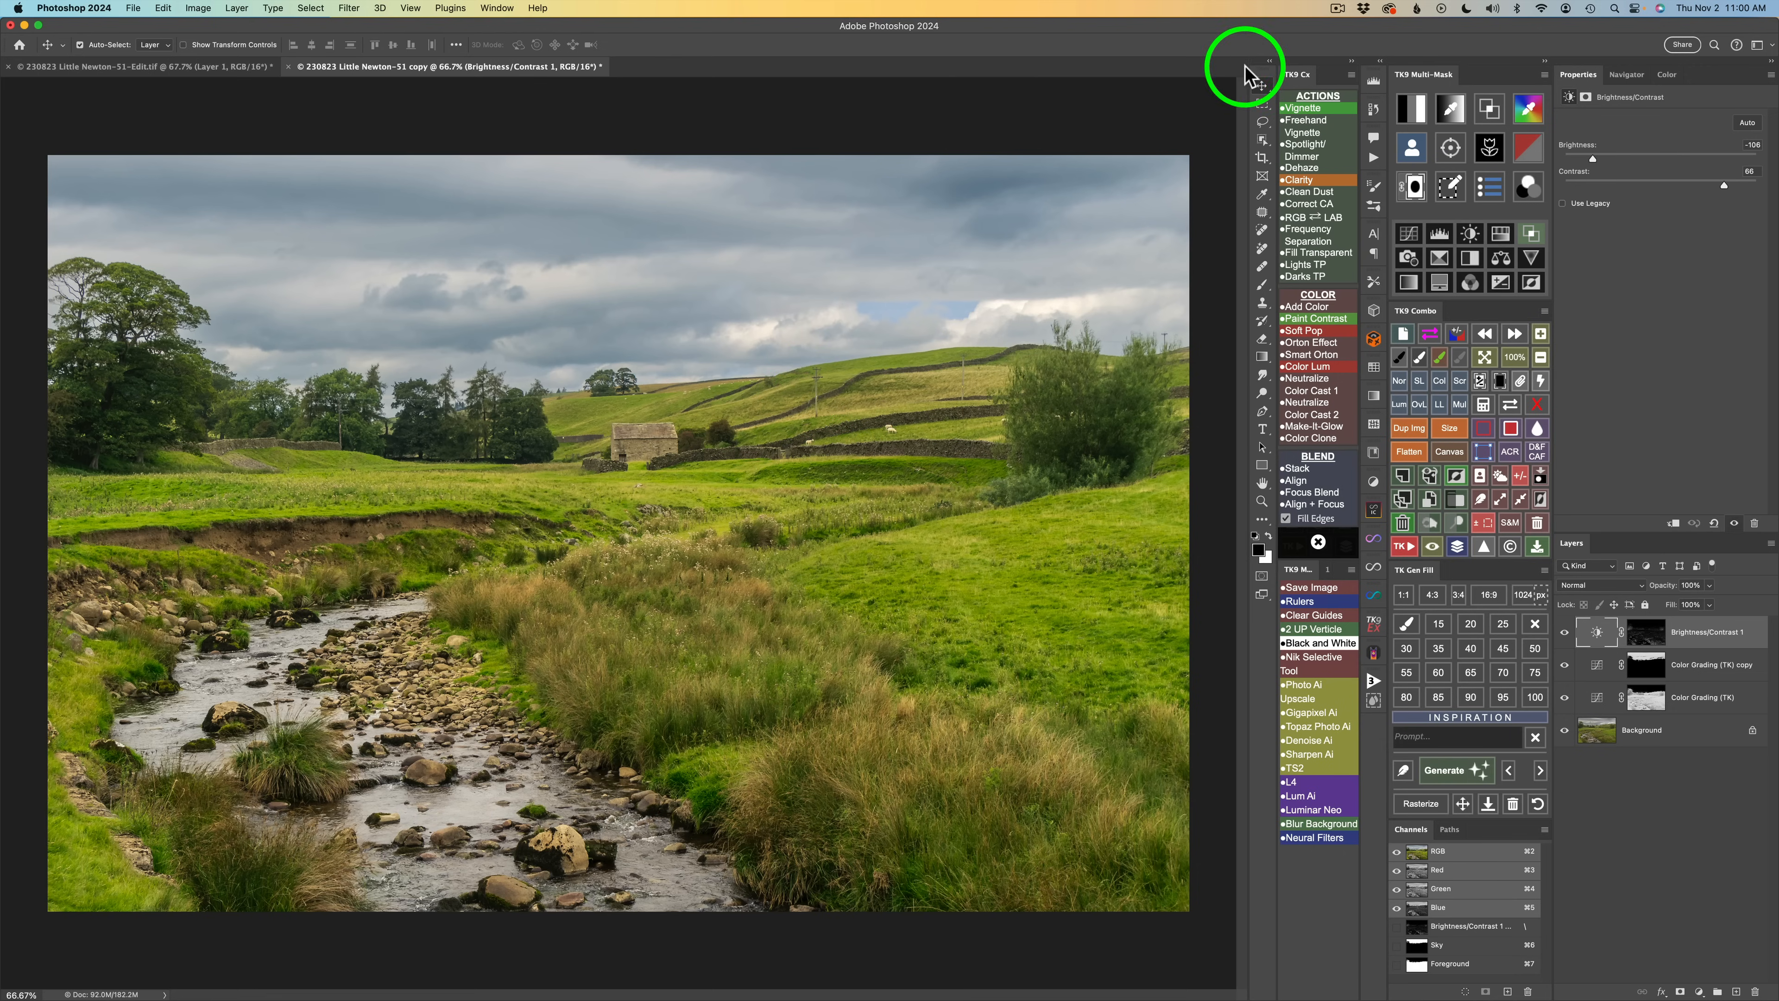
# Open the TK mask preview and narrow the luminosity mask to a darker tonal zone.
pyautogui.click(1415, 108)
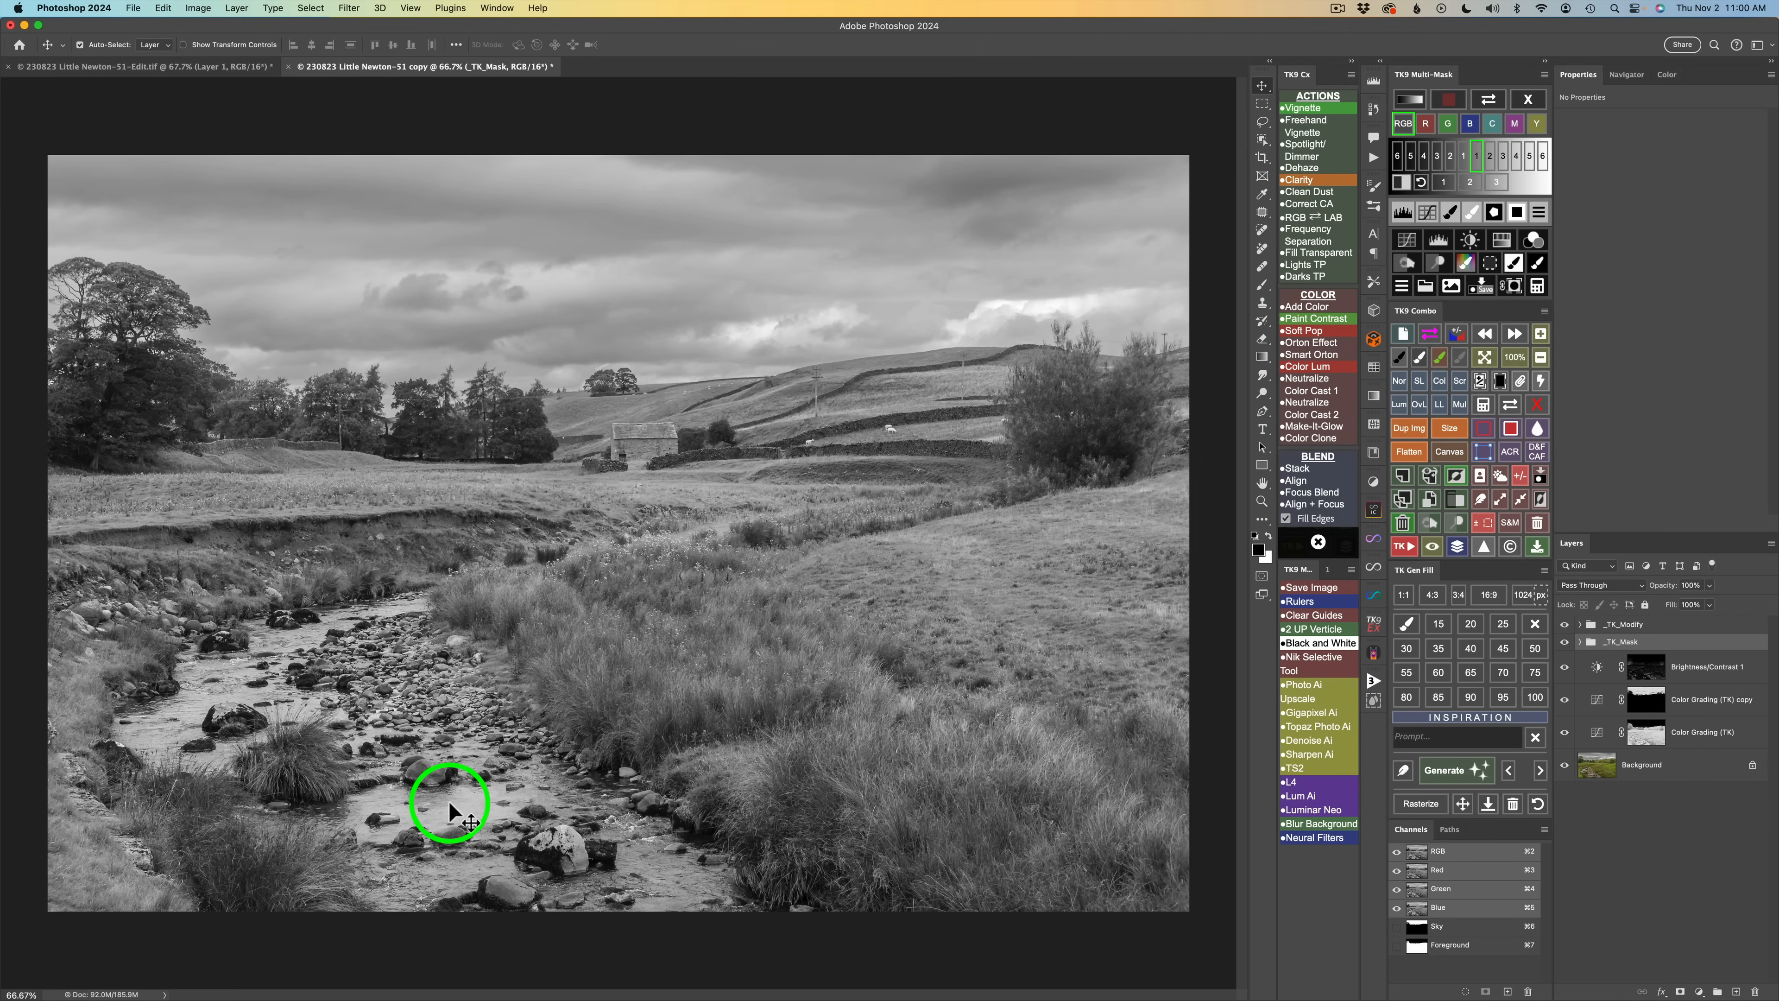
pyautogui.click(1490, 157)
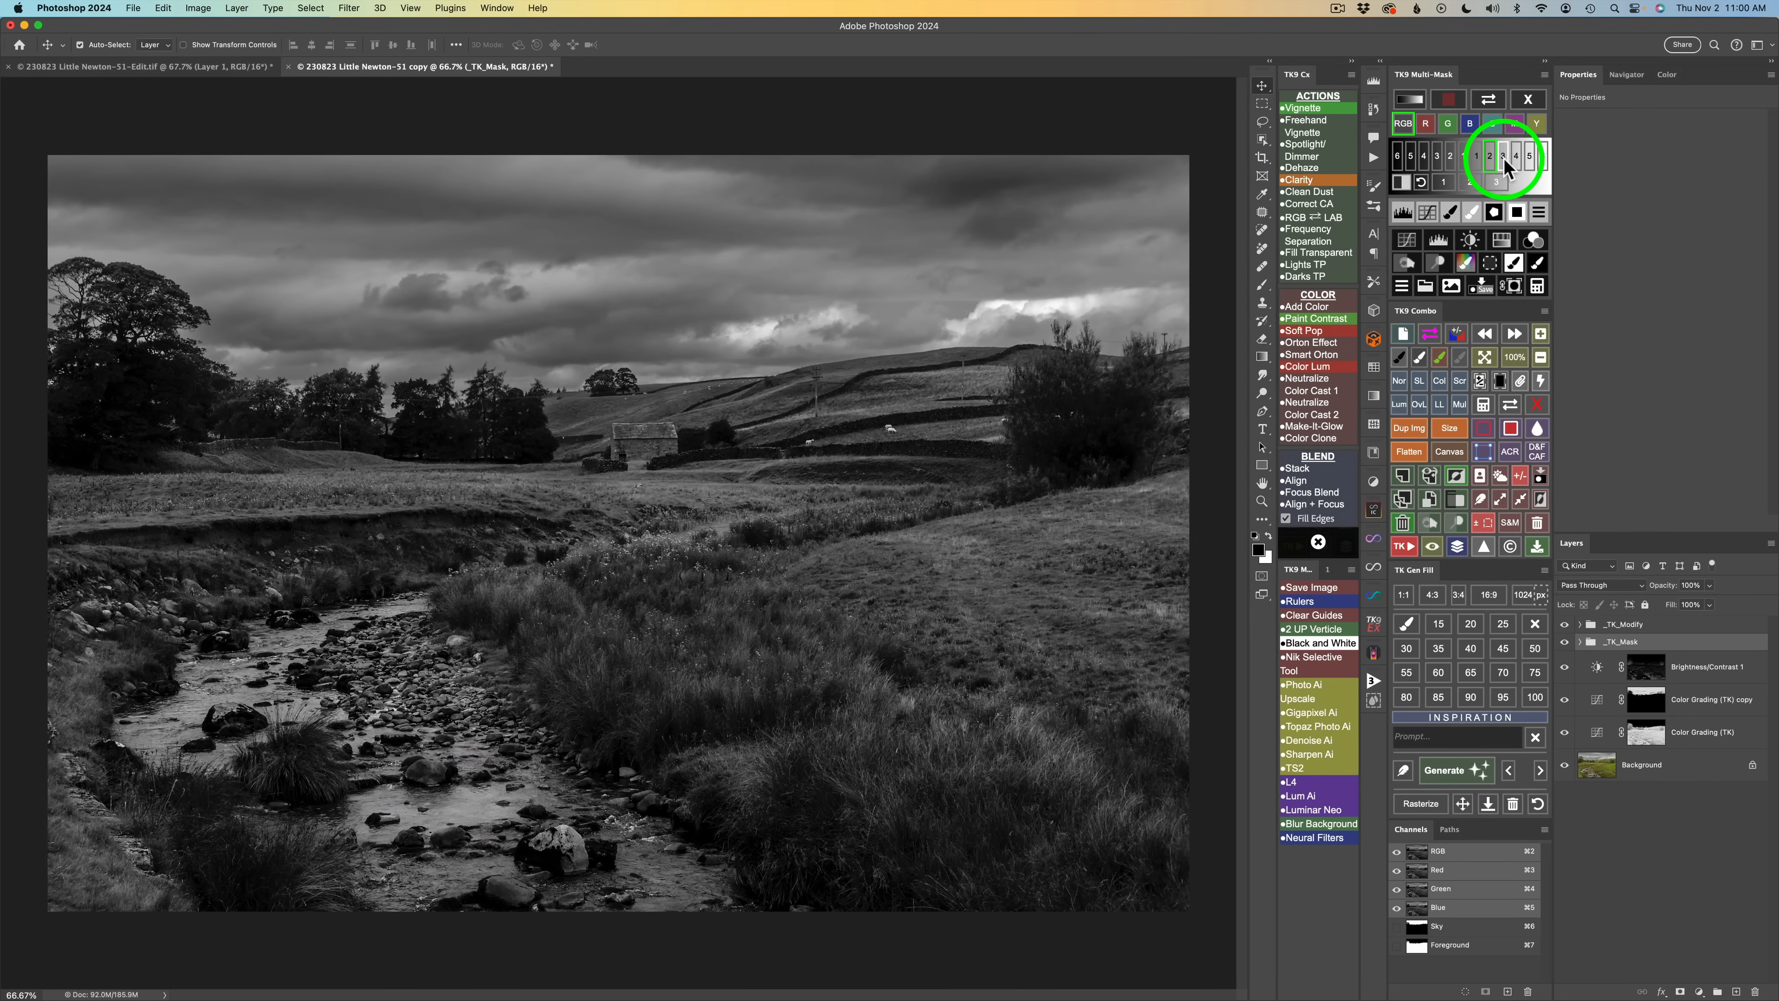
pyautogui.click(1503, 157)
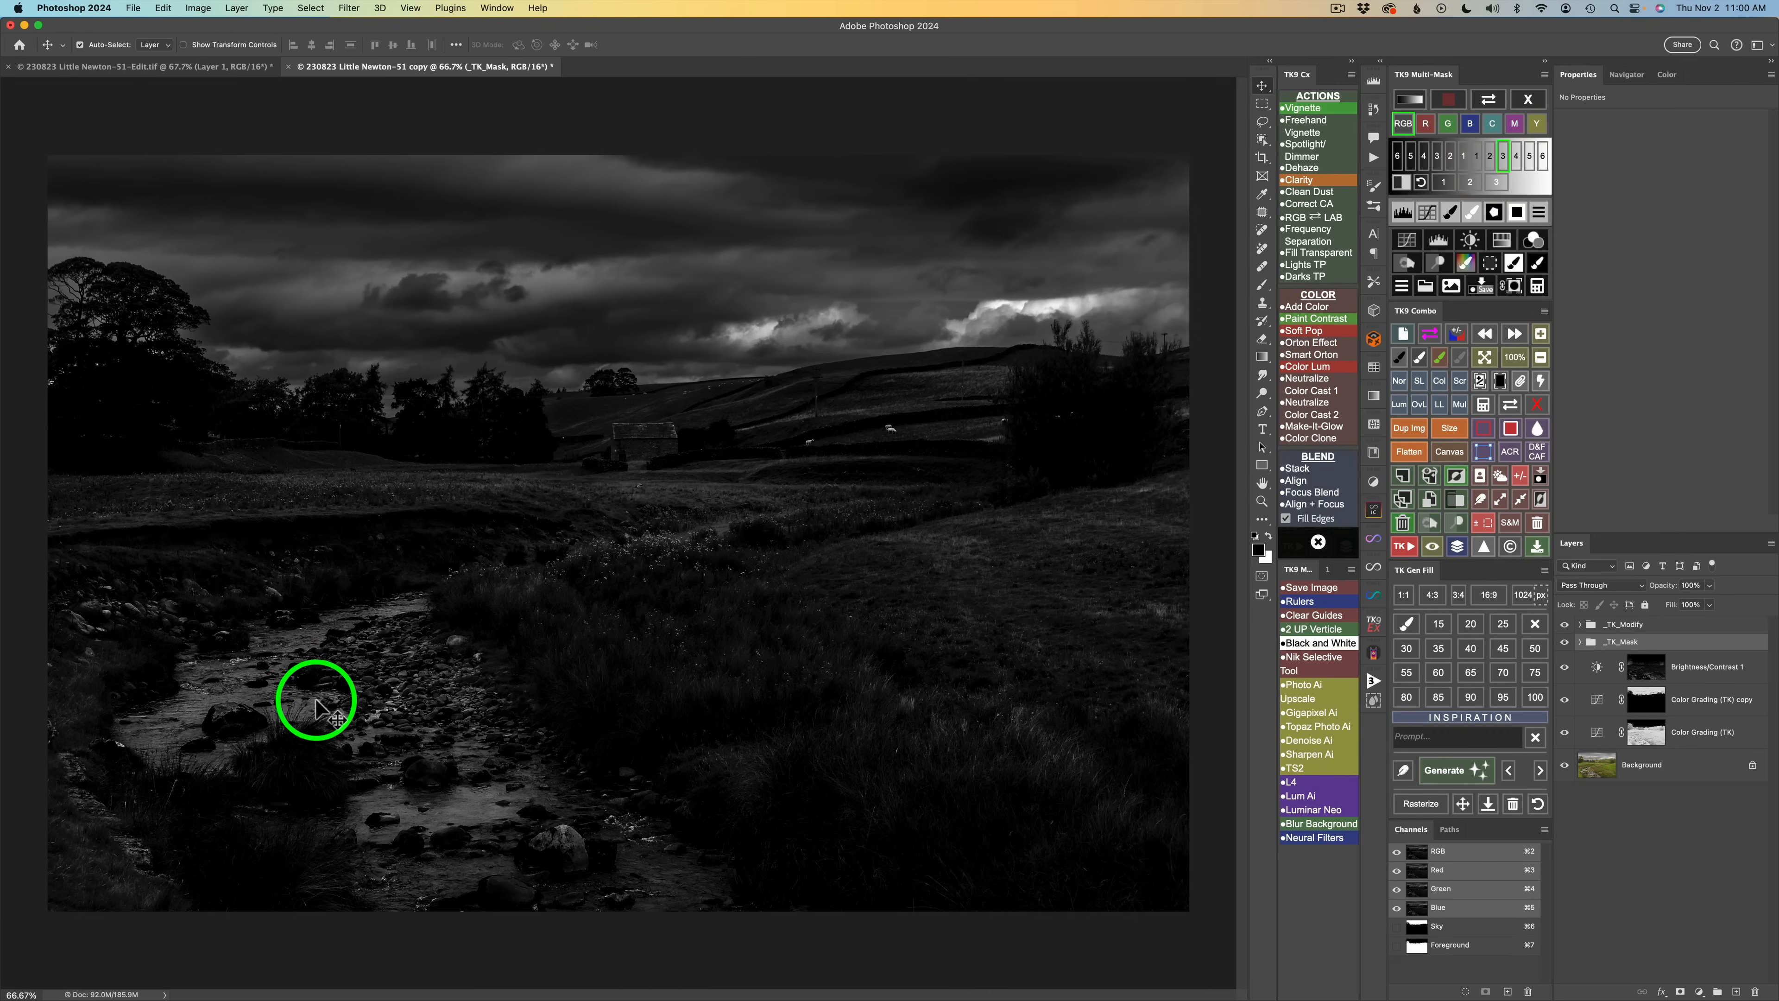
# Combine the dark-zone mask with each of the red, green, blue, cyan, magenta and yellow channels, settling on blue.
pyautogui.click(1427, 124)
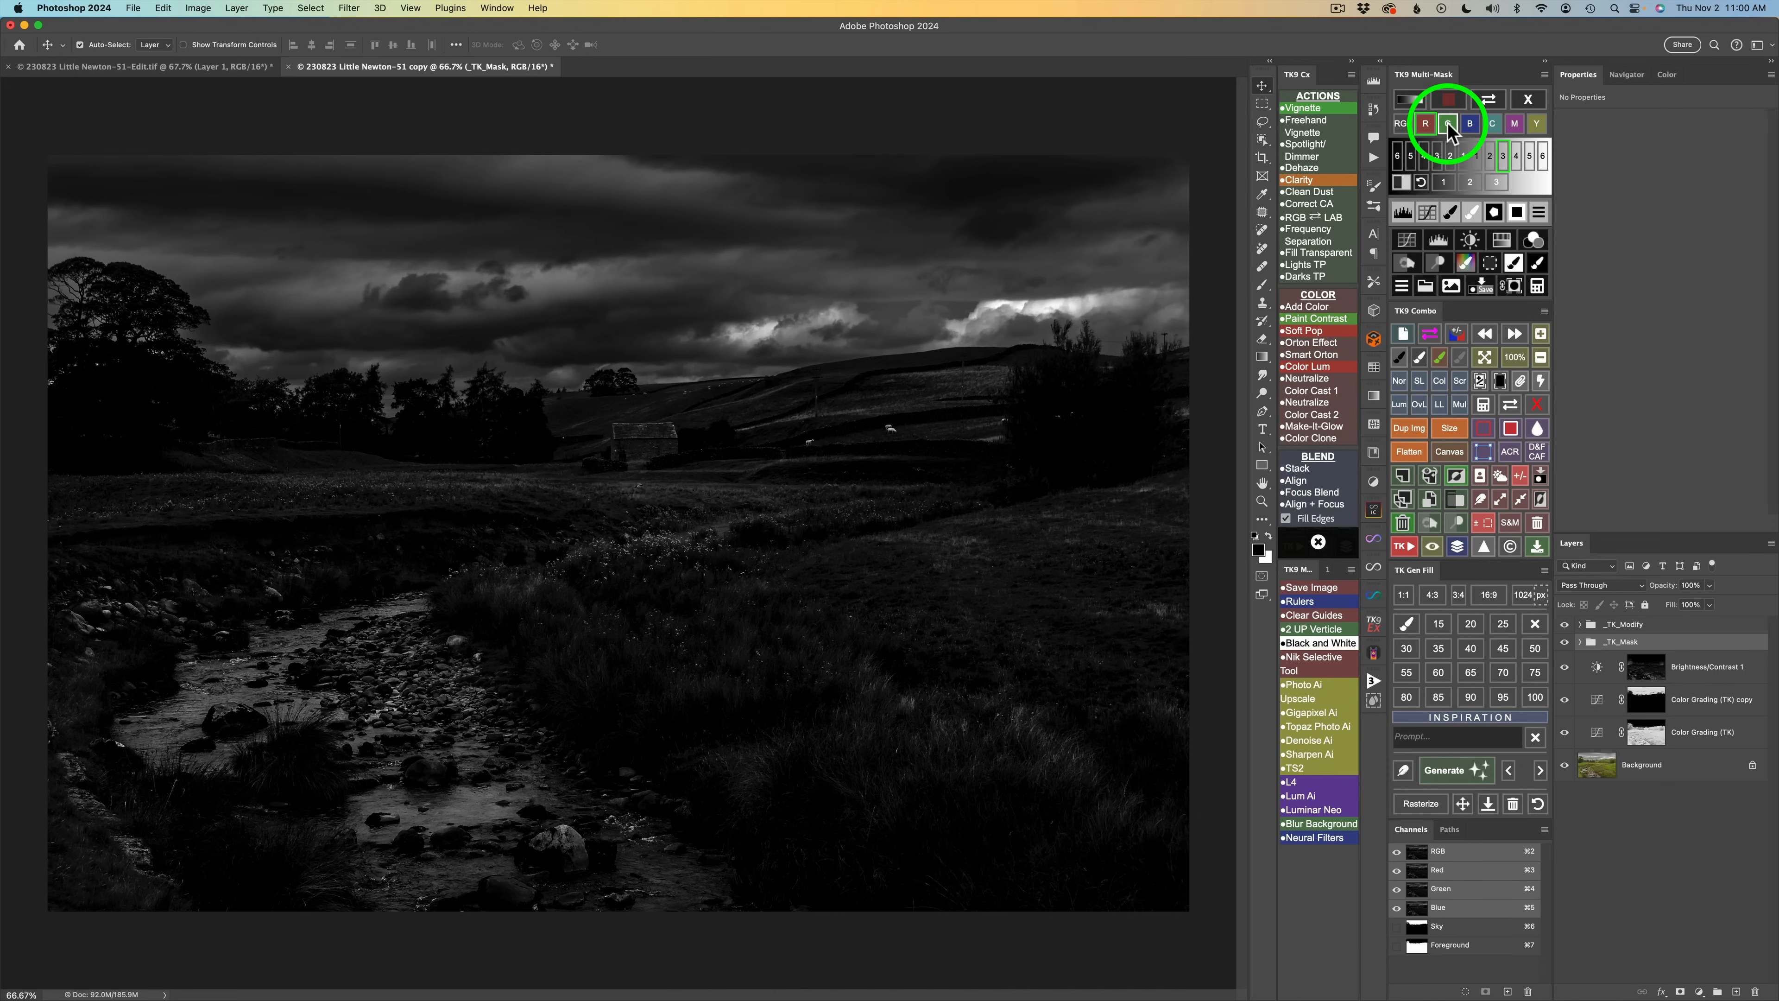
pyautogui.click(1448, 125)
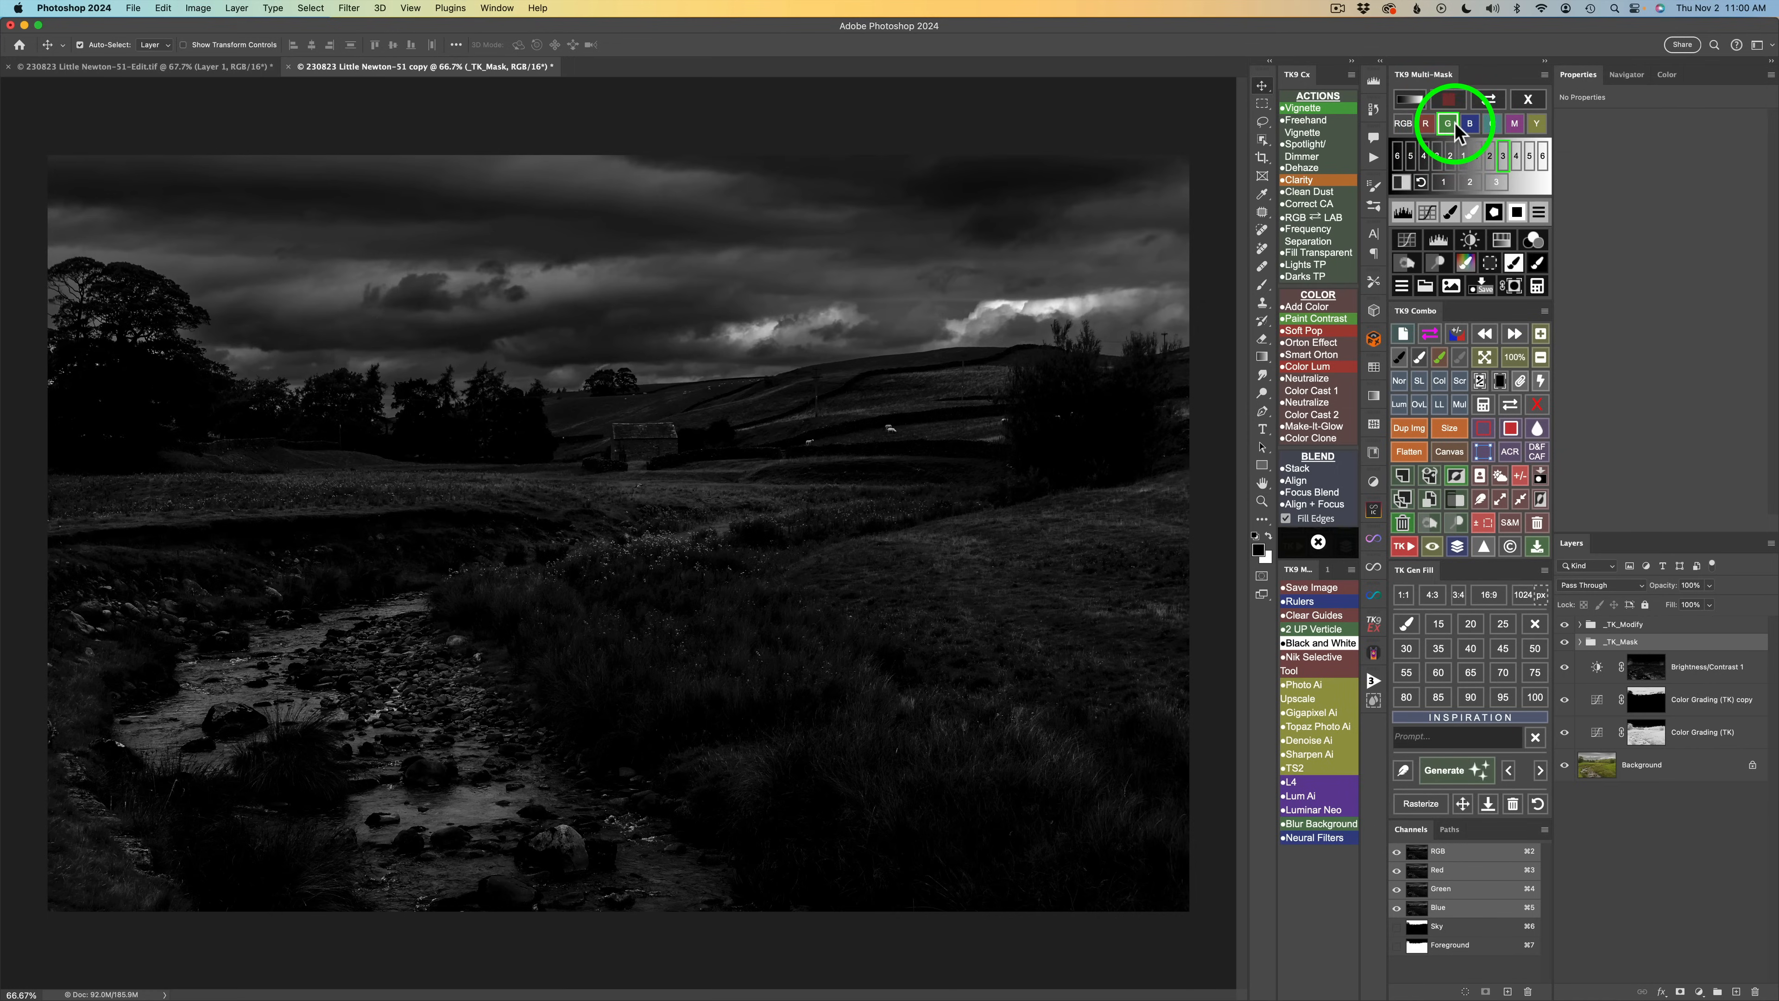
pyautogui.click(1472, 124)
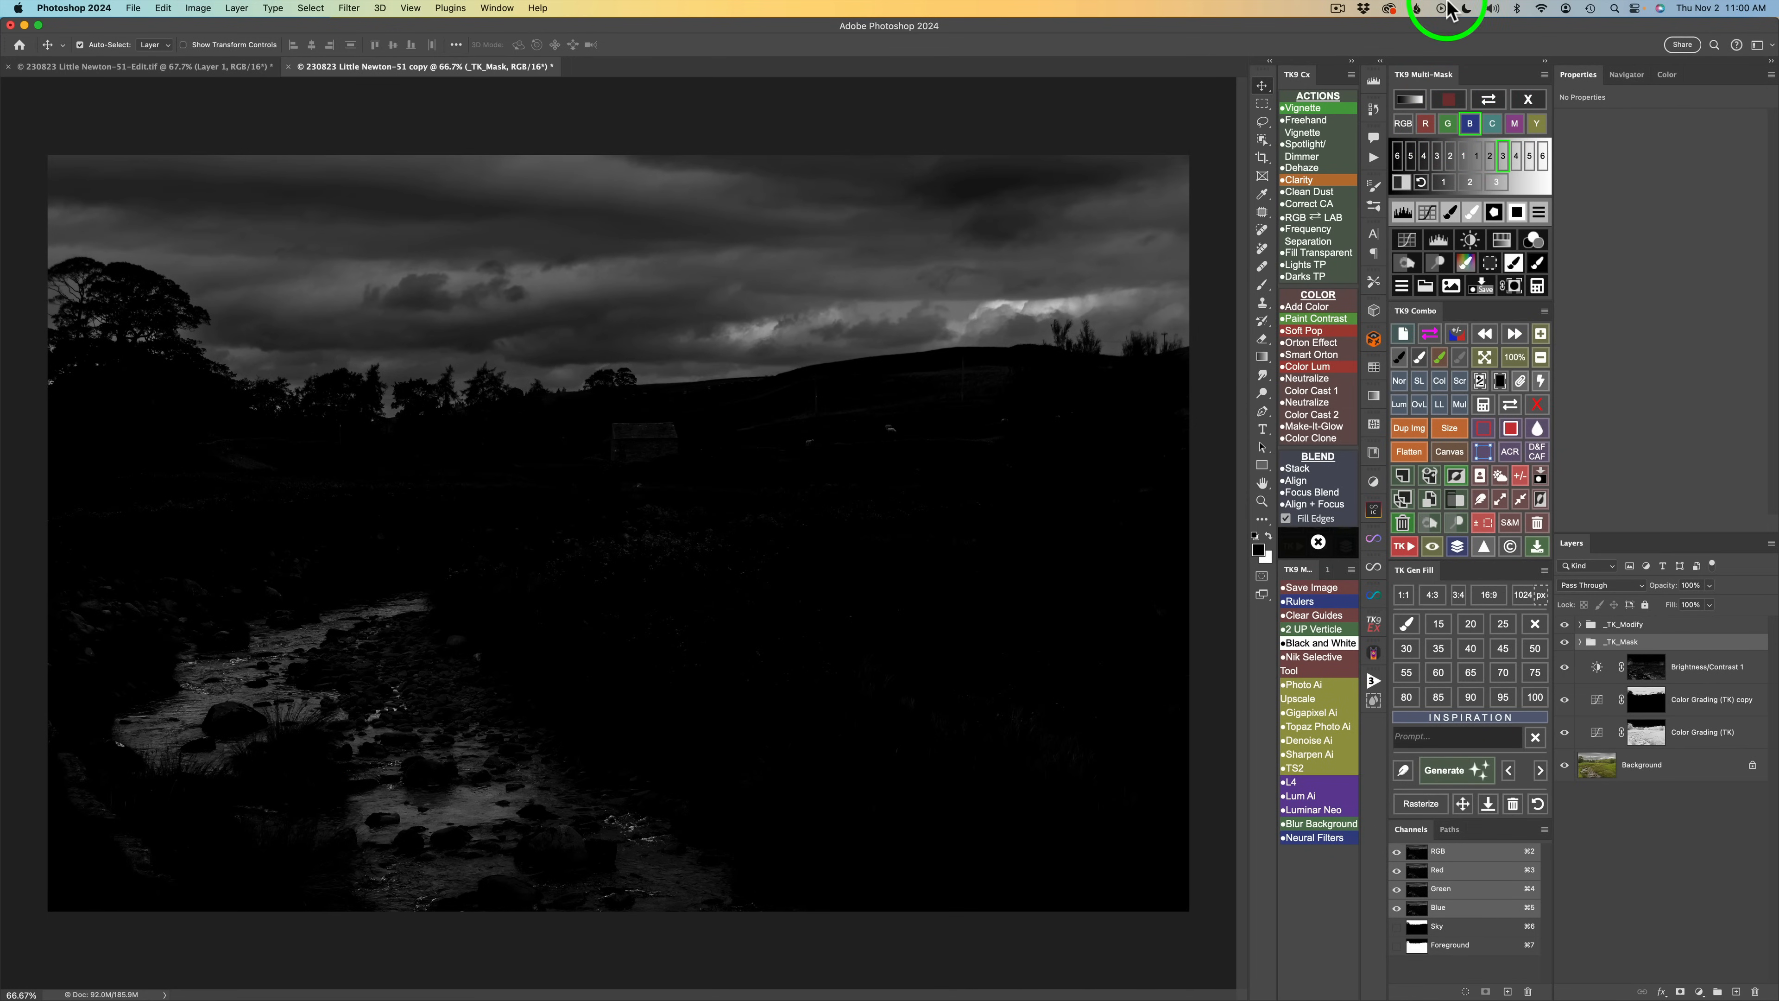
pyautogui.click(1494, 126)
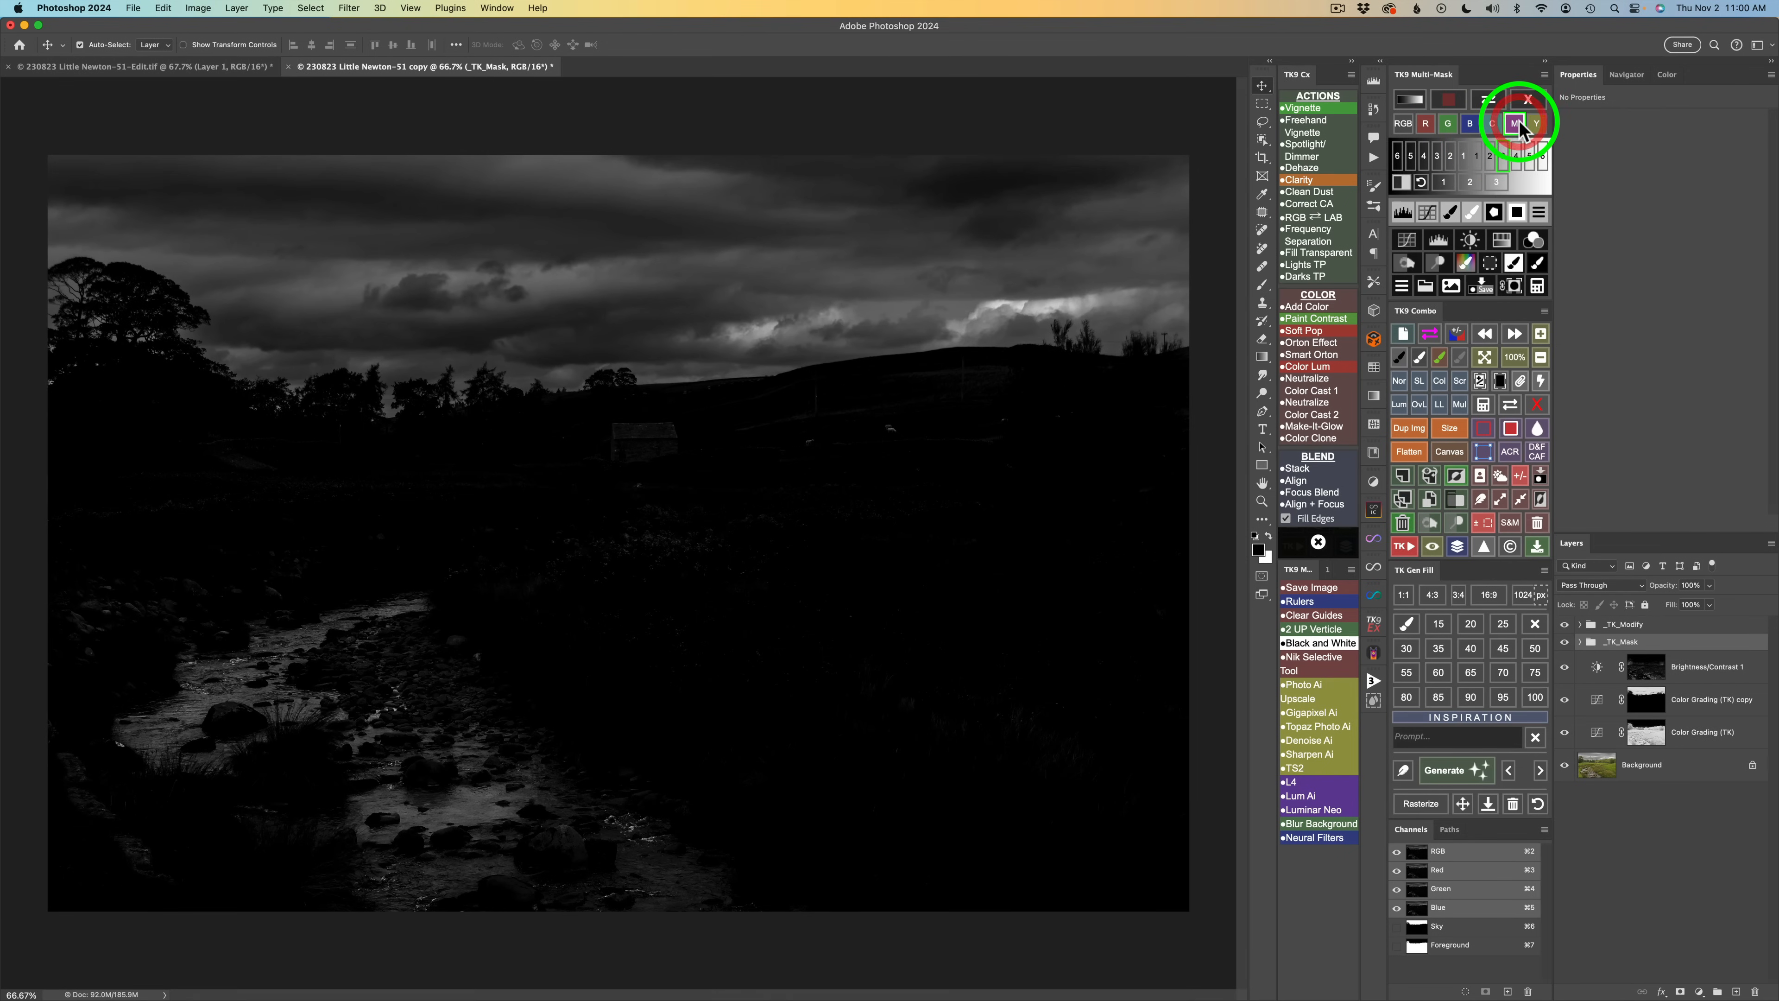
pyautogui.click(1519, 122)
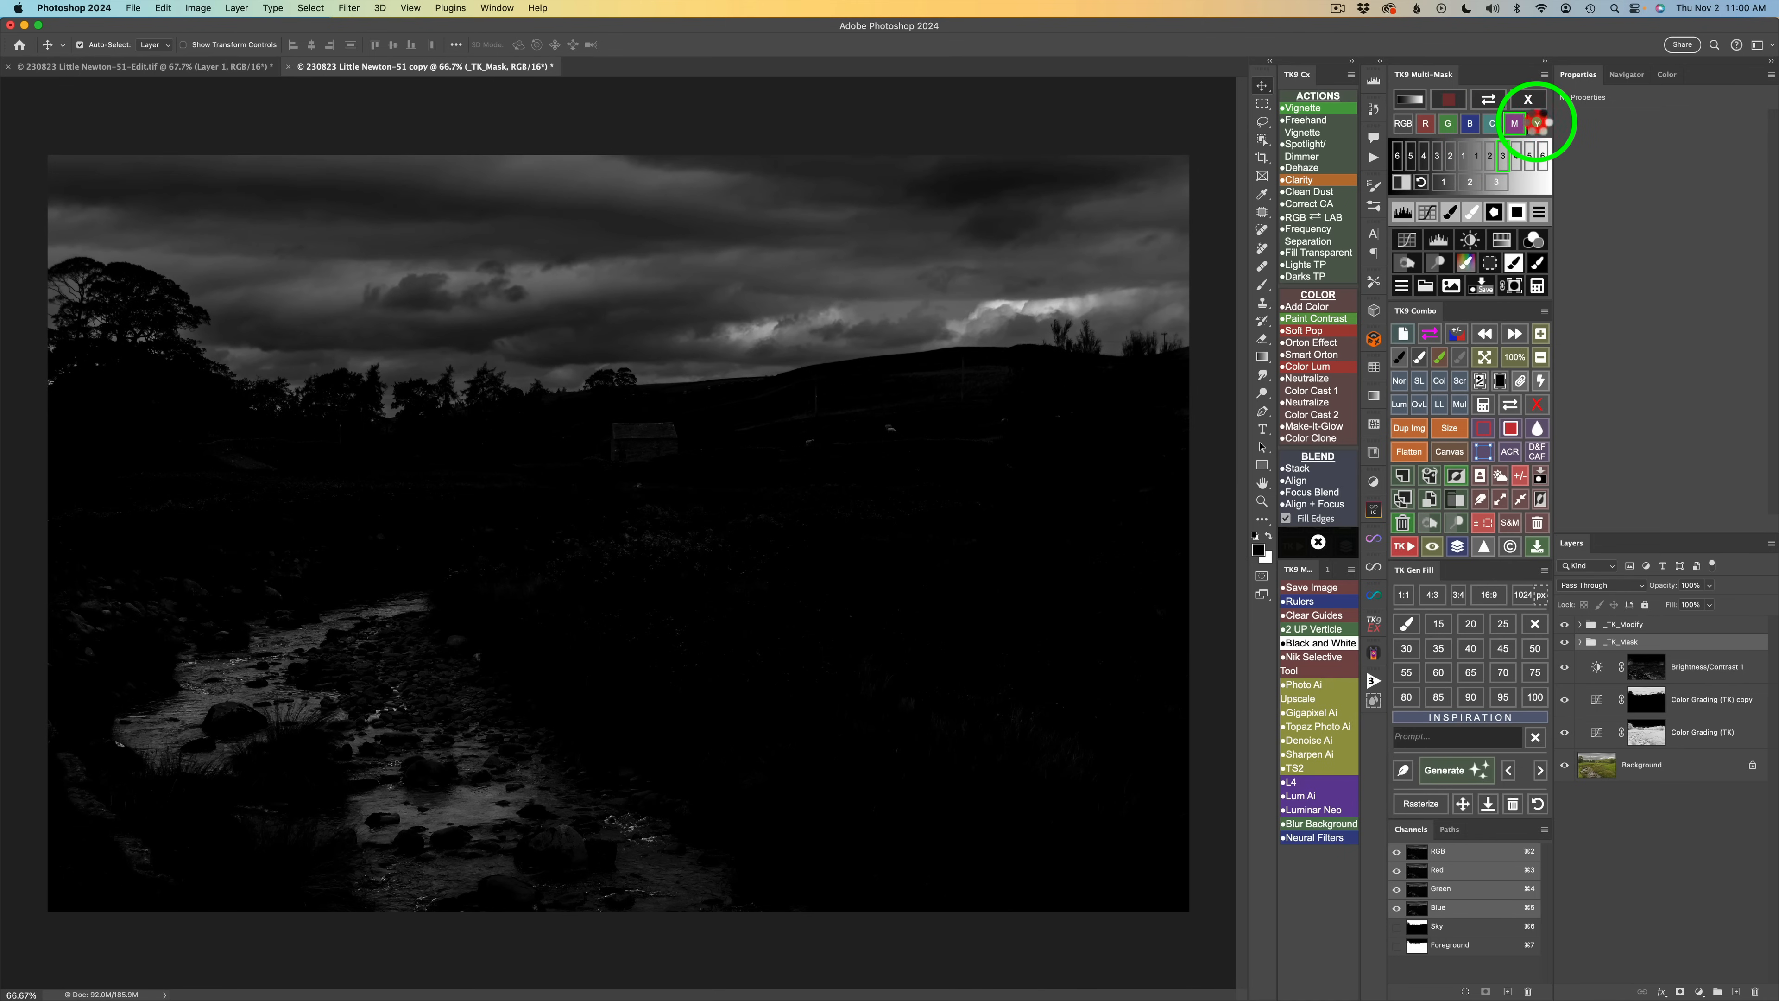
pyautogui.click(1537, 123)
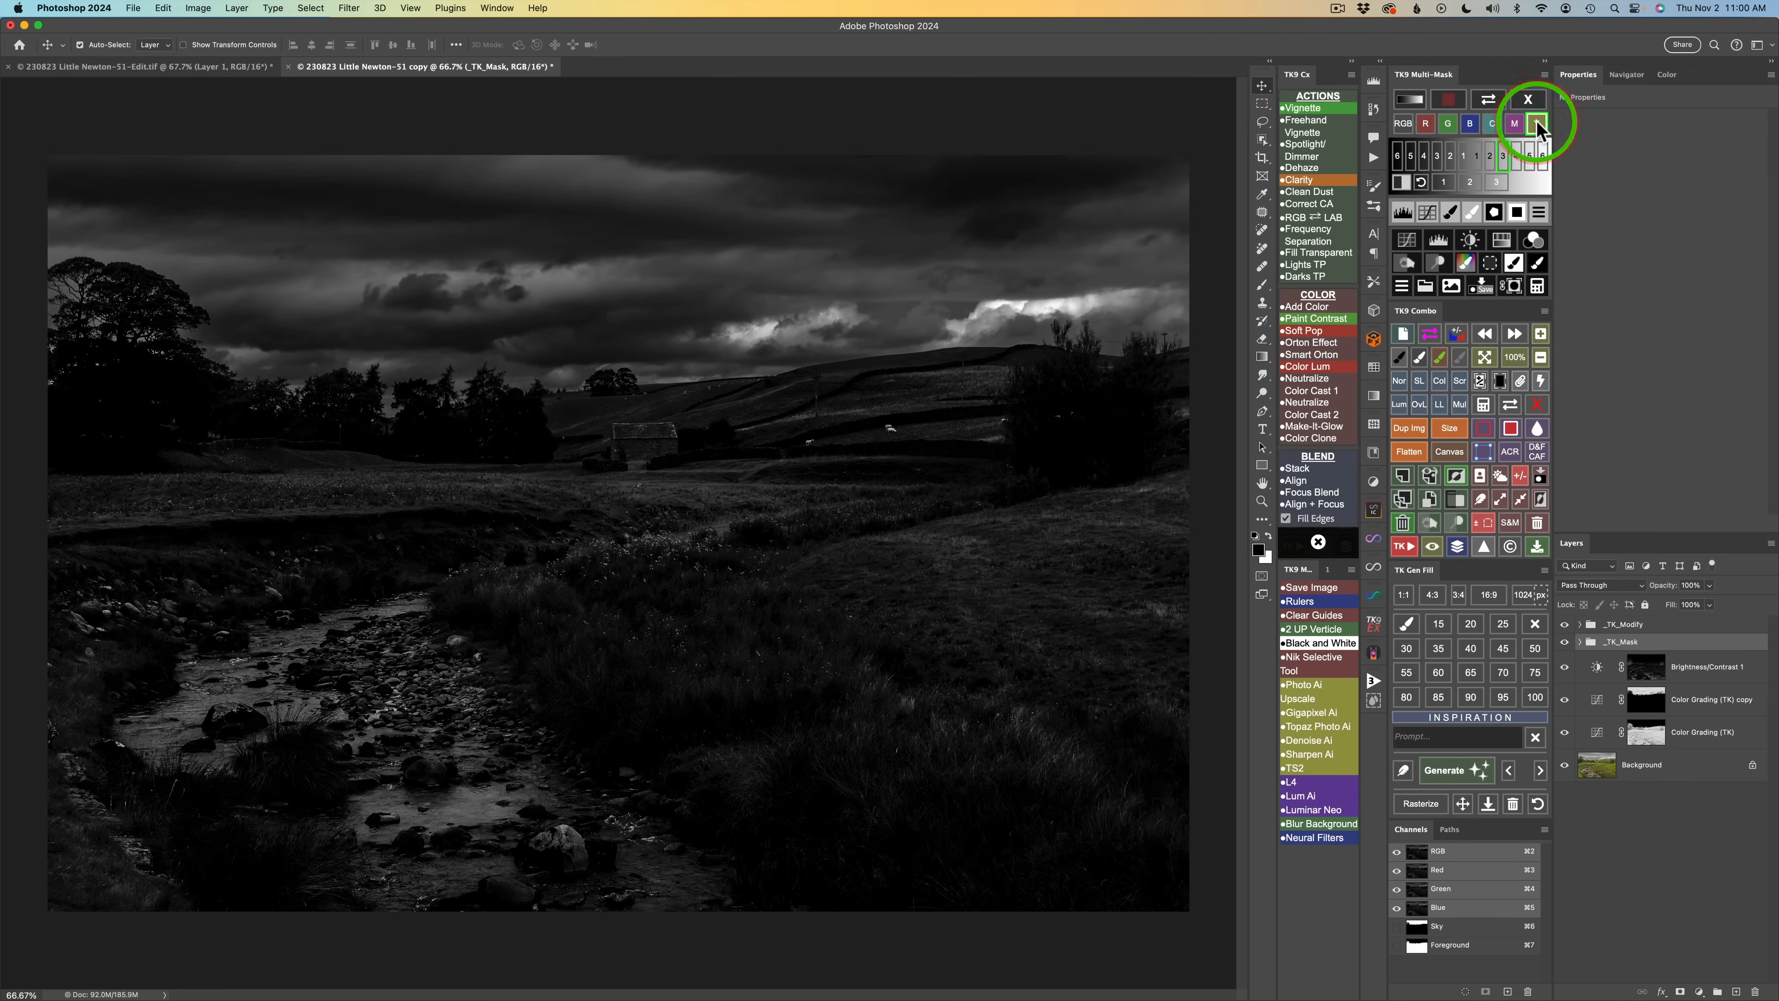
pyautogui.click(1472, 126)
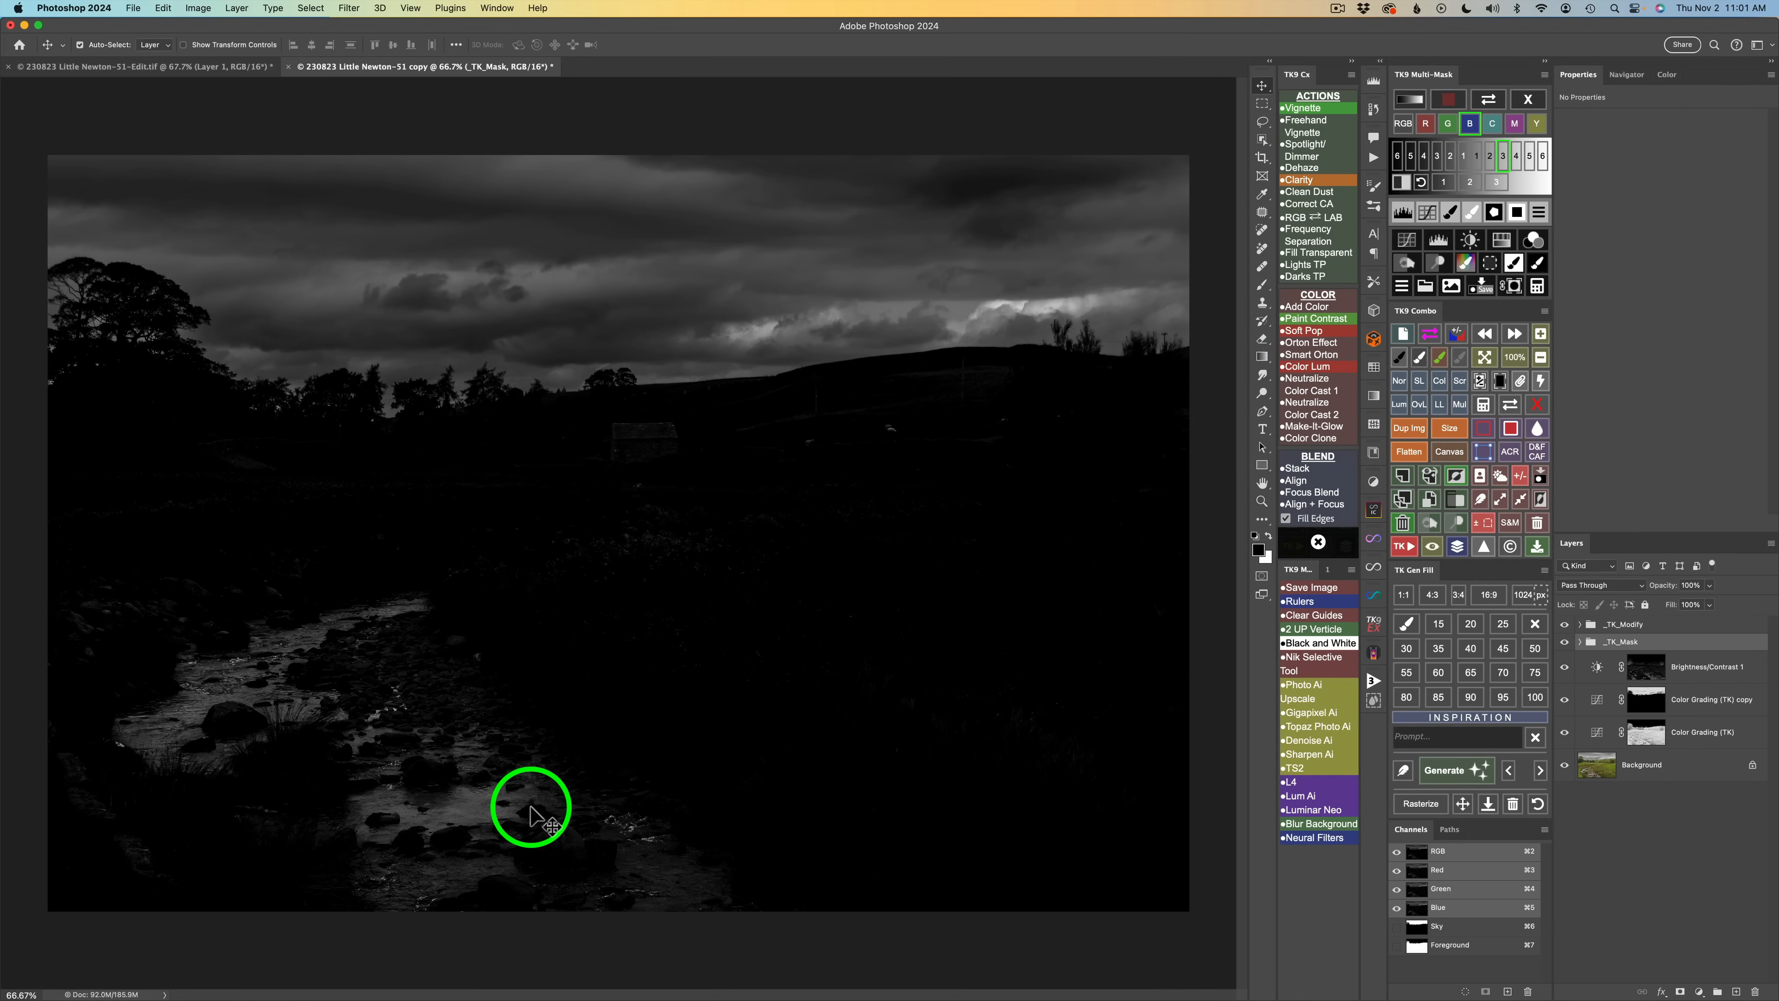
# Lasso around the stream and rocks and restrict the mask to that selection, softening it with Gaussian Blur.
pyautogui.press('l')
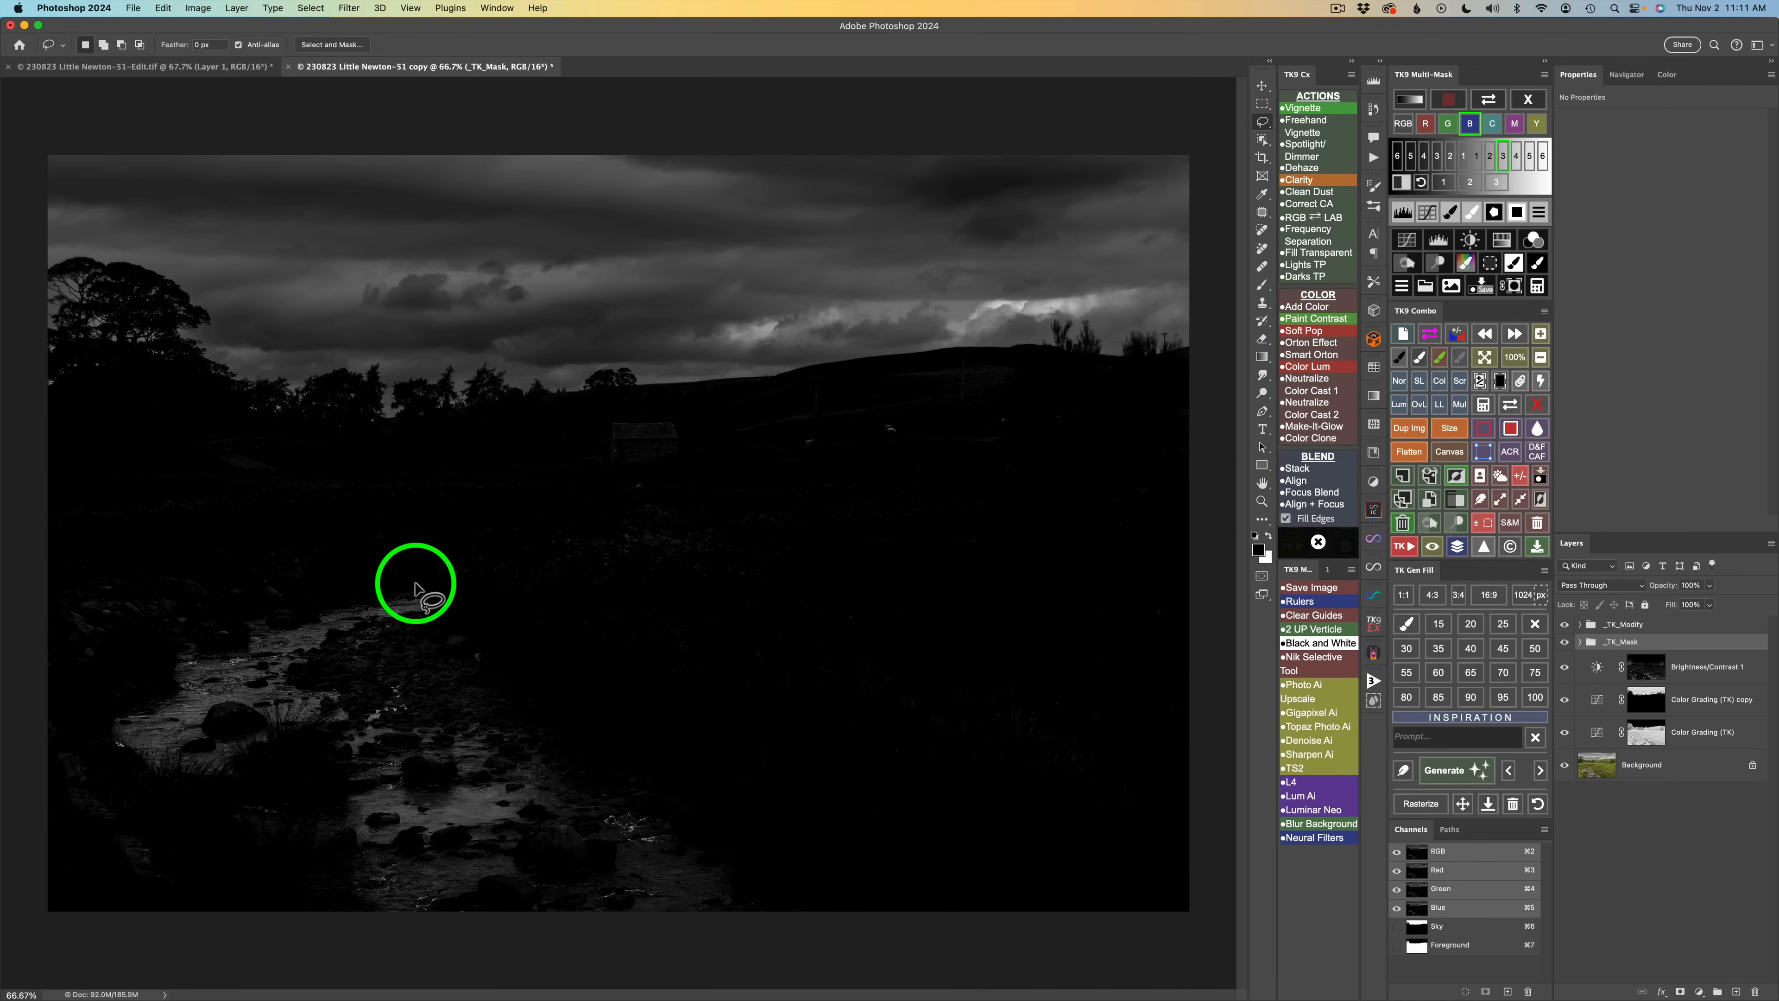
pyautogui.moveTo(412, 585)
pyautogui.mouseDown()
pyautogui.moveTo(192, 653)
pyautogui.moveTo(116, 715)
pyautogui.moveTo(121, 743)
pyautogui.moveTo(162, 784)
pyautogui.moveTo(210, 792)
pyautogui.moveTo(317, 751)
pyautogui.moveTo(359, 902)
pyautogui.moveTo(449, 946)
pyautogui.moveTo(714, 942)
pyautogui.moveTo(357, 654)
pyautogui.moveTo(435, 605)
pyautogui.moveTo(392, 611)
pyautogui.mouseUp()
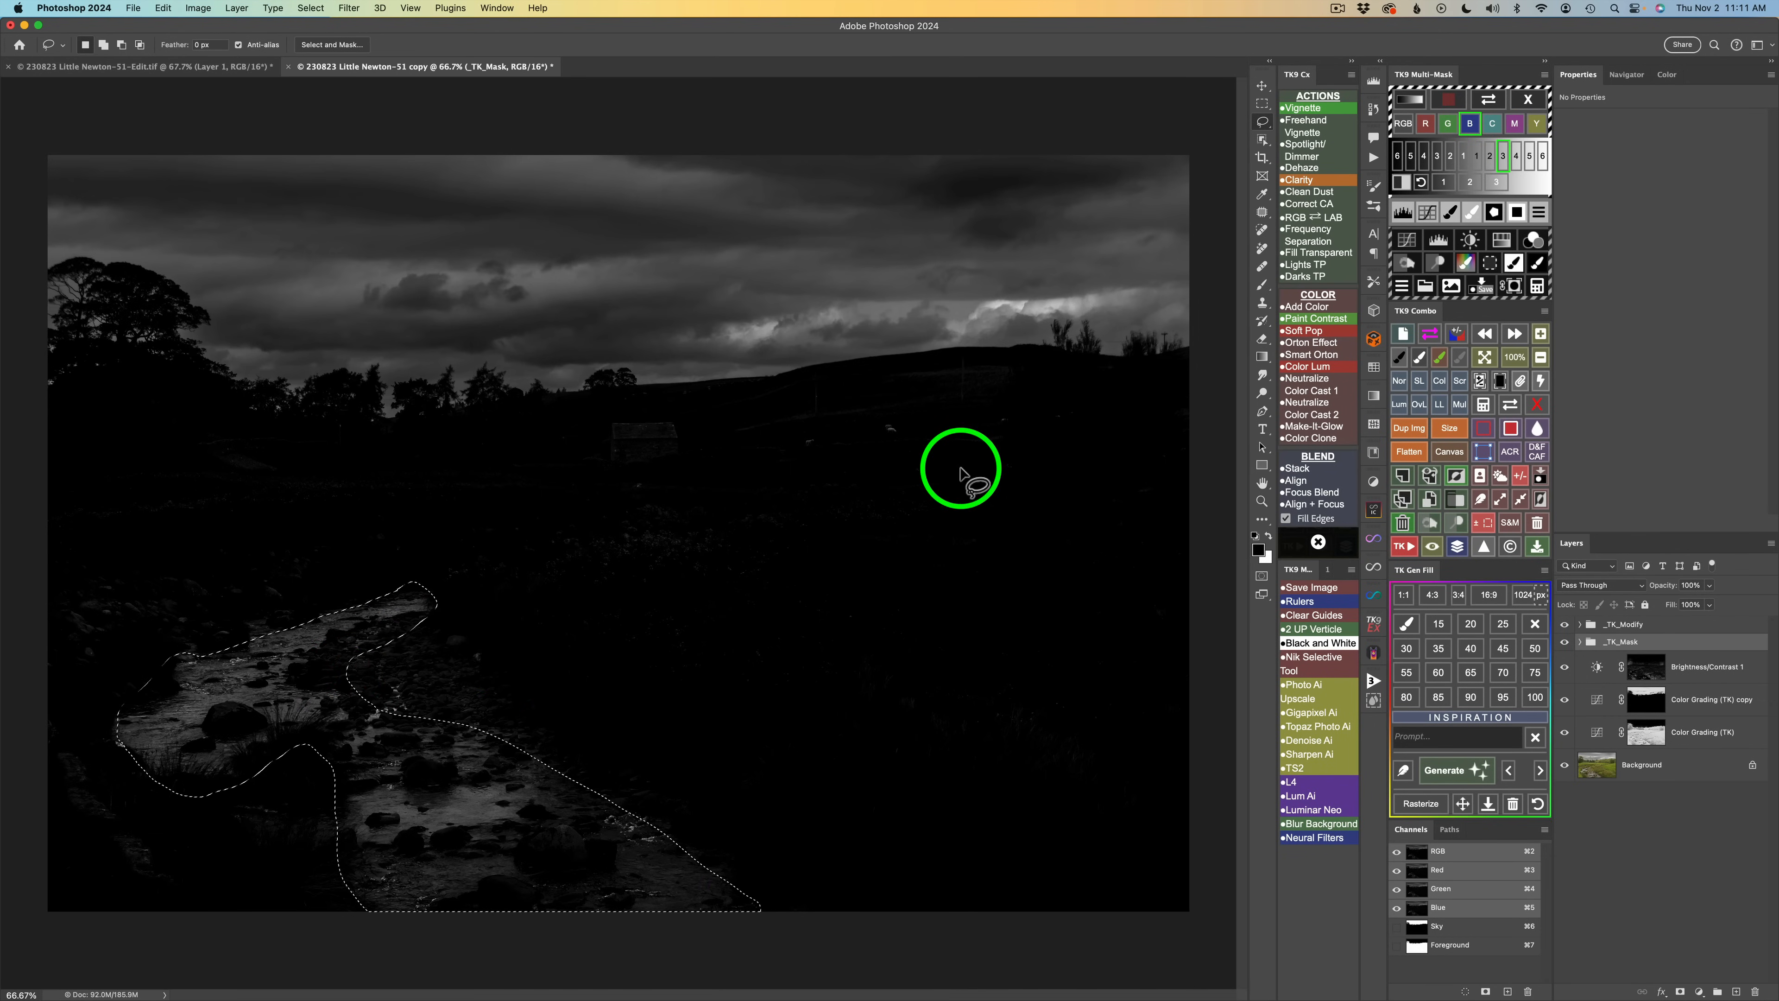
pyautogui.click(1496, 218)
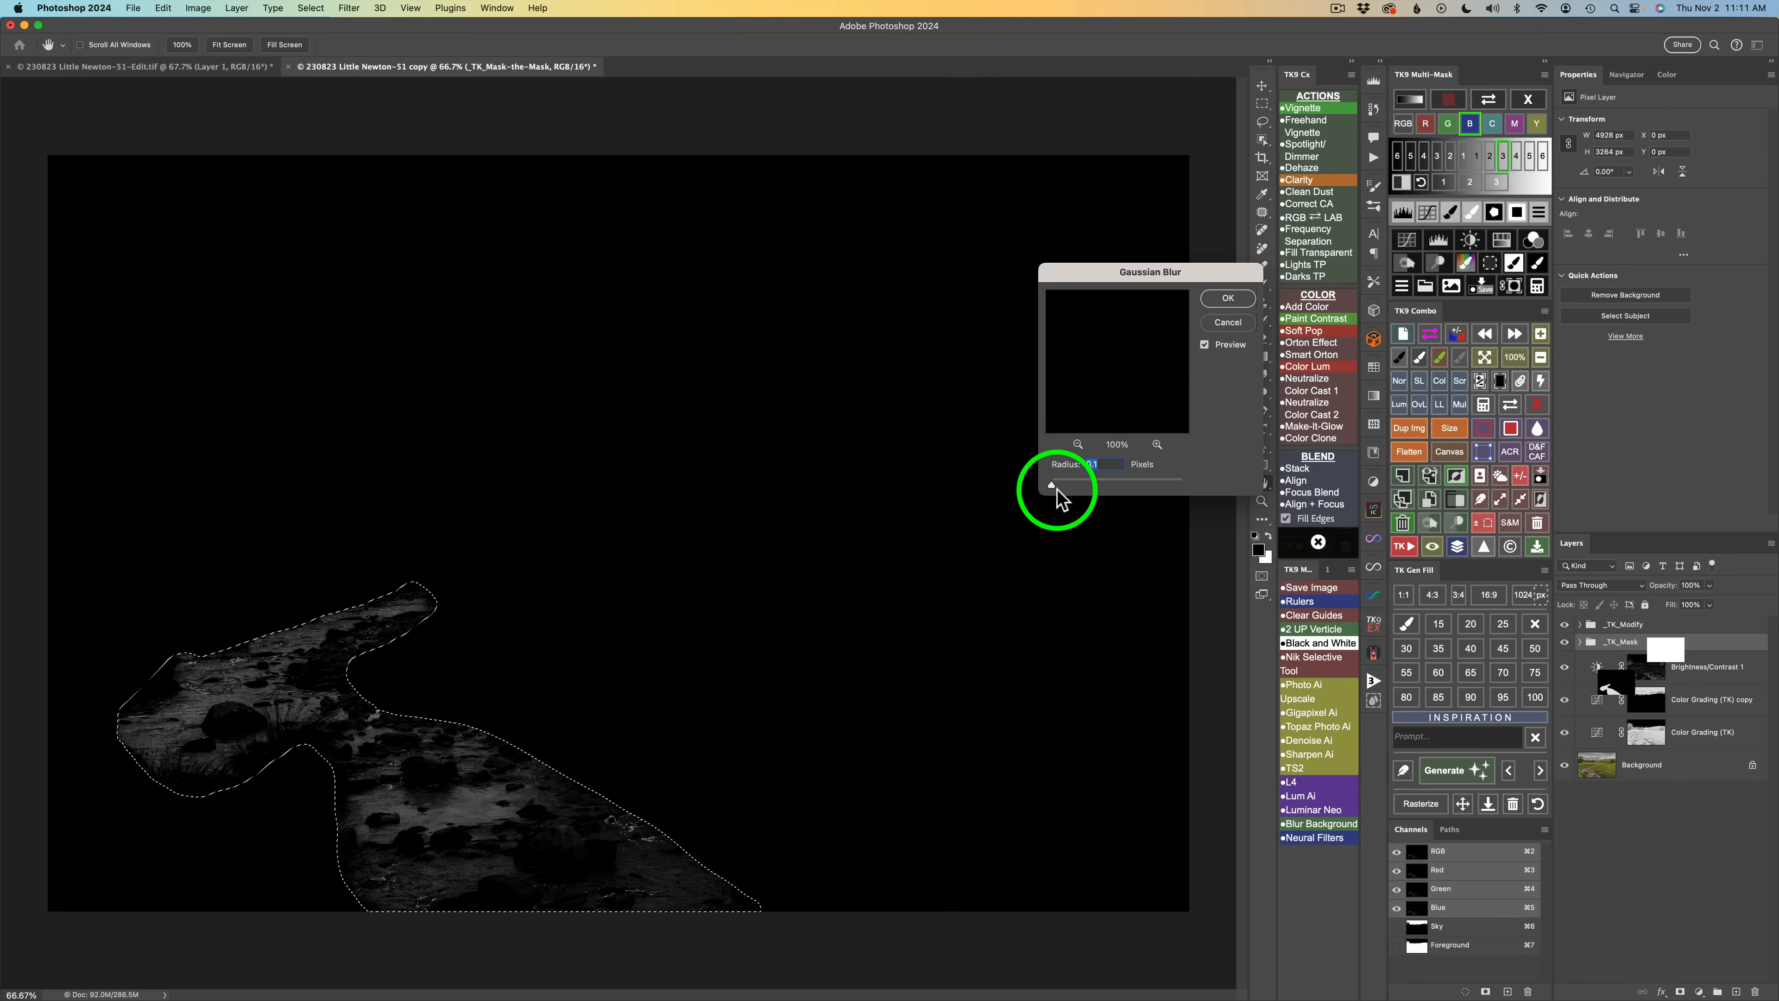
pyautogui.click(1228, 300)
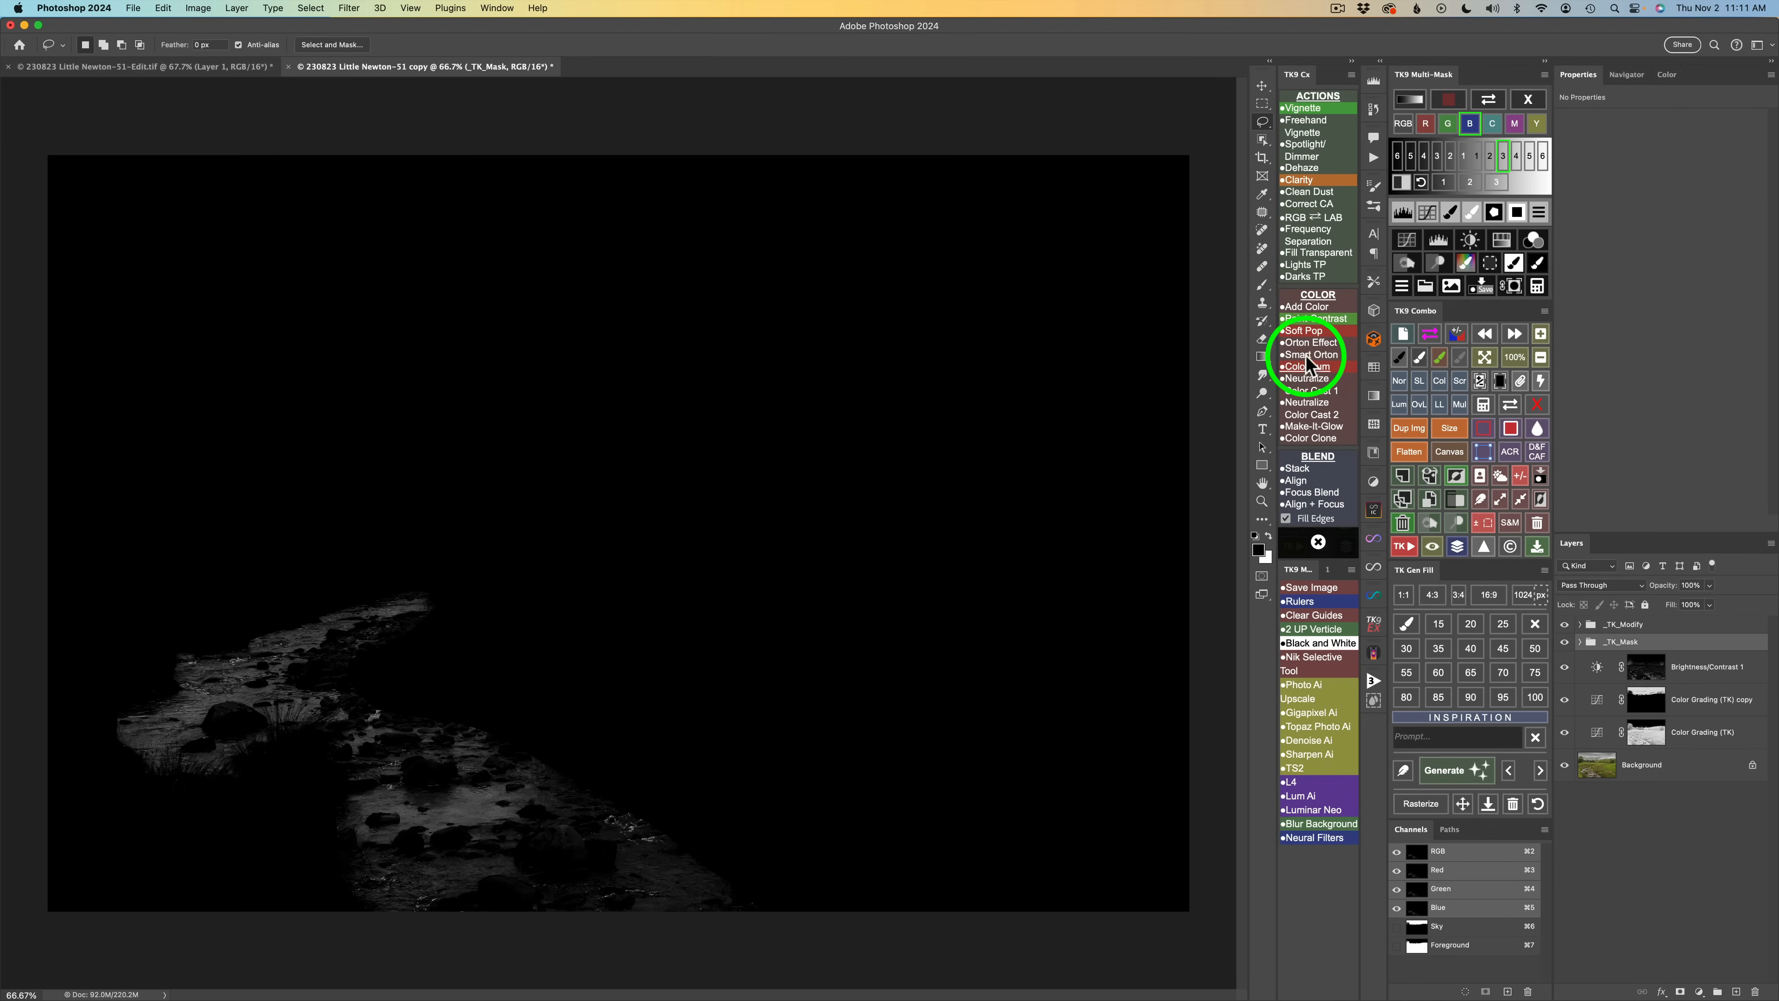
# Add a Brightness/Contrast adjustment through the stream mask with brightness -47 and contrast -21, toggling it to compare.
pyautogui.click(1470, 240)
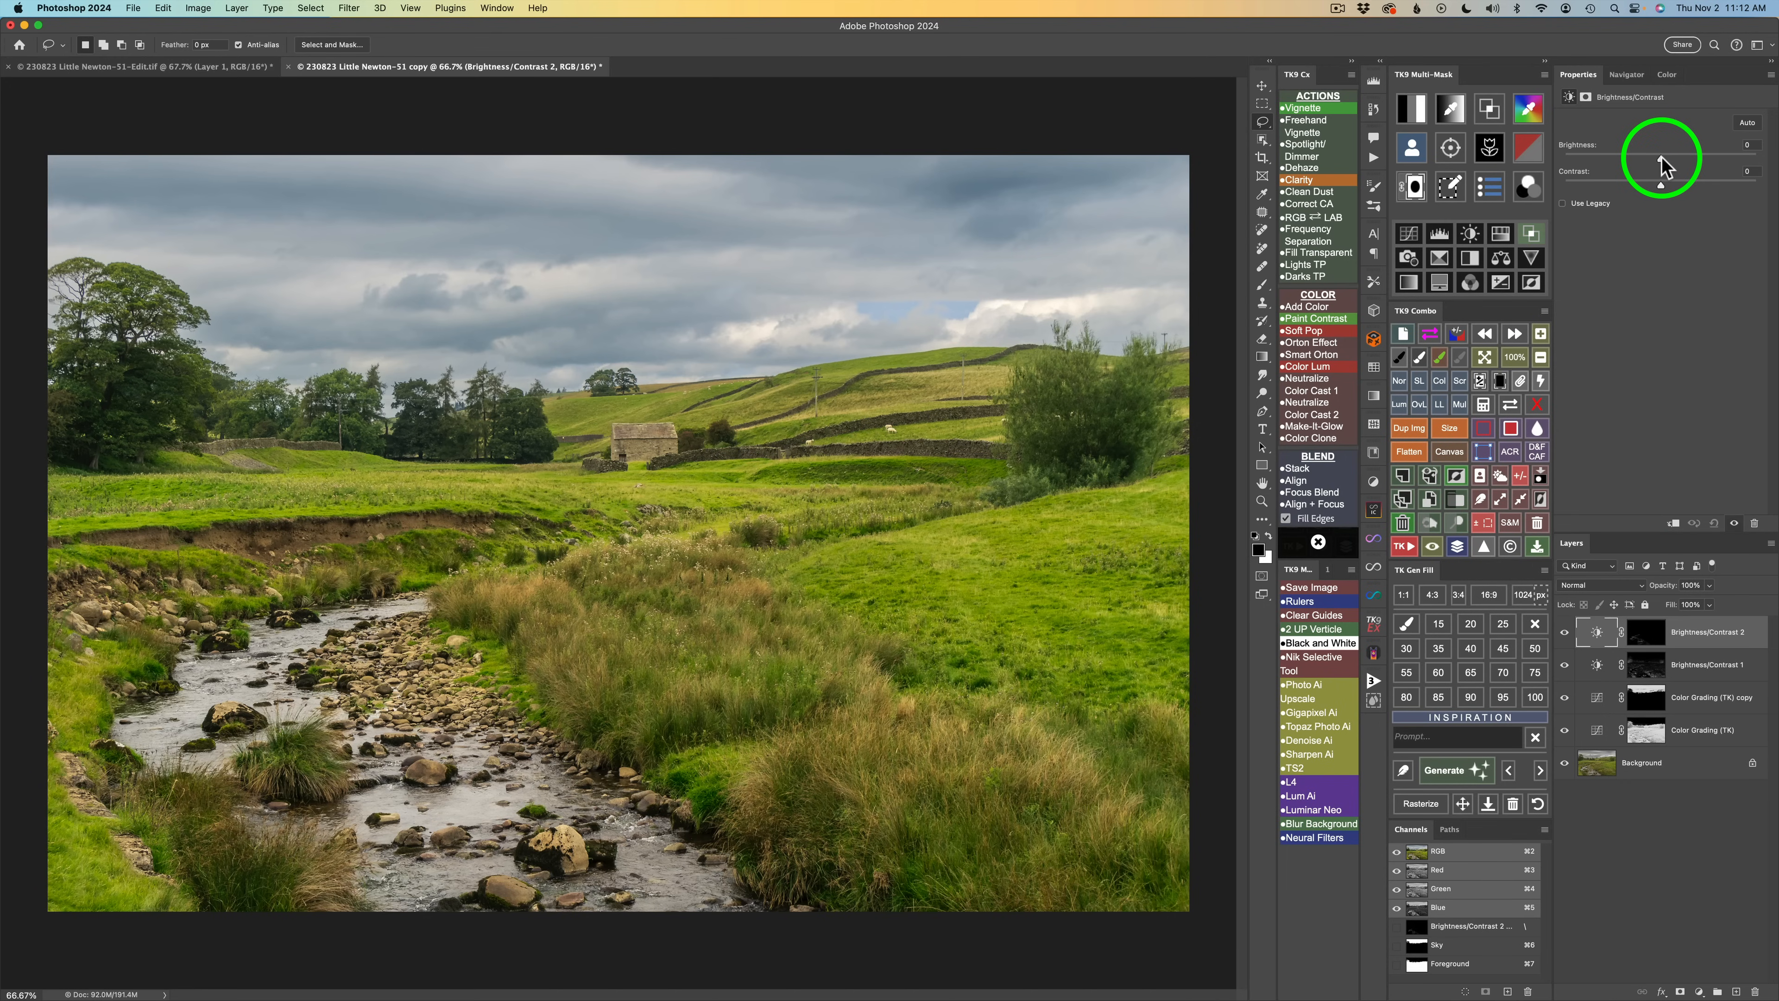
pyautogui.moveTo(1659, 155)
pyautogui.mouseDown()
pyautogui.moveTo(1588, 154)
pyautogui.moveTo(1629, 156)
pyautogui.mouseUp()
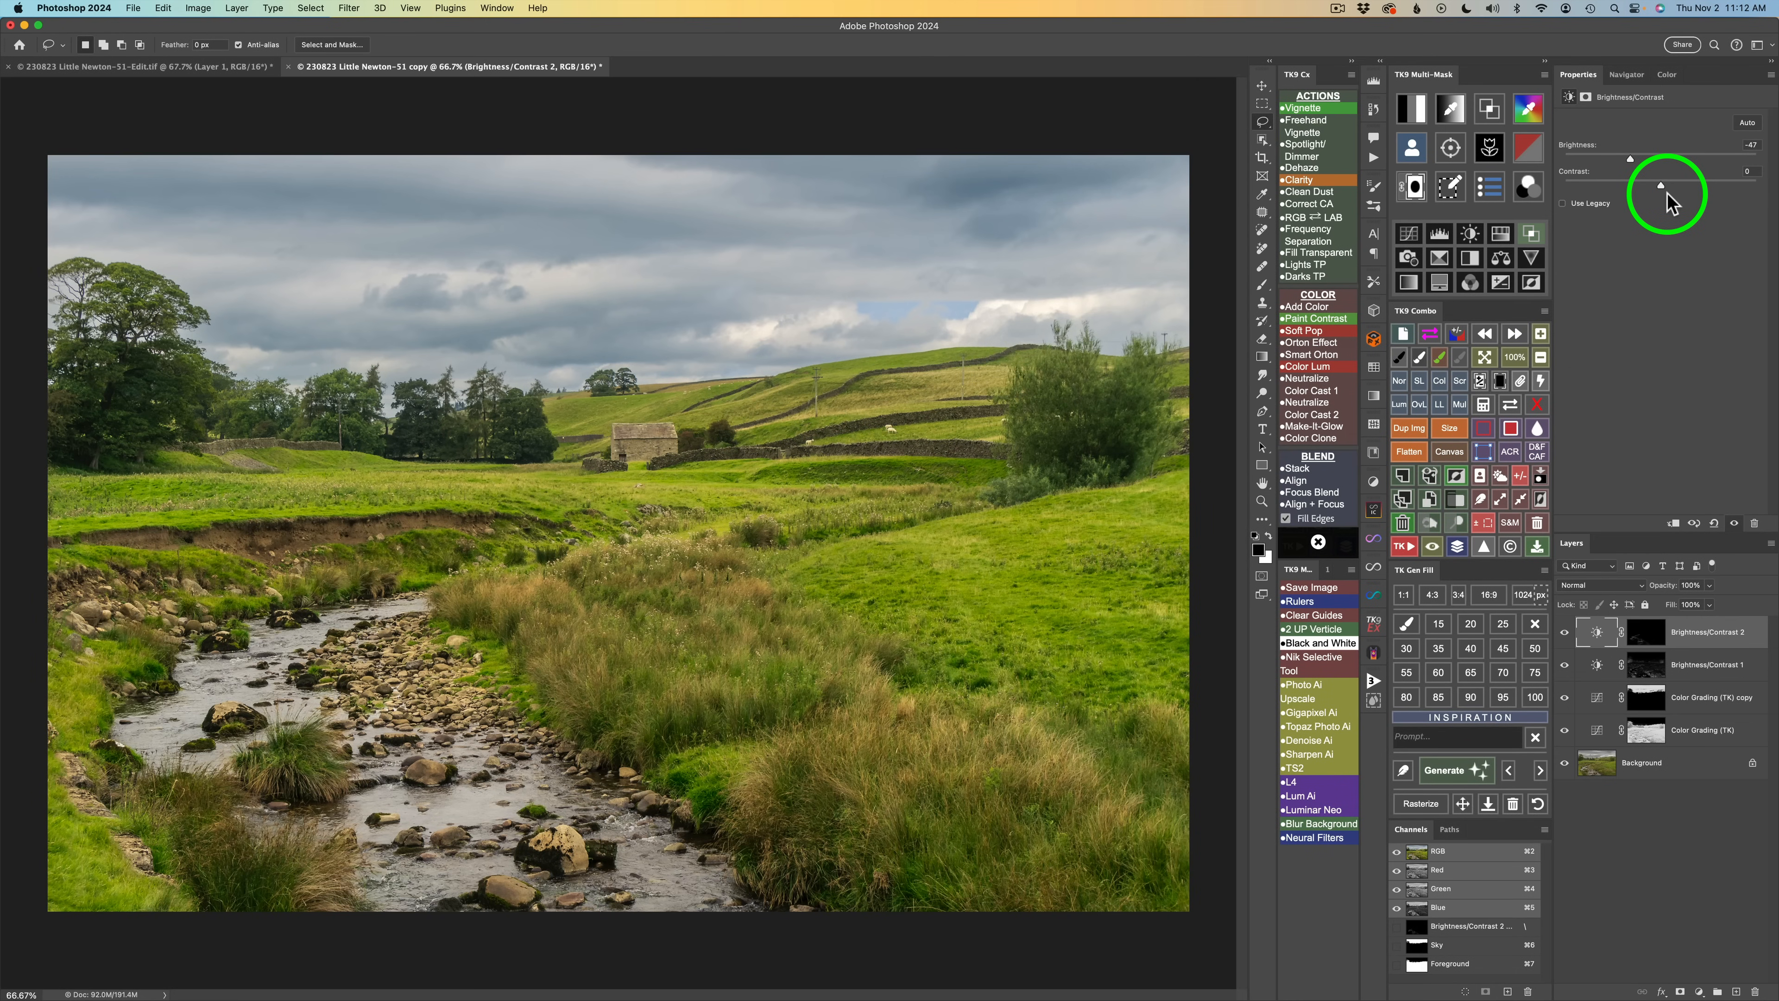
pyautogui.moveTo(1663, 184); pyautogui.dragTo(1620, 184)
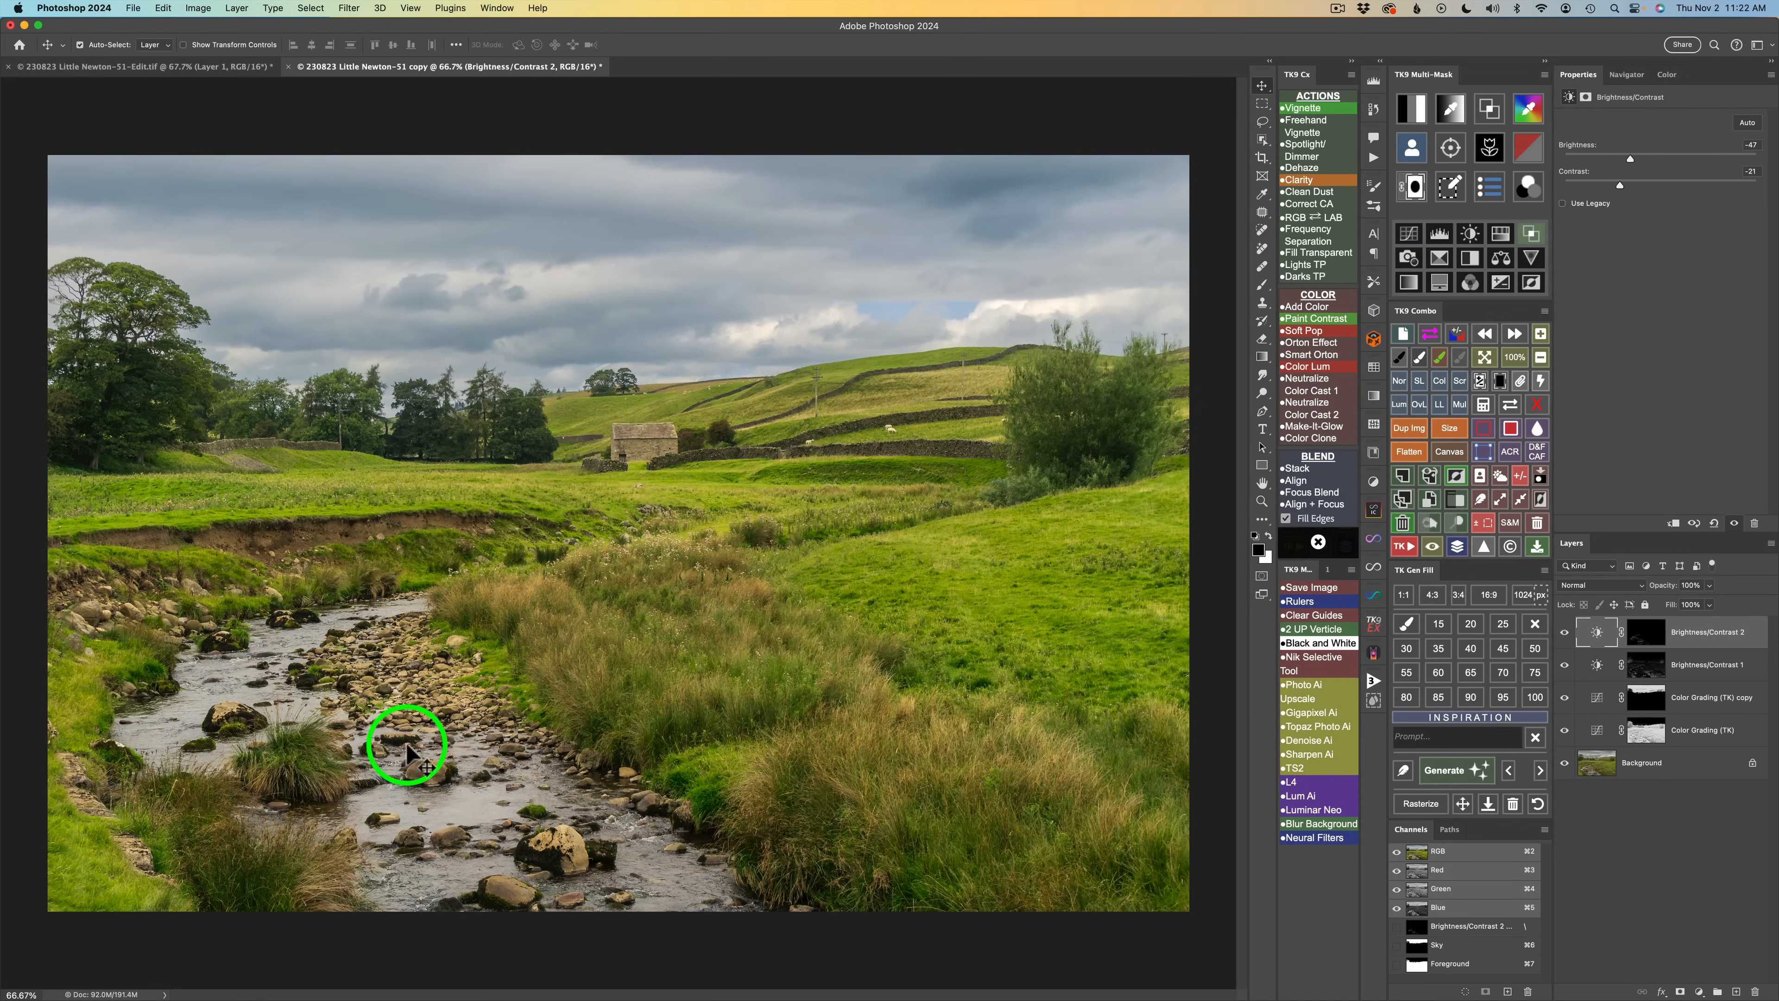
pyautogui.click(1564, 633)
pyautogui.click(1565, 633)
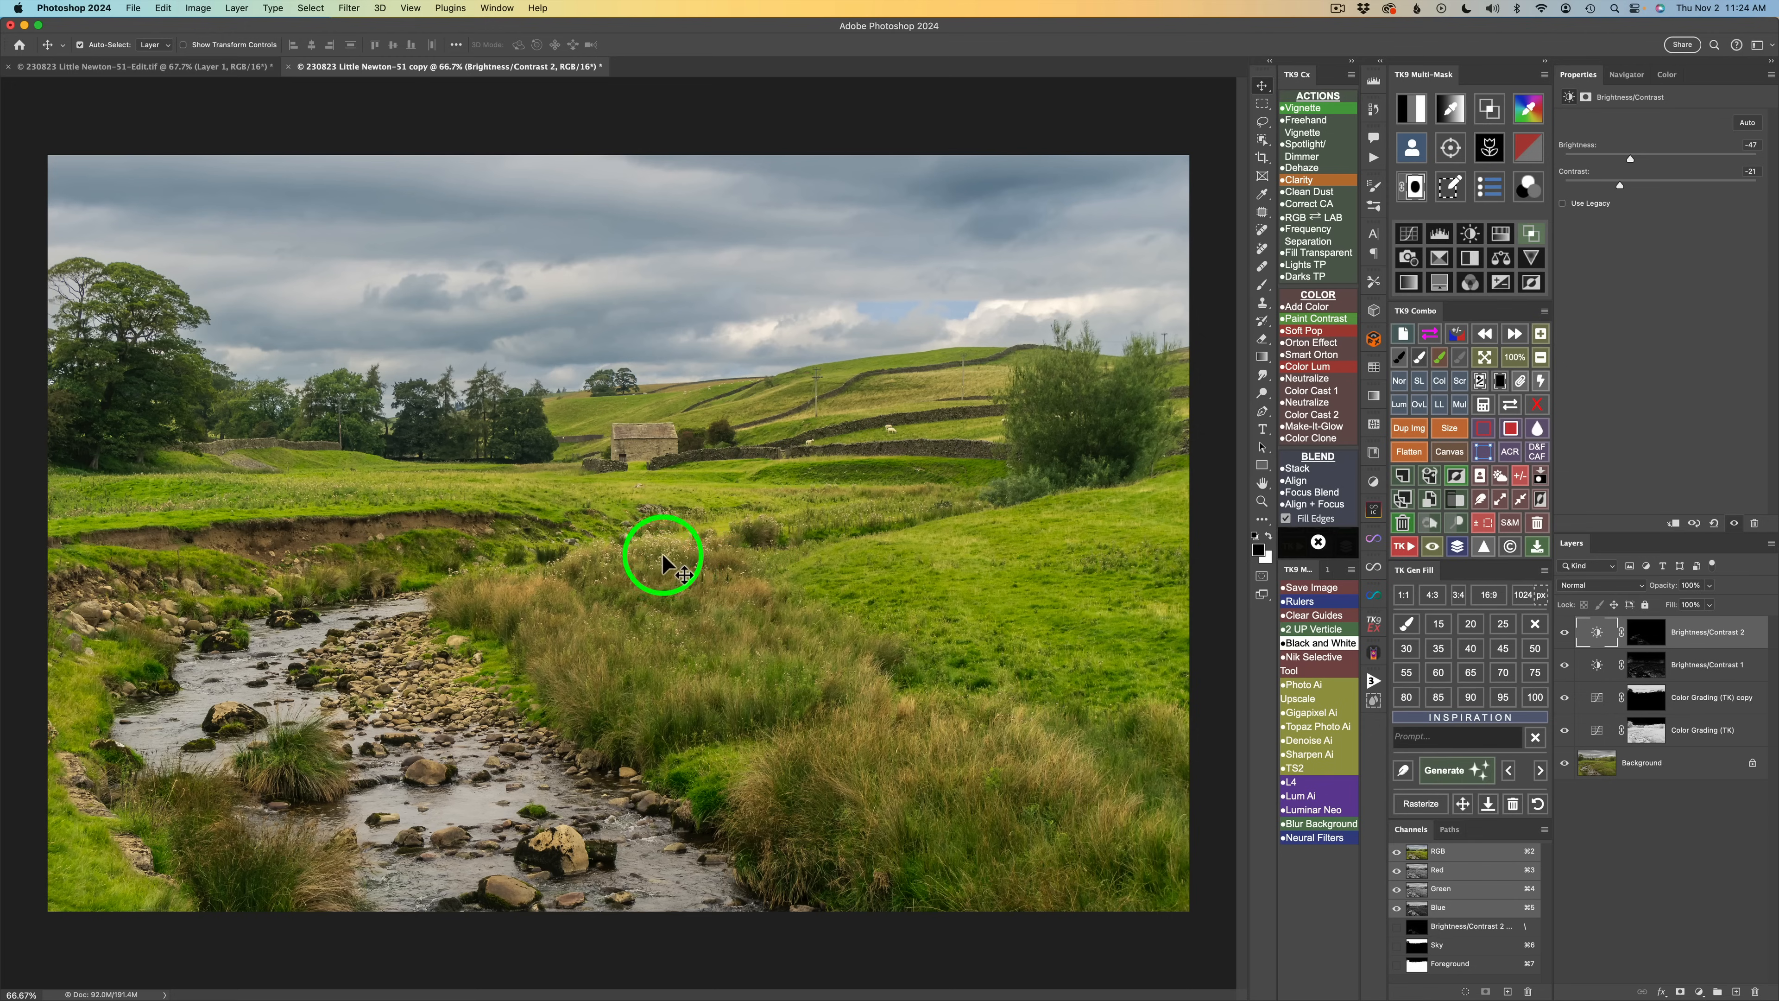
# Set the foreground color by sampling the green grass in the photo to build a color mask.
pyautogui.click(1530, 112)
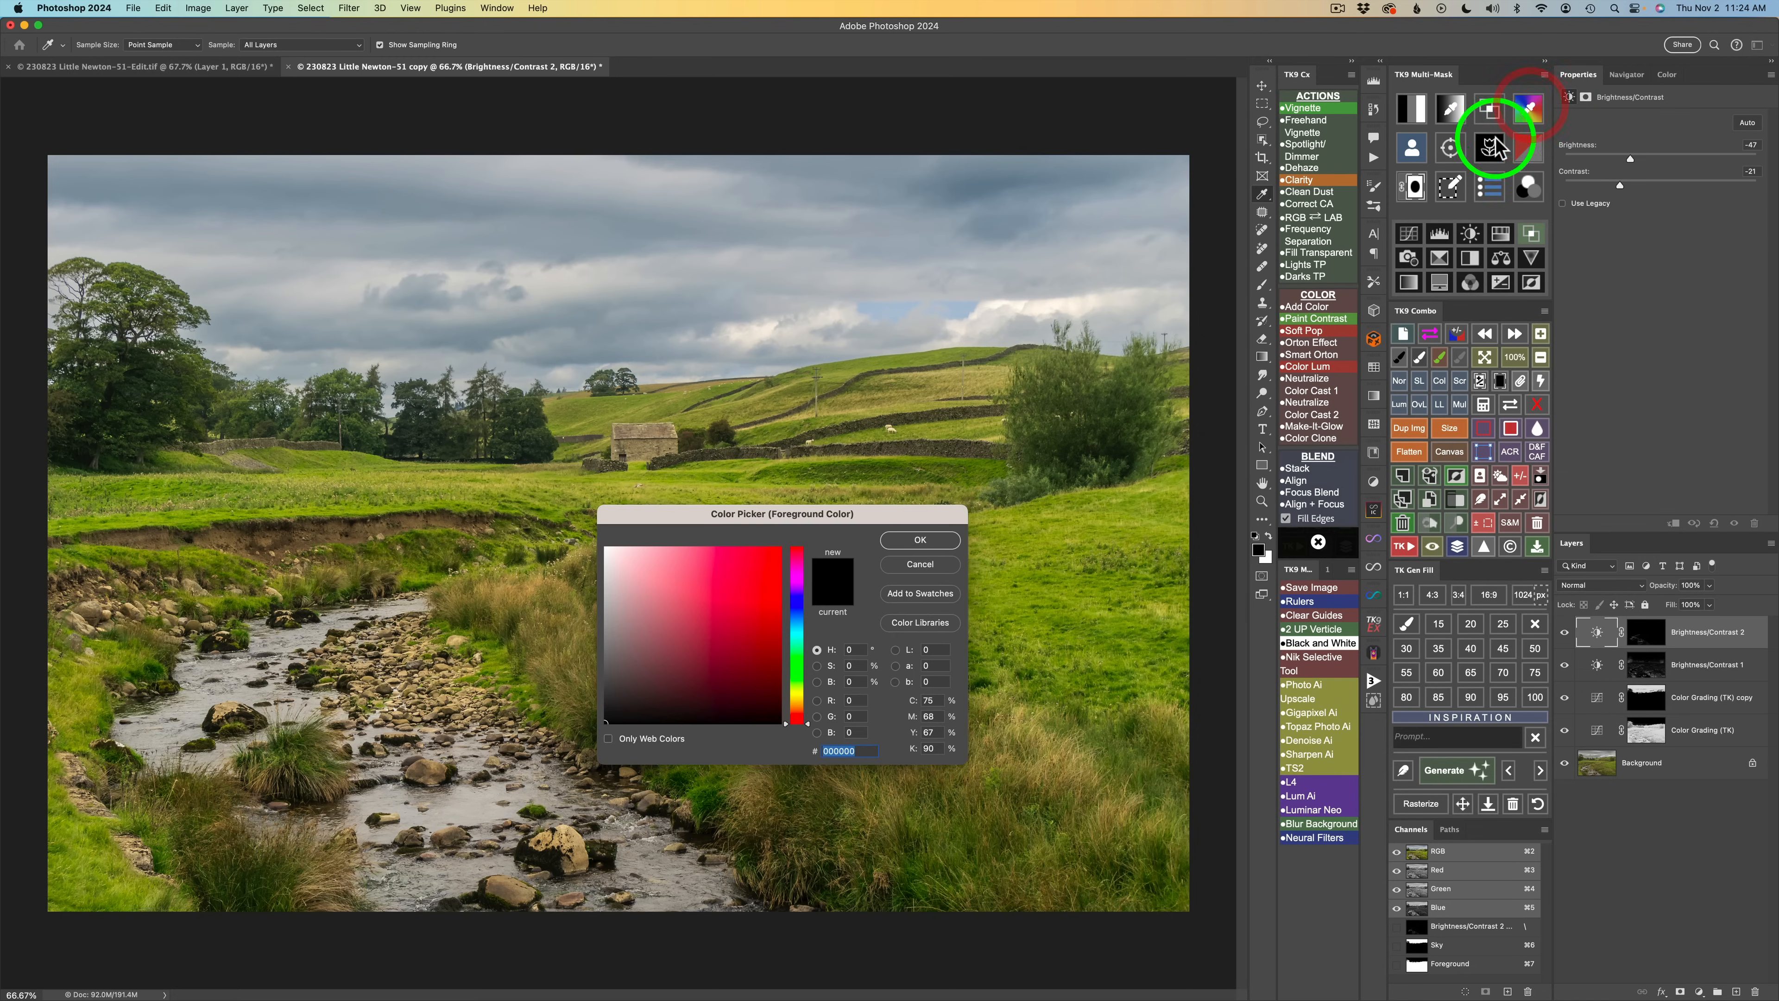
pyautogui.moveTo(791, 520); pyautogui.dragTo(1228, 555)
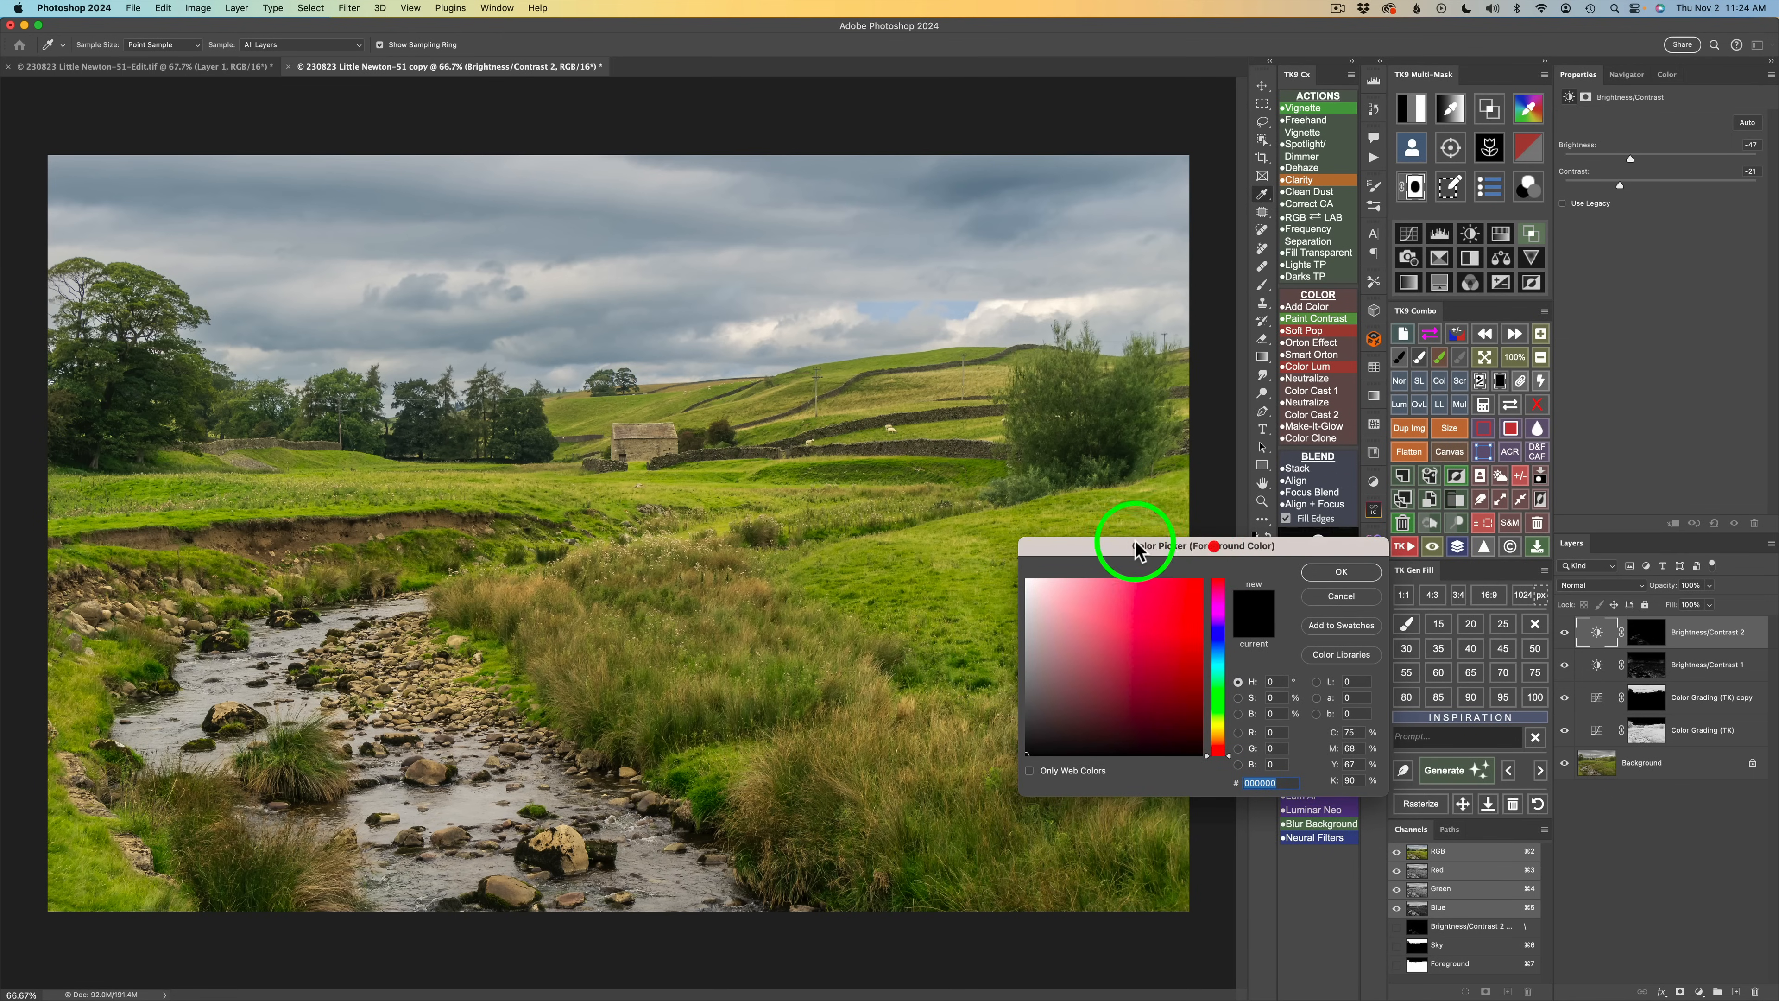
pyautogui.click(934, 543)
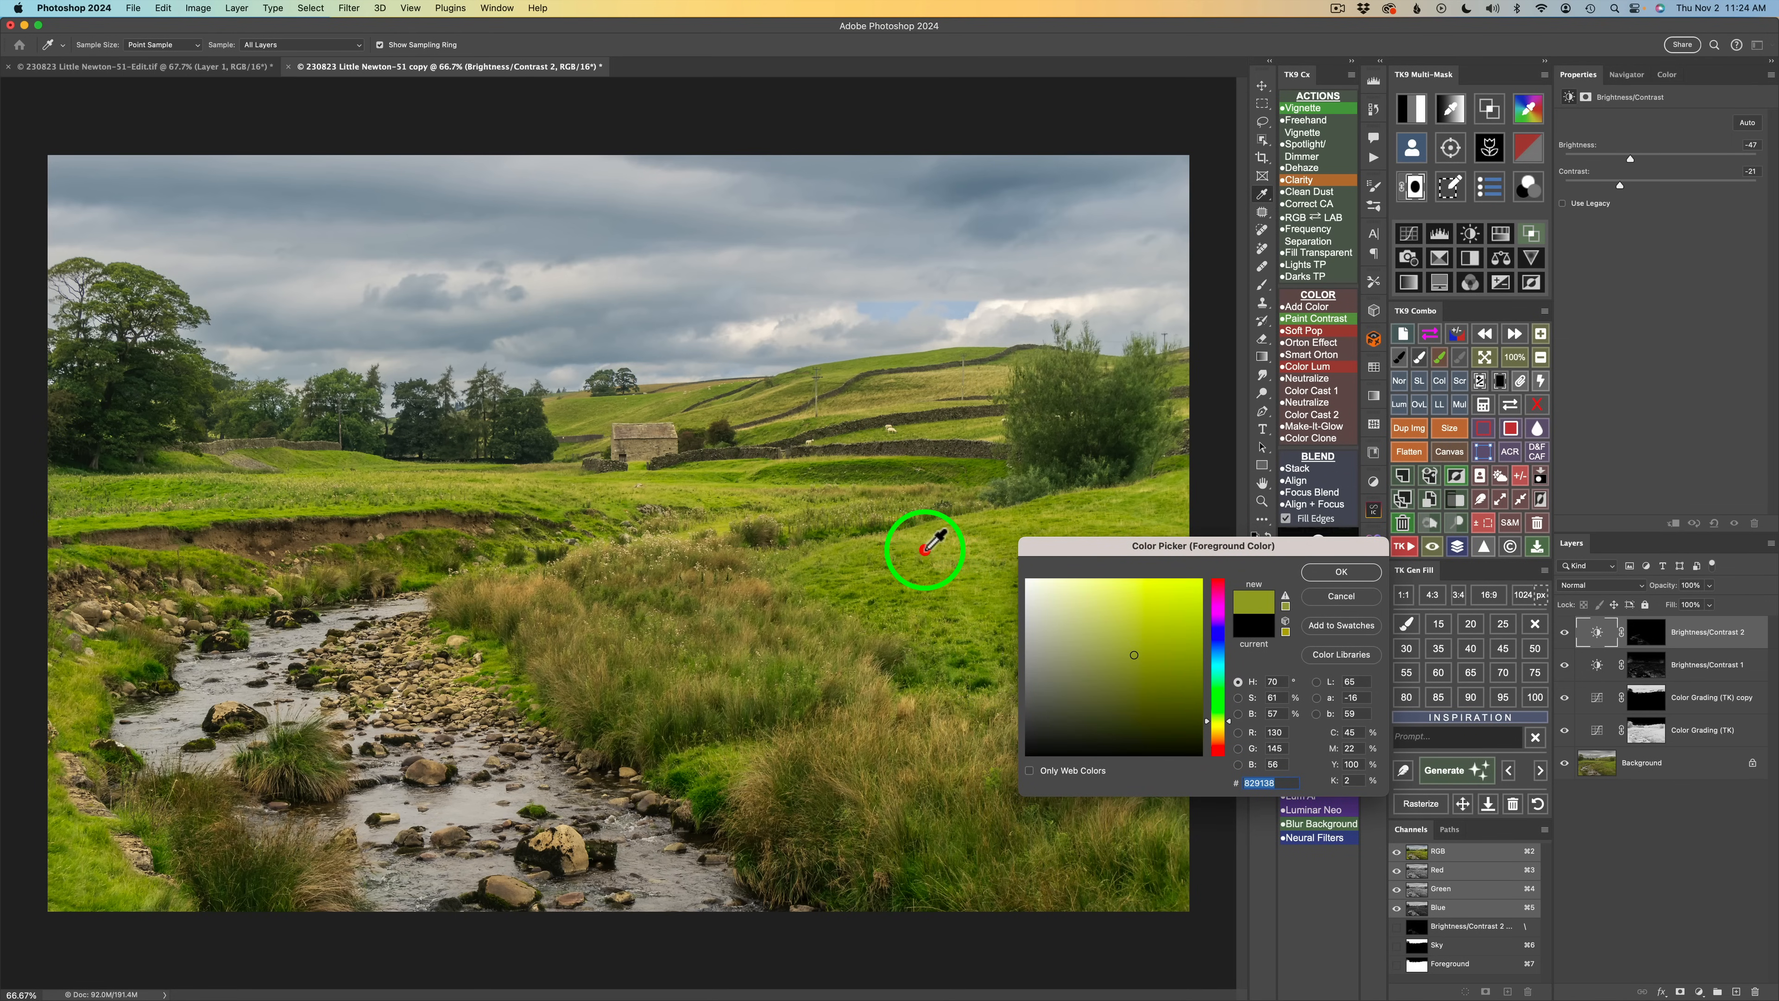
pyautogui.click(1335, 573)
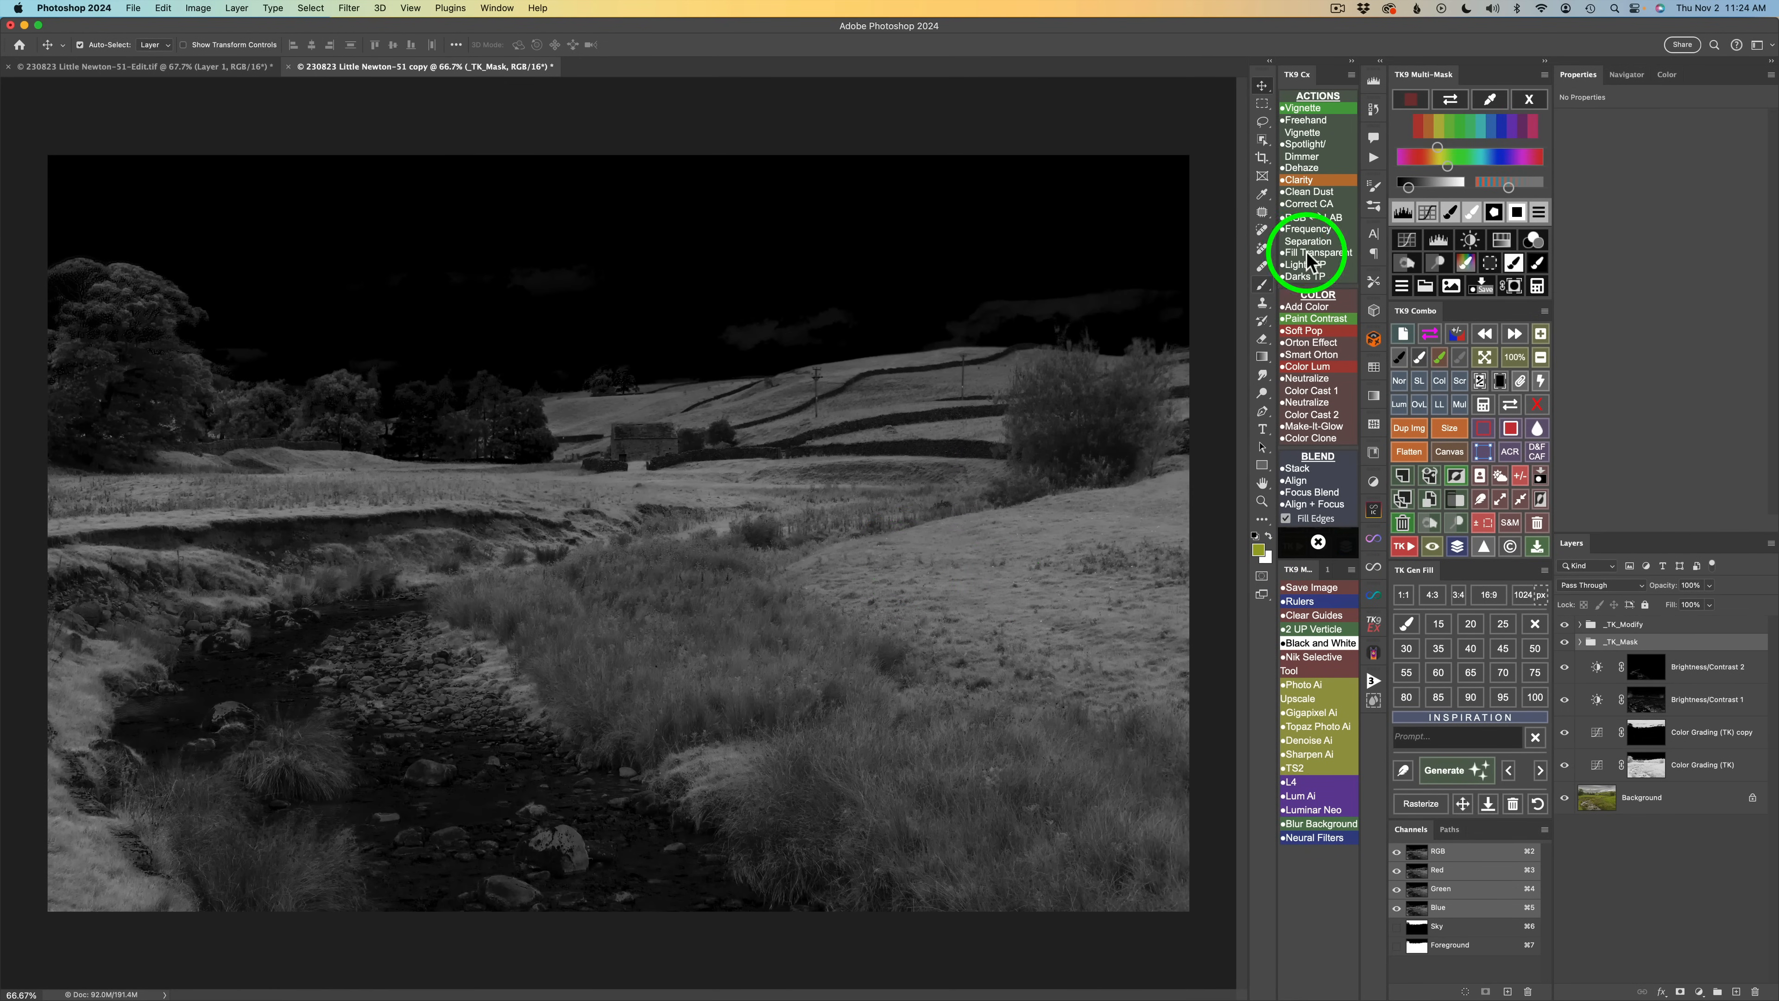
# Add a Hue/Saturation adjustment through the color mask, targeting Yellows on the grass with hue +5 and saturation -16.
pyautogui.click(1503, 241)
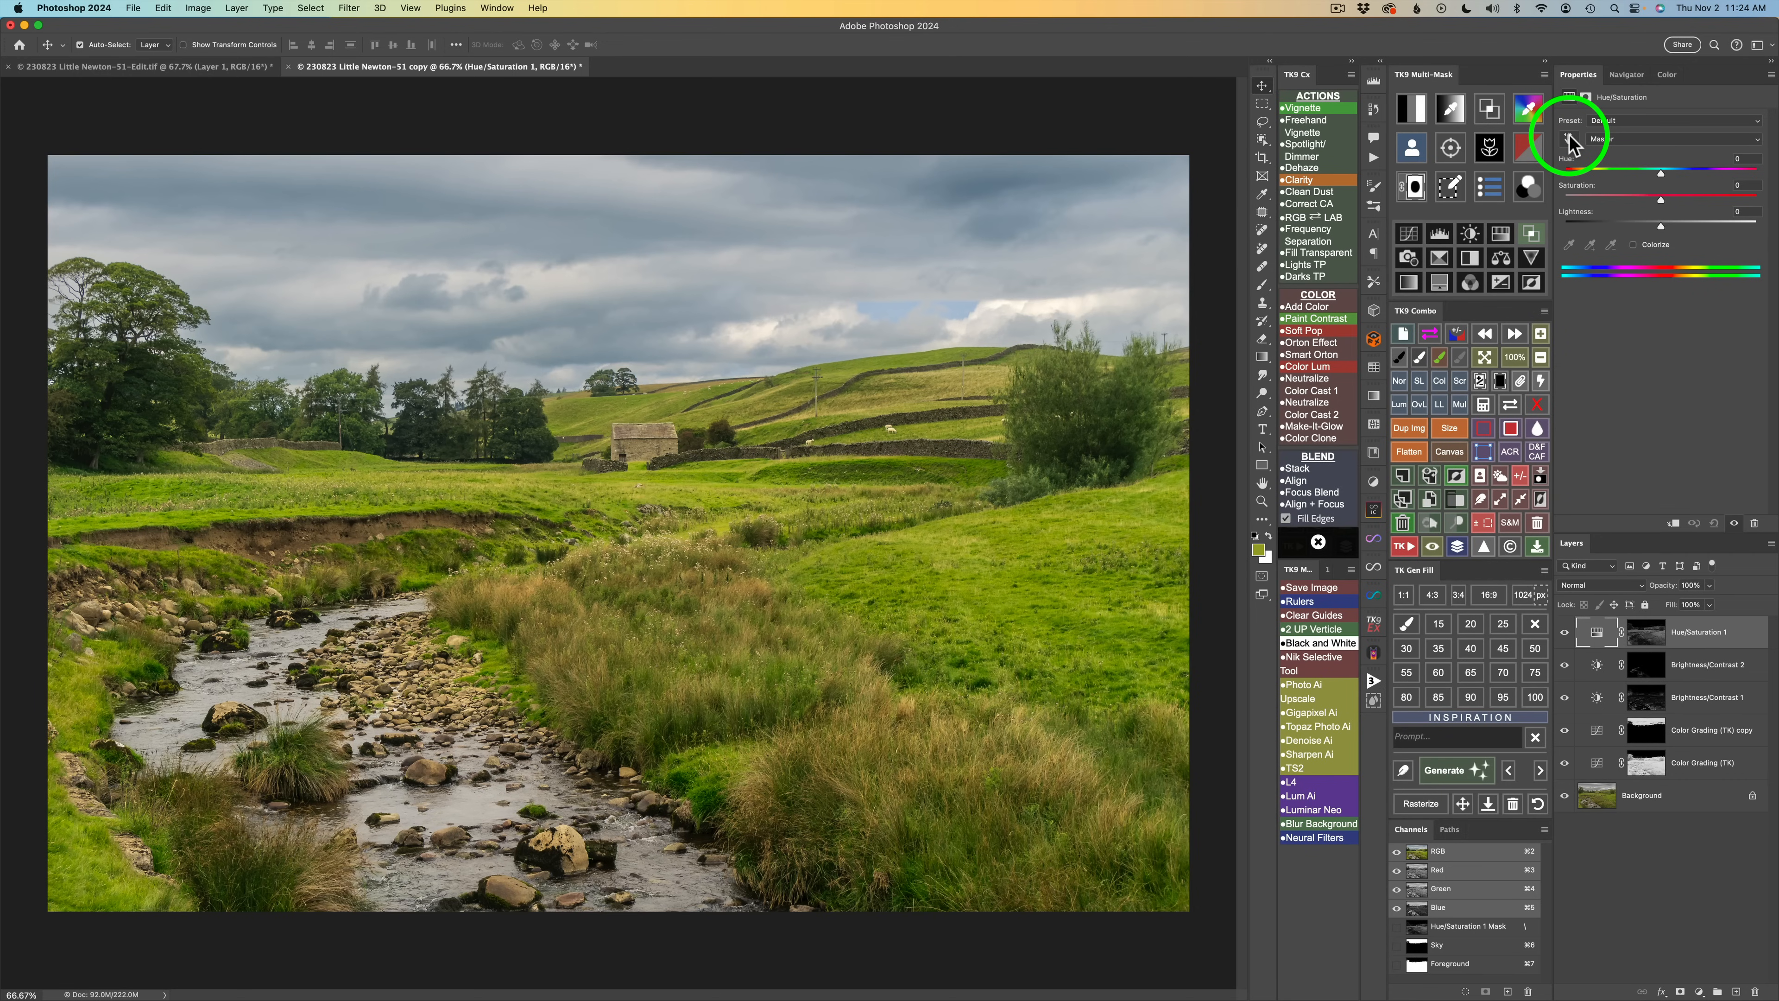
pyautogui.click(1569, 136)
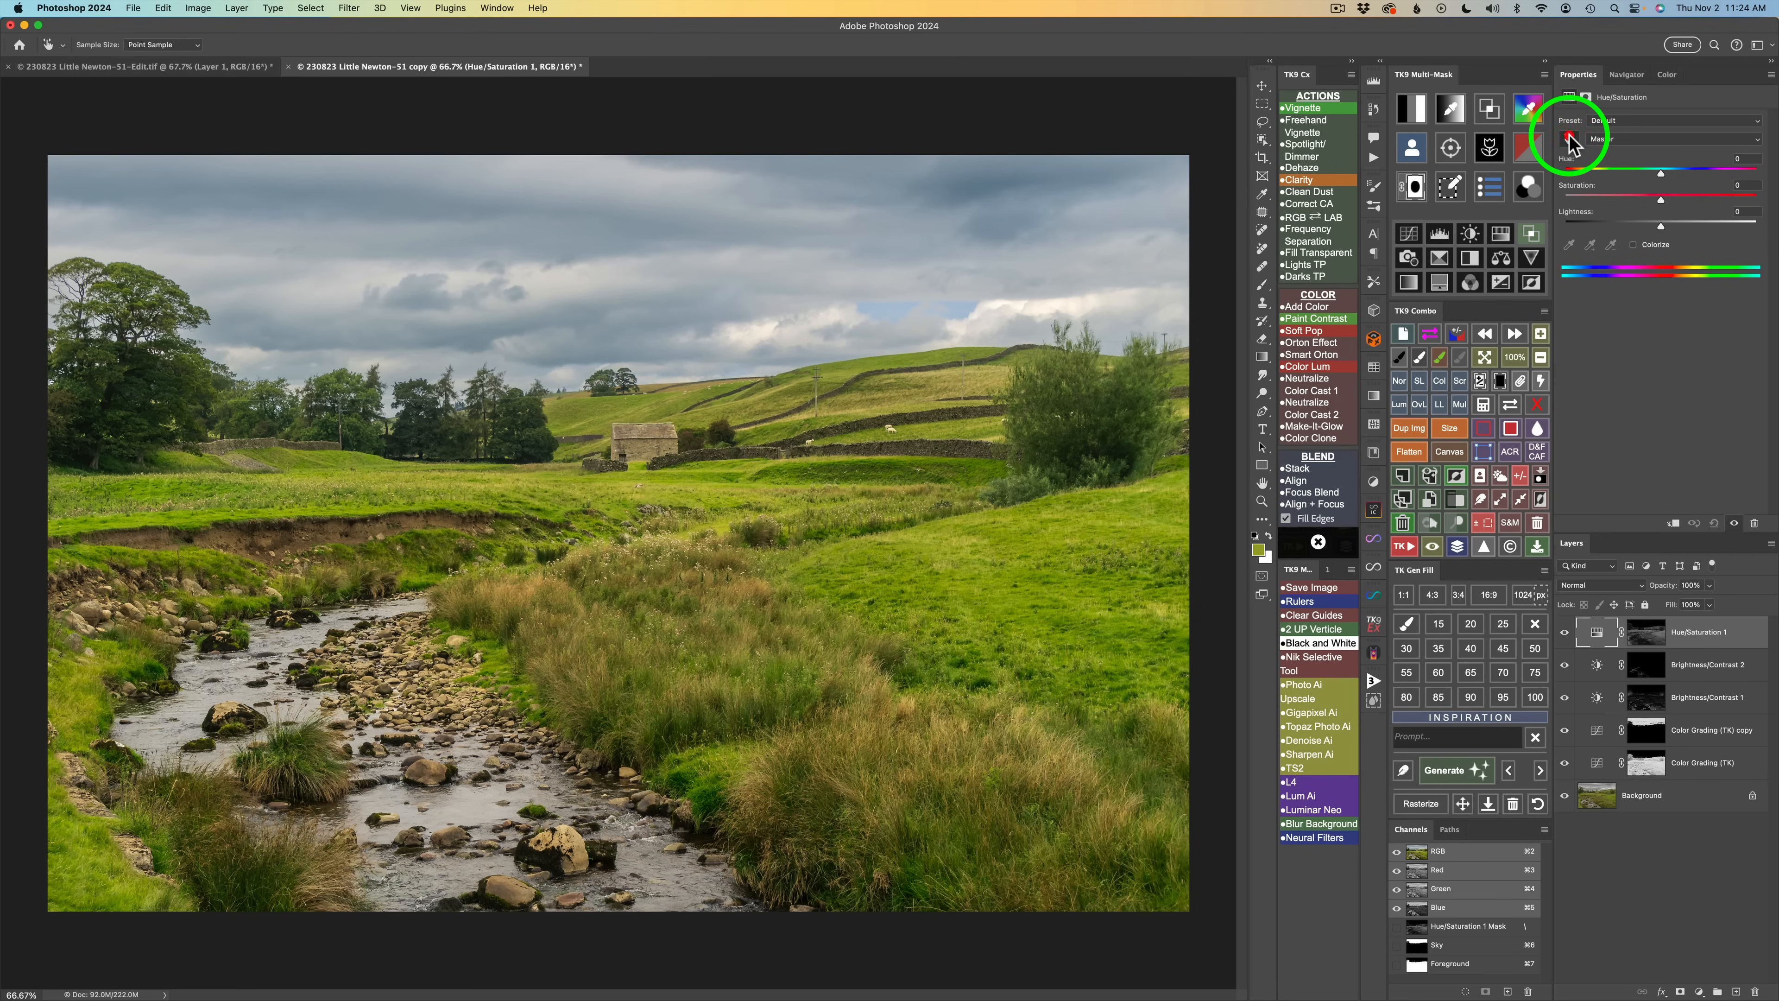
pyautogui.click(993, 529)
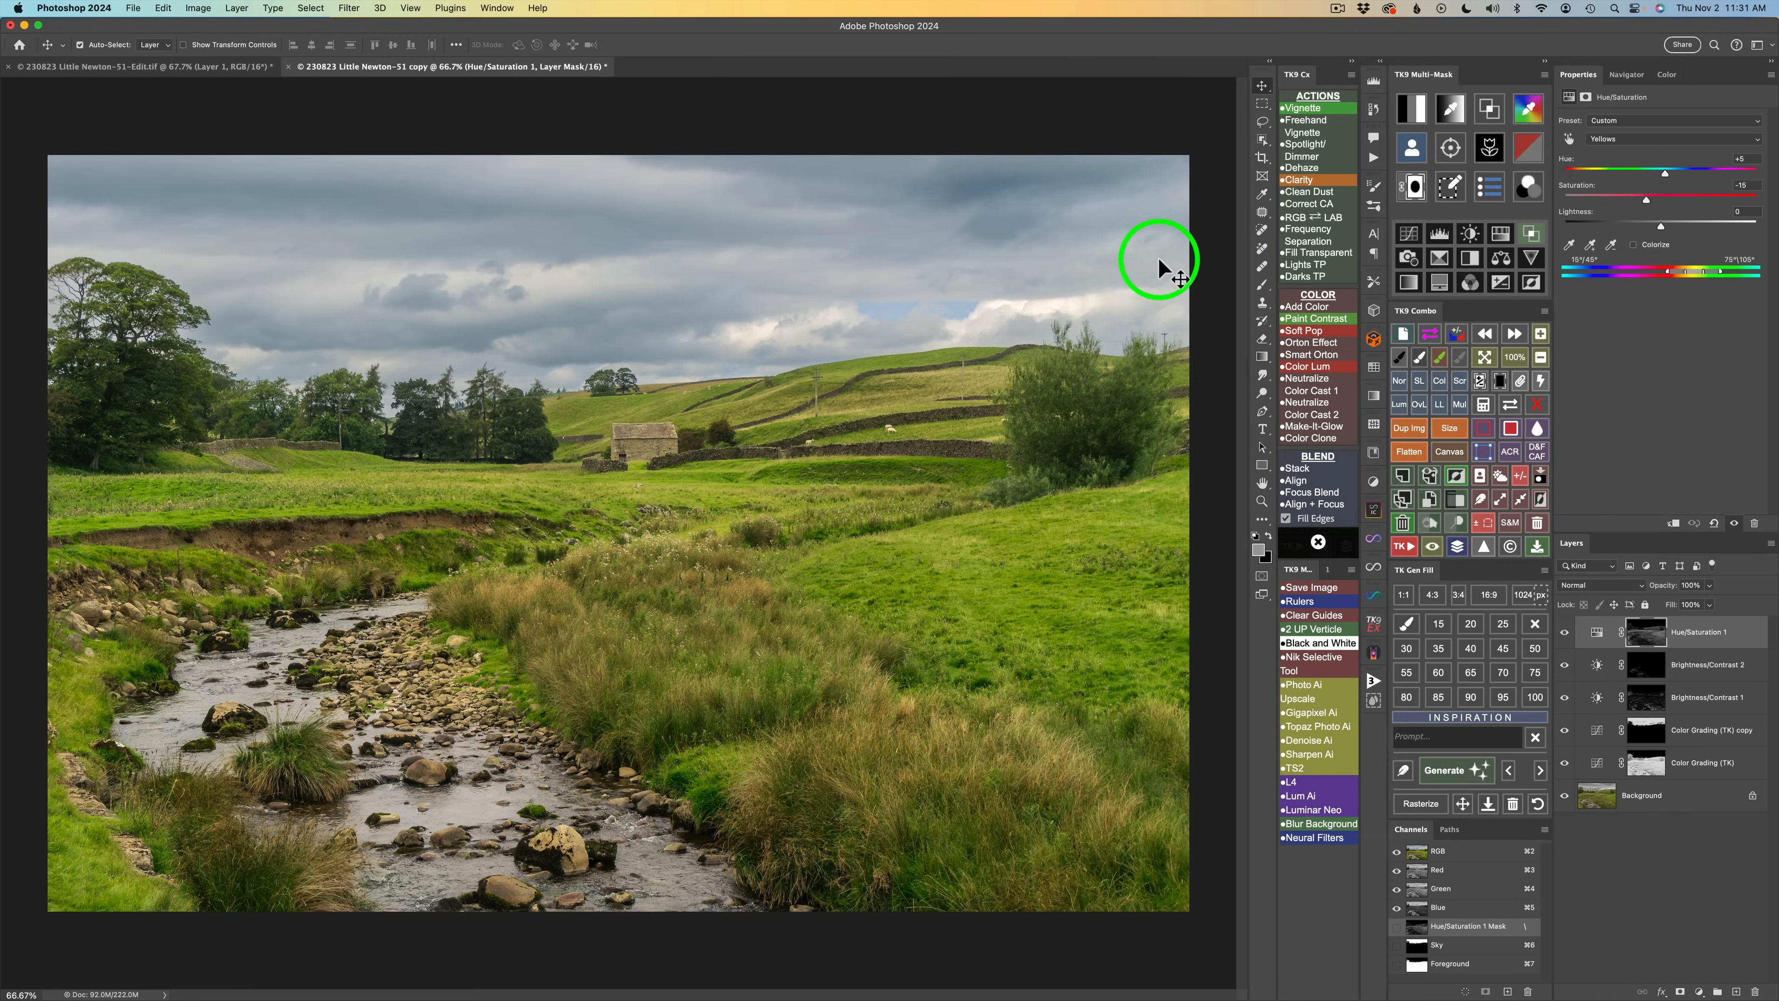
# Select the stone barn and the dry-stone walls across the hillside with the Object Selection tool.
pyautogui.click(1262, 140)
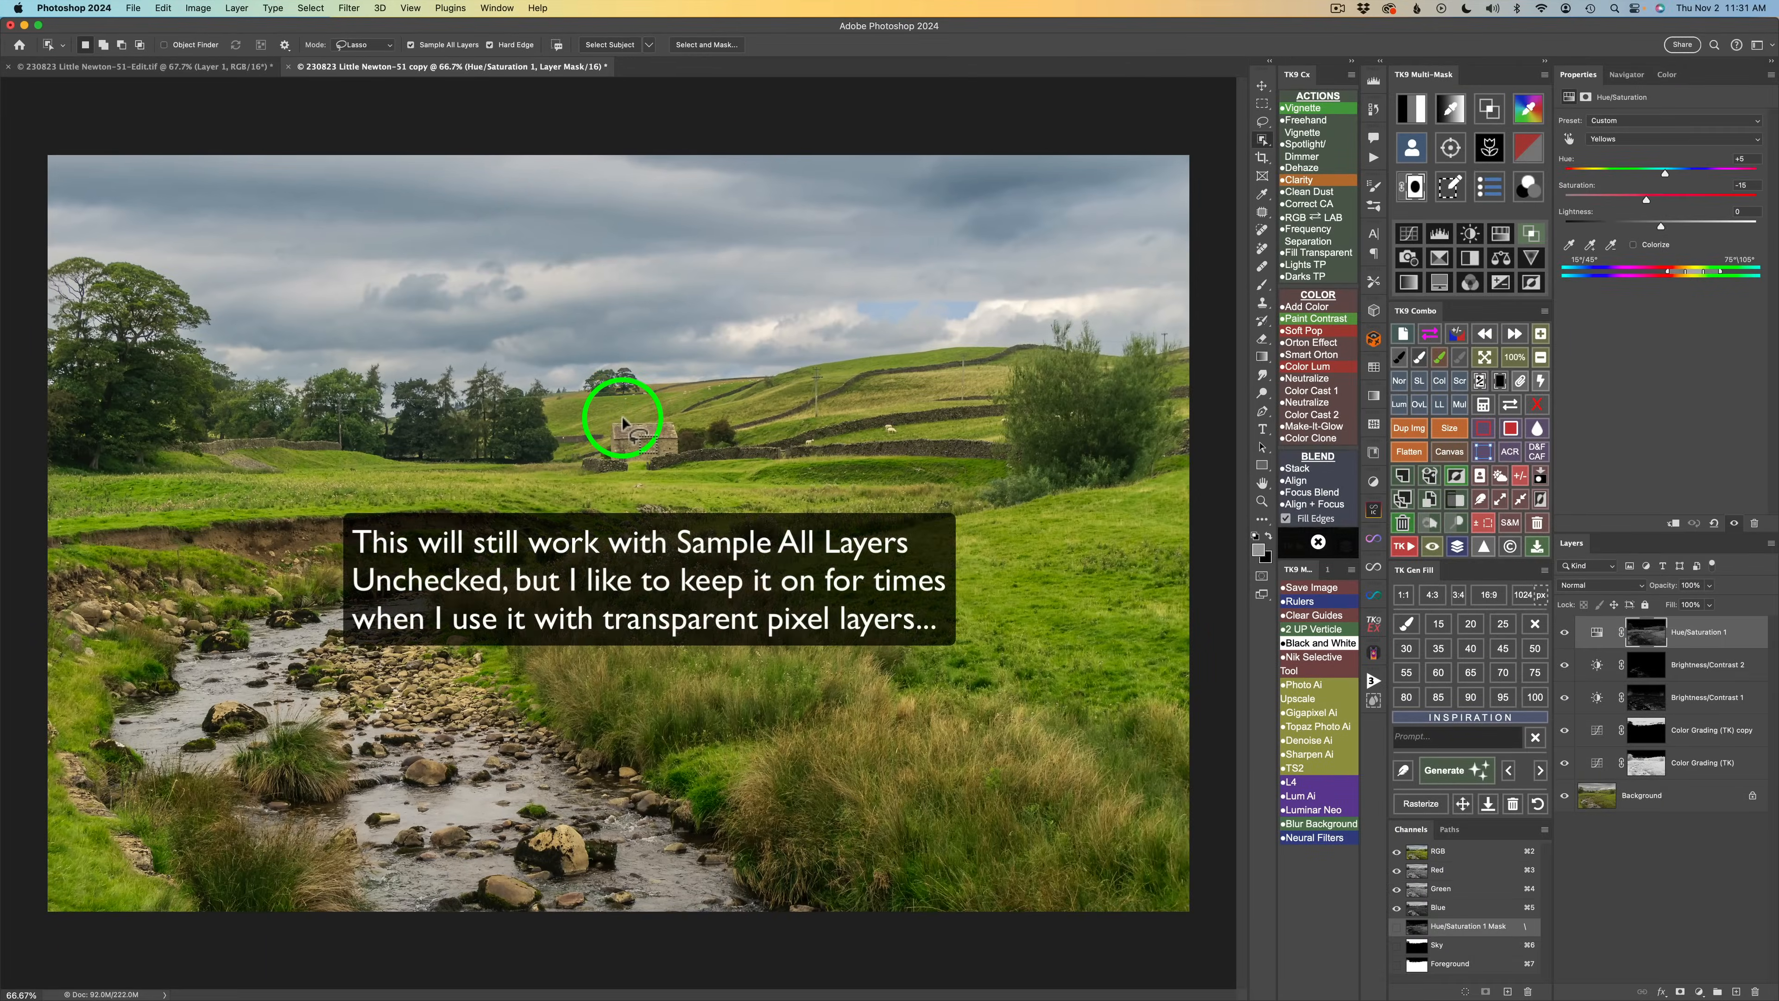
pyautogui.moveTo(617, 422)
pyautogui.mouseDown()
pyautogui.moveTo(609, 458)
pyautogui.moveTo(658, 462)
pyautogui.moveTo(685, 437)
pyautogui.moveTo(599, 415)
pyautogui.mouseUp()
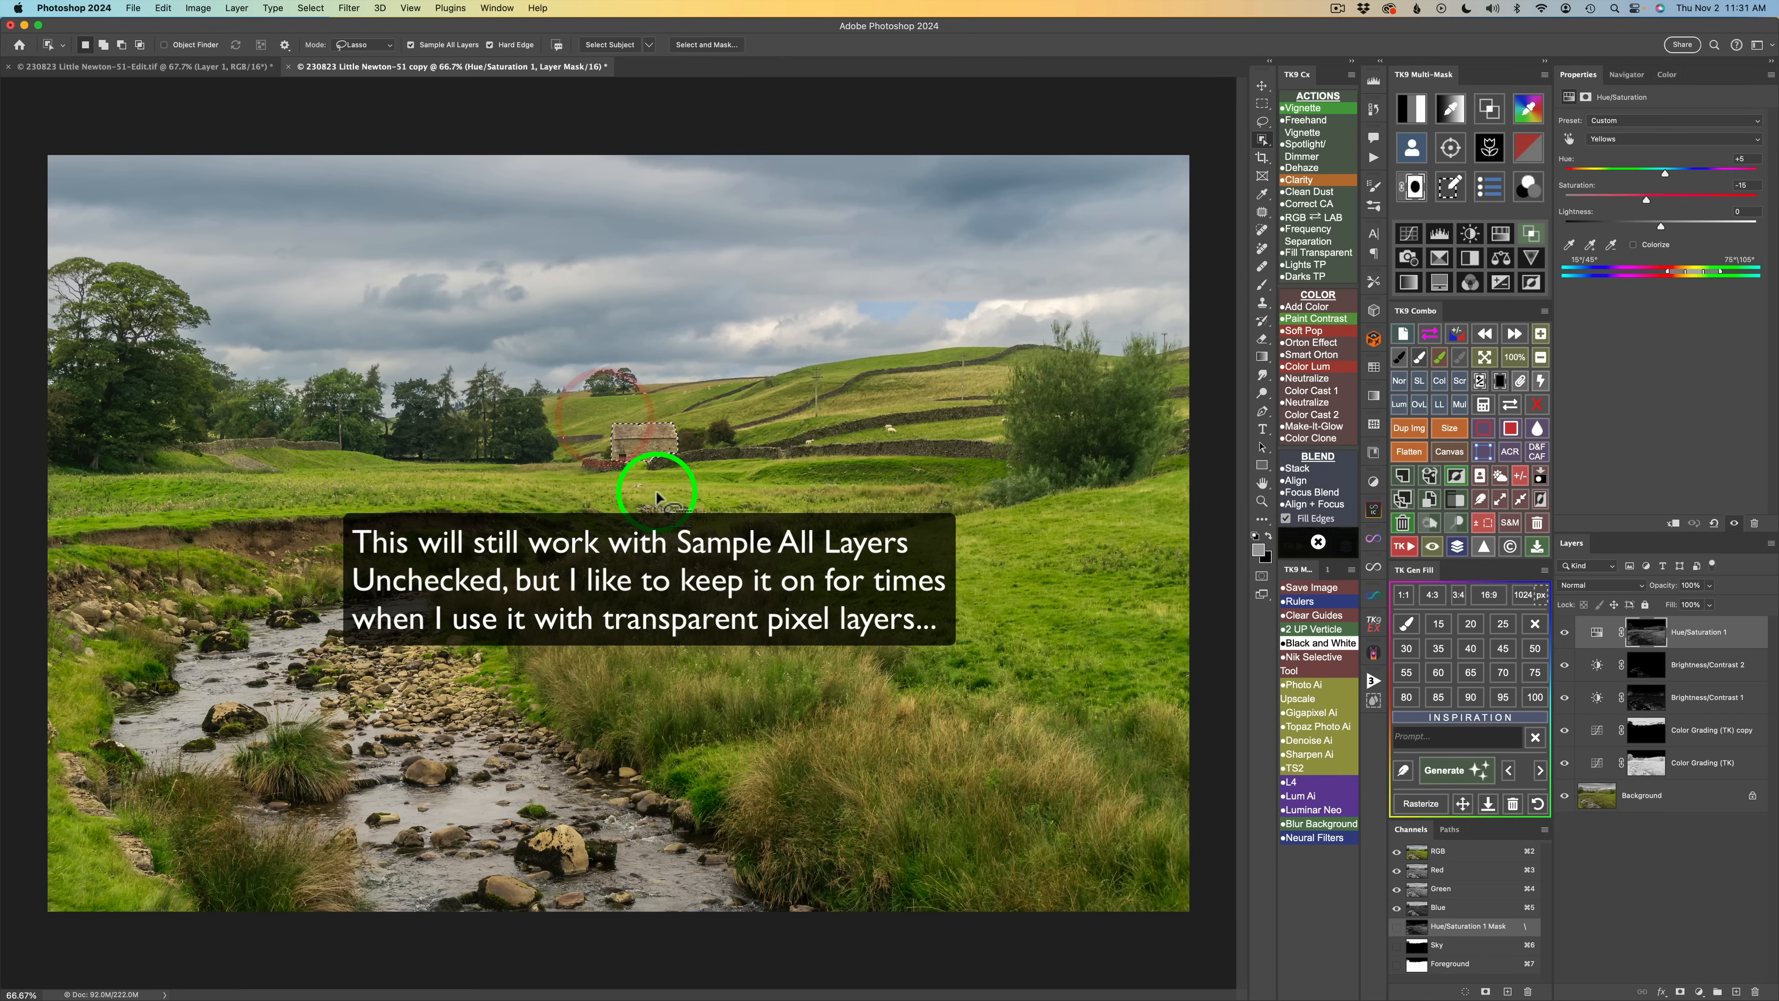
pyautogui.press('shift')
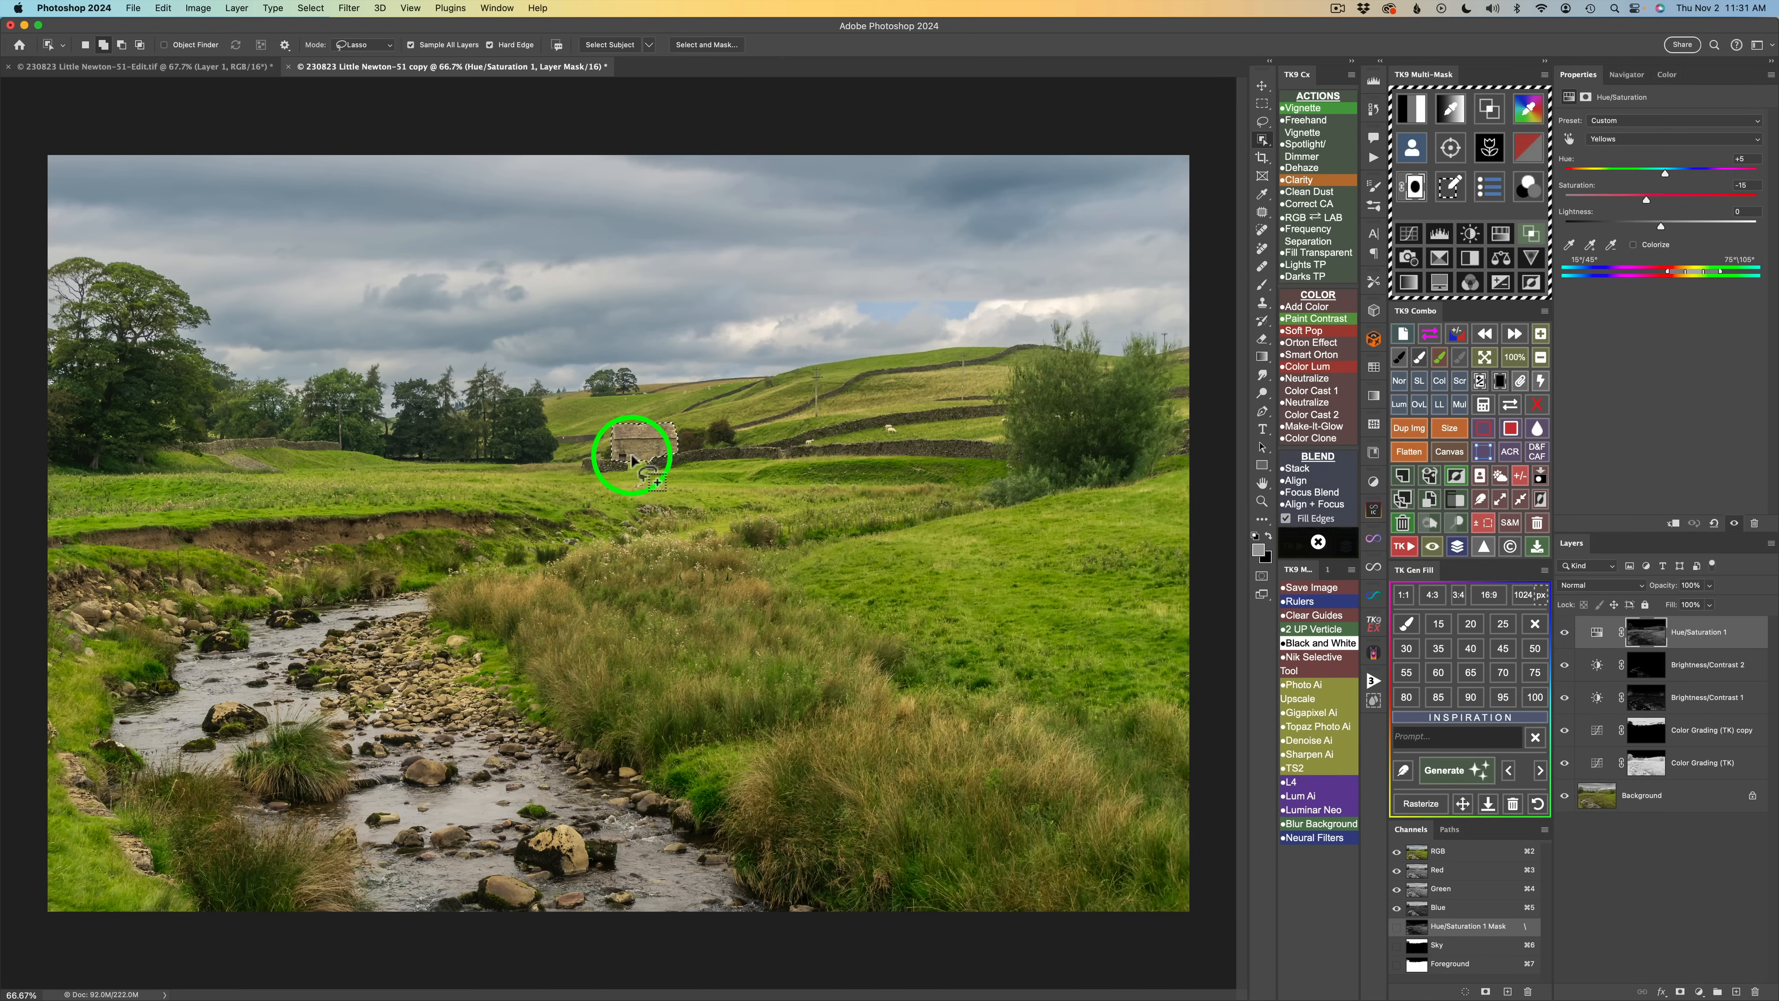
pyautogui.moveTo(614, 457)
pyautogui.mouseDown()
pyautogui.moveTo(588, 450)
pyautogui.moveTo(588, 469)
pyautogui.moveTo(790, 456)
pyautogui.moveTo(675, 445)
pyautogui.moveTo(755, 479)
pyautogui.moveTo(802, 452)
pyautogui.moveTo(779, 445)
pyautogui.moveTo(854, 438)
pyautogui.moveTo(1009, 455)
pyautogui.moveTo(766, 469)
pyautogui.moveTo(802, 477)
pyautogui.moveTo(779, 435)
pyautogui.moveTo(850, 414)
pyautogui.moveTo(1003, 412)
pyautogui.moveTo(834, 438)
pyautogui.mouseUp()
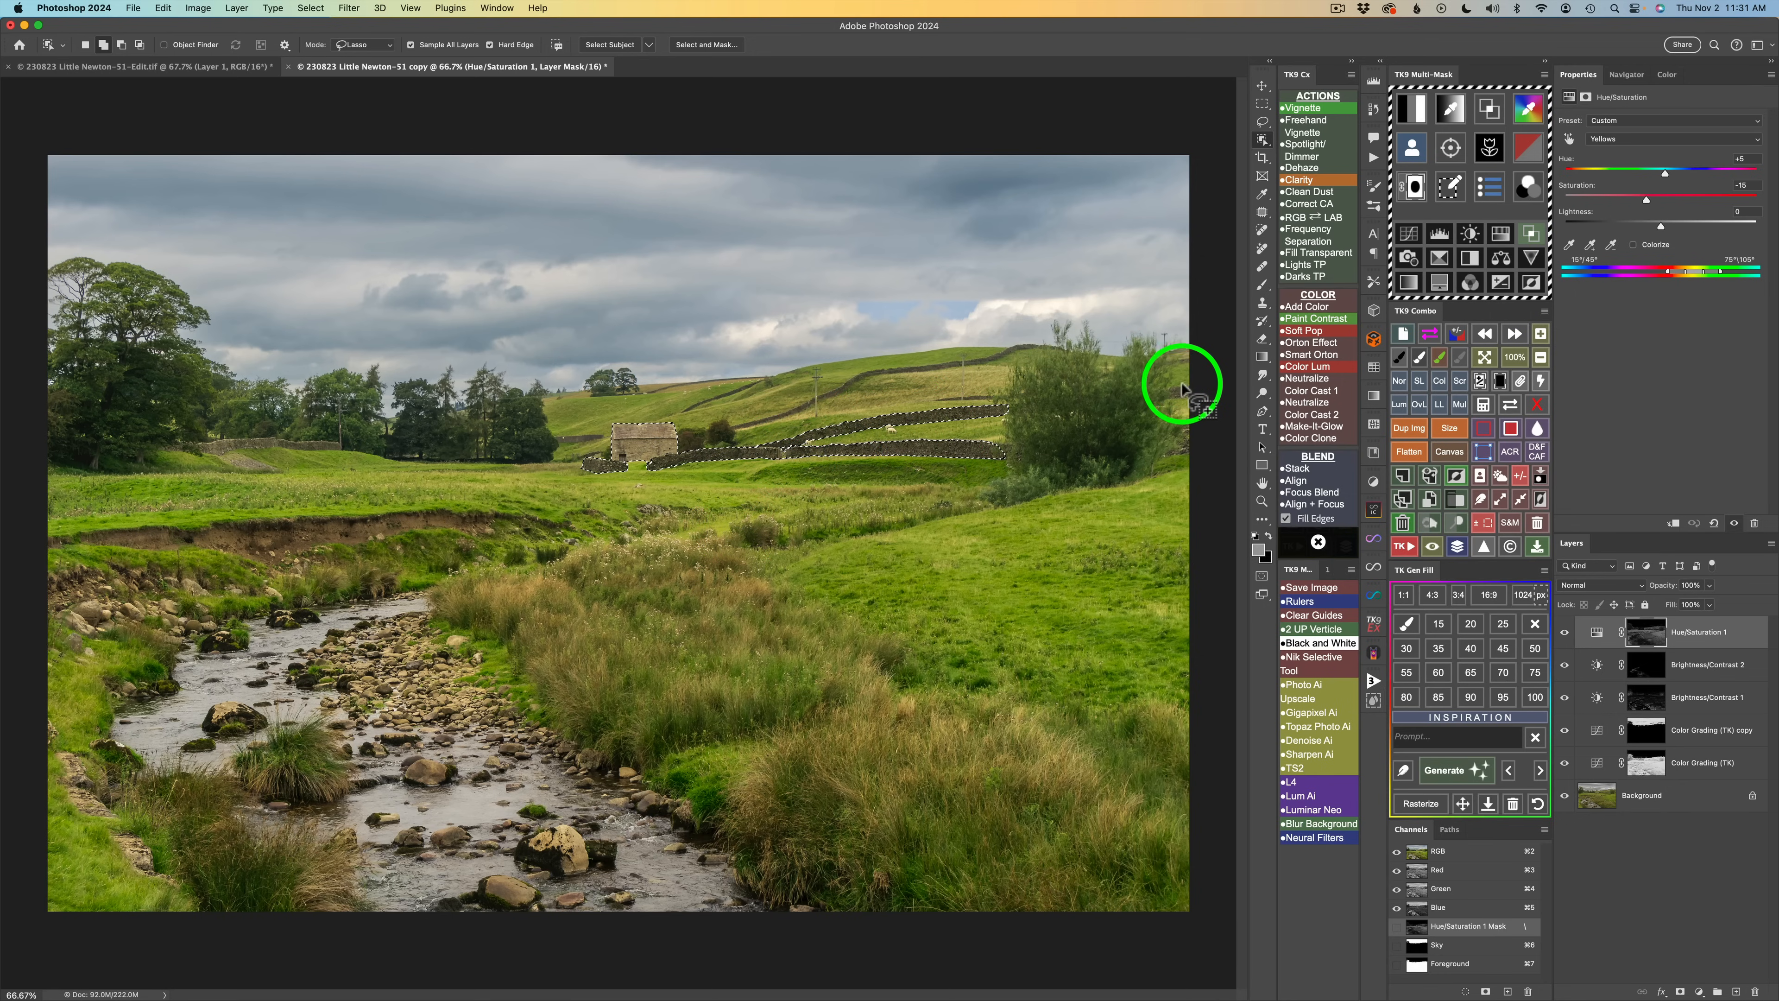
pyautogui.moveTo(1188, 384)
pyautogui.mouseDown()
pyautogui.moveTo(1168, 394)
pyautogui.moveTo(1191, 384)
pyautogui.mouseUp()
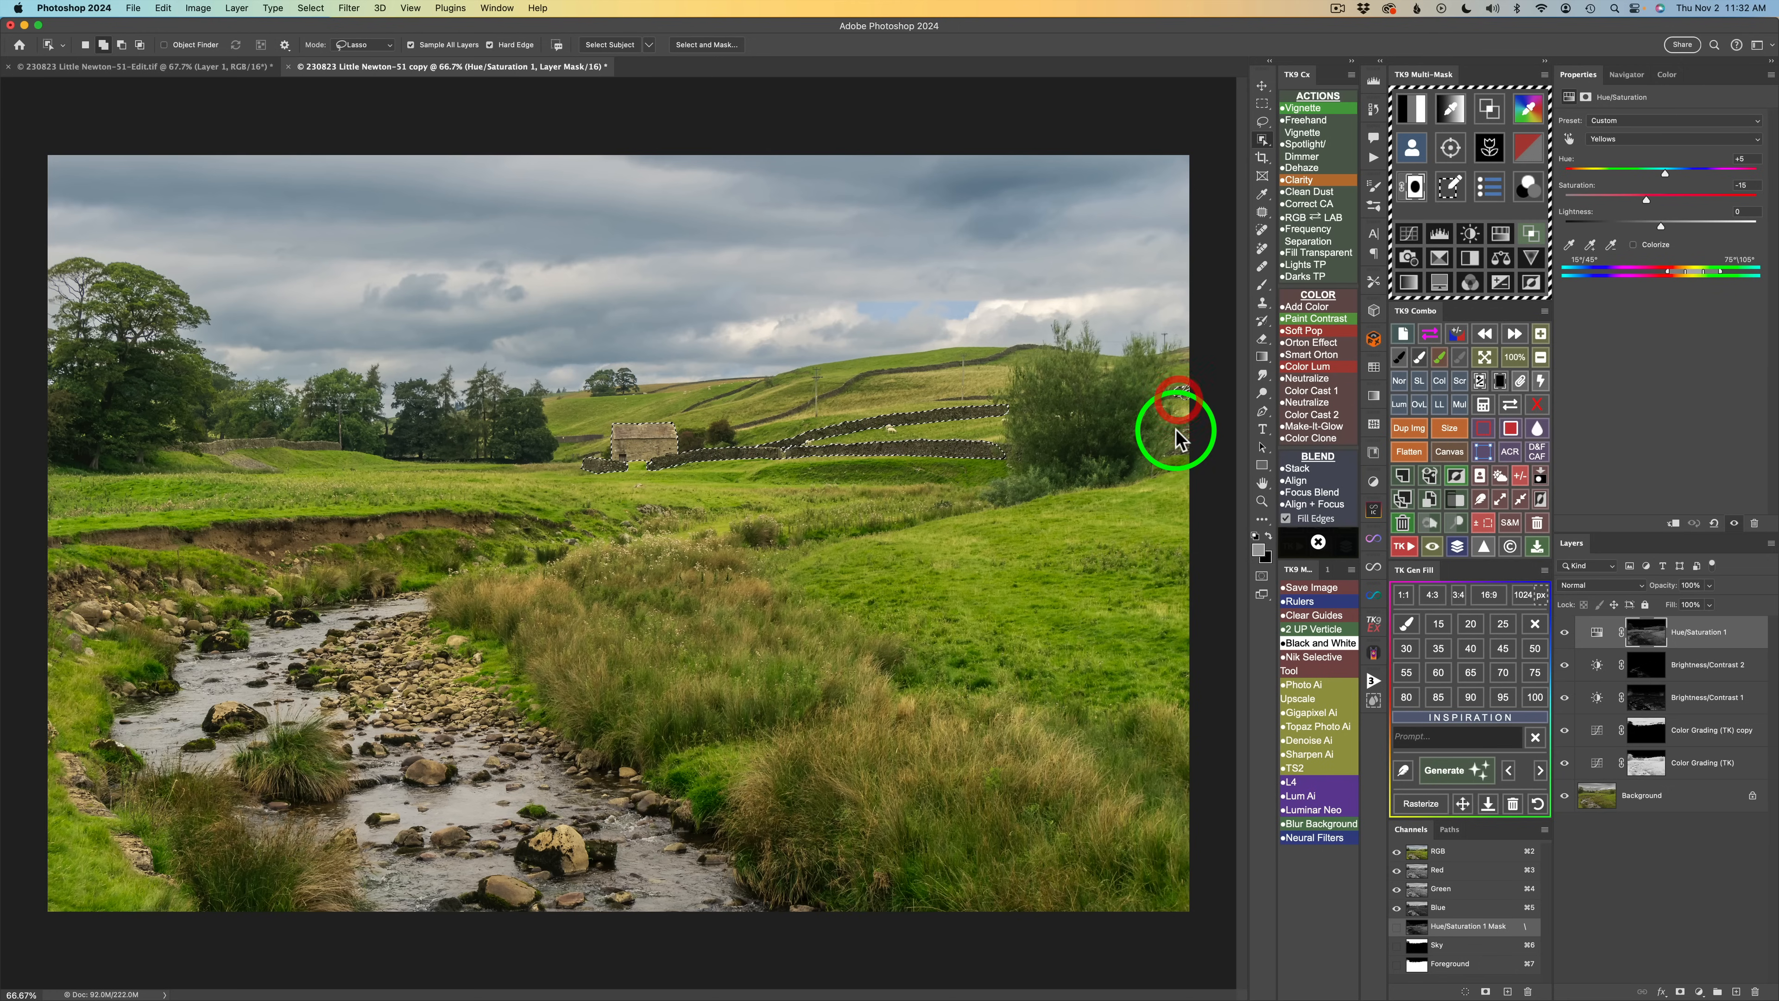
pyautogui.click(939, 357)
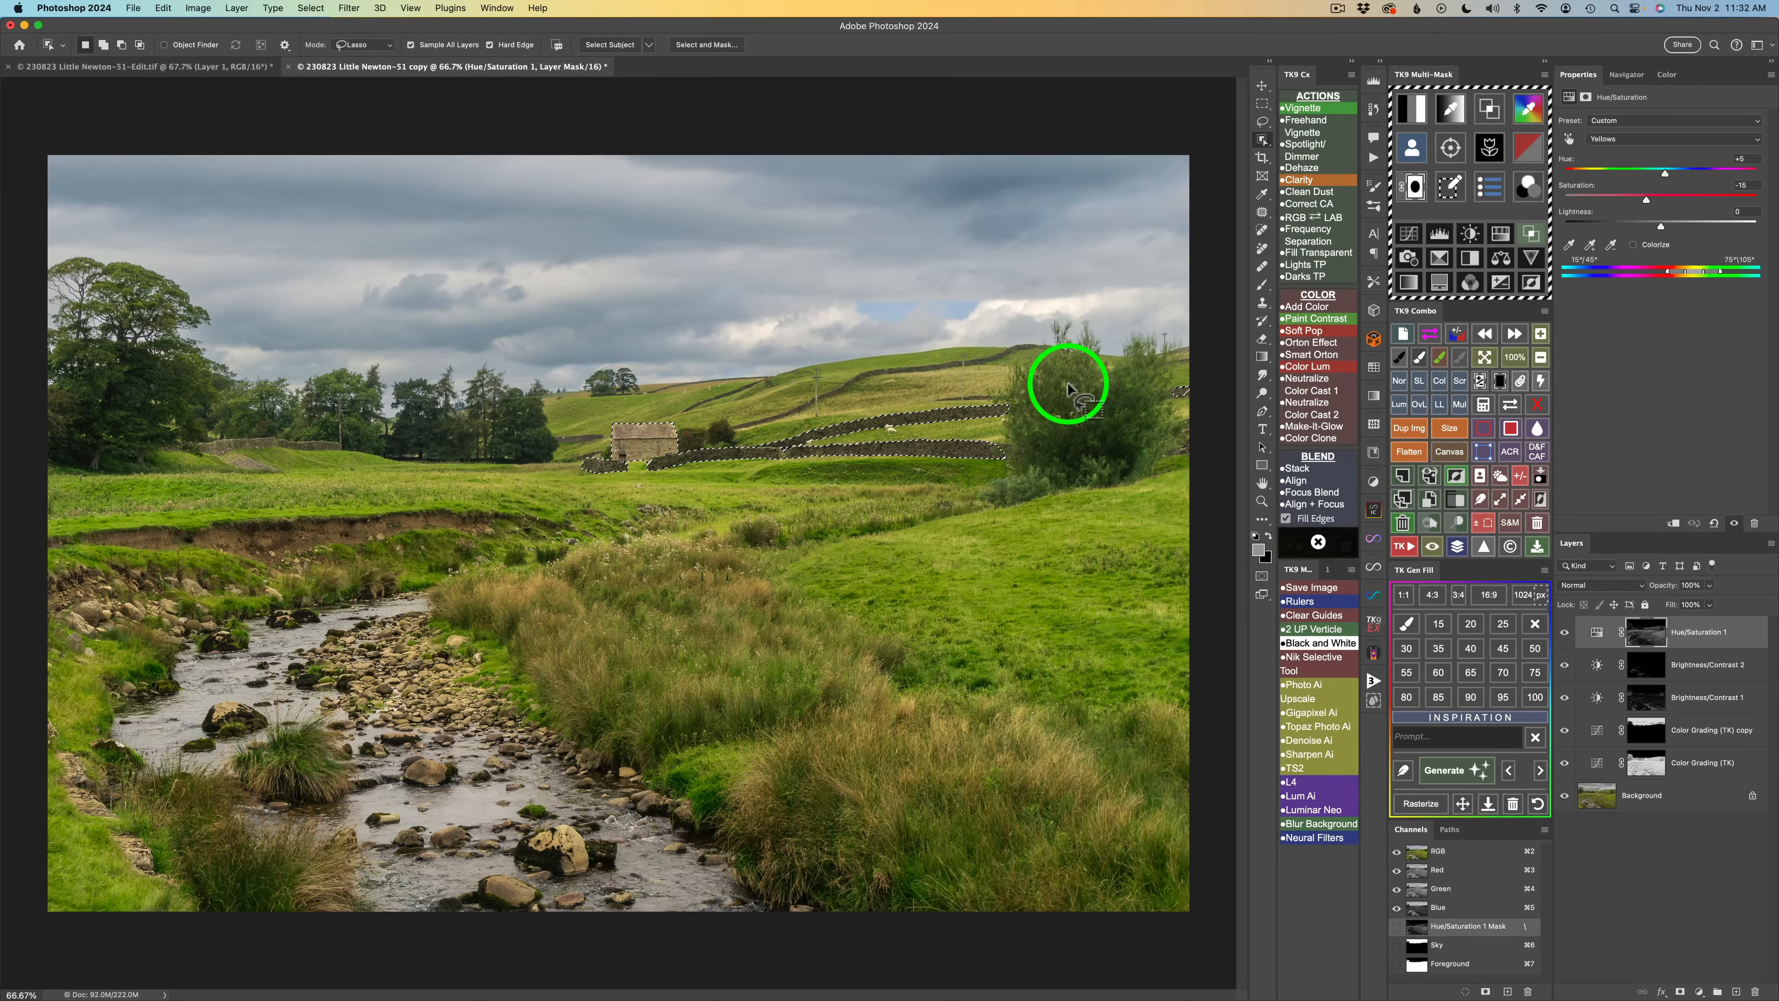
pyautogui.press('l')
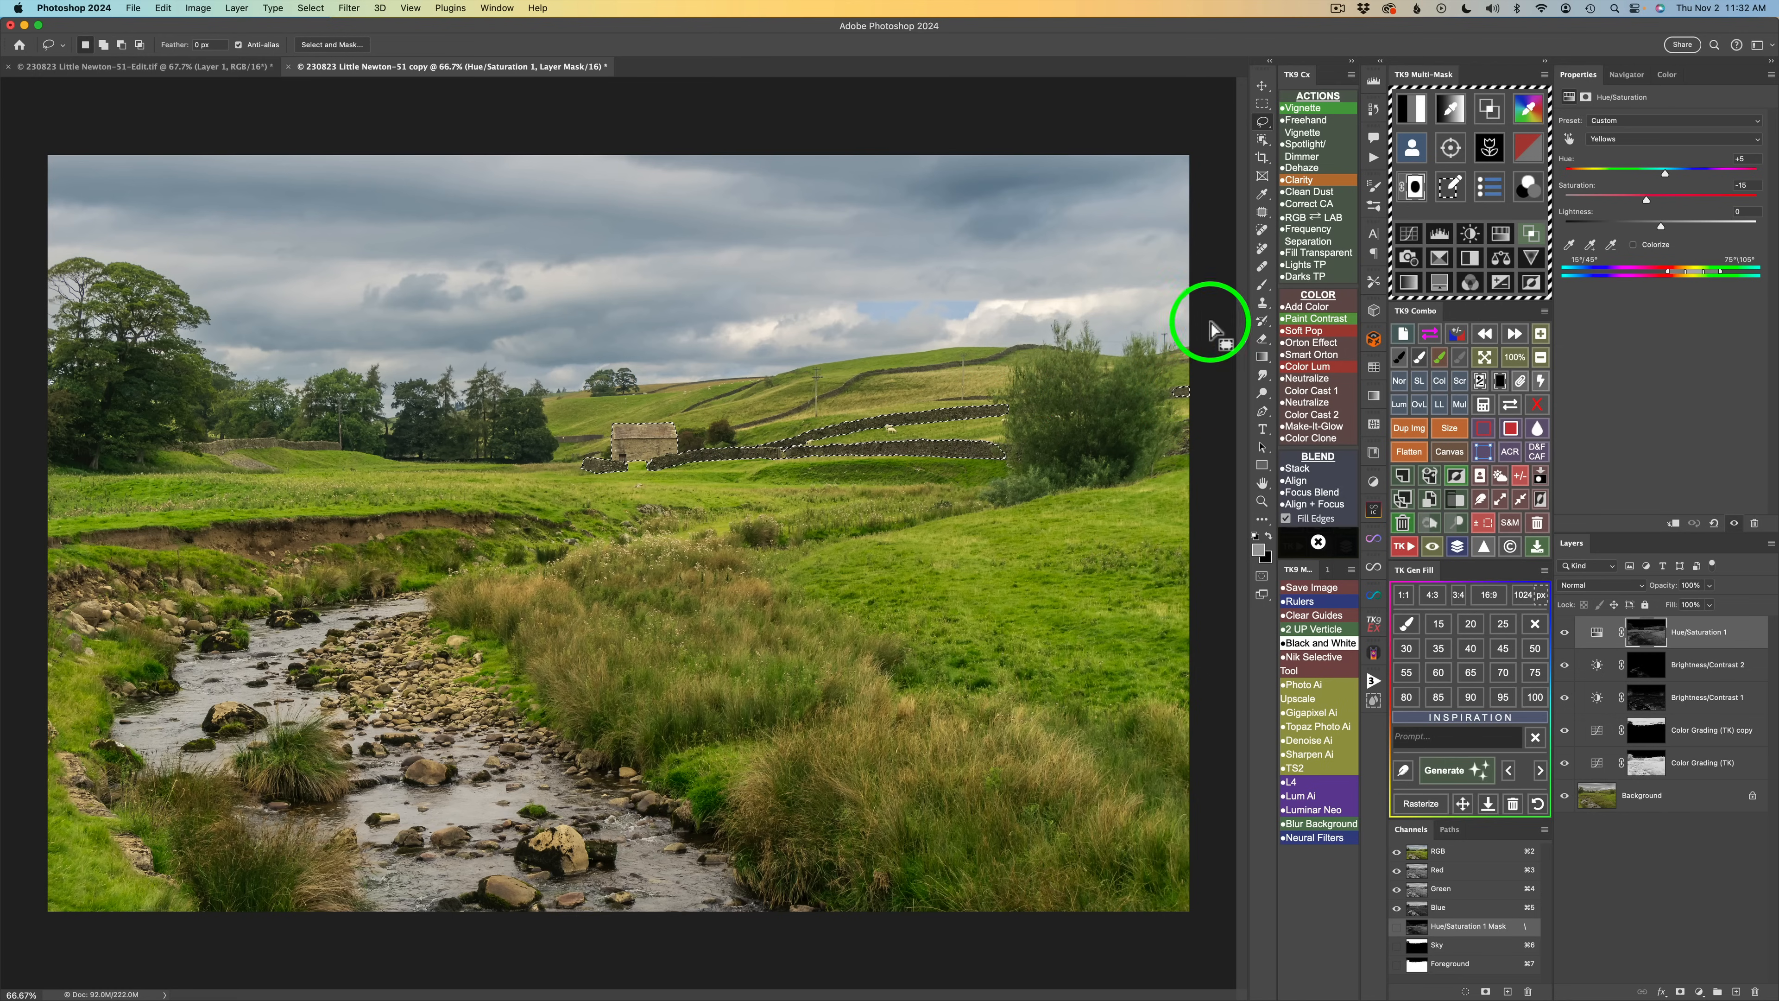
pyautogui.click(1262, 139)
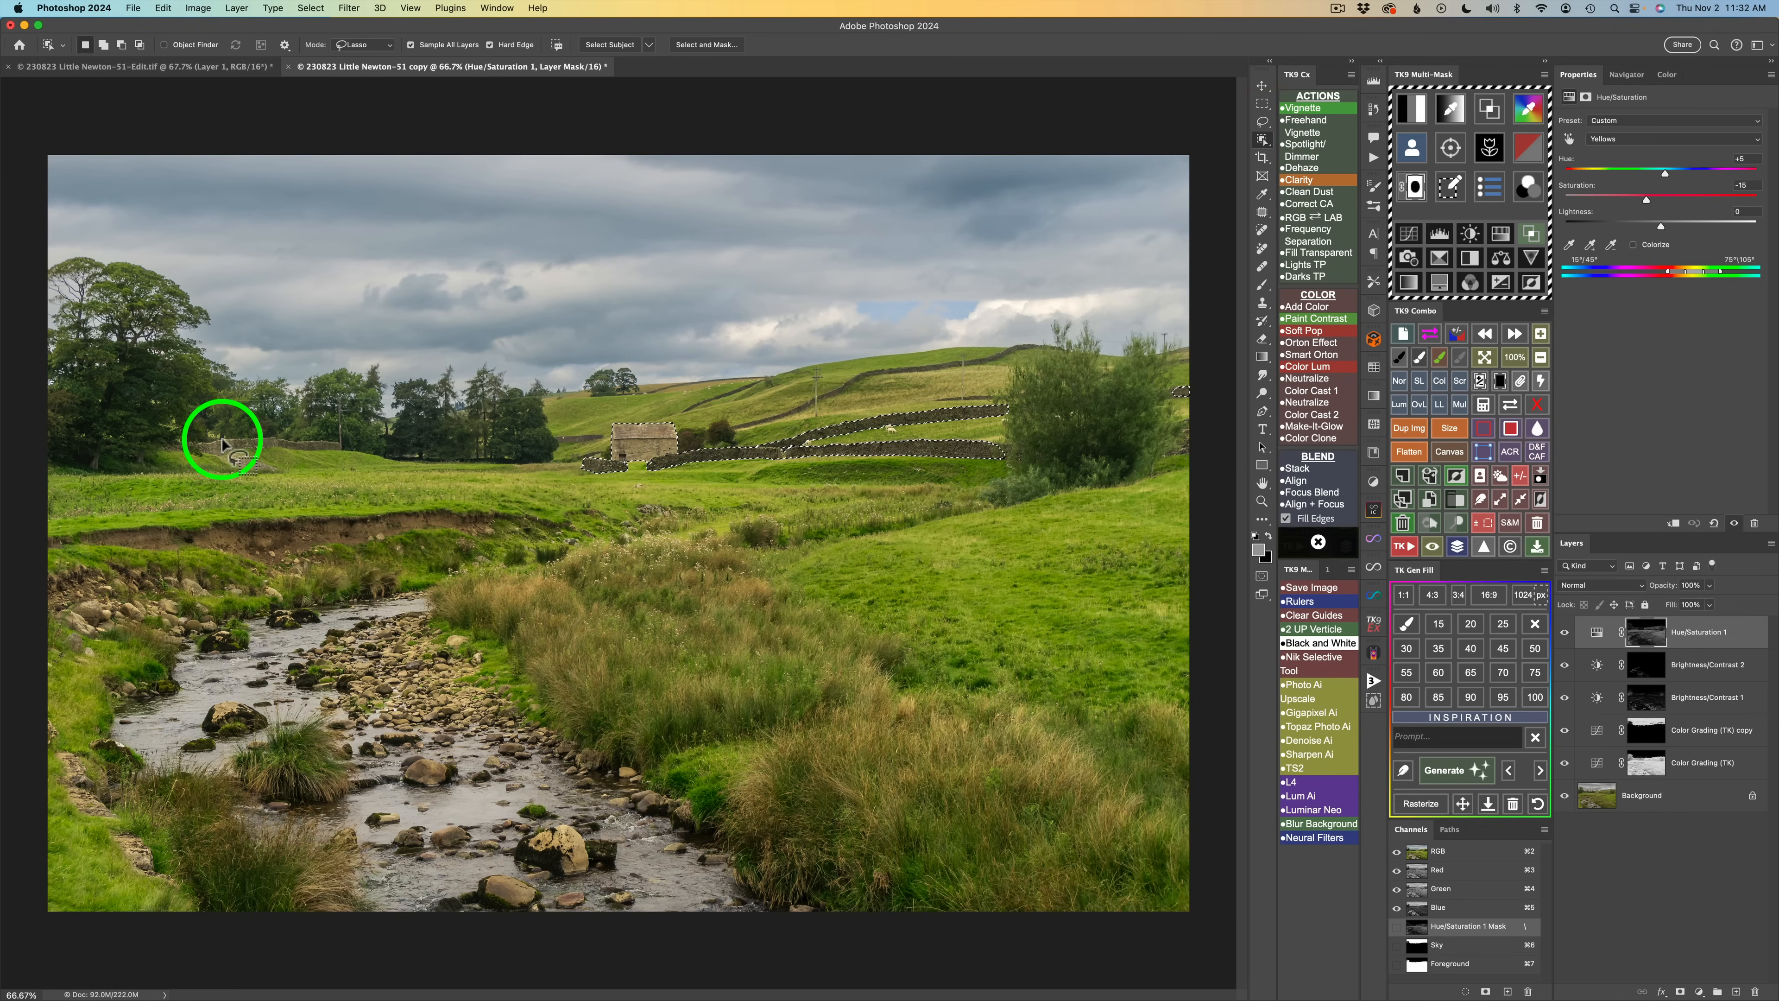
pyautogui.moveTo(209, 438)
pyautogui.mouseDown()
pyautogui.moveTo(344, 444)
pyautogui.moveTo(194, 439)
pyautogui.moveTo(221, 498)
pyautogui.moveTo(233, 455)
pyautogui.moveTo(209, 446)
pyautogui.moveTo(268, 468)
pyautogui.moveTo(208, 453)
pyautogui.mouseUp()
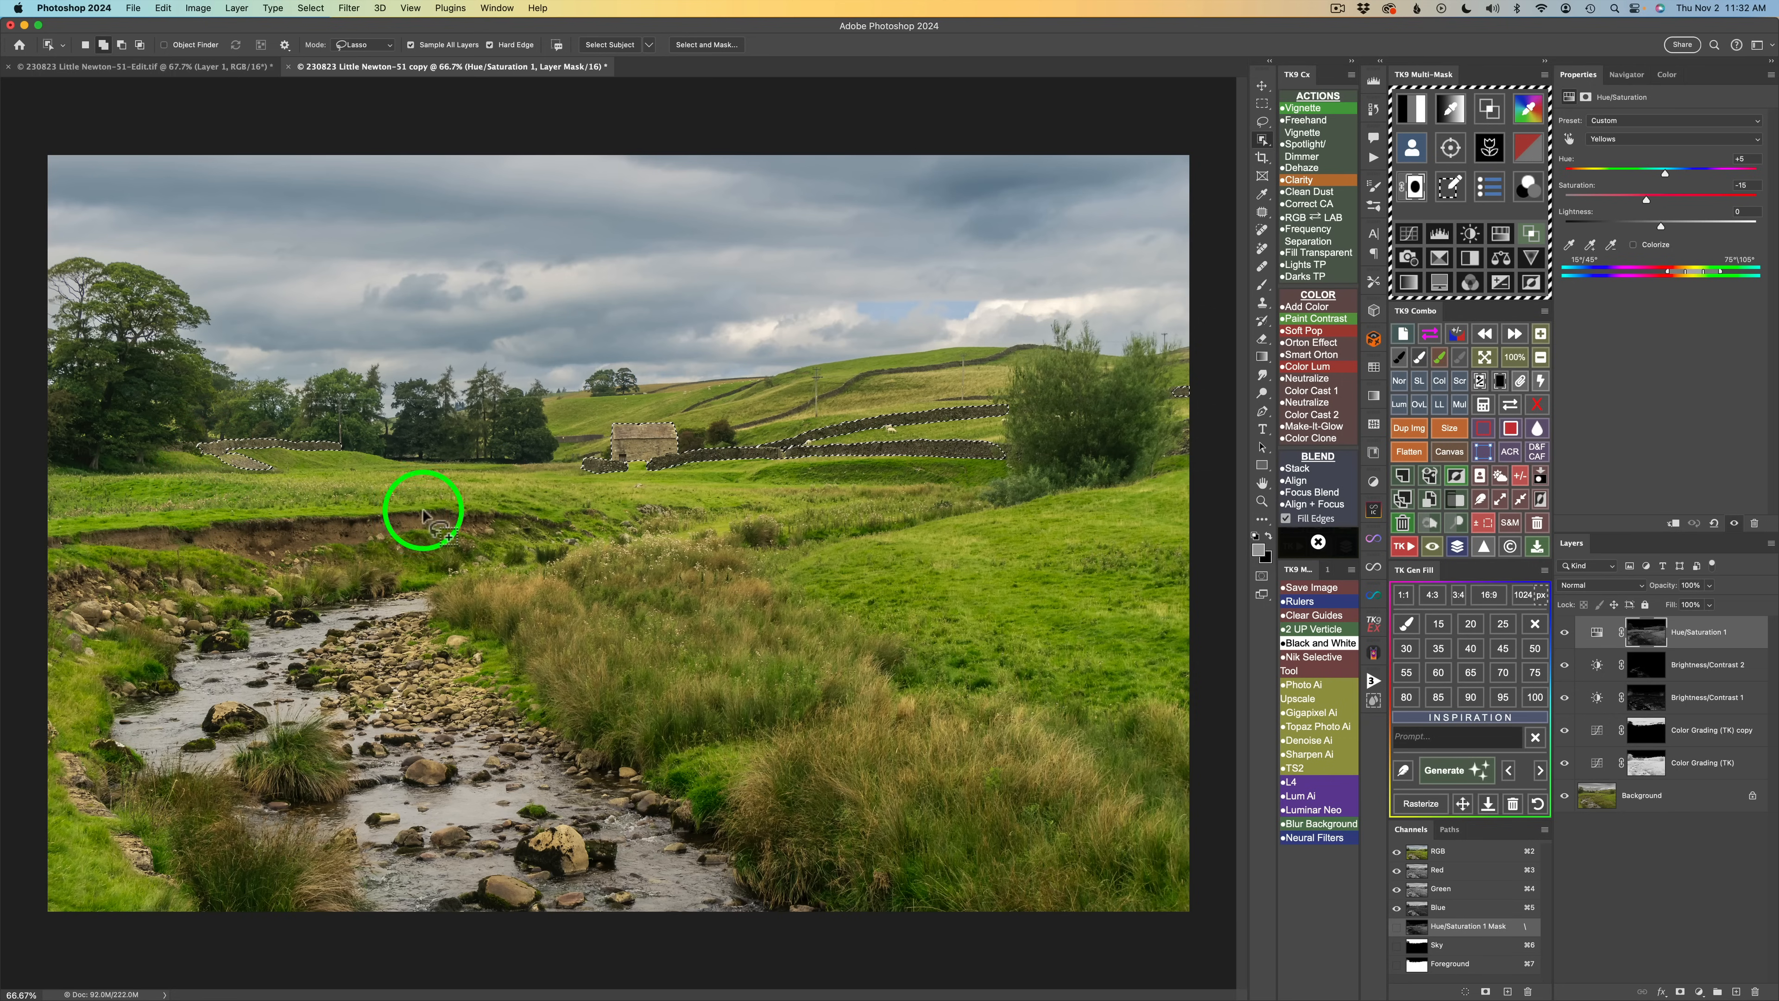
pyautogui.moveTo(858, 396)
pyautogui.mouseDown()
pyautogui.moveTo(728, 423)
pyautogui.moveTo(1034, 346)
pyautogui.moveTo(894, 362)
pyautogui.moveTo(795, 409)
pyautogui.mouseUp()
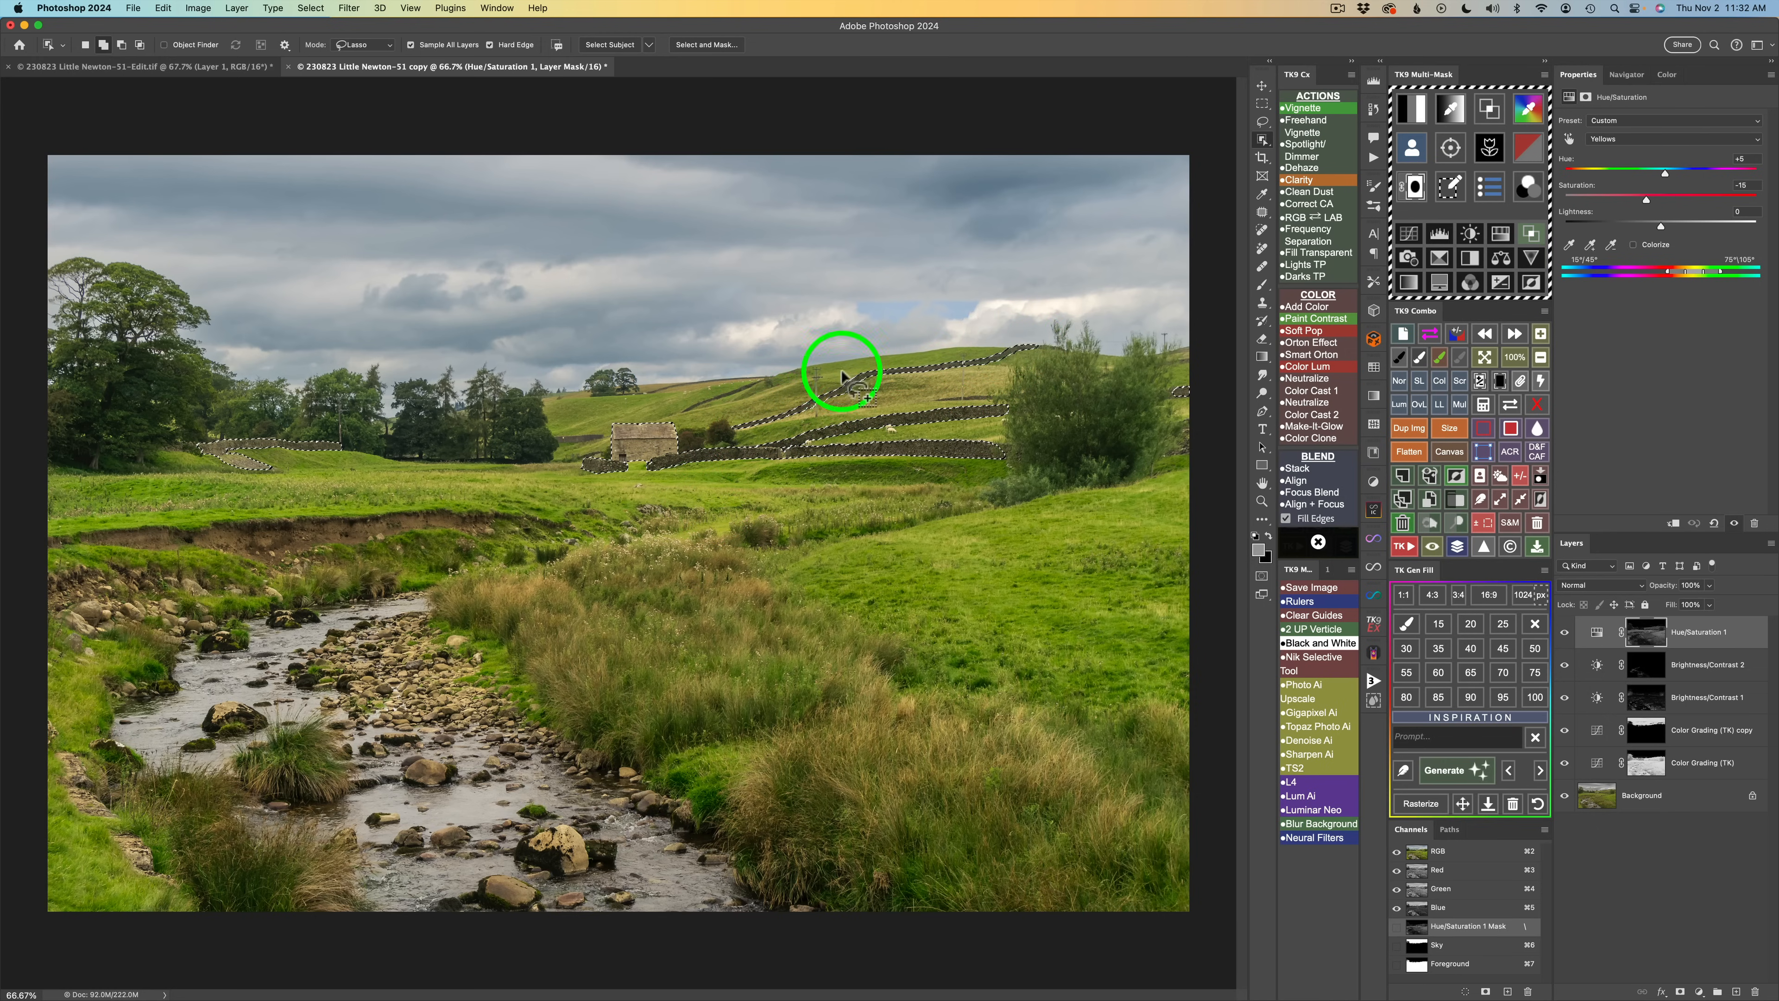
# Extend the barn and wall selection, then add a Hue/Saturation adjustment masked to it and preview its mask.
pyautogui.moveTo(571, 428)
pyautogui.mouseDown()
pyautogui.moveTo(545, 434)
pyautogui.moveTo(592, 438)
pyautogui.moveTo(564, 421)
pyautogui.moveTo(545, 437)
pyautogui.mouseUp()
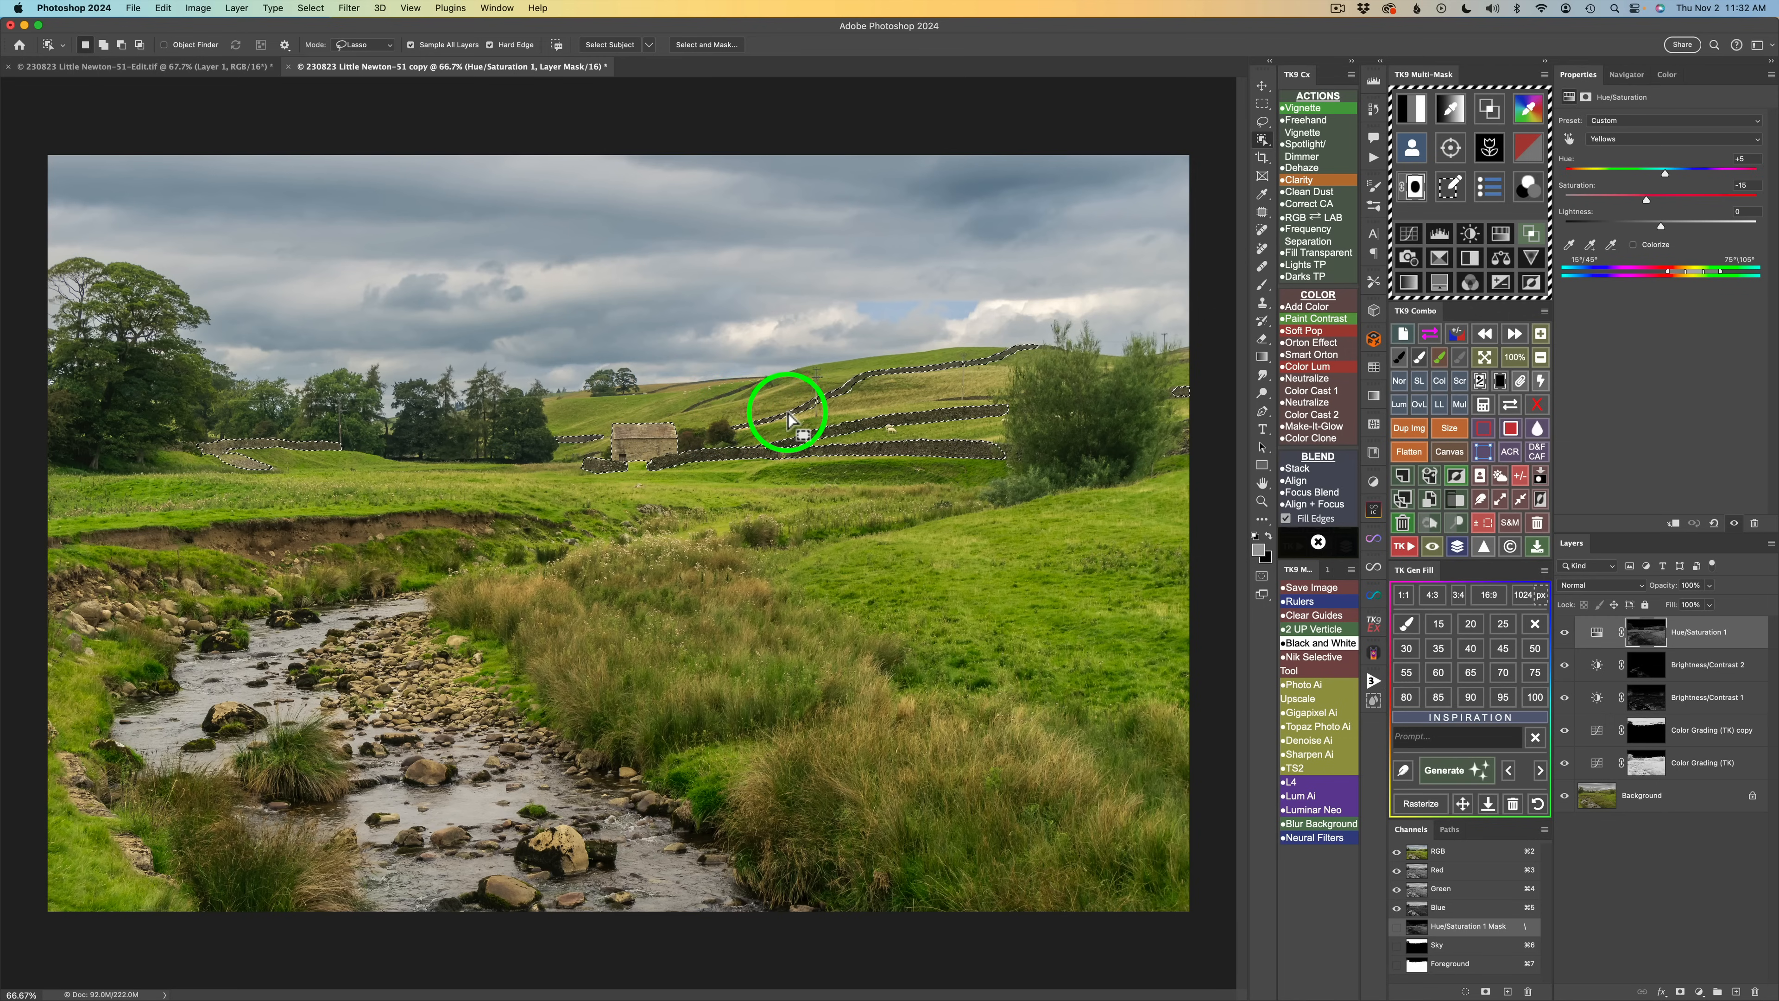
pyautogui.keyDown('shift'); pyautogui.click(637, 417); pyautogui.keyUp('shift')
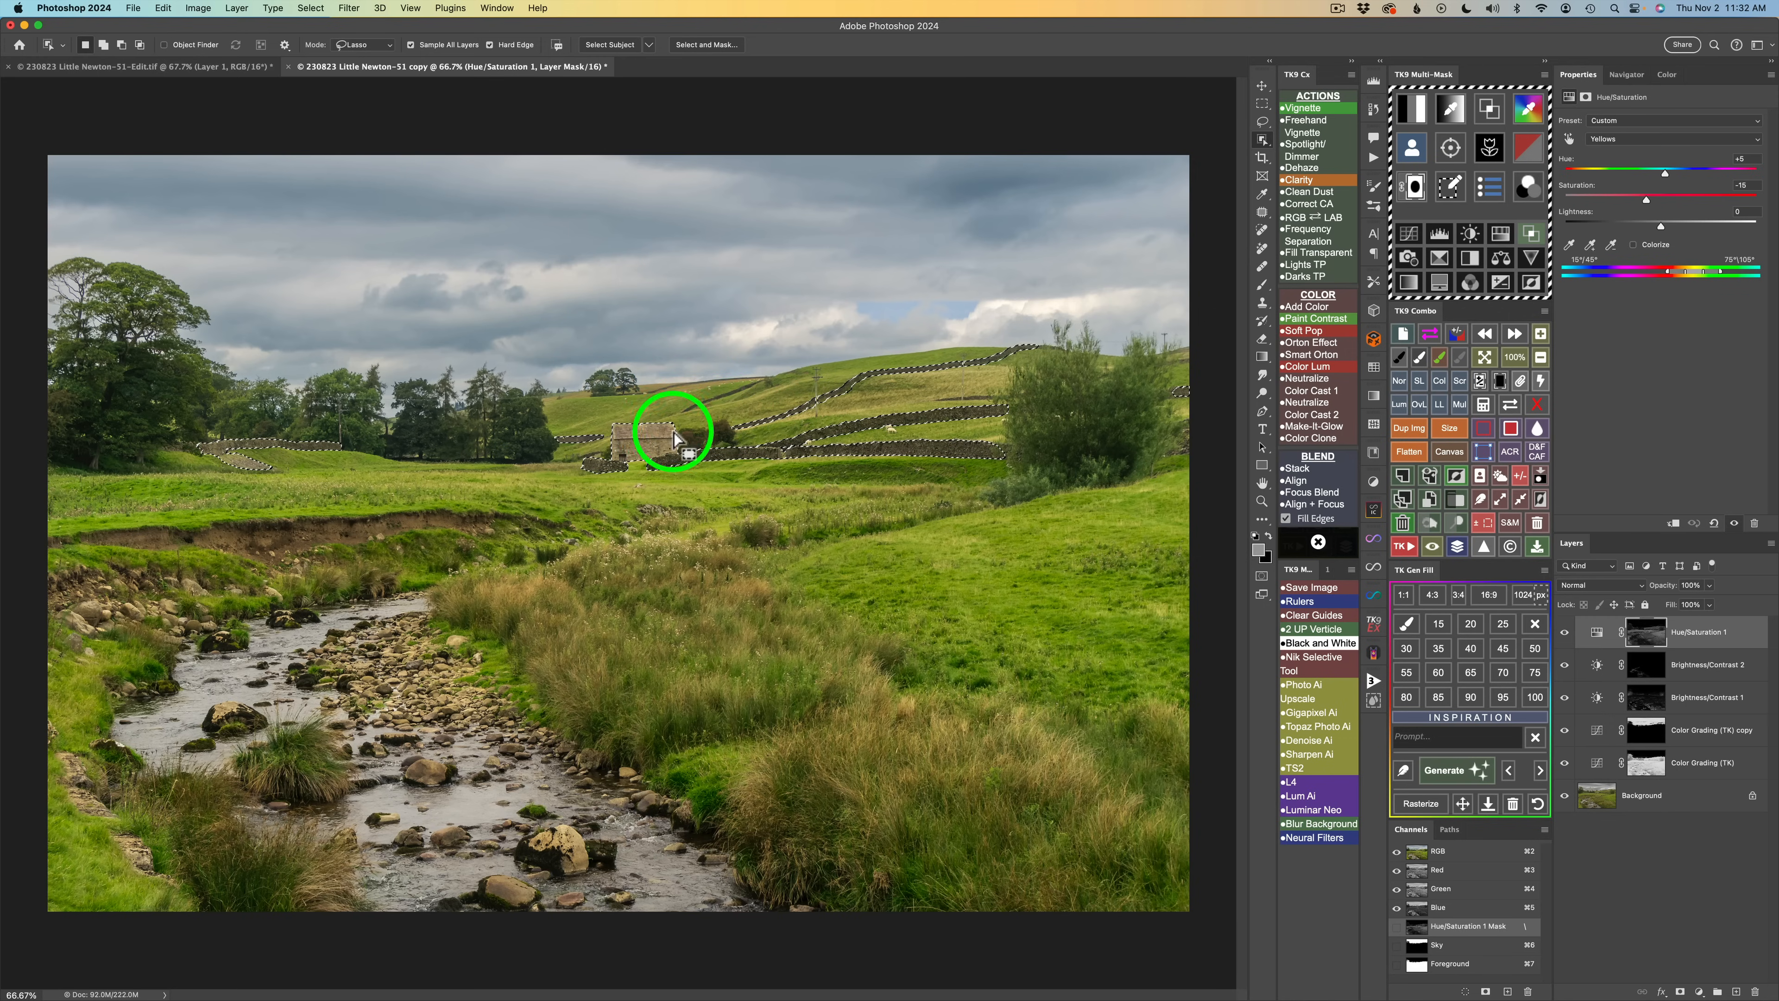
pyautogui.click(1501, 235)
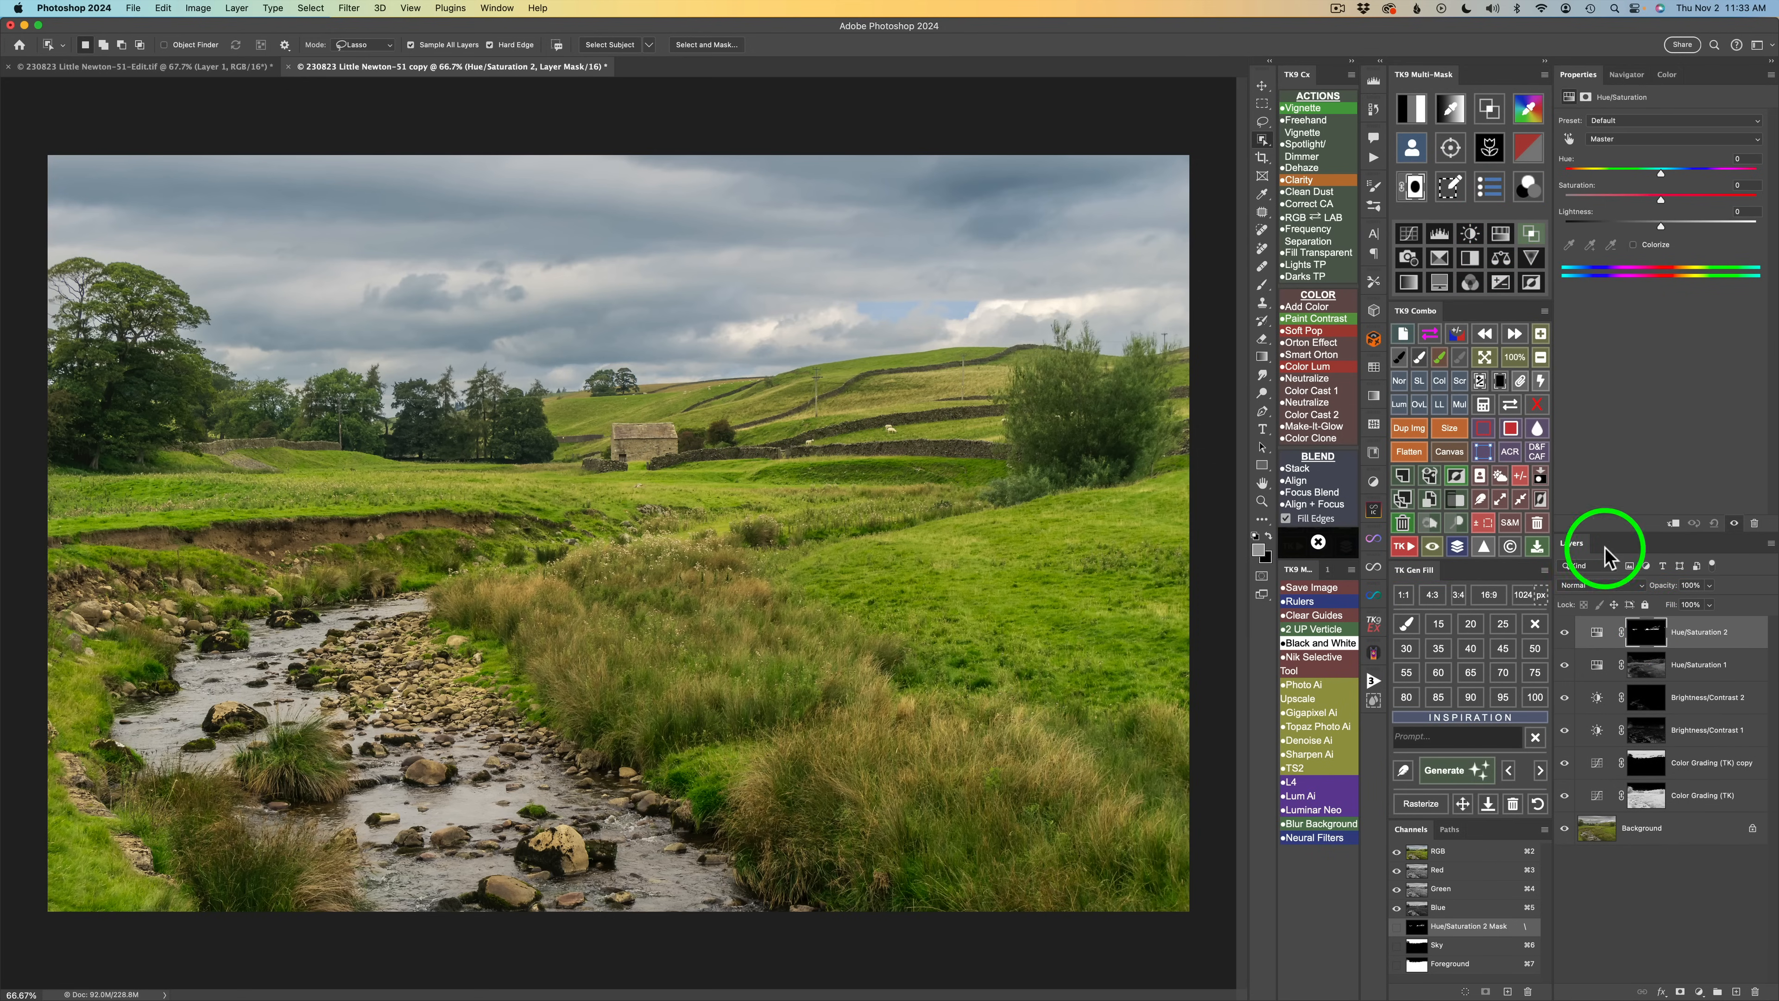
pyautogui.click(1511, 406)
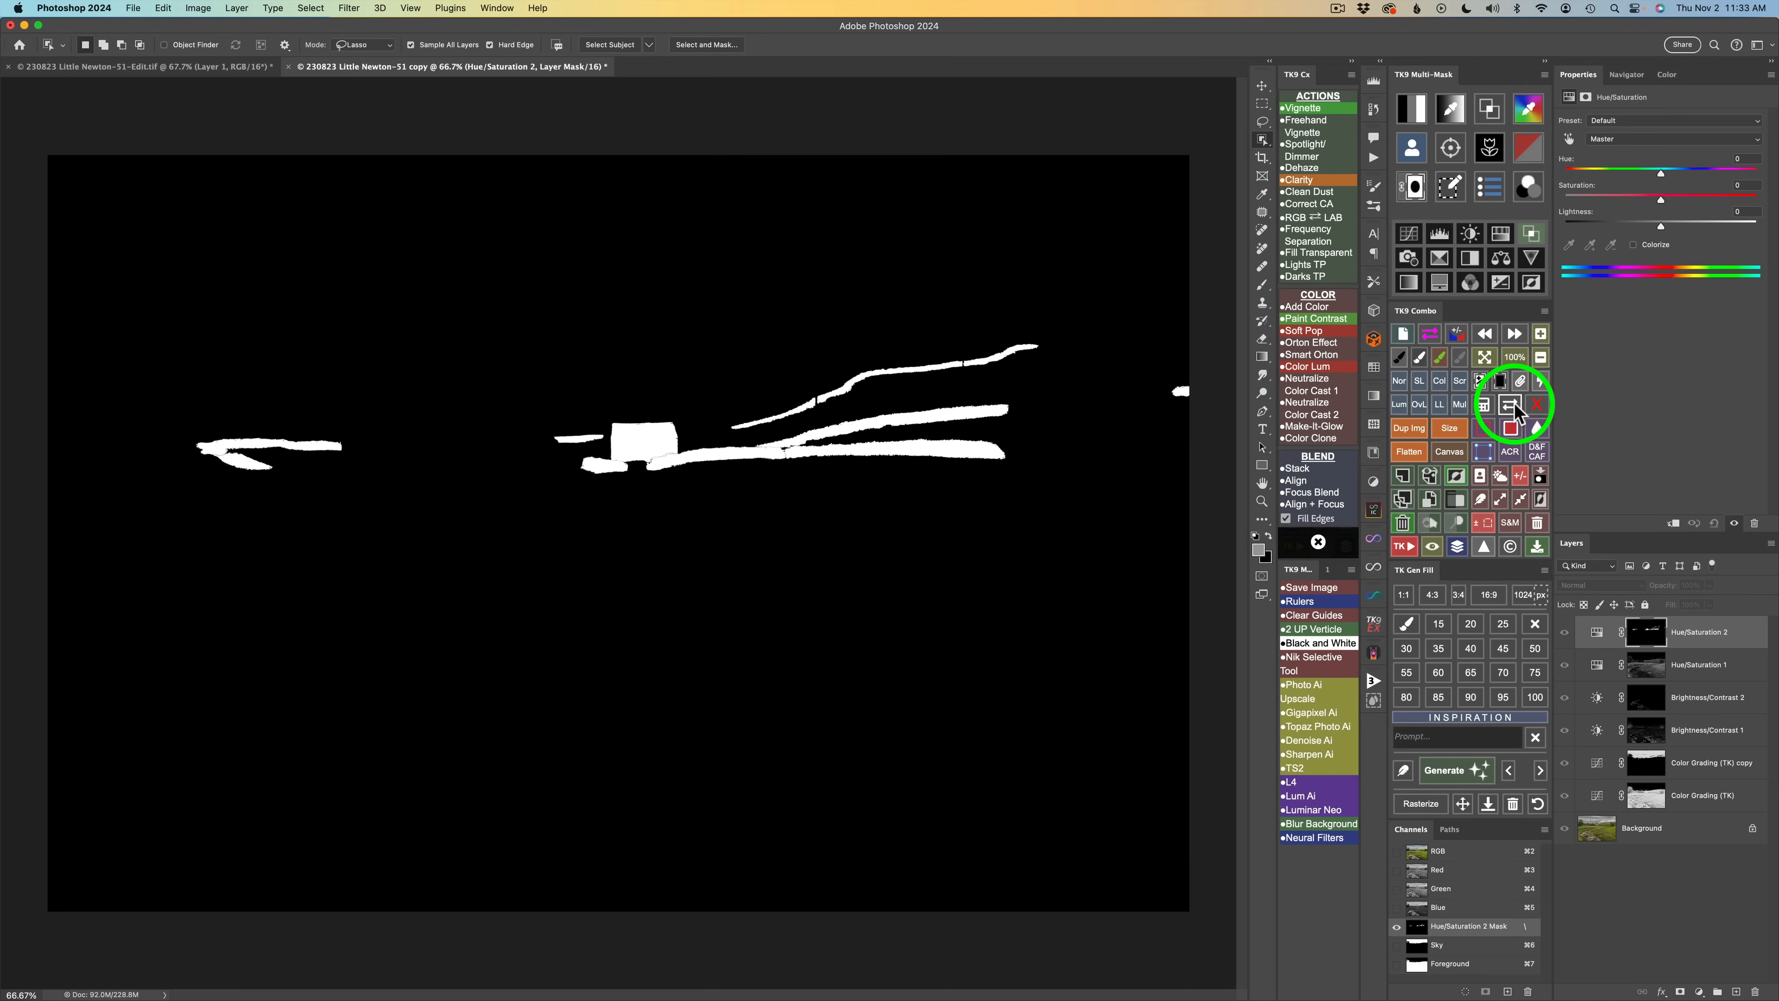
pyautogui.click(1511, 406)
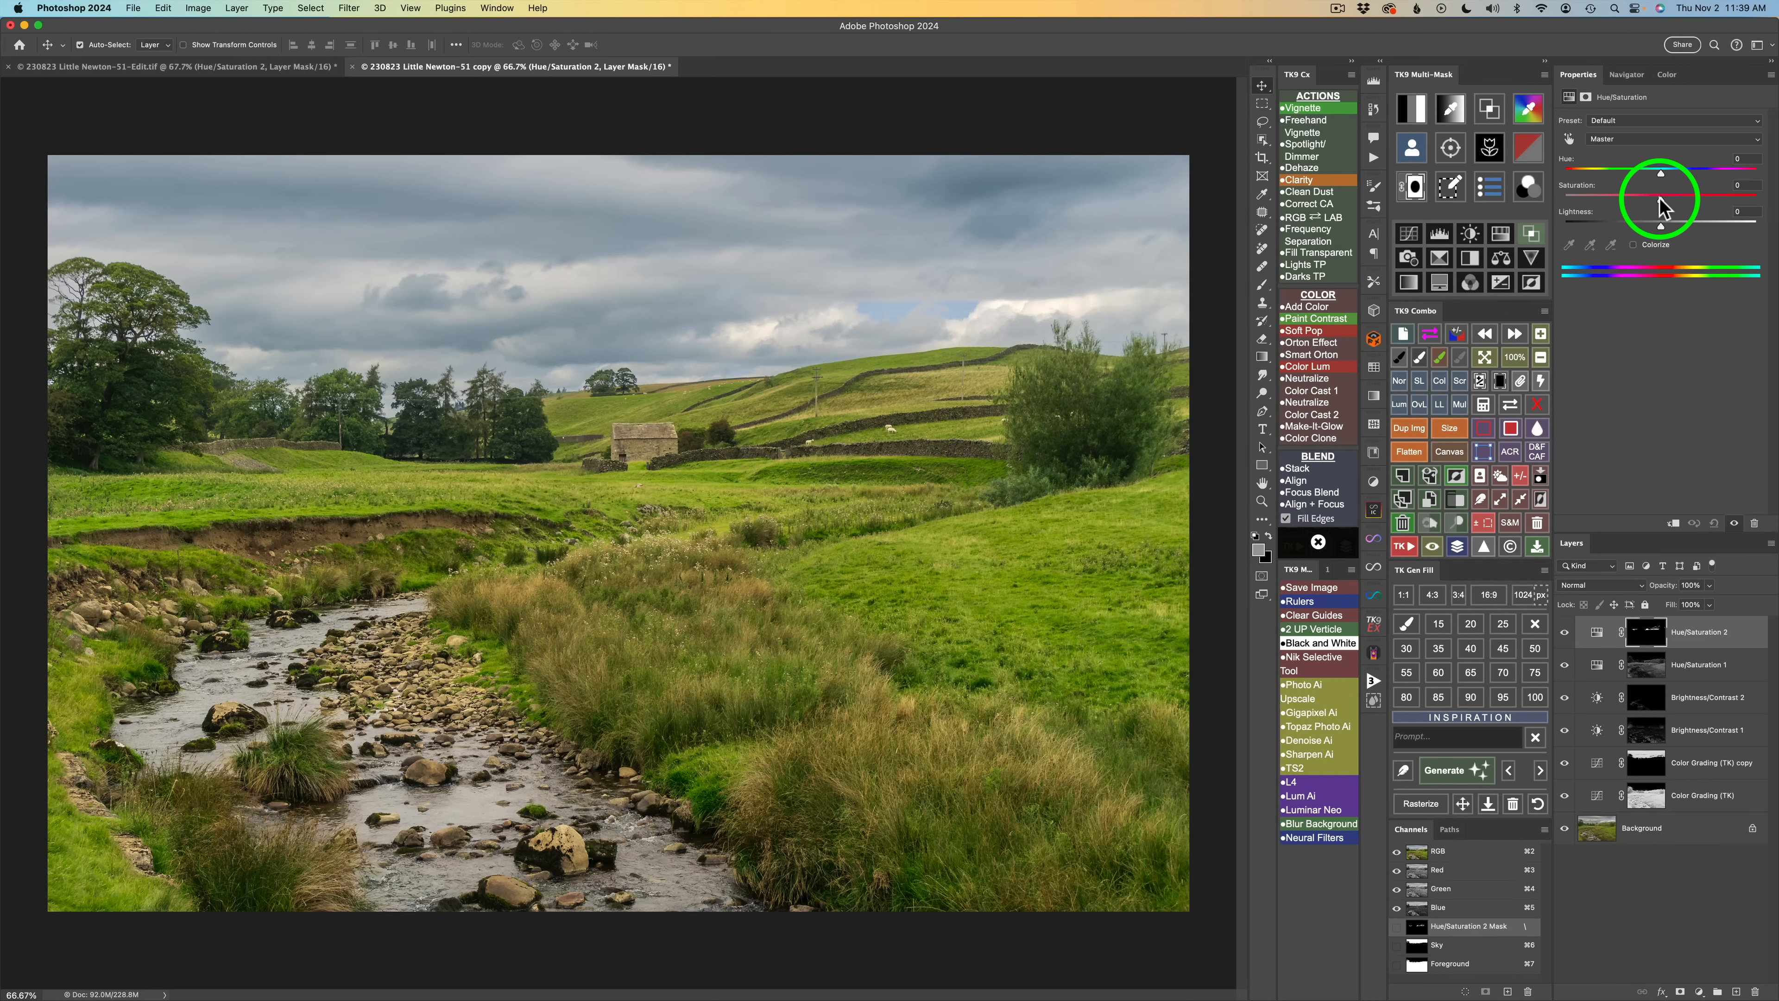
# Raise the barn and walls' saturation to +35 and lower their lightness slightly, zooming in and toggling the layer to compare.
pyautogui.moveTo(1659, 199); pyautogui.dragTo(1723, 205)
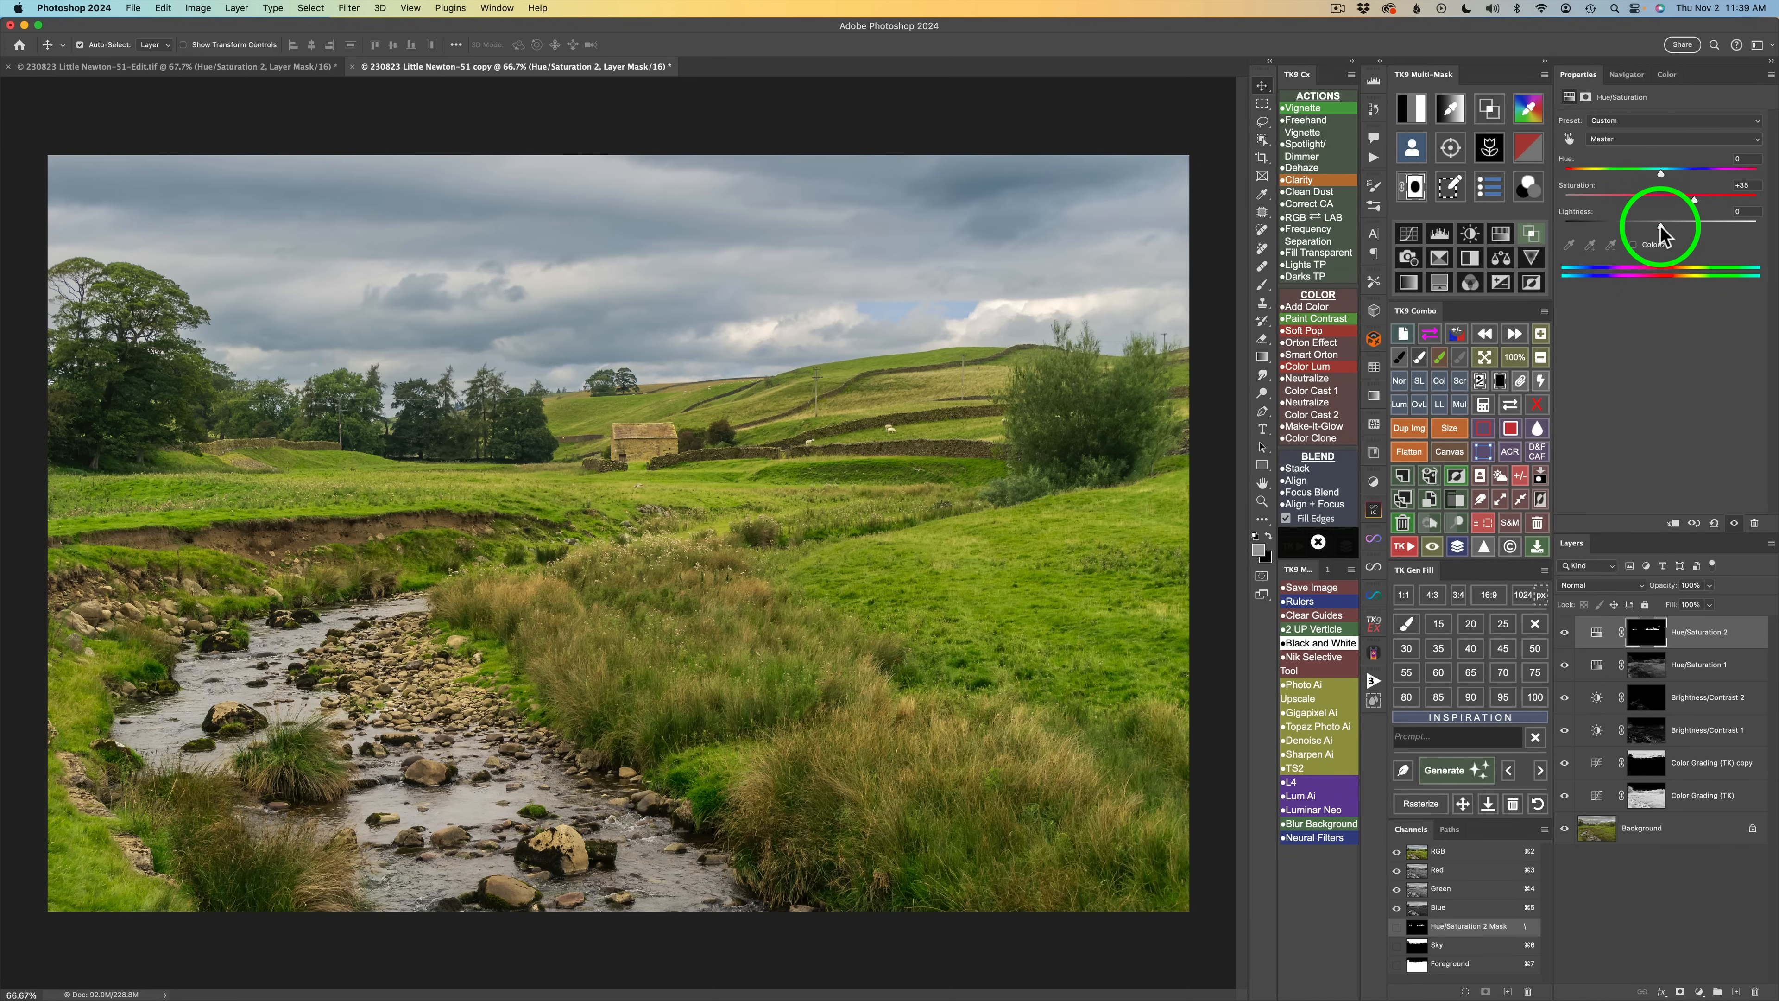
pyautogui.moveTo(1659, 225); pyautogui.dragTo(1654, 228)
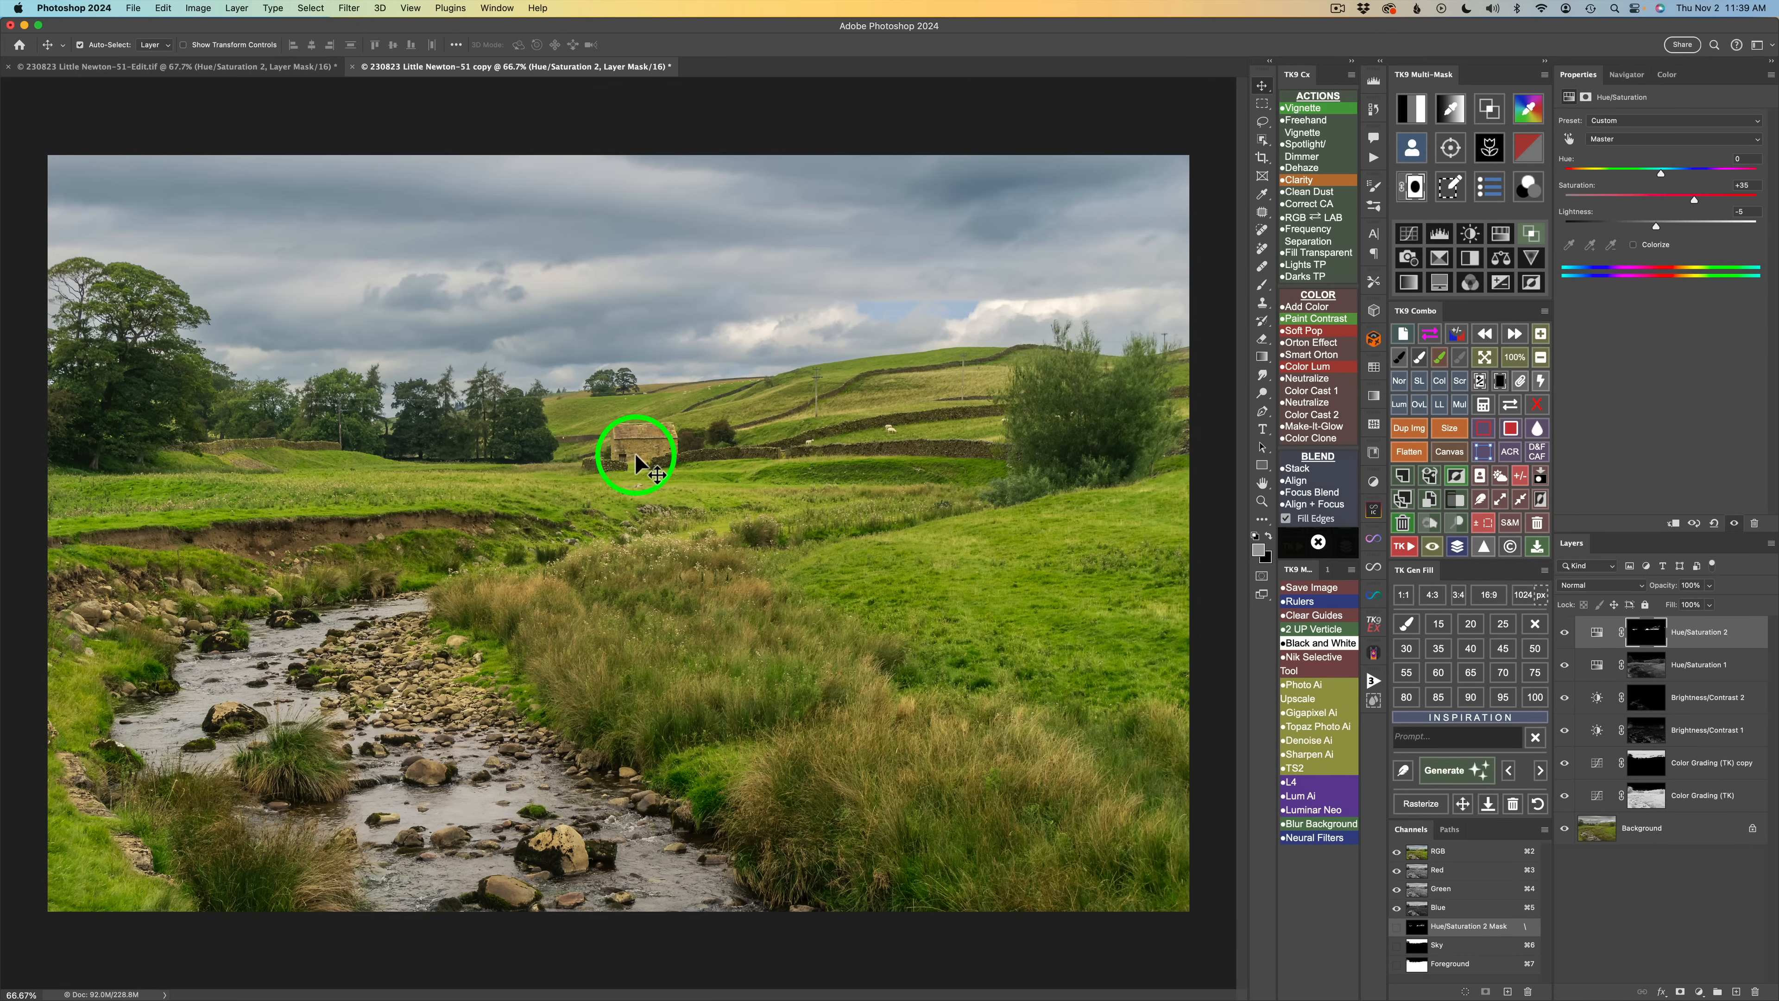
pyautogui.scroll(5, 753, 472)
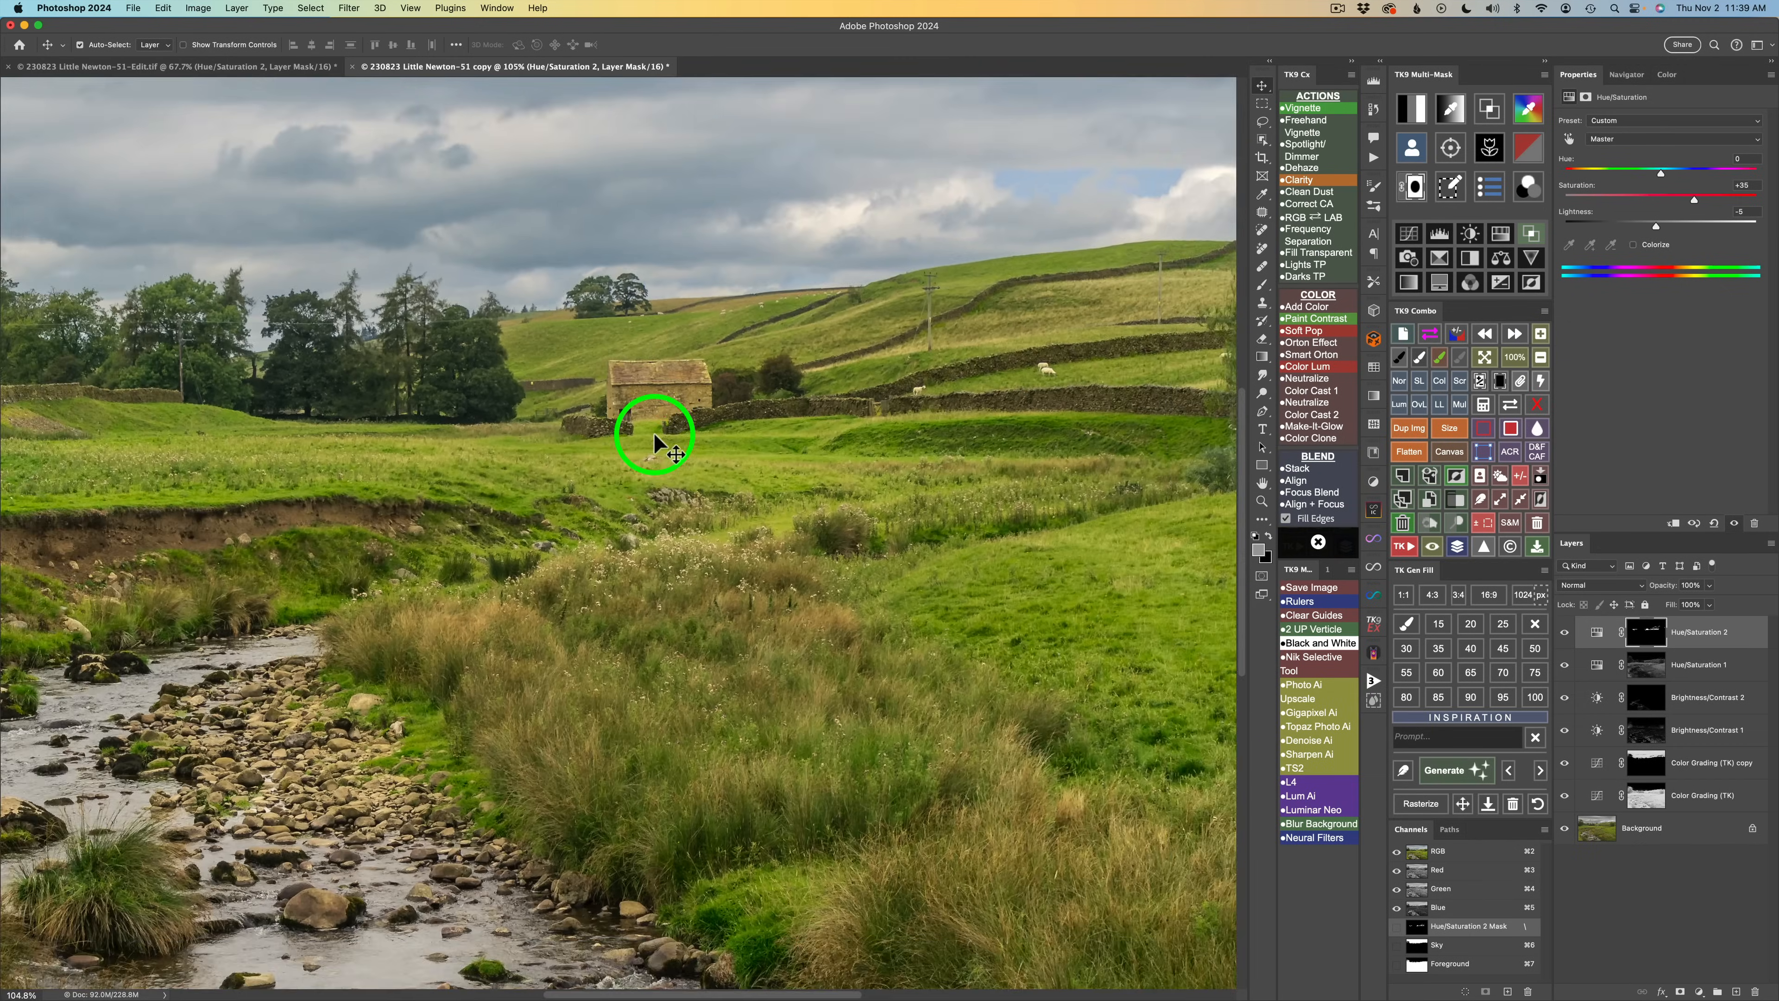
pyautogui.scroll(3, 657, 438)
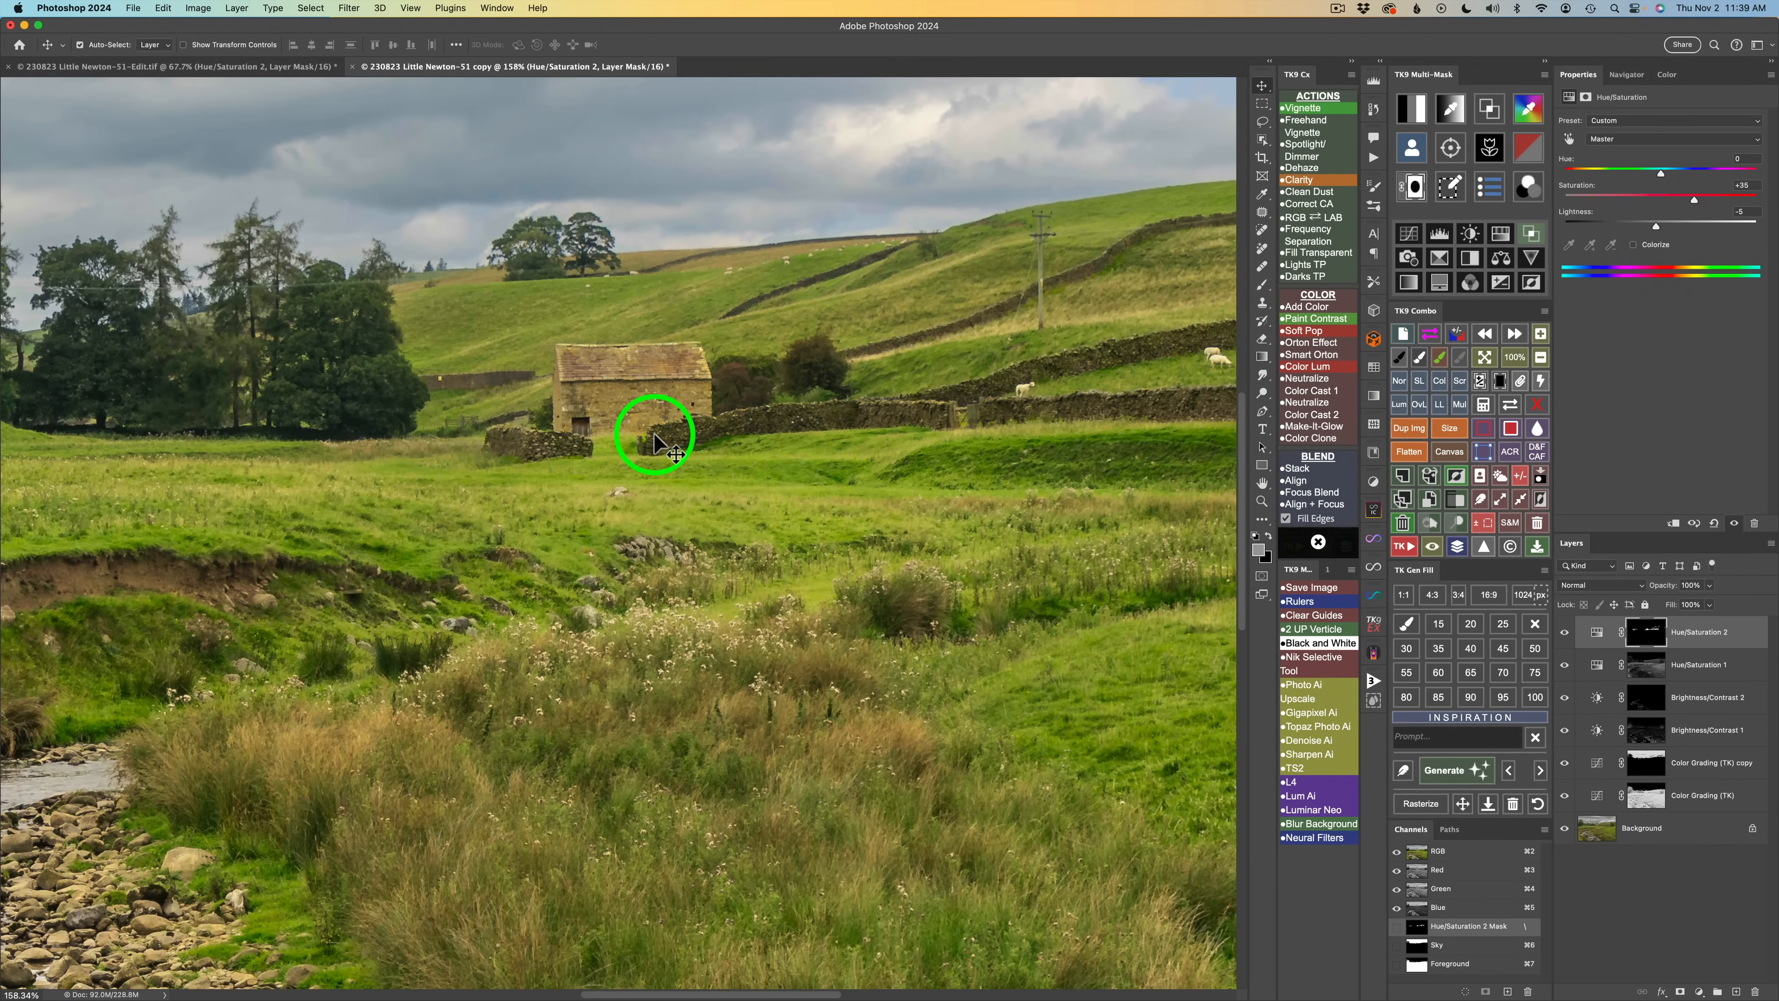
pyautogui.scroll(2, 656, 436)
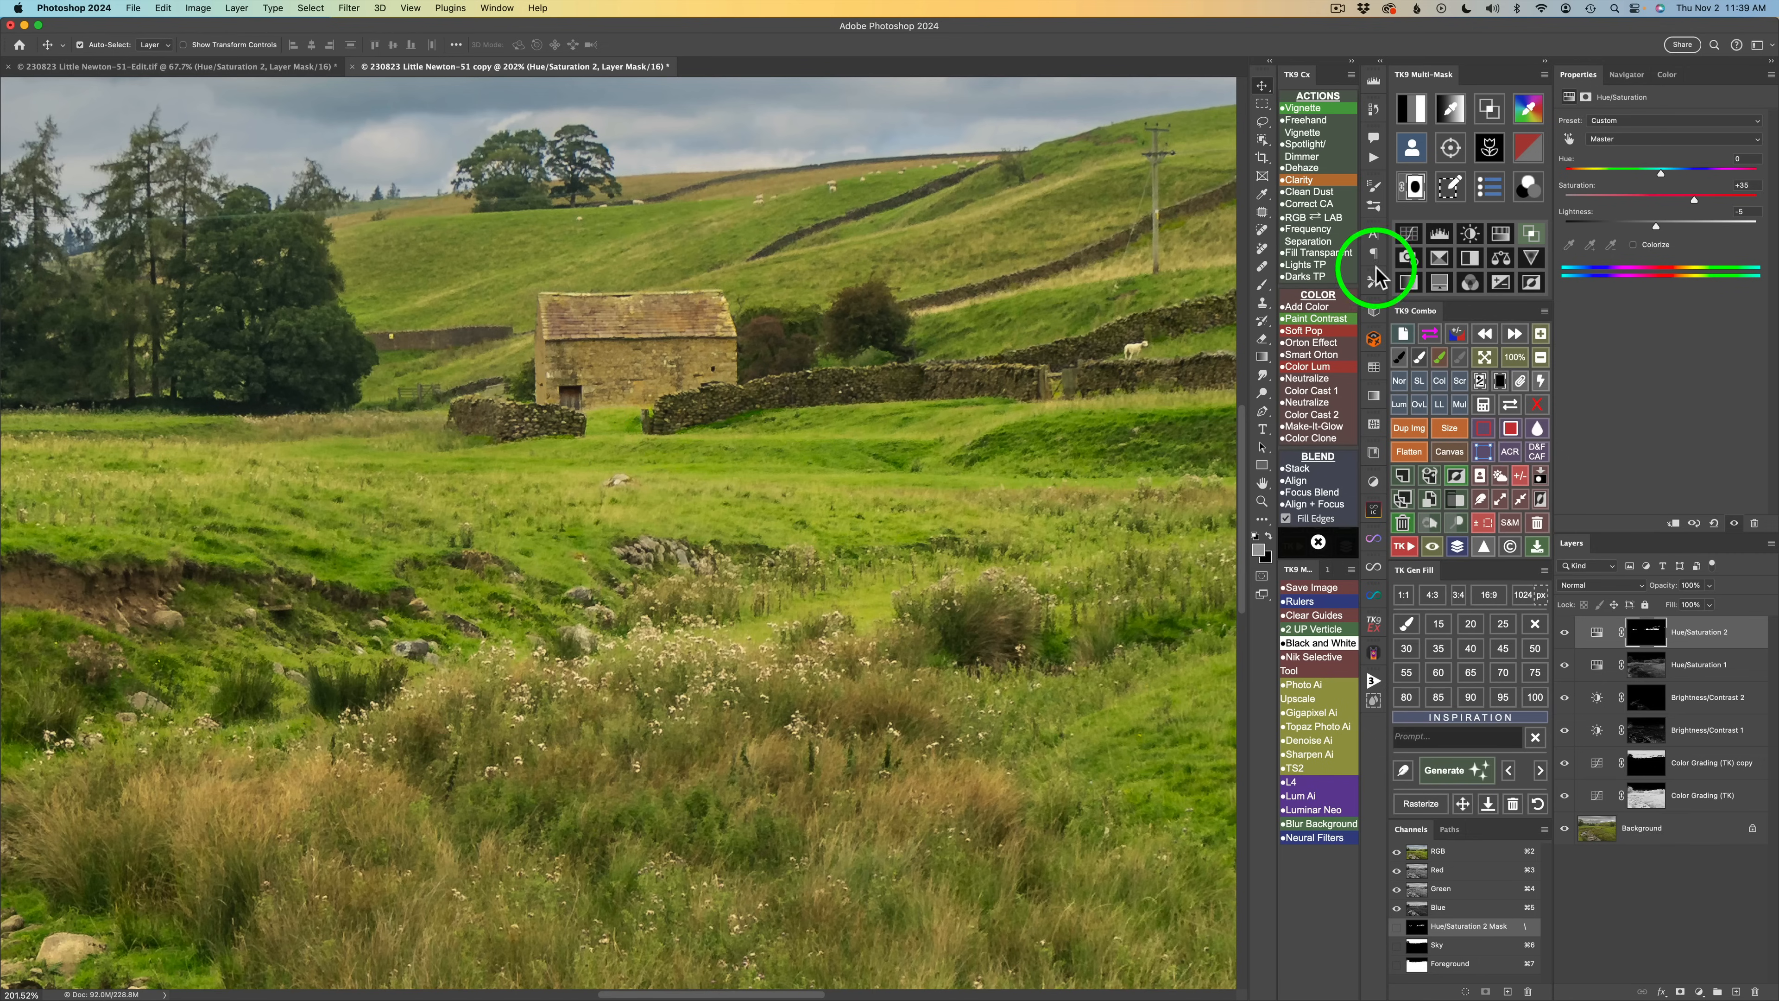
pyautogui.click(1565, 633)
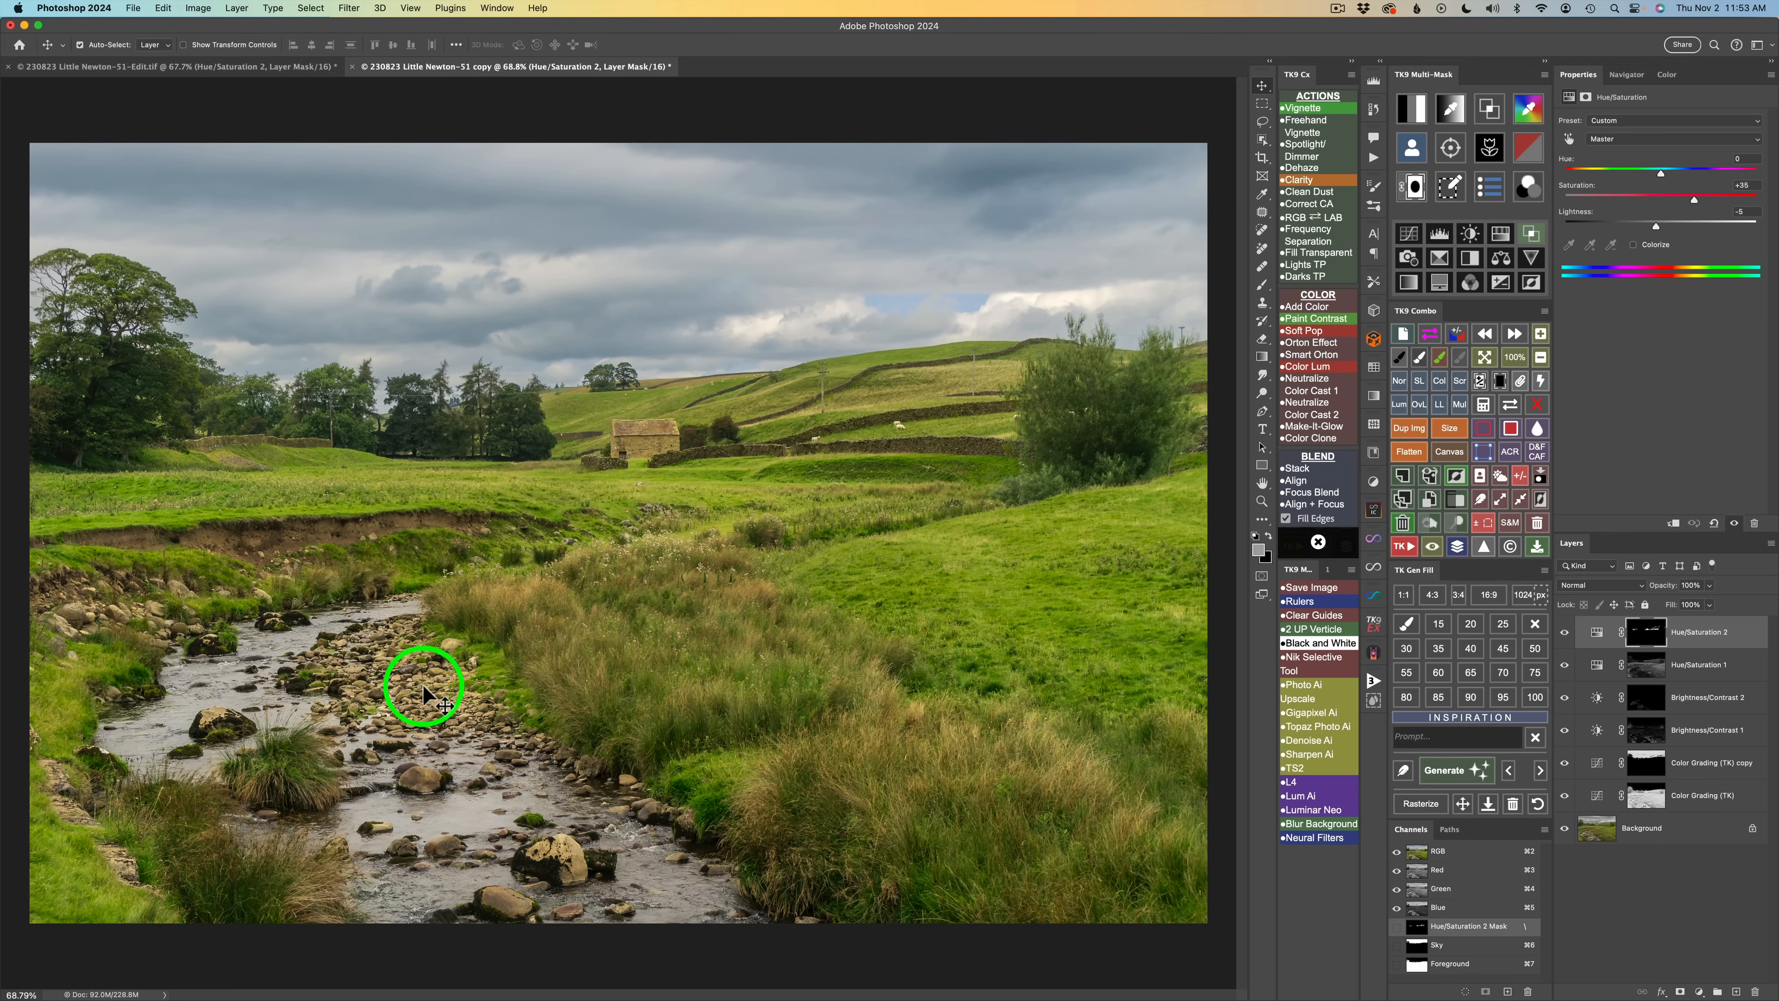
# Build a color mask from the sampled stream-stone color and narrow its range sliders.
pyautogui.click(1529, 112)
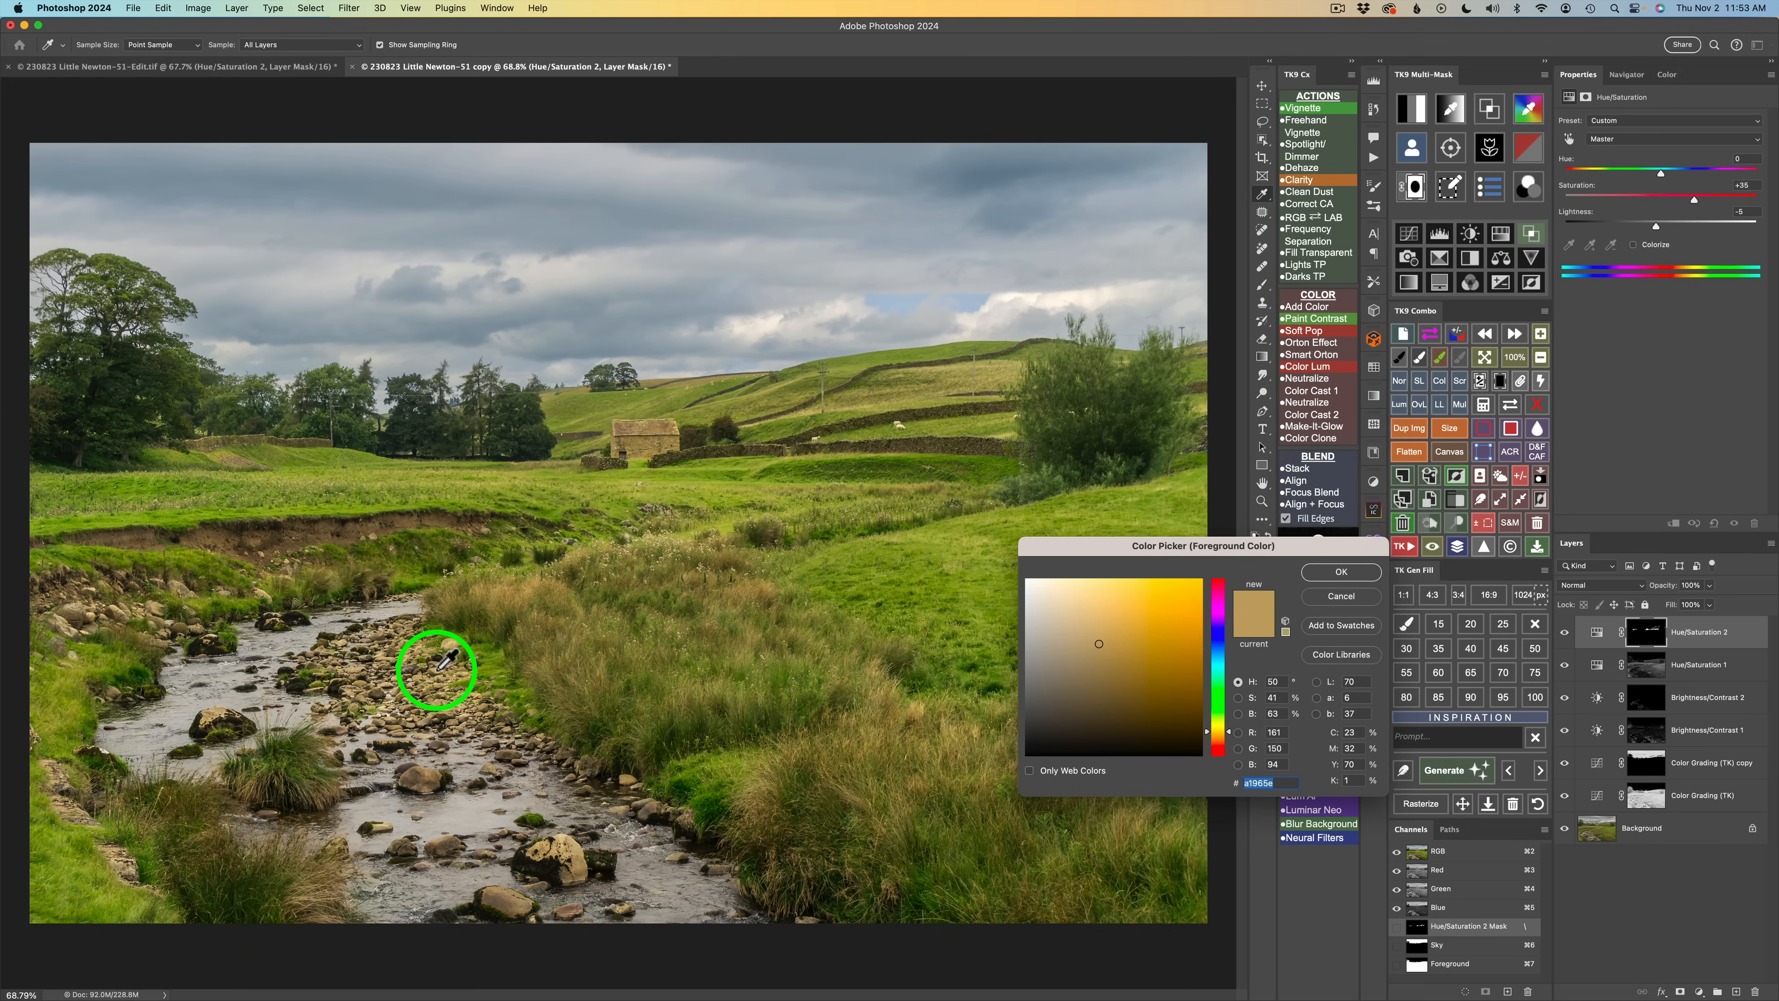
pyautogui.click(1338, 572)
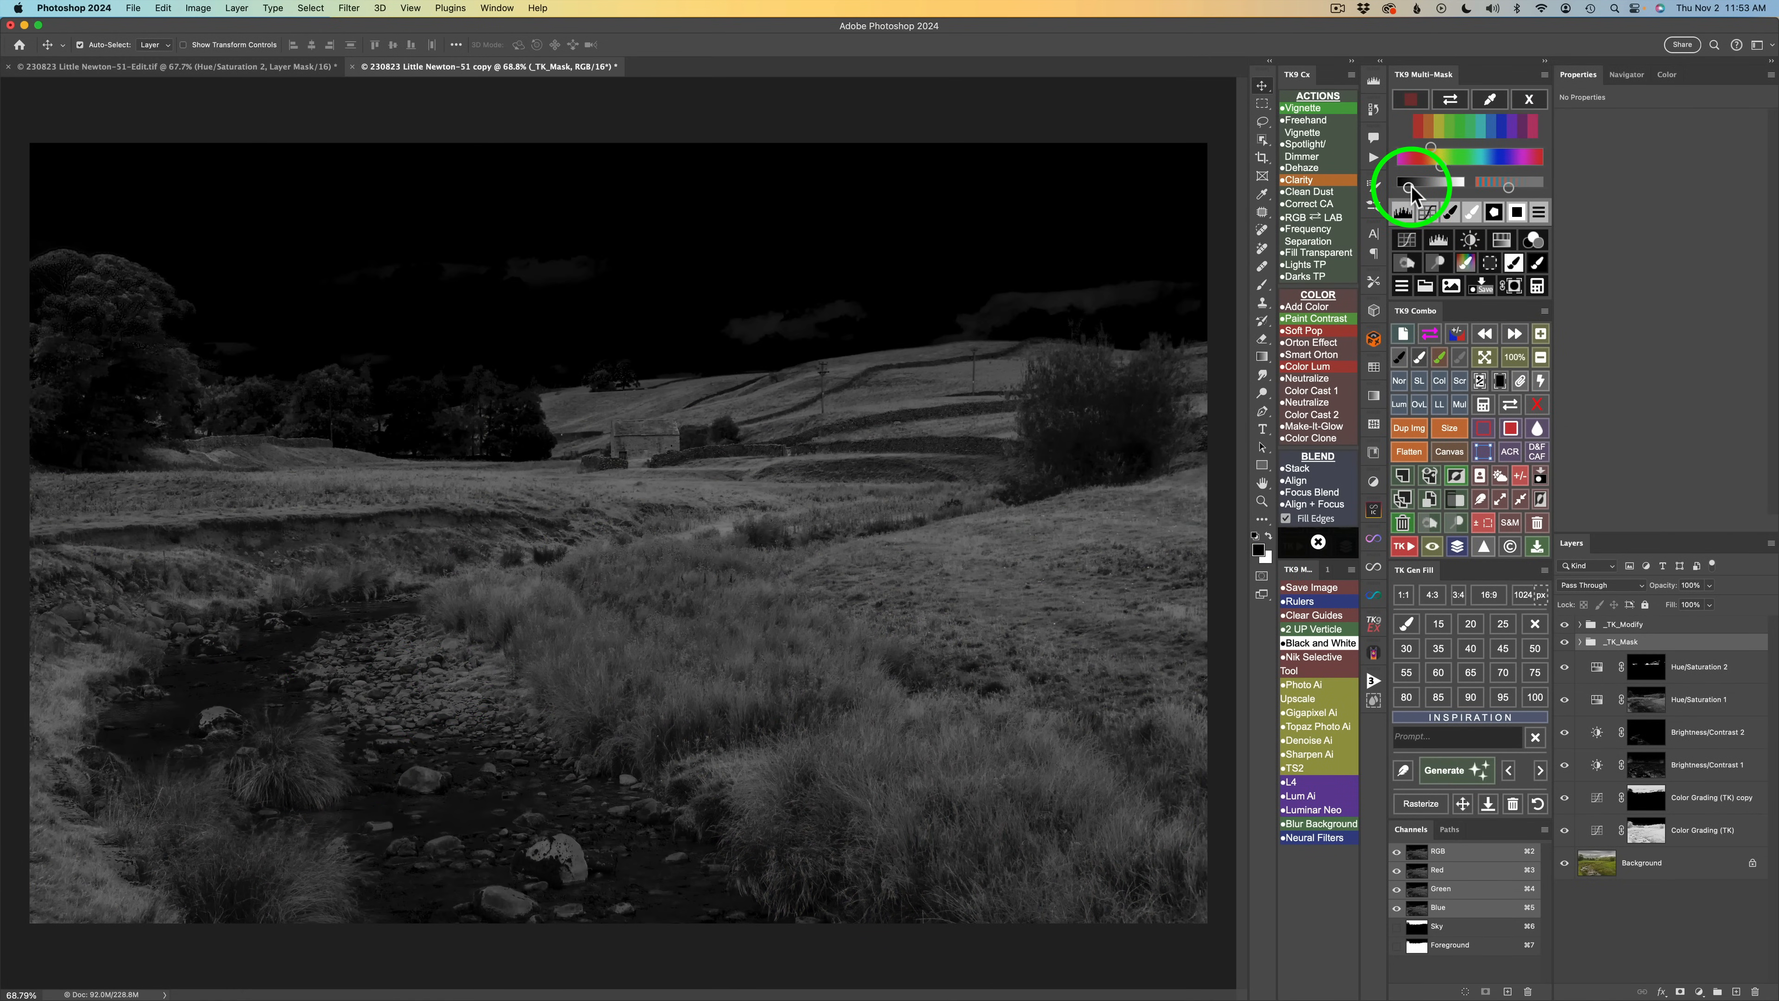
pyautogui.moveTo(1419, 186); pyautogui.dragTo(1433, 188)
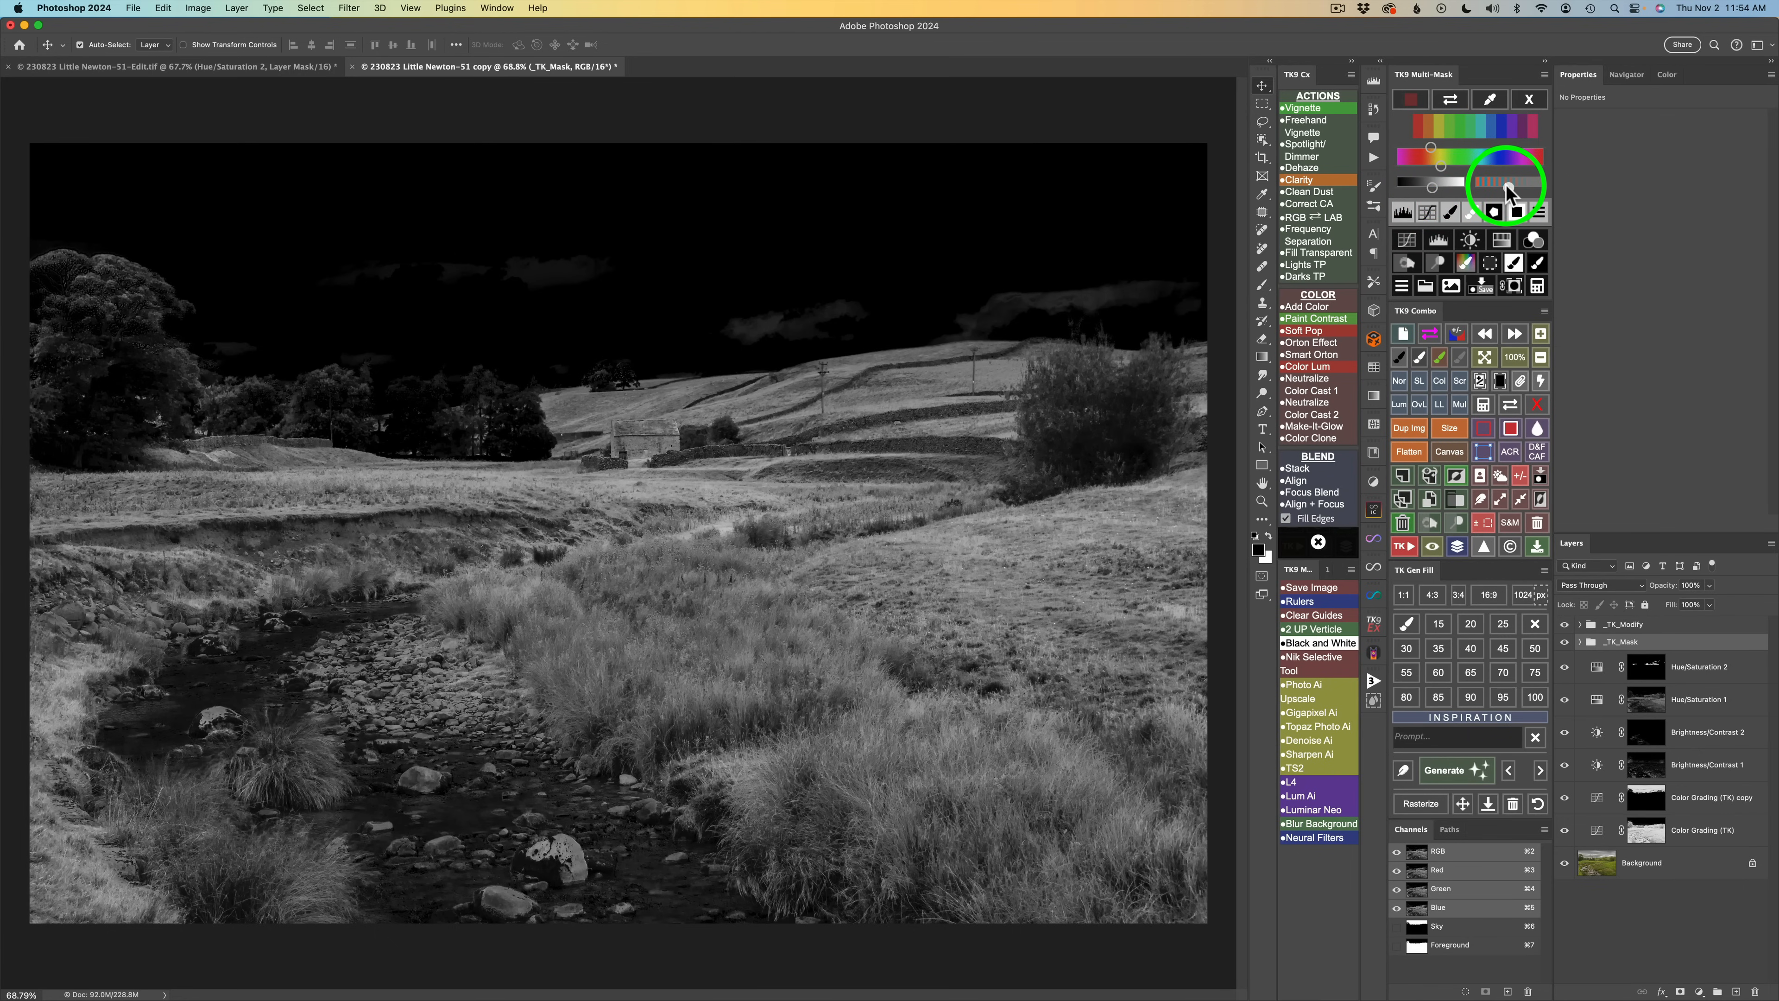
pyautogui.moveTo(1500, 188); pyautogui.dragTo(1498, 190)
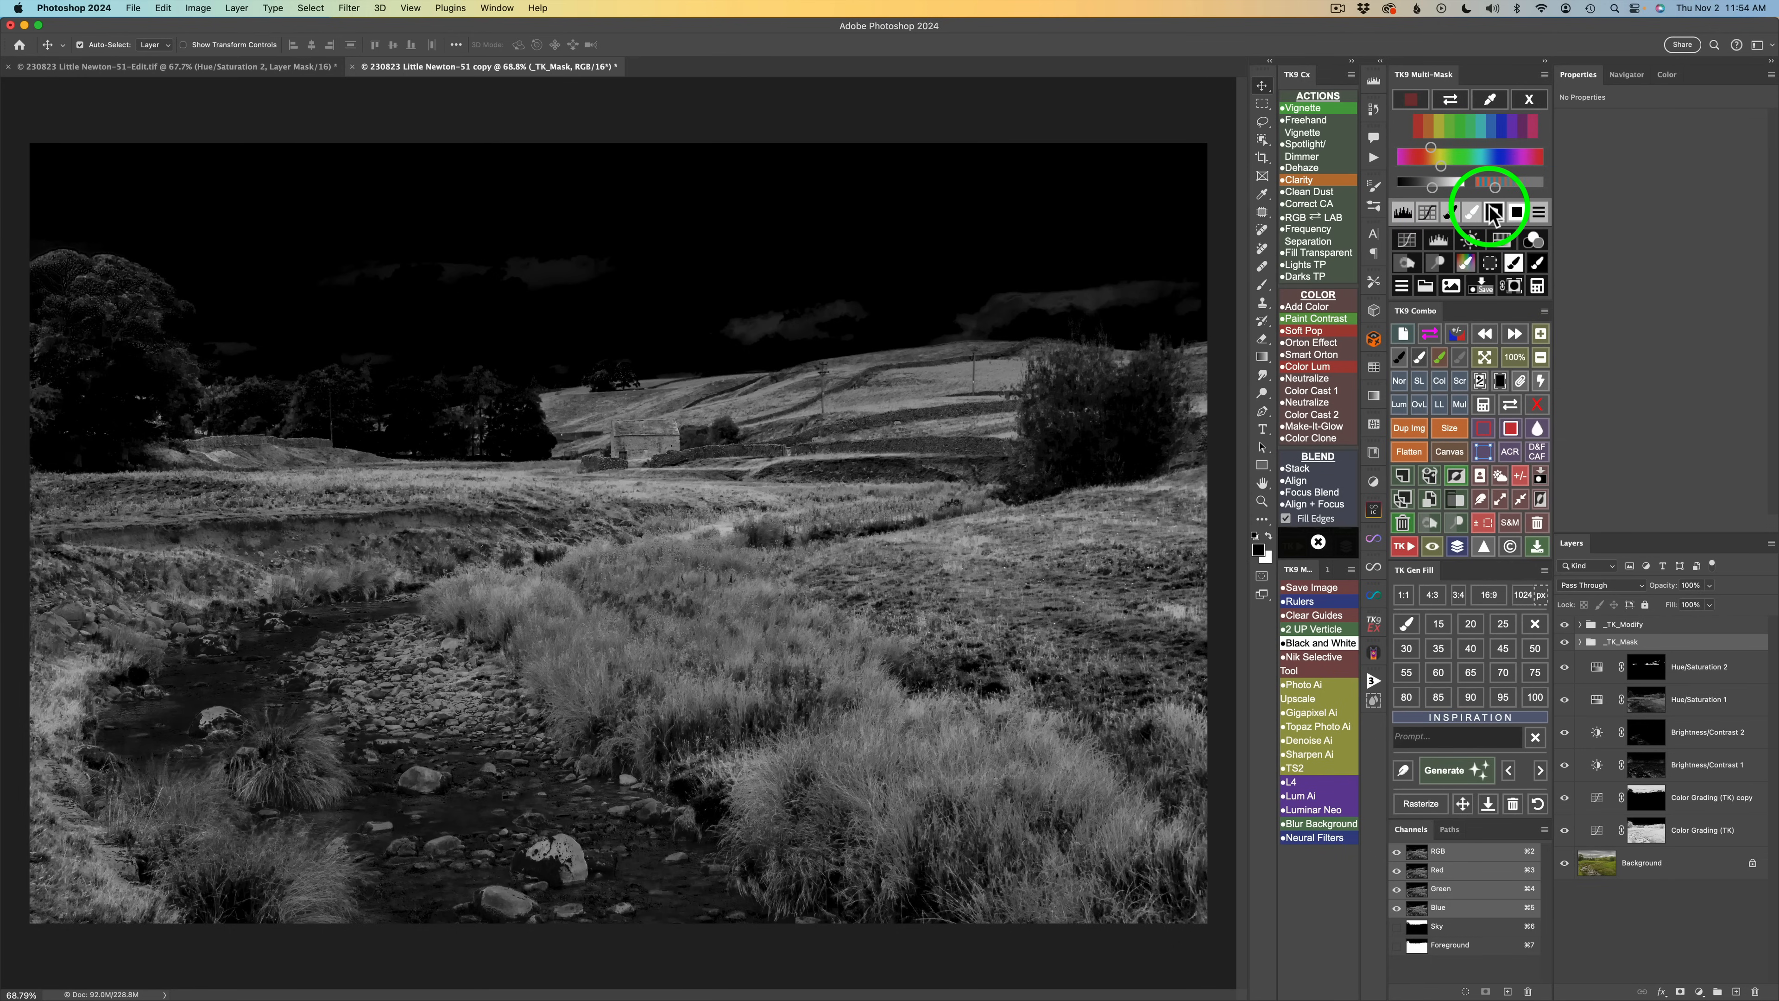
# Add a Burn (black paint) layer through the color mask and paint over the stream stones and banks to darken them.
pyautogui.click(1403, 263)
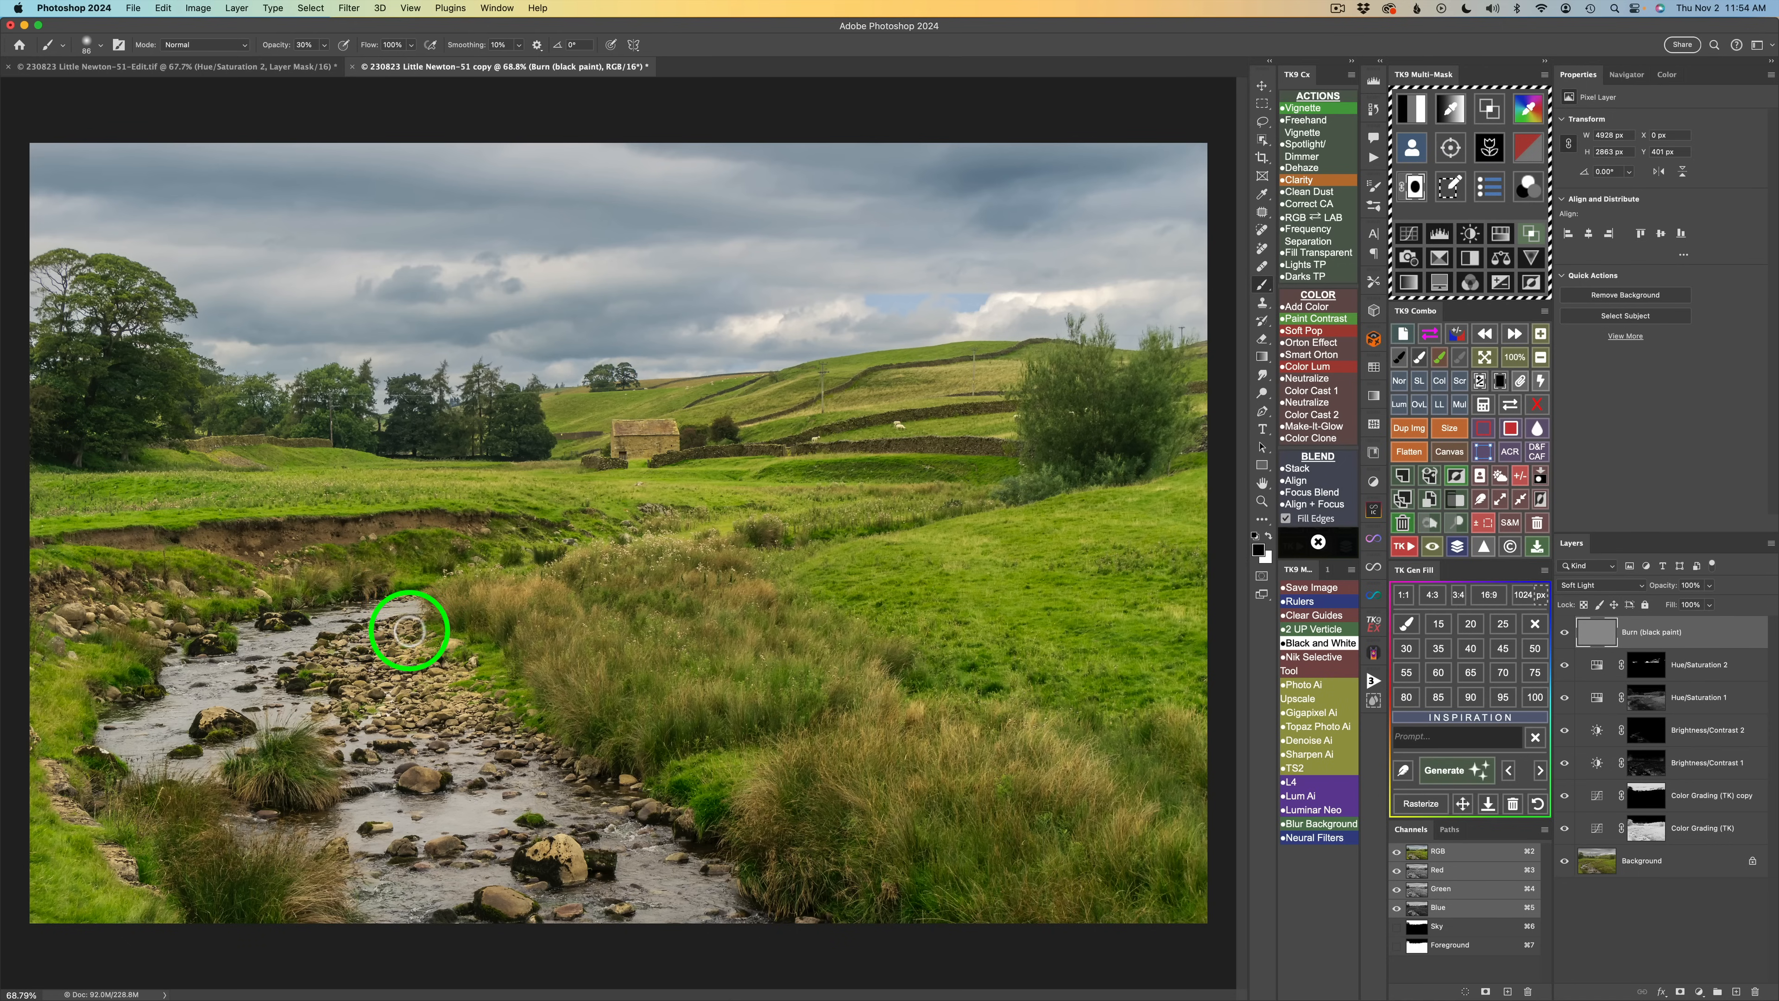
pyautogui.moveTo(406, 632); pyautogui.dragTo(405, 626)
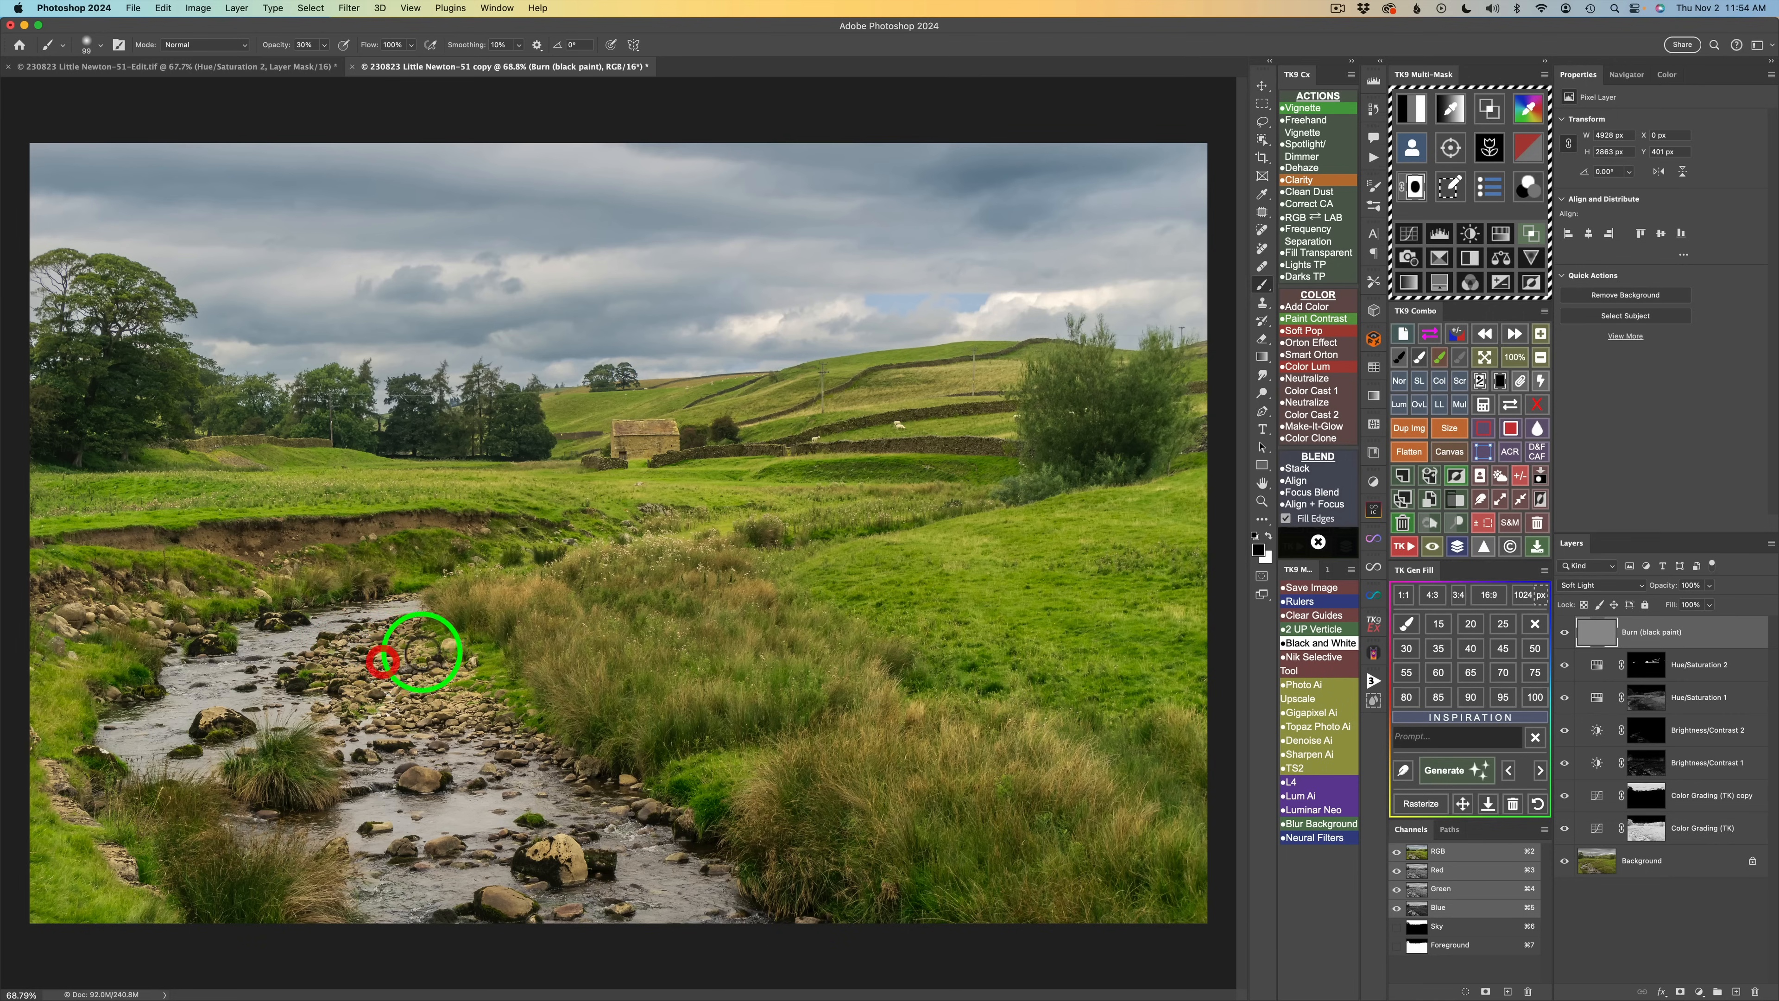
pyautogui.moveTo(434, 655)
pyautogui.mouseDown()
pyautogui.moveTo(310, 654)
pyautogui.moveTo(405, 655)
pyautogui.moveTo(348, 678)
pyautogui.mouseUp()
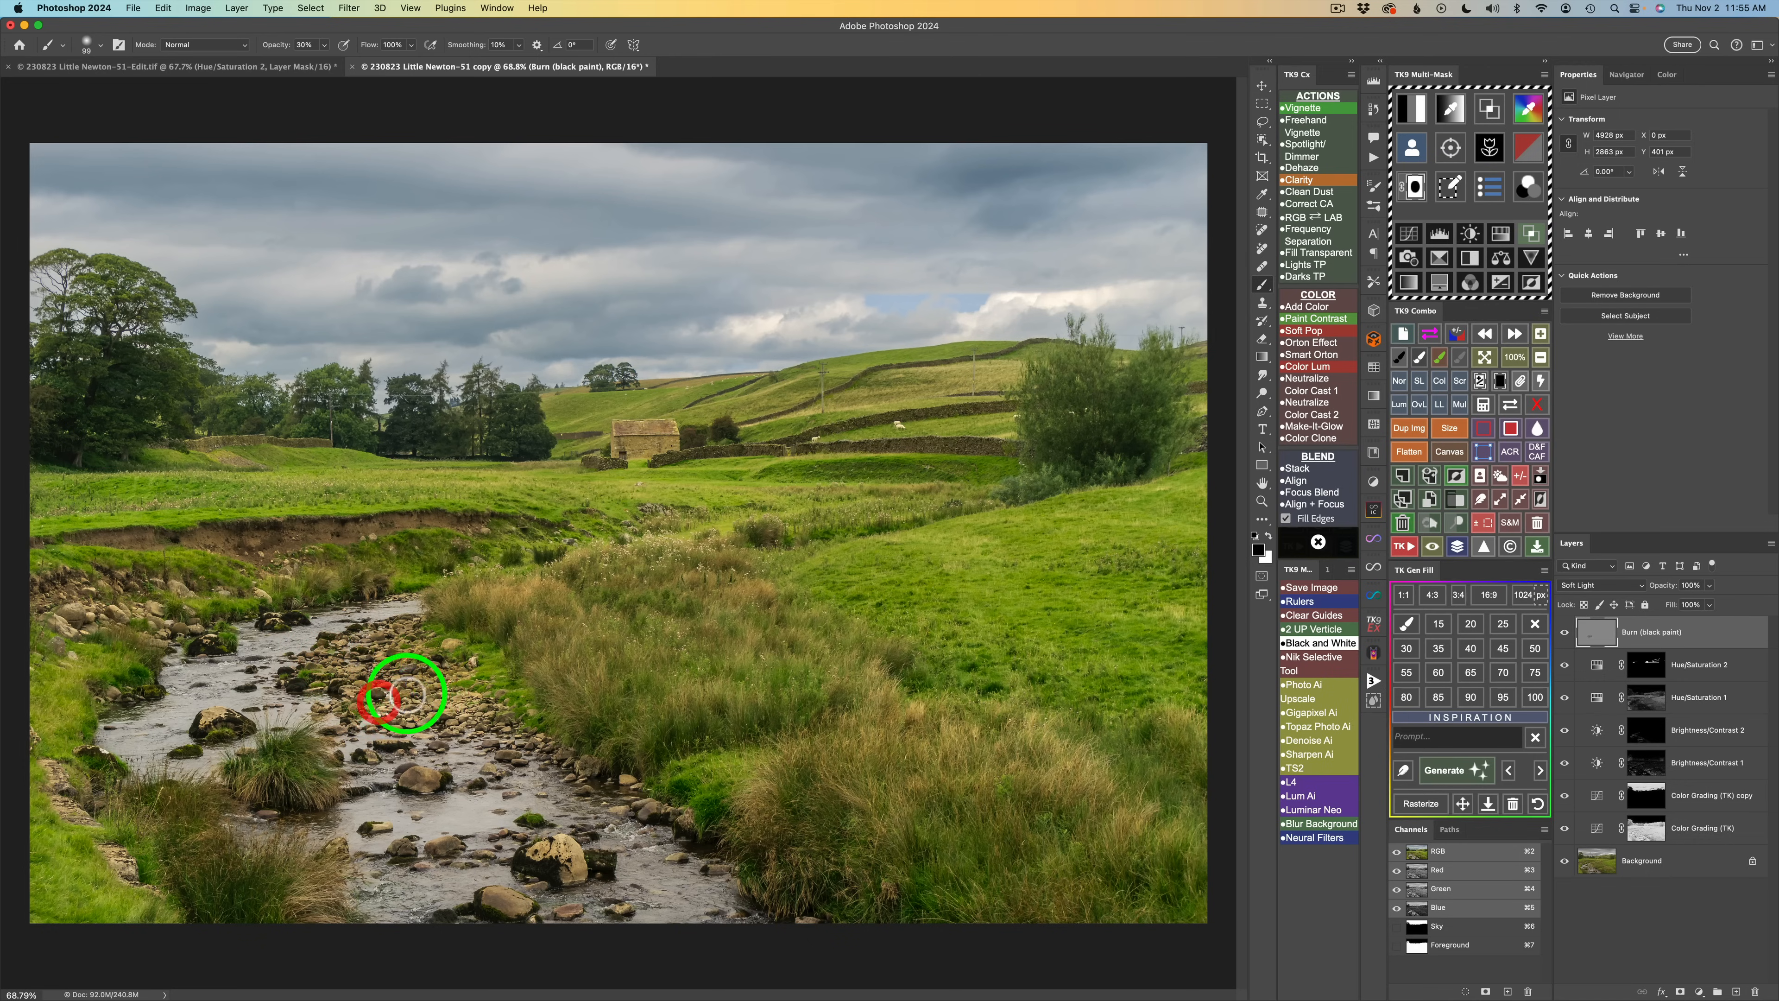
pyautogui.moveTo(431, 722)
pyautogui.mouseDown()
pyautogui.moveTo(490, 729)
pyautogui.moveTo(446, 699)
pyautogui.moveTo(487, 693)
pyautogui.moveTo(449, 664)
pyautogui.moveTo(471, 661)
pyautogui.moveTo(434, 688)
pyautogui.moveTo(328, 694)
pyautogui.moveTo(367, 706)
pyautogui.moveTo(325, 708)
pyautogui.moveTo(386, 709)
pyautogui.moveTo(353, 725)
pyautogui.moveTo(398, 721)
pyautogui.moveTo(346, 730)
pyautogui.moveTo(445, 696)
pyautogui.moveTo(494, 719)
pyautogui.moveTo(476, 693)
pyautogui.moveTo(567, 777)
pyautogui.moveTo(576, 757)
pyautogui.moveTo(634, 787)
pyautogui.moveTo(589, 782)
pyautogui.moveTo(644, 782)
pyautogui.moveTo(651, 803)
pyautogui.moveTo(613, 811)
pyautogui.moveTo(671, 808)
pyautogui.moveTo(587, 853)
pyautogui.moveTo(533, 855)
pyautogui.moveTo(562, 842)
pyautogui.moveTo(582, 870)
pyautogui.moveTo(569, 855)
pyautogui.moveTo(569, 881)
pyautogui.moveTo(574, 863)
pyautogui.moveTo(548, 855)
pyautogui.moveTo(581, 857)
pyautogui.moveTo(541, 867)
pyautogui.moveTo(565, 856)
pyautogui.moveTo(618, 912)
pyautogui.moveTo(488, 908)
pyautogui.moveTo(514, 900)
pyautogui.moveTo(444, 846)
pyautogui.moveTo(425, 772)
pyautogui.moveTo(386, 829)
pyautogui.moveTo(369, 820)
pyautogui.moveTo(409, 838)
pyautogui.moveTo(385, 846)
pyautogui.moveTo(449, 846)
pyautogui.moveTo(544, 923)
pyautogui.moveTo(504, 910)
pyautogui.moveTo(548, 830)
pyautogui.mouseUp()
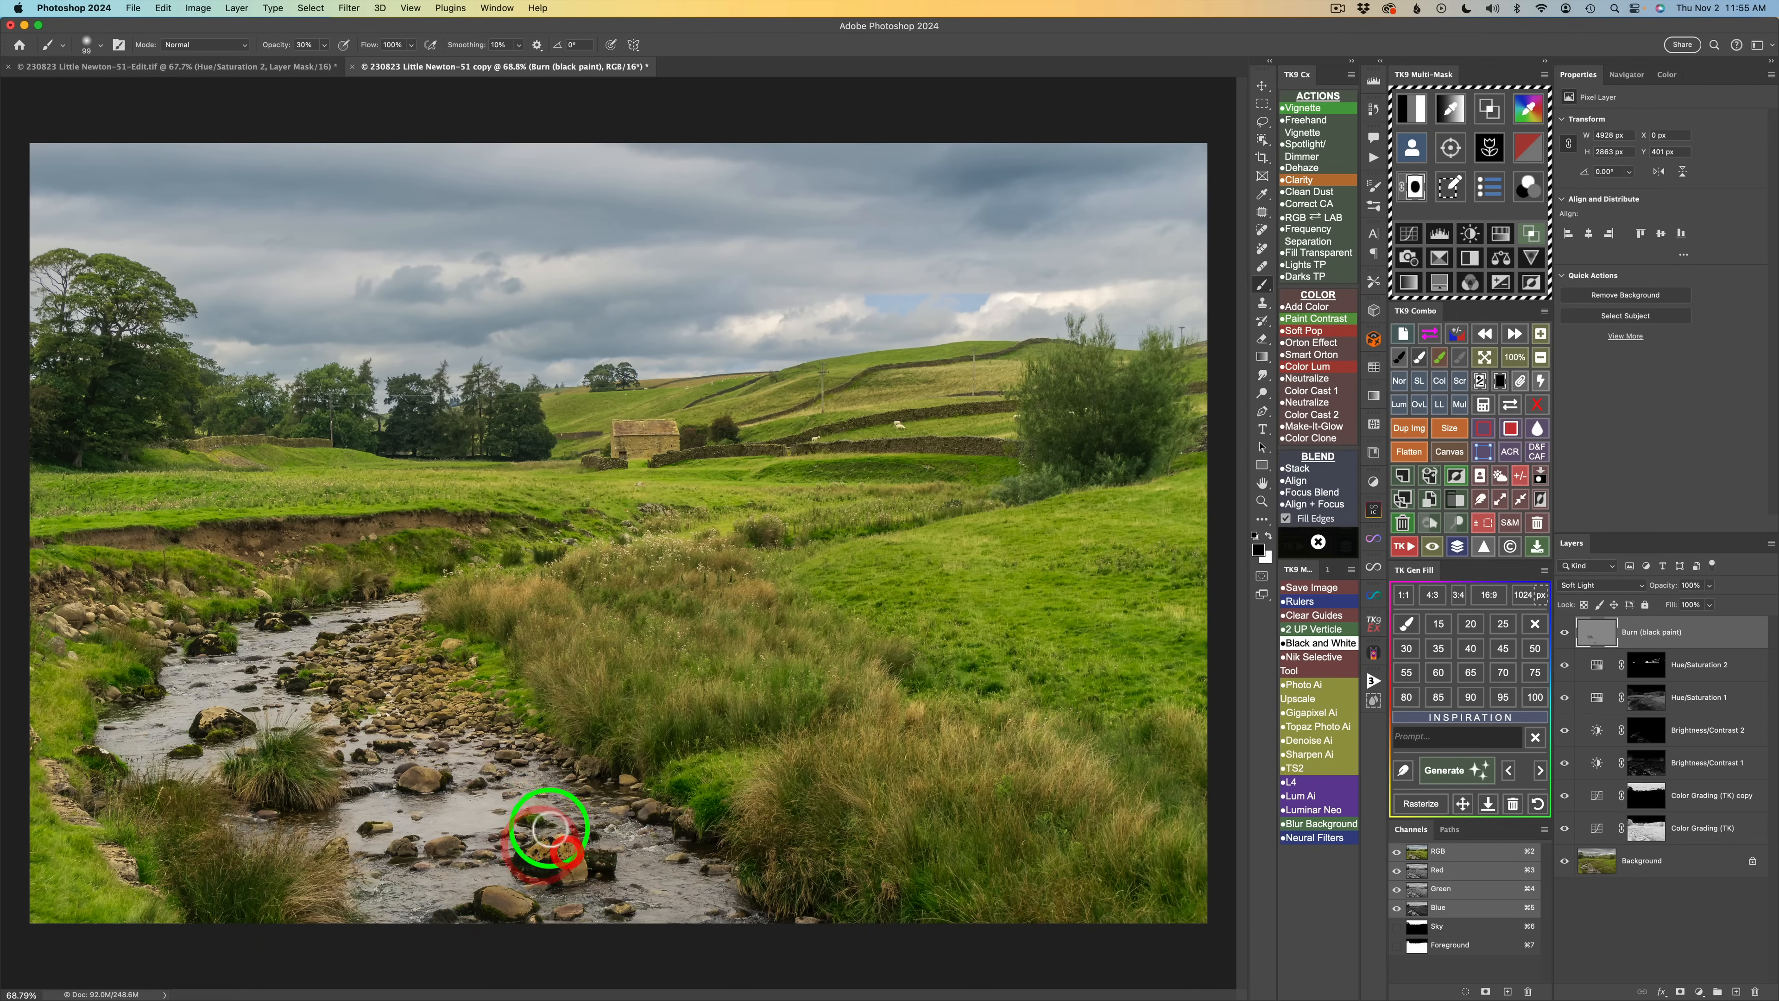
pyautogui.moveTo(226, 719); pyautogui.dragTo(188, 701)
pyautogui.moveTo(103, 600)
pyautogui.mouseDown()
pyautogui.moveTo(71, 616)
pyautogui.moveTo(107, 607)
pyautogui.moveTo(186, 622)
pyautogui.mouseUp()
pyautogui.moveTo(48, 750)
pyautogui.mouseDown()
pyautogui.moveTo(82, 775)
pyautogui.moveTo(52, 762)
pyautogui.moveTo(81, 814)
pyautogui.moveTo(65, 808)
pyautogui.moveTo(72, 794)
pyautogui.moveTo(136, 883)
pyautogui.moveTo(119, 853)
pyautogui.moveTo(171, 896)
pyautogui.moveTo(108, 835)
pyautogui.moveTo(148, 880)
pyautogui.moveTo(106, 842)
pyautogui.mouseUp()
pyautogui.moveTo(81, 741); pyautogui.dragTo(68, 729)
pyautogui.moveTo(180, 597)
pyautogui.mouseDown()
pyautogui.moveTo(165, 592)
pyautogui.moveTo(259, 596)
pyautogui.moveTo(230, 578)
pyautogui.moveTo(263, 557)
pyautogui.moveTo(358, 536)
pyautogui.moveTo(427, 556)
pyautogui.moveTo(434, 536)
pyautogui.mouseUp()
pyautogui.moveTo(419, 684)
pyautogui.mouseDown()
pyautogui.moveTo(358, 690)
pyautogui.moveTo(417, 690)
pyautogui.moveTo(384, 715)
pyautogui.moveTo(421, 718)
pyautogui.moveTo(384, 729)
pyautogui.mouseUp()
pyautogui.moveTo(418, 682)
pyautogui.mouseDown()
pyautogui.moveTo(434, 648)
pyautogui.moveTo(473, 665)
pyautogui.moveTo(433, 677)
pyautogui.moveTo(479, 673)
pyautogui.moveTo(444, 668)
pyautogui.moveTo(472, 719)
pyautogui.moveTo(420, 733)
pyautogui.moveTo(504, 719)
pyautogui.moveTo(466, 718)
pyautogui.moveTo(630, 782)
pyautogui.moveTo(484, 705)
pyautogui.moveTo(460, 720)
pyautogui.moveTo(573, 868)
pyautogui.moveTo(564, 919)
pyautogui.moveTo(619, 904)
pyautogui.moveTo(558, 935)
pyautogui.mouseUp()
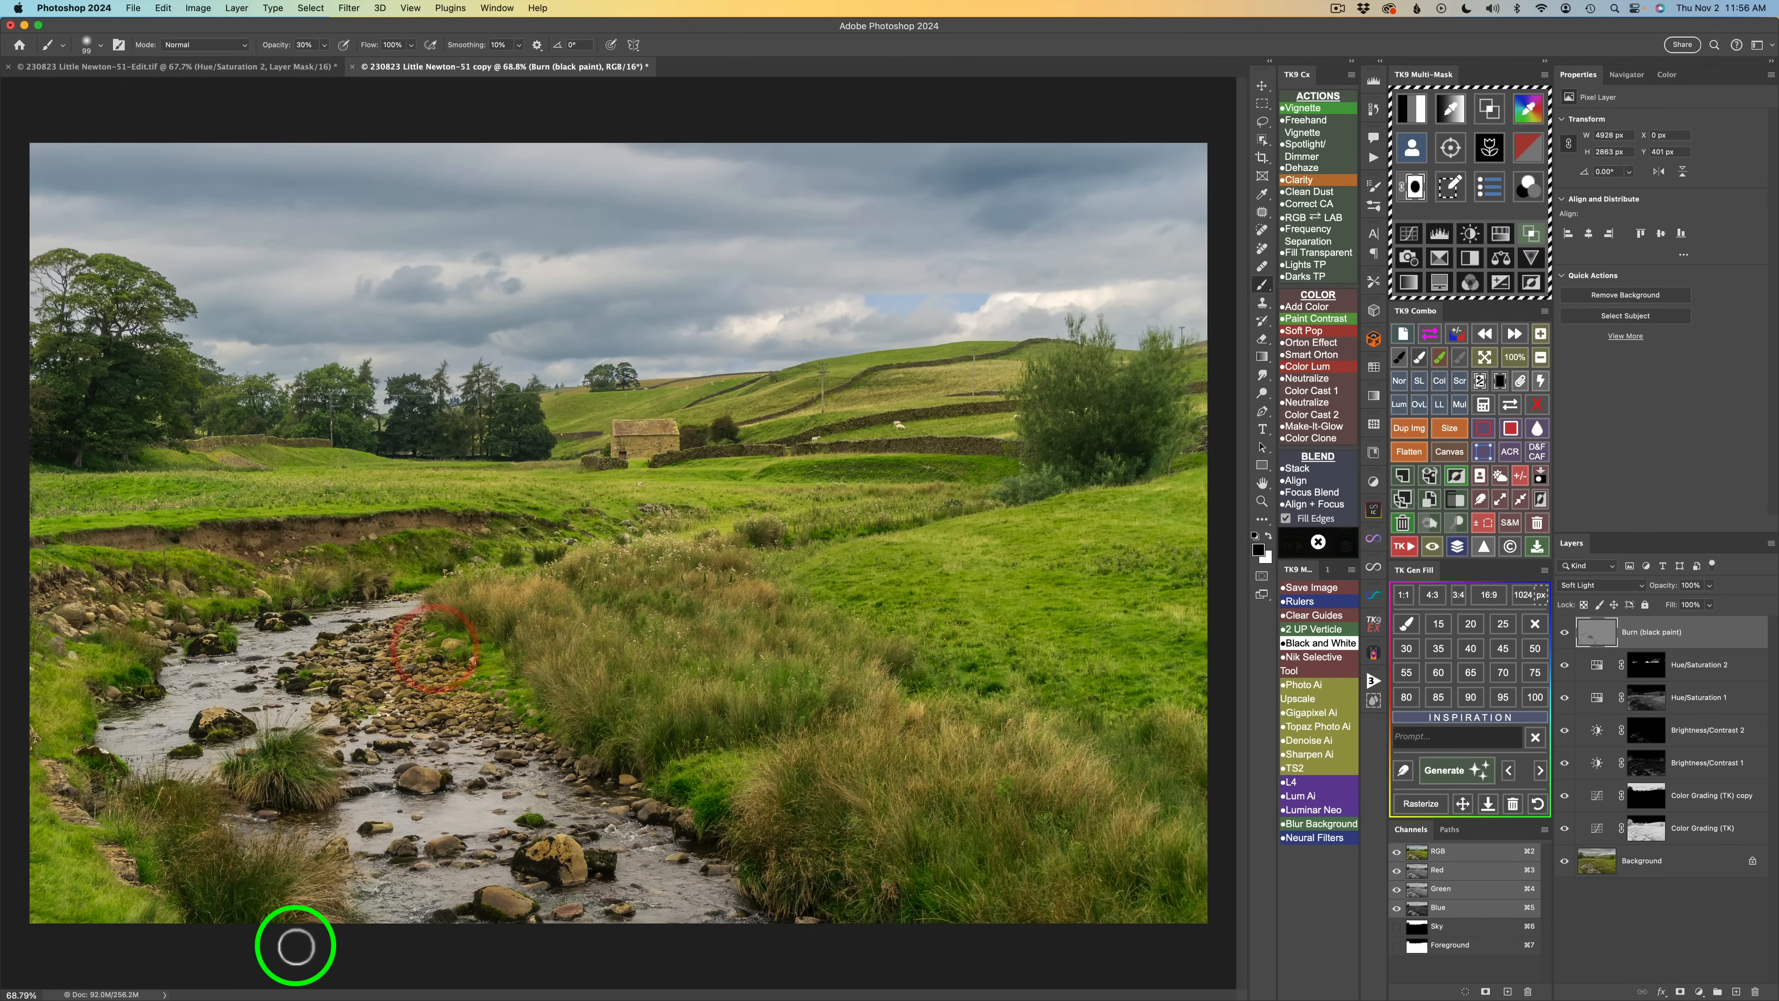
pyautogui.click(1566, 634)
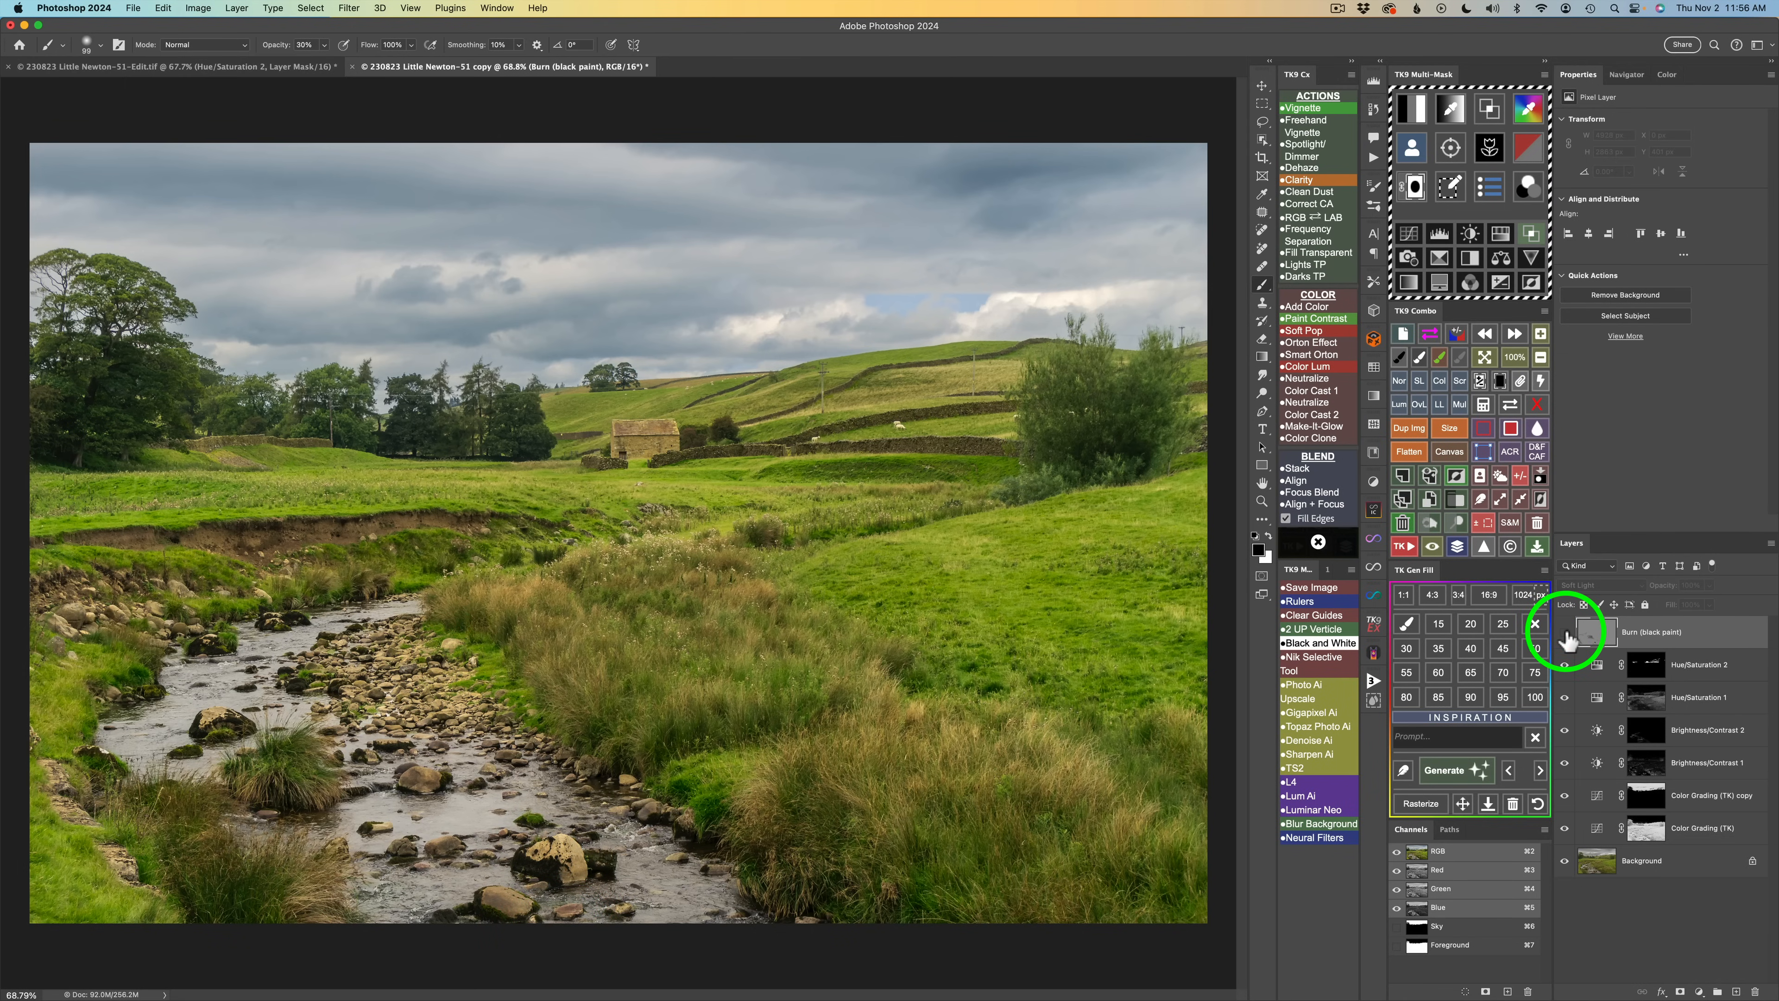
pyautogui.click(1566, 634)
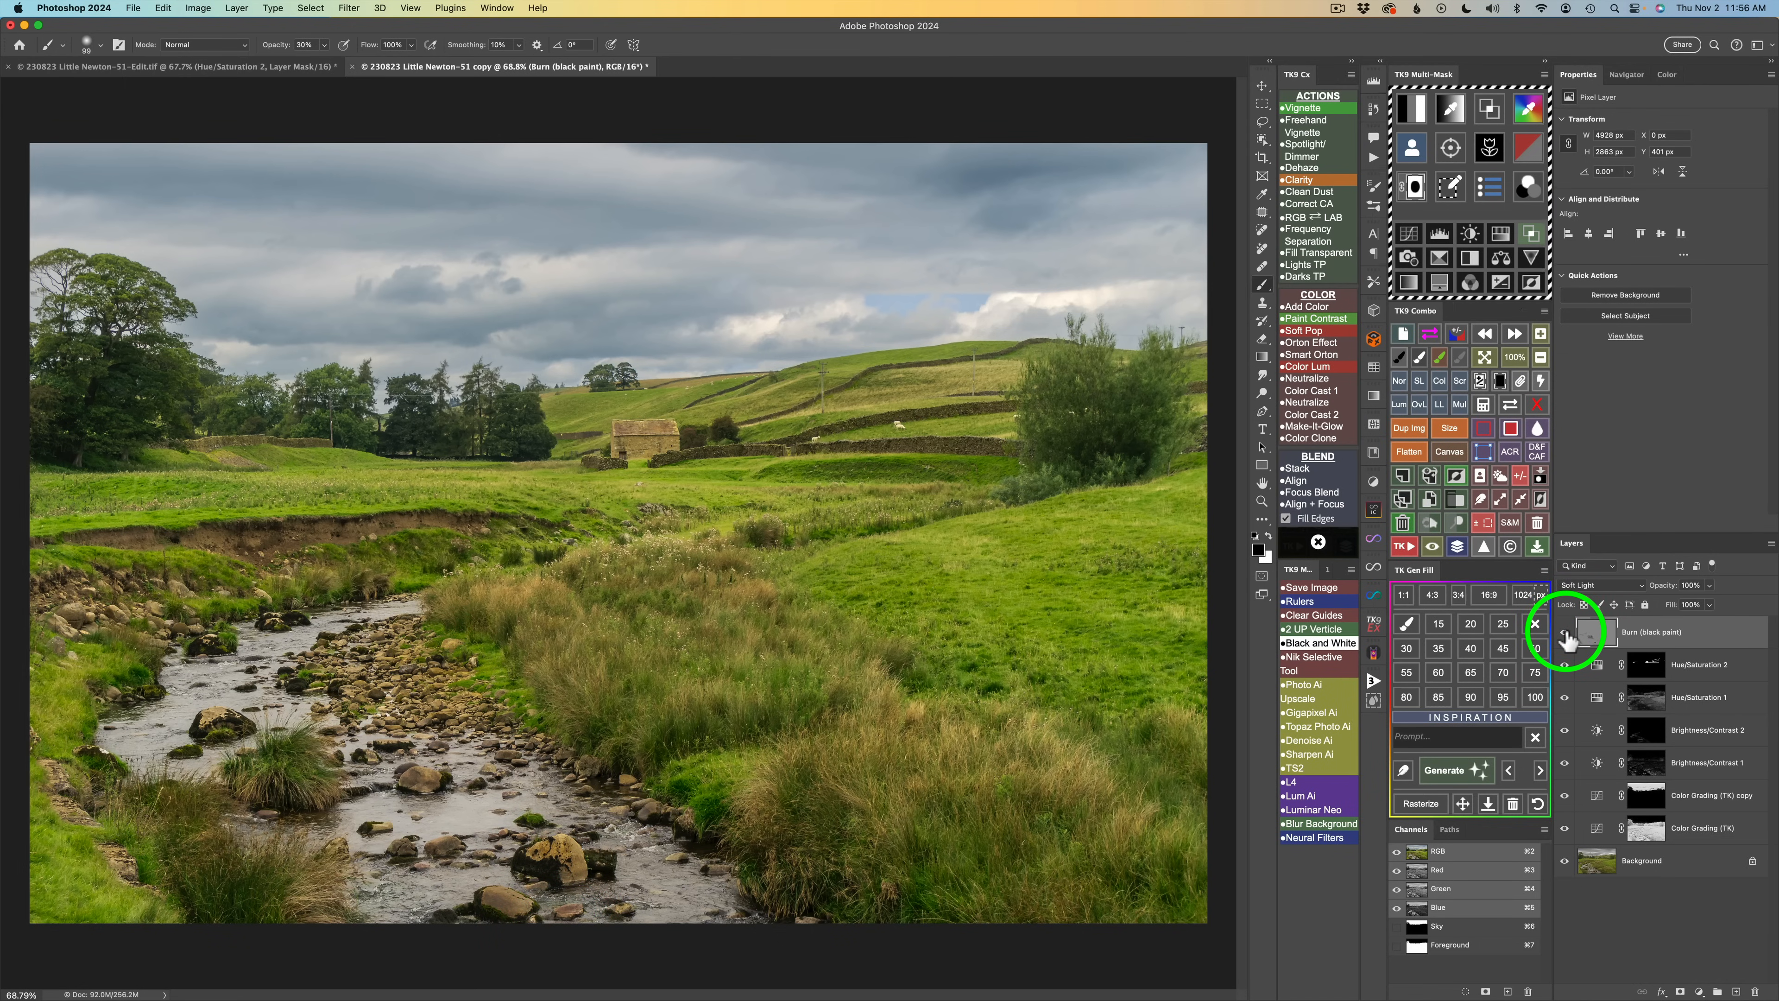
# Paint another burn stroke along the bank and set the Burn layer's opacity to 97%, toggling it to compare.
pyautogui.moveTo(400, 595)
pyautogui.mouseDown()
pyautogui.moveTo(355, 592)
pyautogui.moveTo(383, 544)
pyautogui.moveTo(340, 550)
pyautogui.mouseUp()
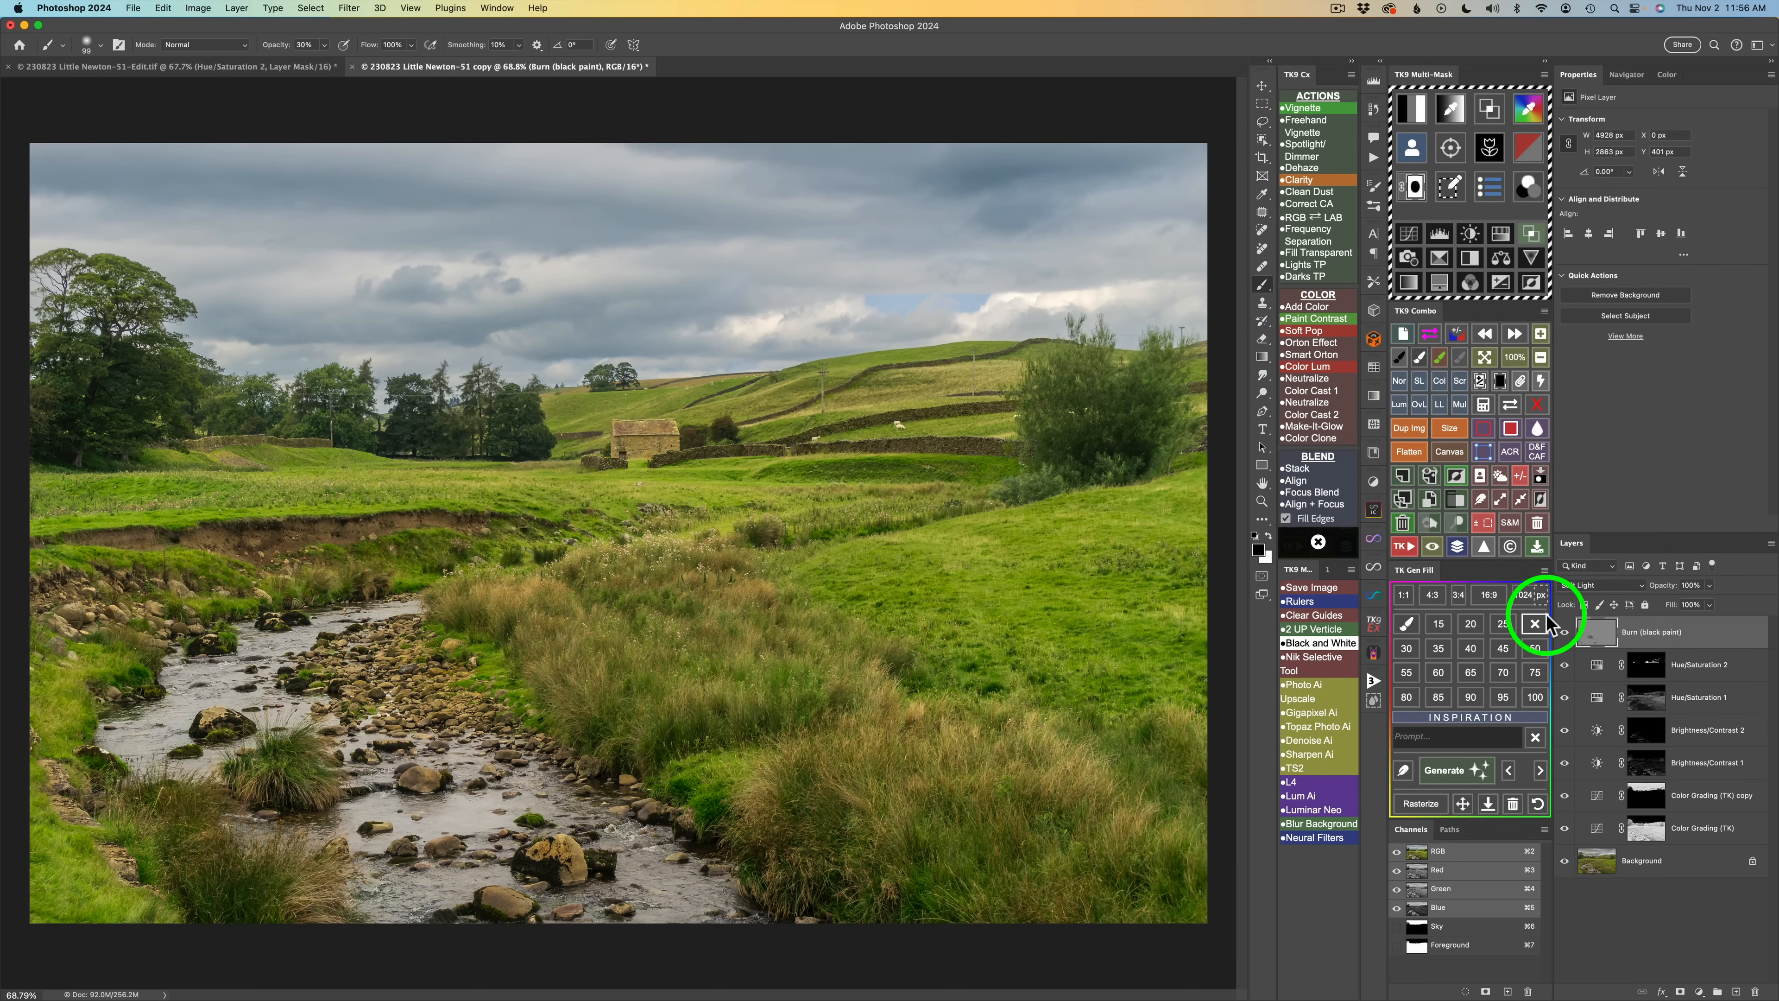
pyautogui.click(1566, 632)
pyautogui.click(1566, 633)
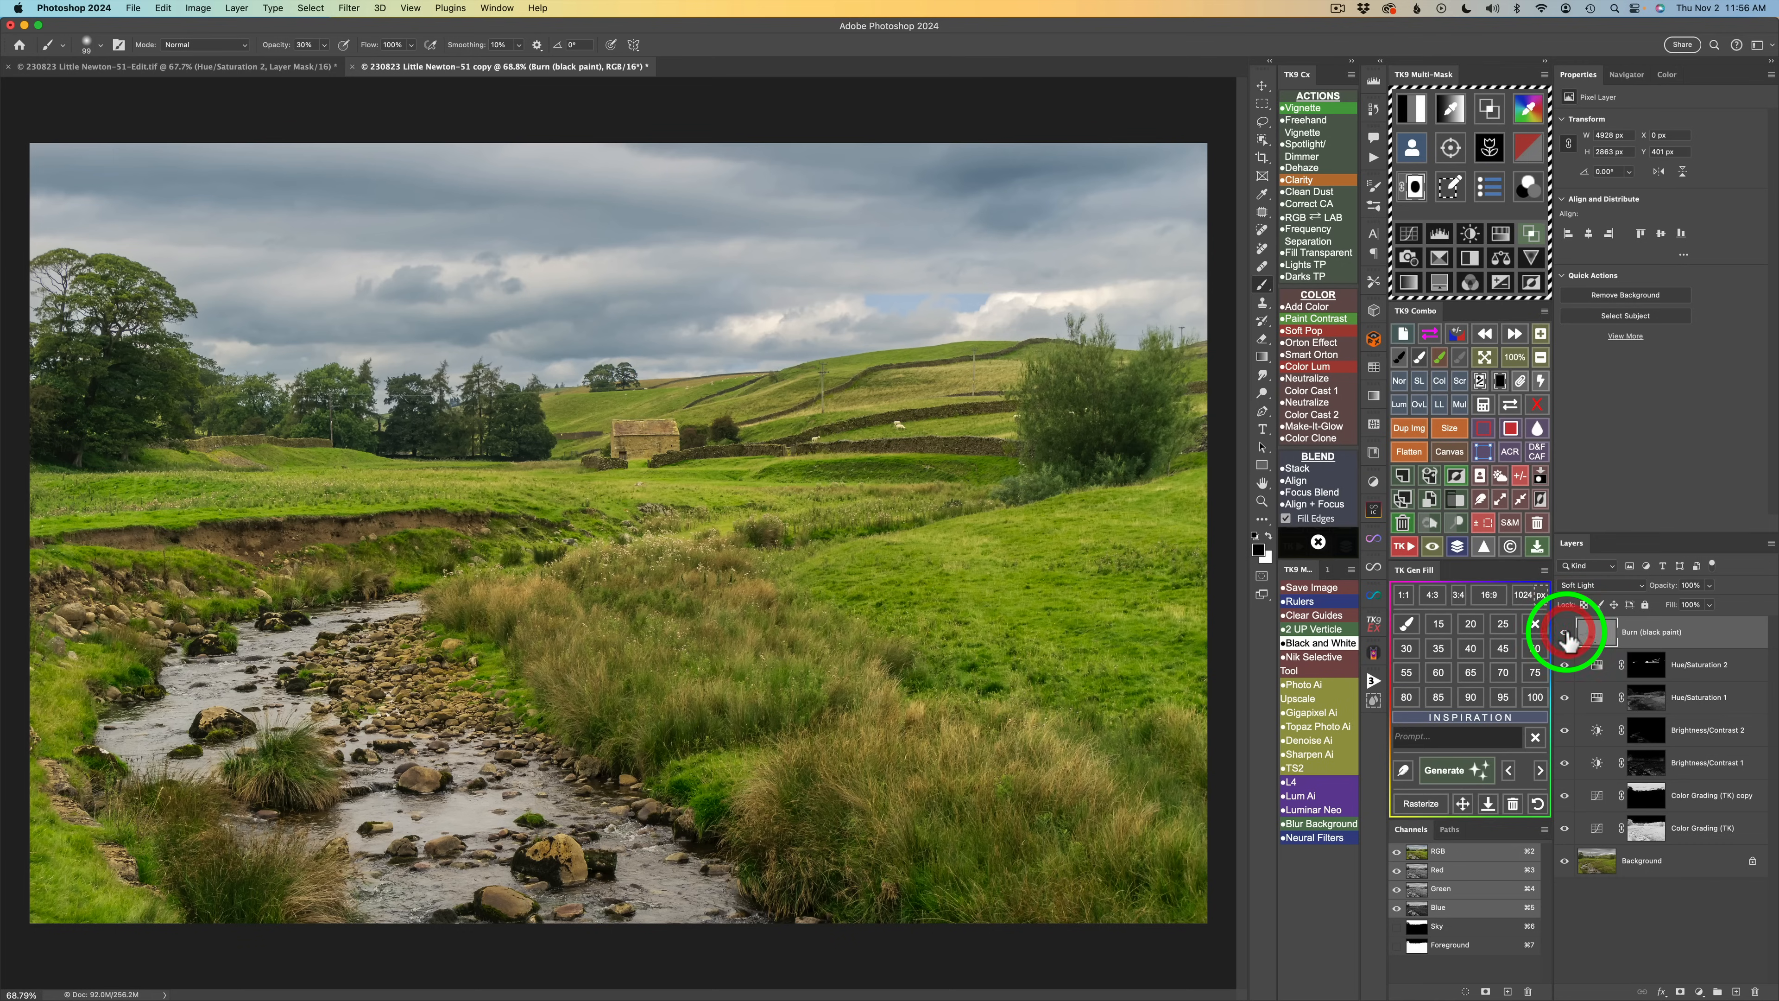
pyautogui.moveTo(1690, 581)
pyautogui.mouseDown()
pyautogui.moveTo(1391, 565)
pyautogui.moveTo(1459, 582)
pyautogui.mouseUp()
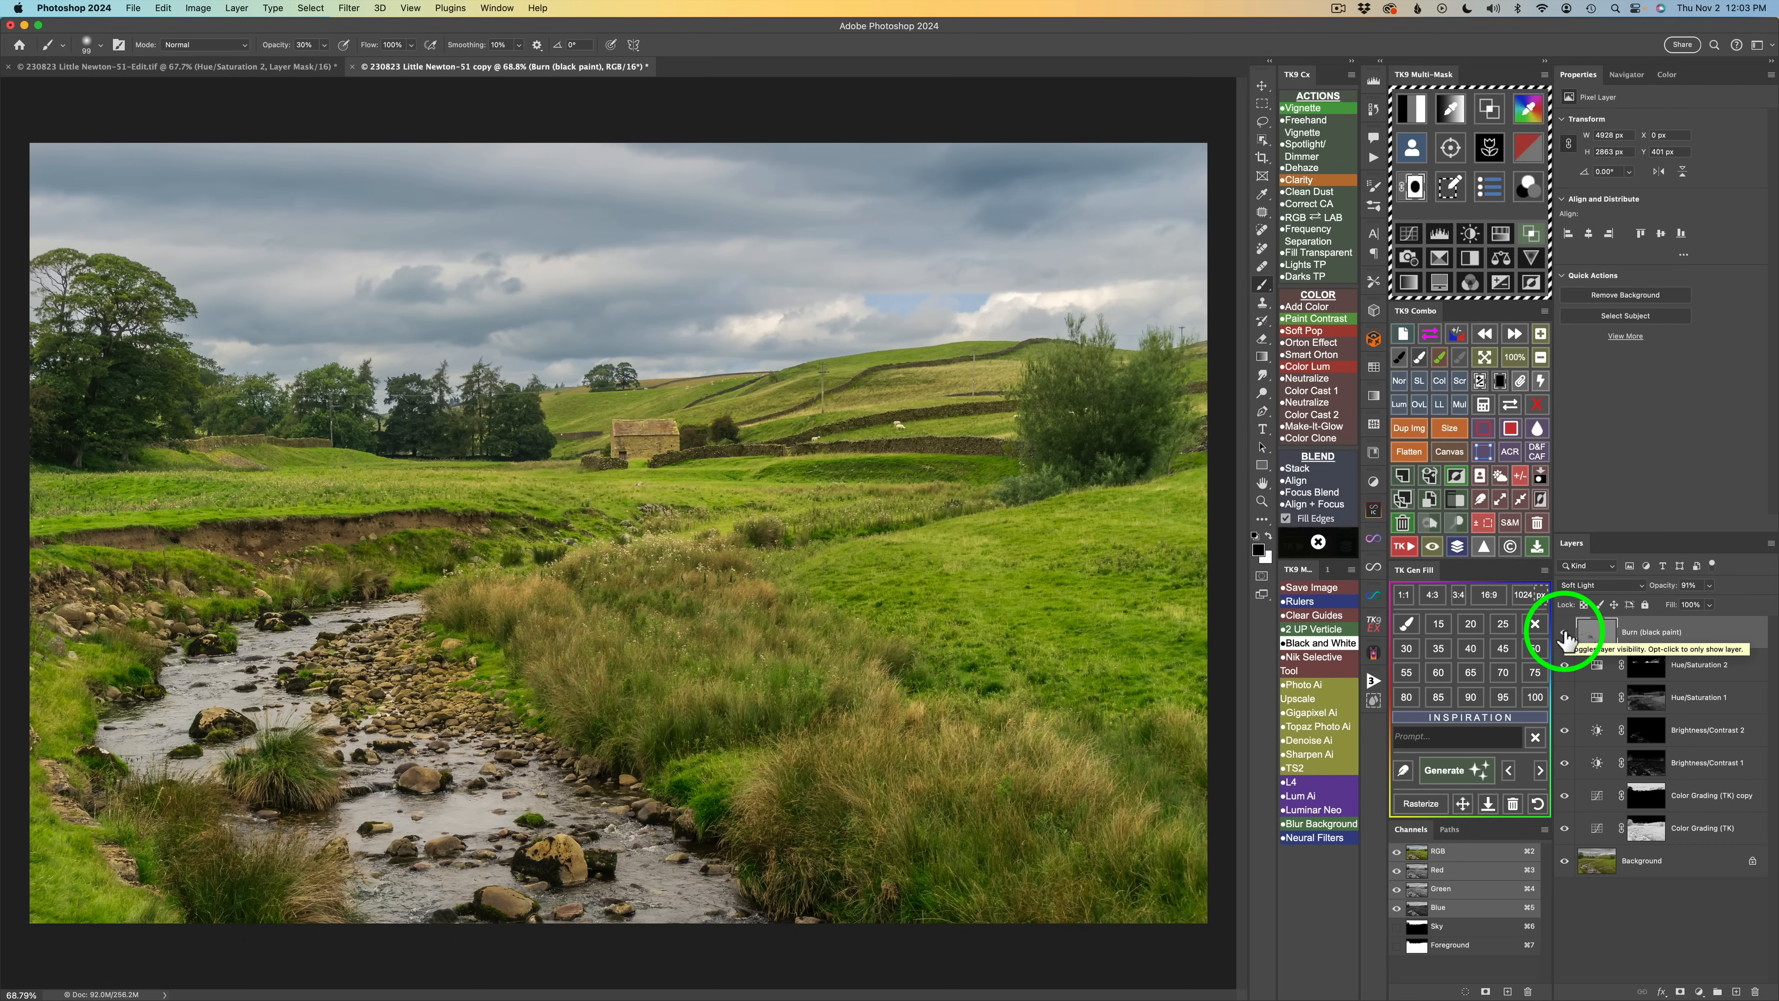
pyautogui.click(1565, 634)
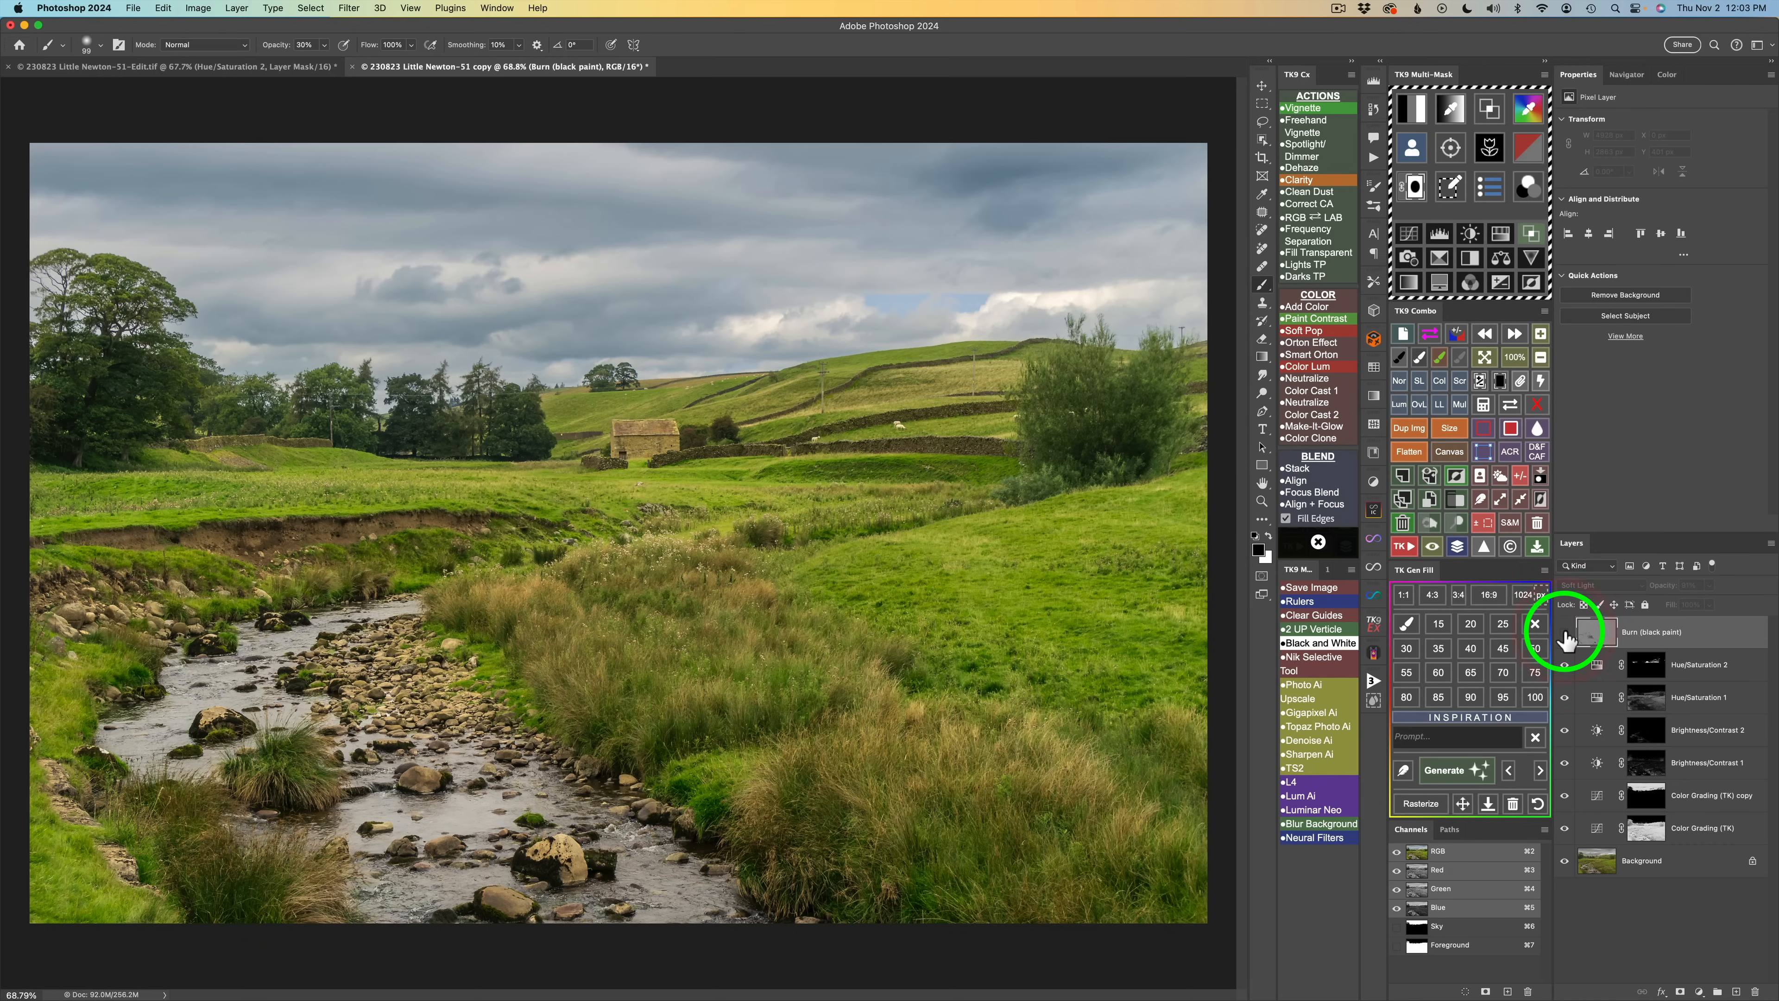
pyautogui.click(1565, 635)
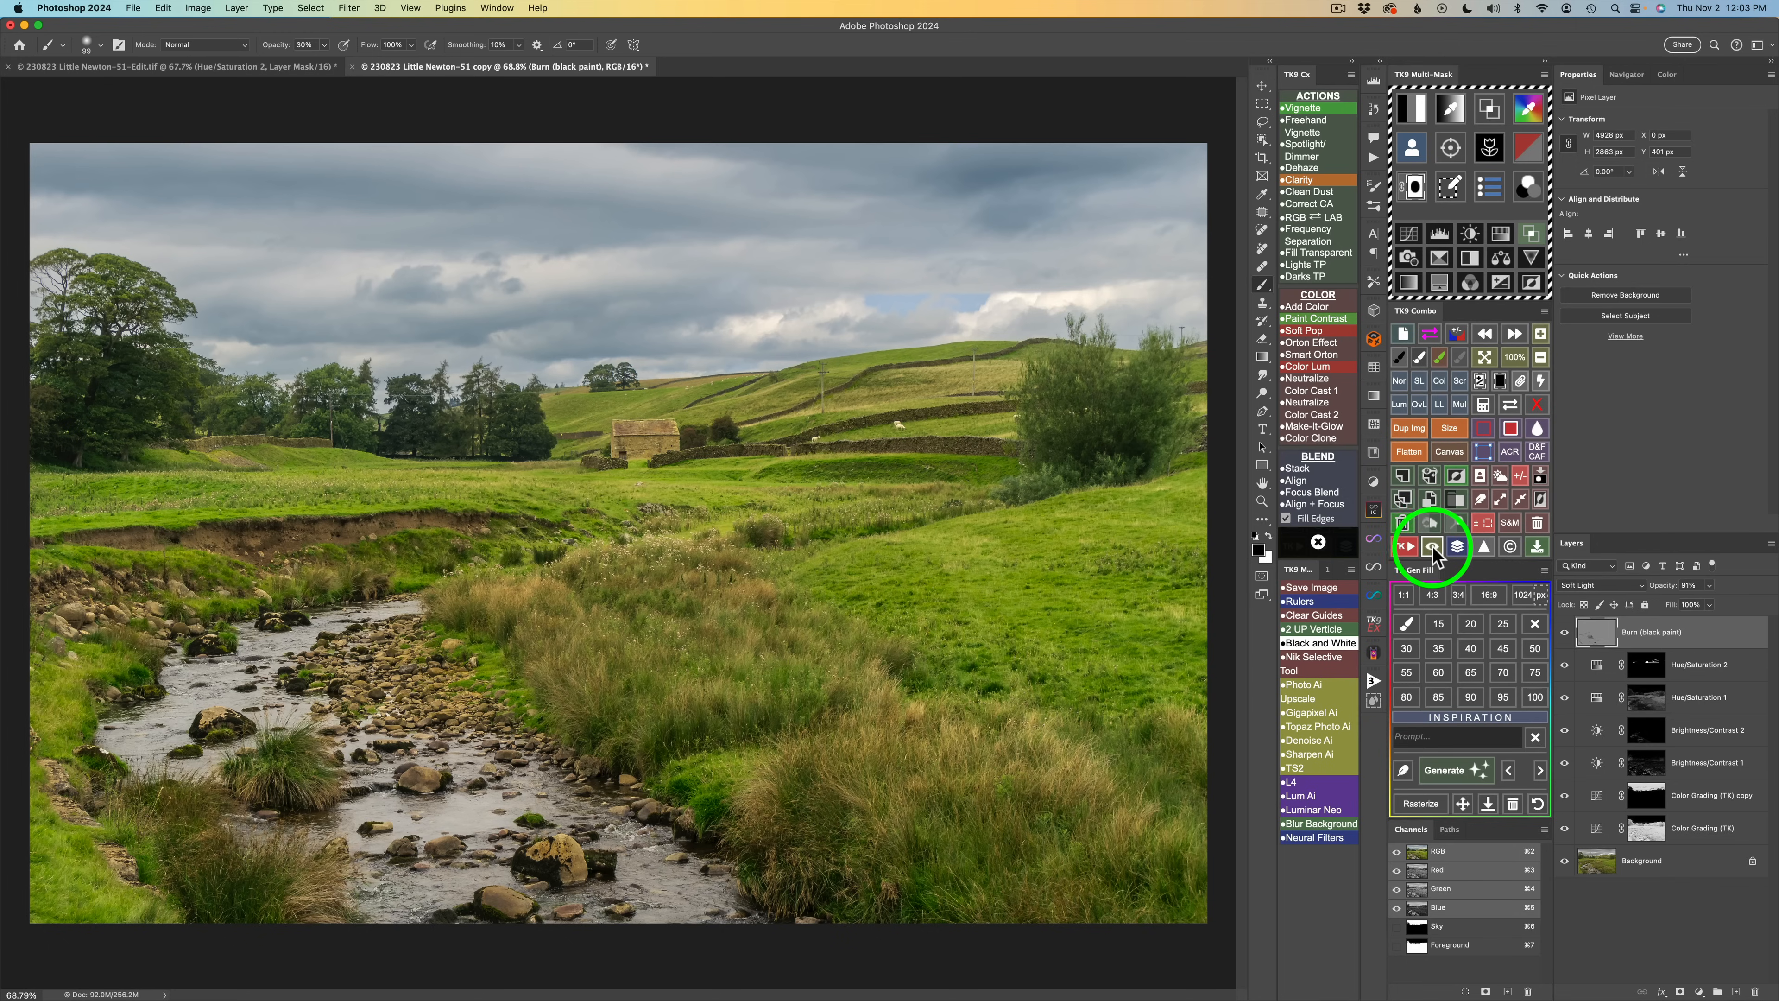
# Generate a lights luminosity mask and add a Dodge (white paint) layer through it.
pyautogui.click(1432, 548)
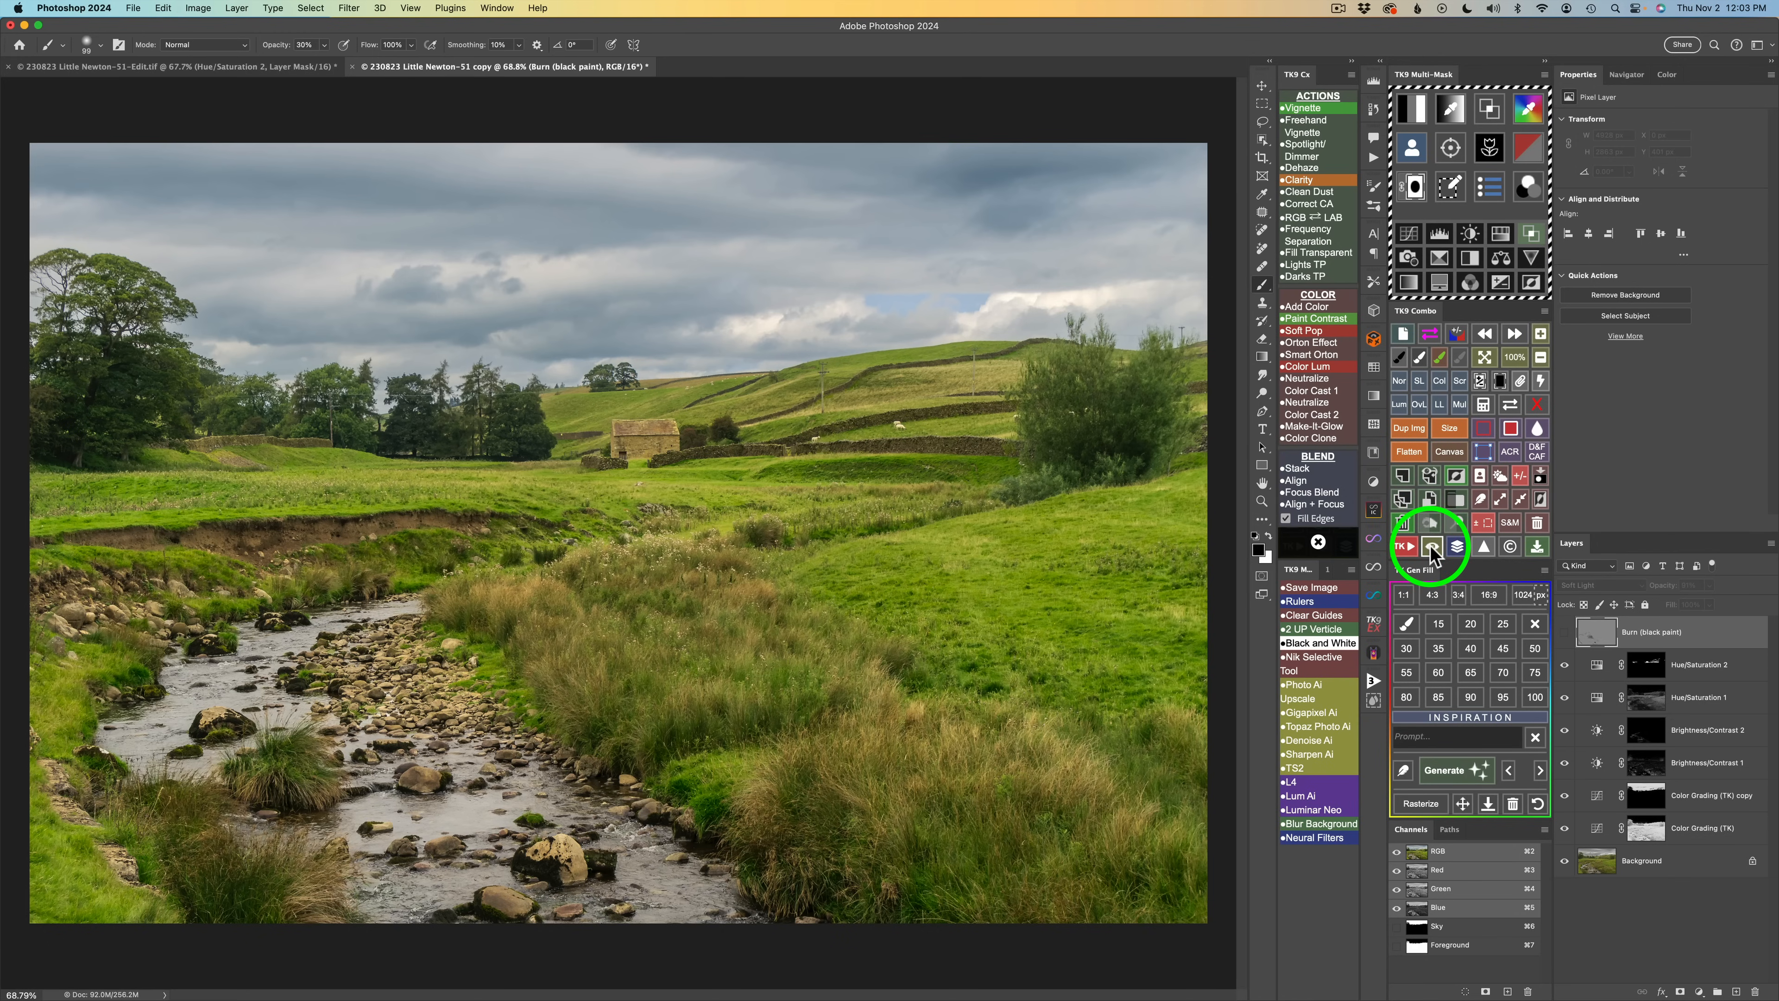
pyautogui.click(1431, 548)
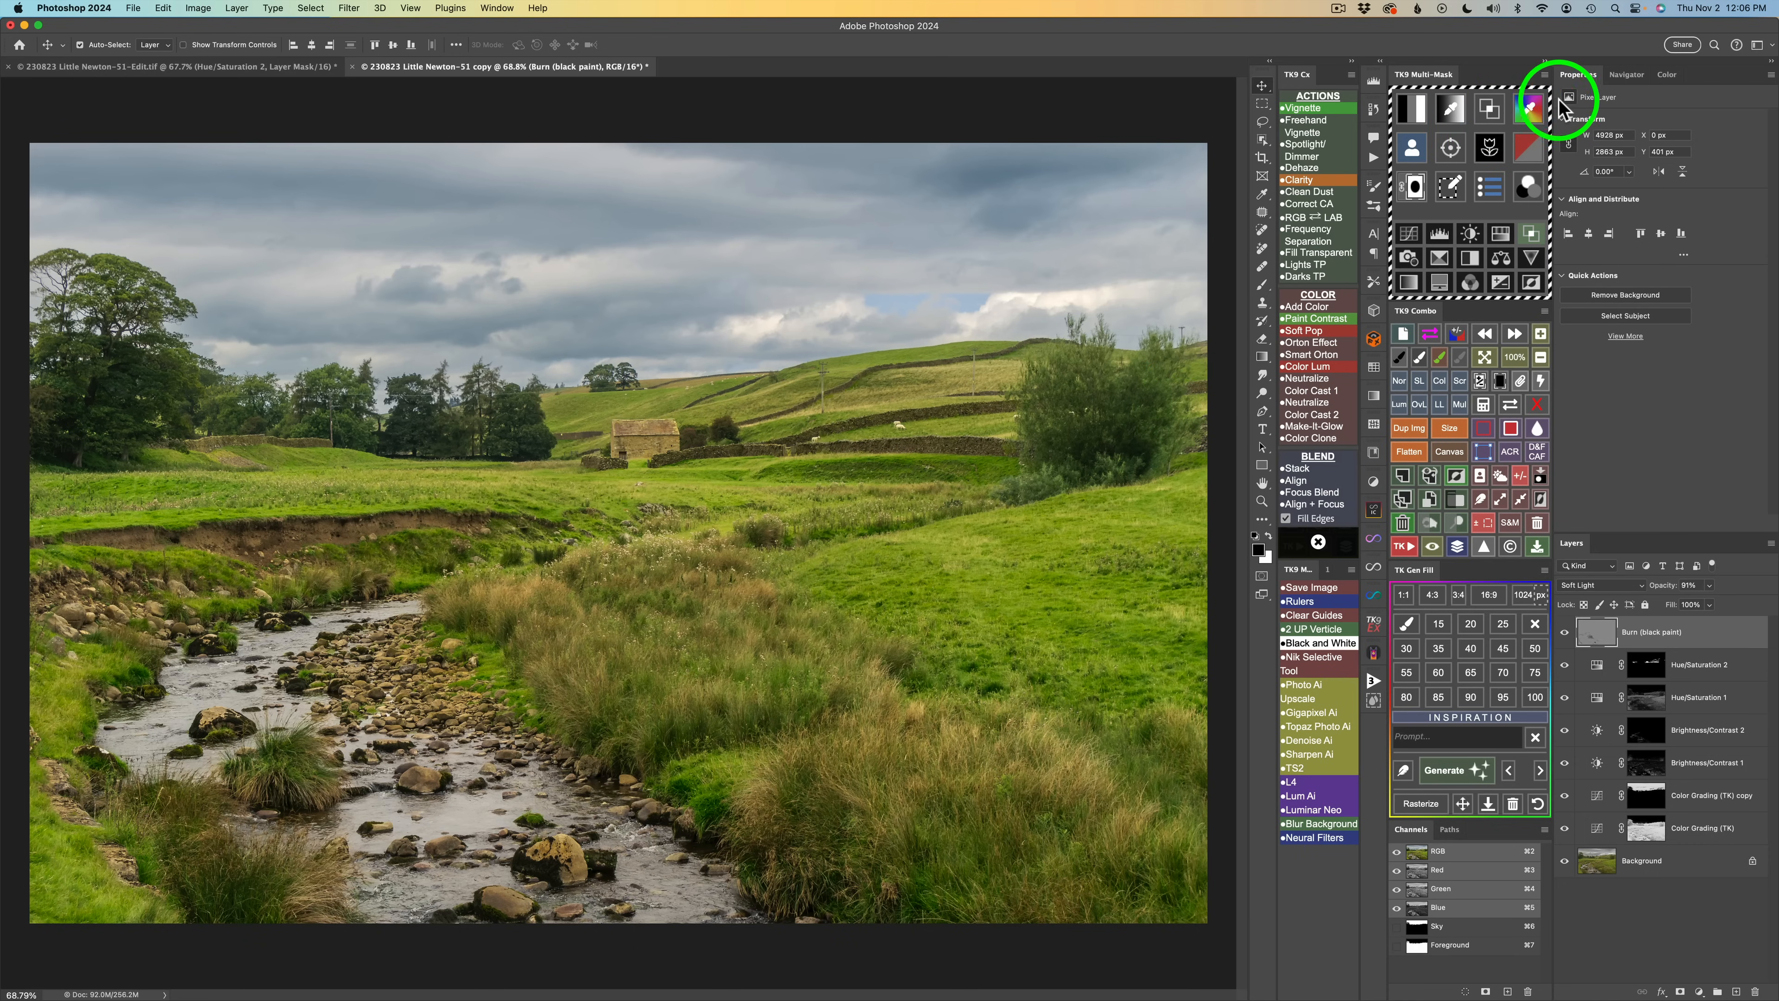
pyautogui.click(1491, 111)
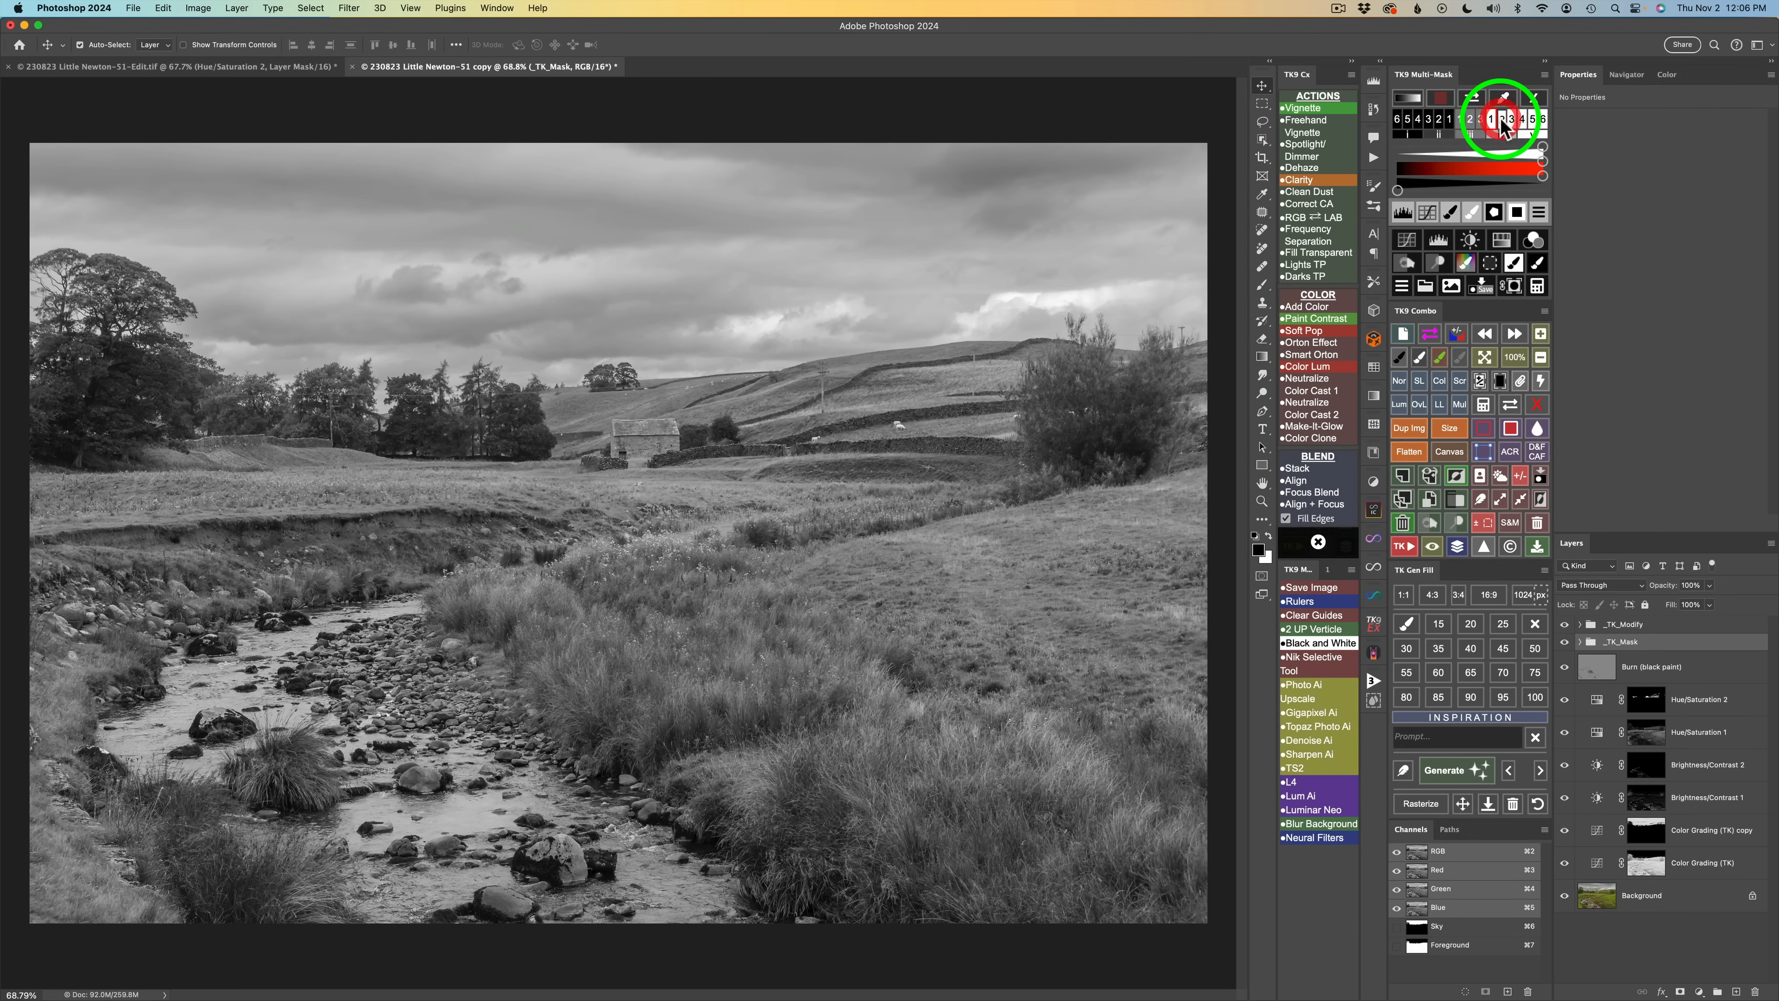
pyautogui.click(1501, 120)
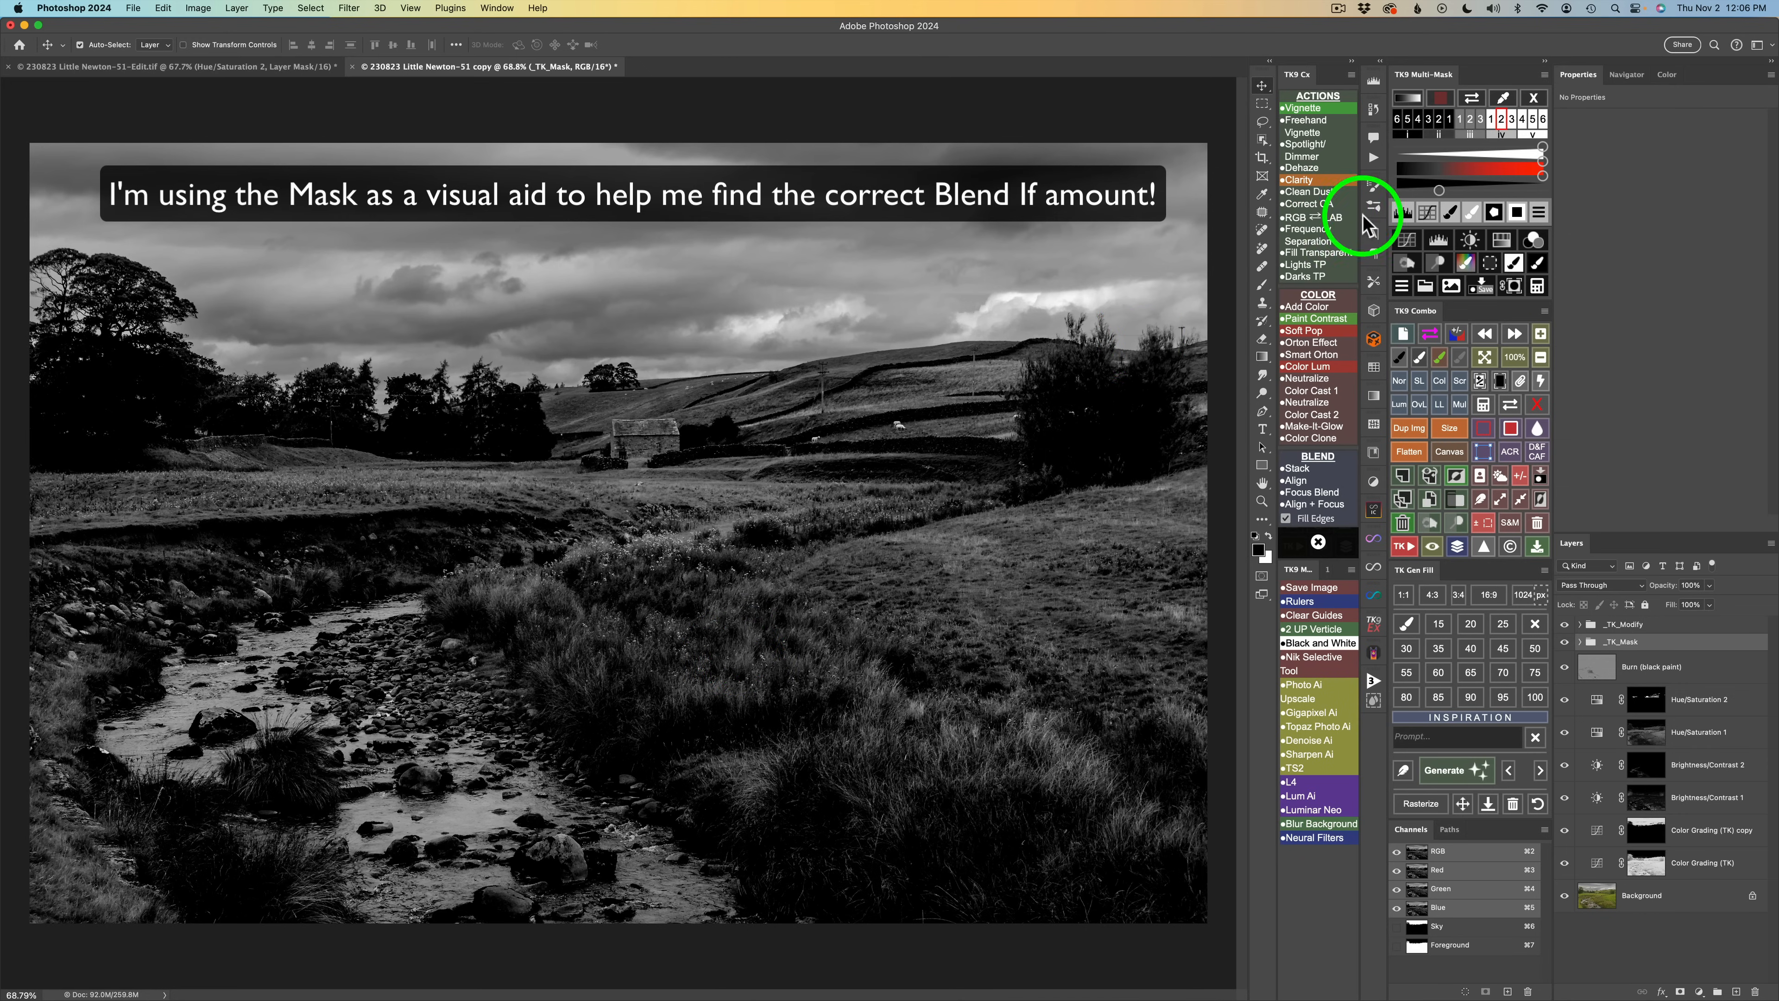
pyautogui.click(1447, 260)
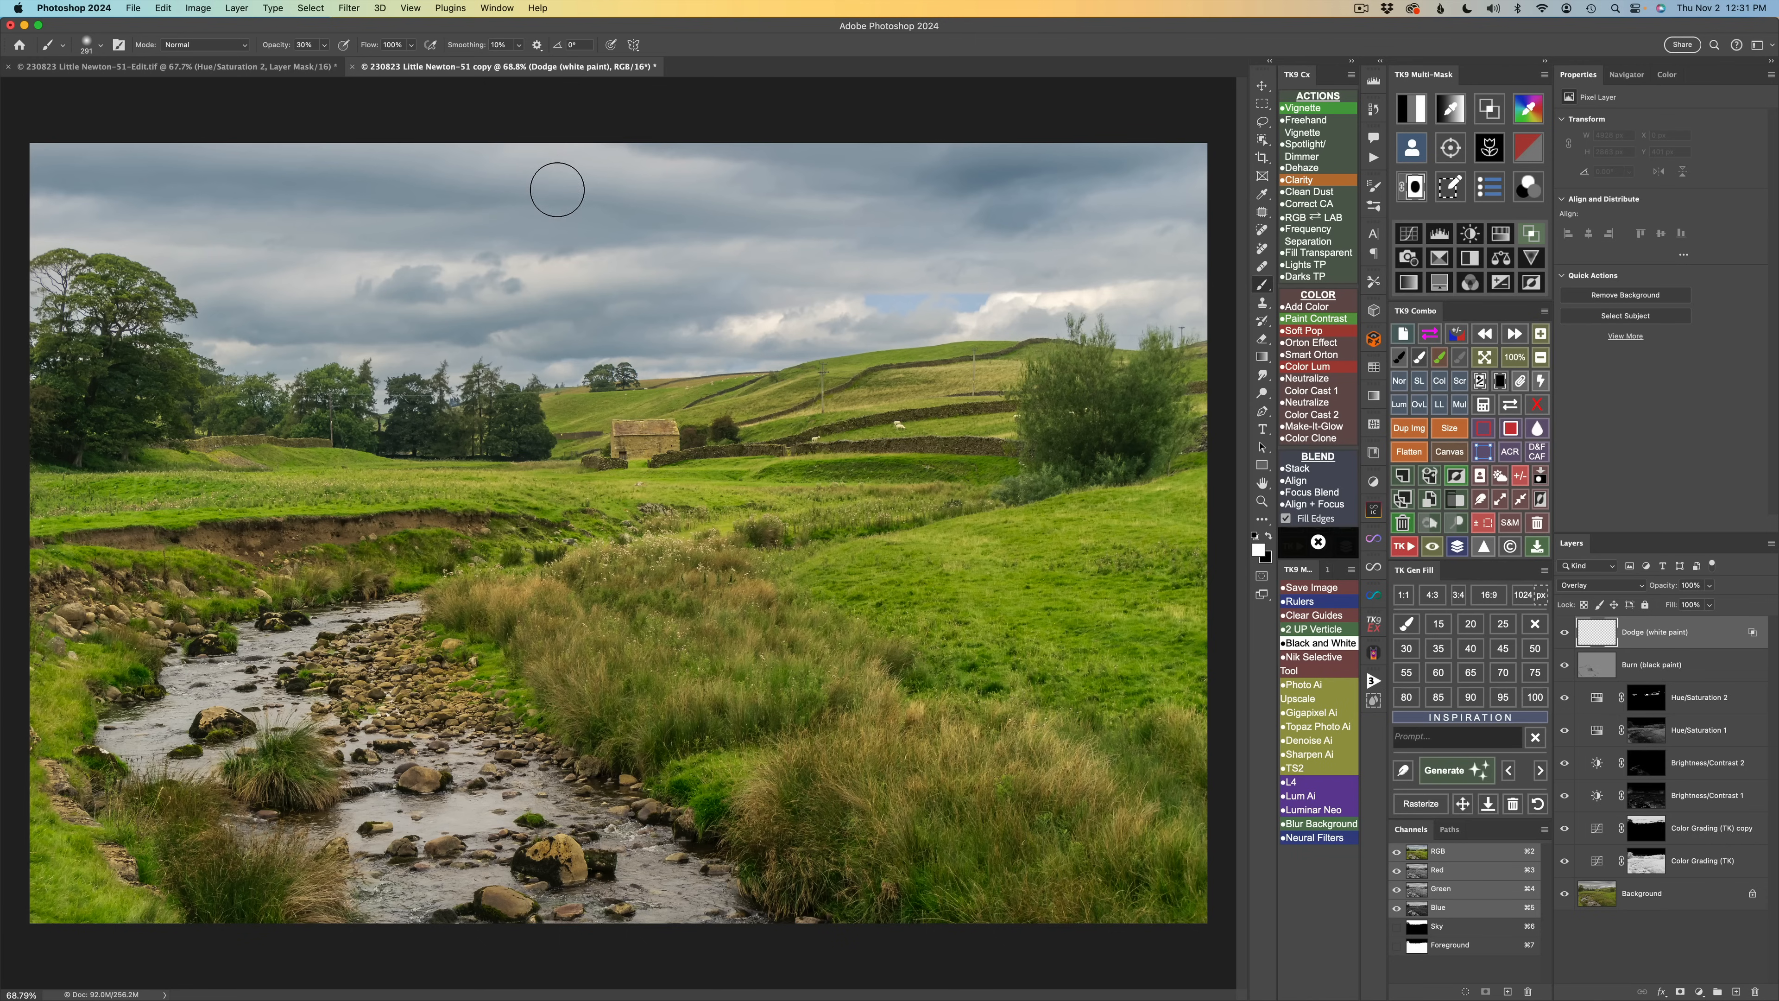
# Paint dodge strokes at 5–10% brush opacity over the mid-ground grass, toggling the layer to compare.
pyautogui.moveTo(562, 189); pyautogui.dragTo(554, 197)
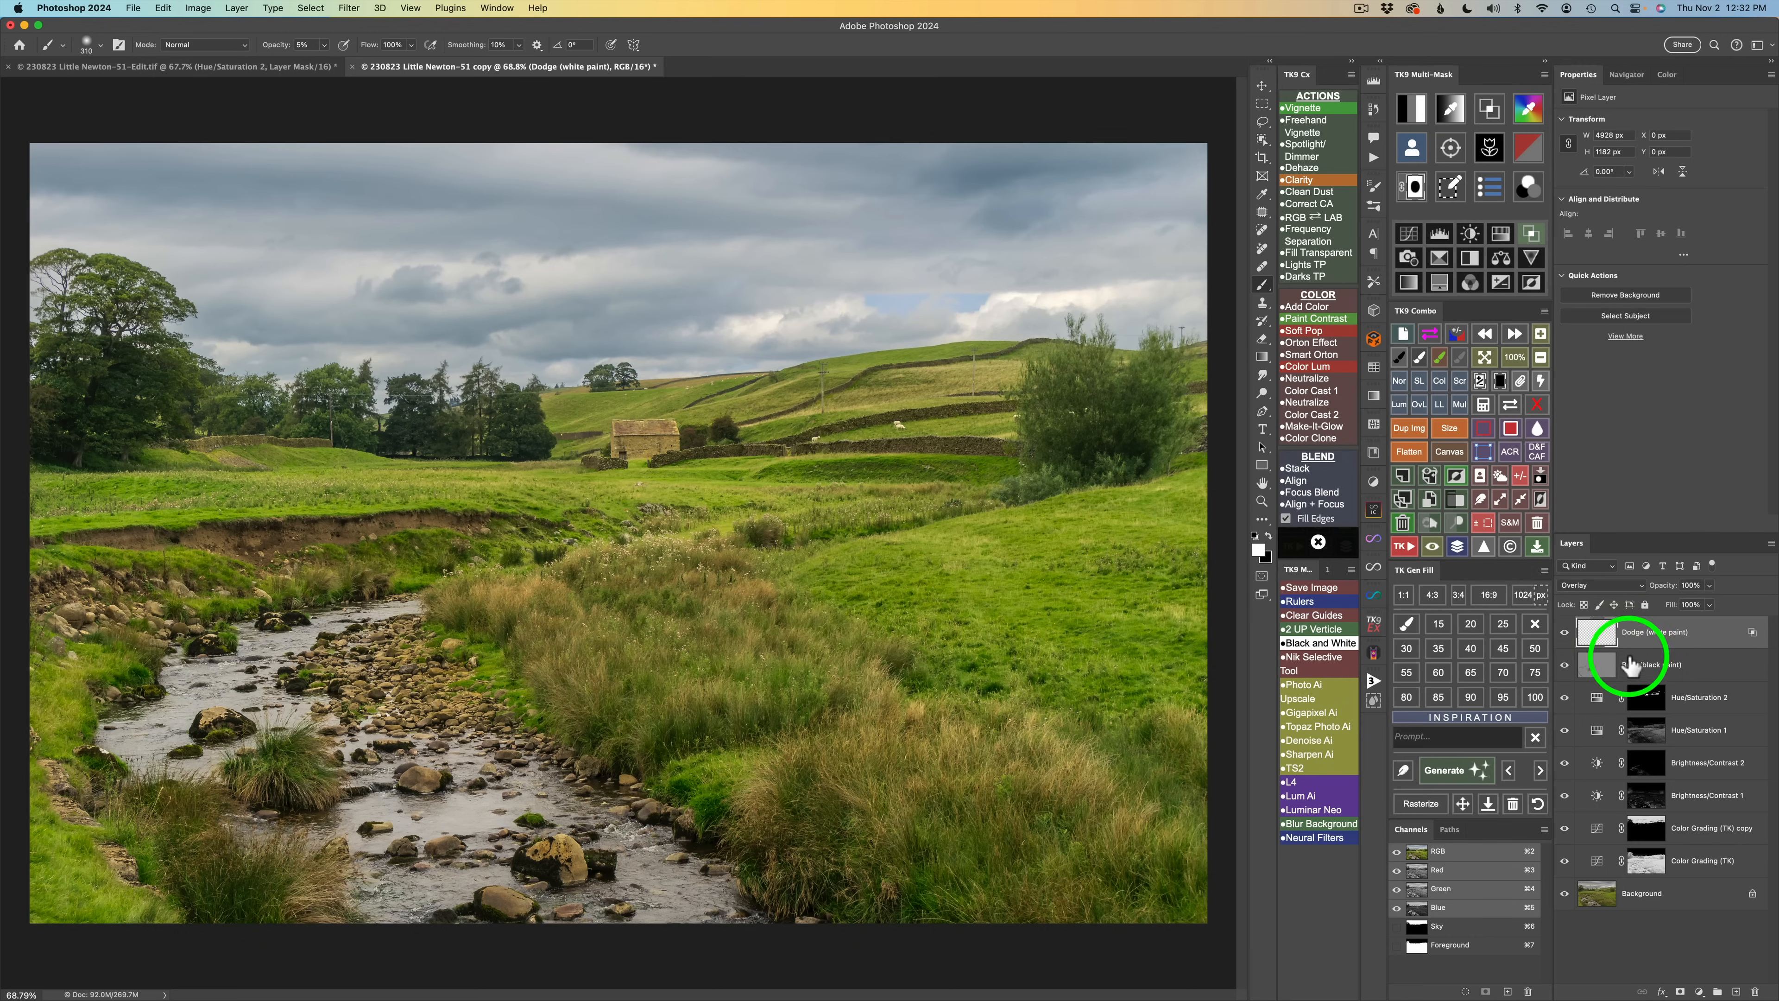
pyautogui.click(1565, 631)
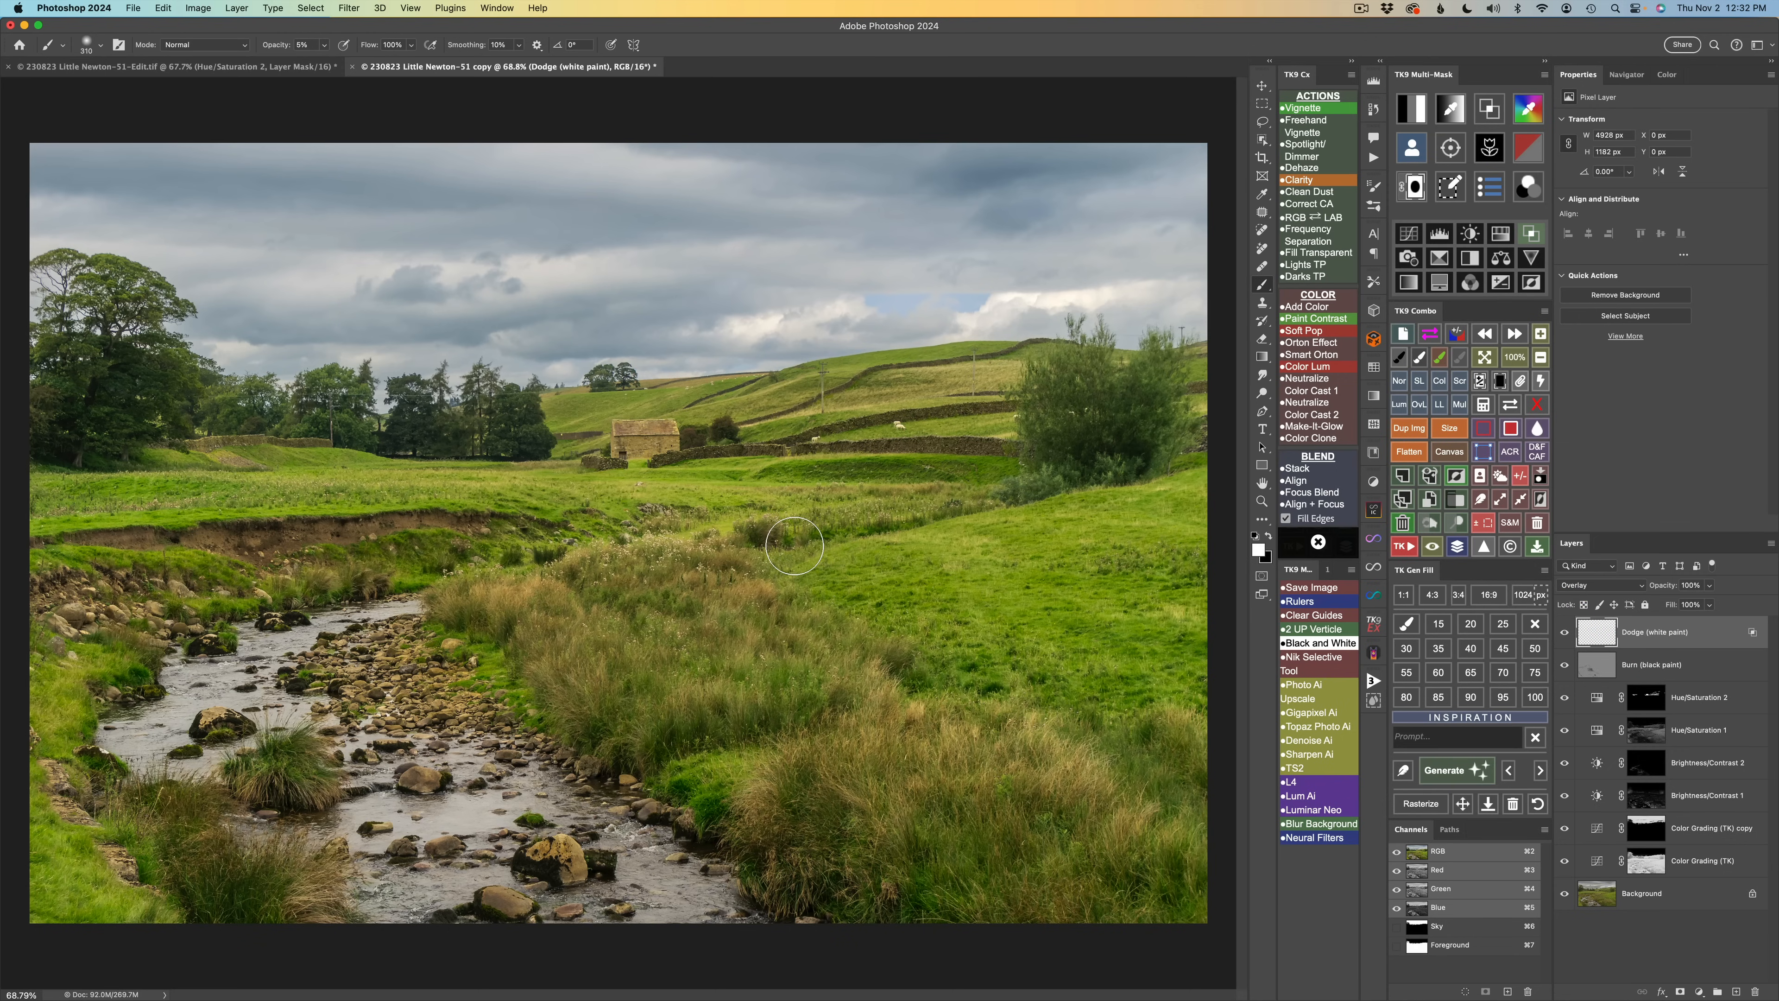
pyautogui.moveTo(806, 506)
pyautogui.mouseDown()
pyautogui.moveTo(813, 564)
pyautogui.moveTo(762, 641)
pyautogui.moveTo(727, 632)
pyautogui.mouseUp()
pyautogui.moveTo(542, 592)
pyautogui.mouseDown()
pyautogui.moveTo(465, 597)
pyautogui.moveTo(626, 553)
pyautogui.moveTo(595, 555)
pyautogui.moveTo(616, 586)
pyautogui.moveTo(710, 569)
pyautogui.moveTo(669, 585)
pyautogui.moveTo(775, 589)
pyautogui.moveTo(556, 621)
pyautogui.moveTo(590, 637)
pyautogui.moveTo(536, 665)
pyautogui.moveTo(589, 654)
pyautogui.moveTo(566, 675)
pyautogui.moveTo(584, 684)
pyautogui.moveTo(601, 666)
pyautogui.moveTo(577, 711)
pyautogui.moveTo(592, 642)
pyautogui.moveTo(536, 678)
pyautogui.moveTo(600, 669)
pyautogui.moveTo(582, 689)
pyautogui.moveTo(700, 635)
pyautogui.moveTo(812, 639)
pyautogui.moveTo(789, 649)
pyautogui.moveTo(840, 619)
pyautogui.moveTo(770, 654)
pyautogui.moveTo(901, 693)
pyautogui.moveTo(822, 720)
pyautogui.moveTo(889, 707)
pyautogui.moveTo(897, 690)
pyautogui.moveTo(863, 666)
pyautogui.moveTo(897, 694)
pyautogui.moveTo(831, 720)
pyautogui.moveTo(915, 715)
pyautogui.moveTo(964, 739)
pyautogui.moveTo(928, 735)
pyautogui.moveTo(1048, 727)
pyautogui.moveTo(983, 746)
pyautogui.moveTo(1047, 721)
pyautogui.moveTo(1045, 781)
pyautogui.moveTo(1096, 759)
pyautogui.moveTo(1070, 773)
pyautogui.moveTo(695, 549)
pyautogui.mouseUp()
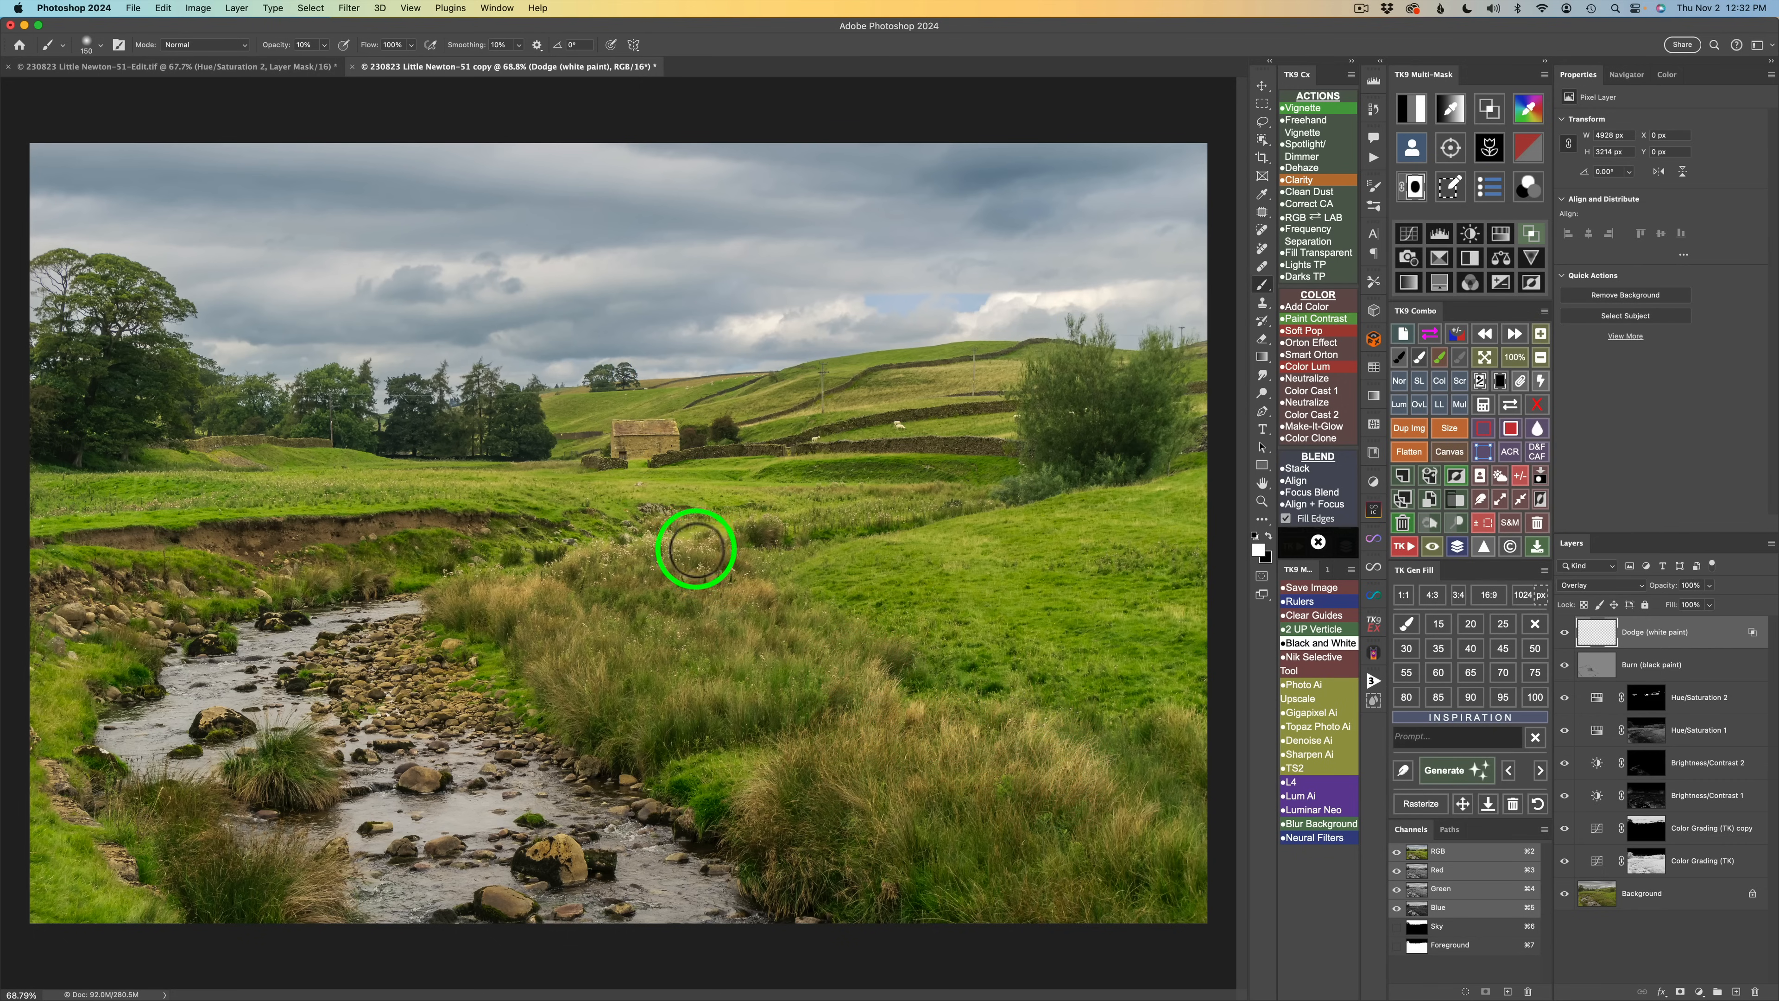
# Paint dodge strokes over the grass on the right side and the distant fields.
pyautogui.moveTo(590, 570)
pyautogui.mouseDown()
pyautogui.moveTo(675, 554)
pyautogui.moveTo(811, 592)
pyautogui.moveTo(1025, 588)
pyautogui.mouseUp()
pyautogui.moveTo(902, 575); pyautogui.dragTo(1132, 598)
pyautogui.moveTo(1018, 598); pyautogui.dragTo(1141, 514)
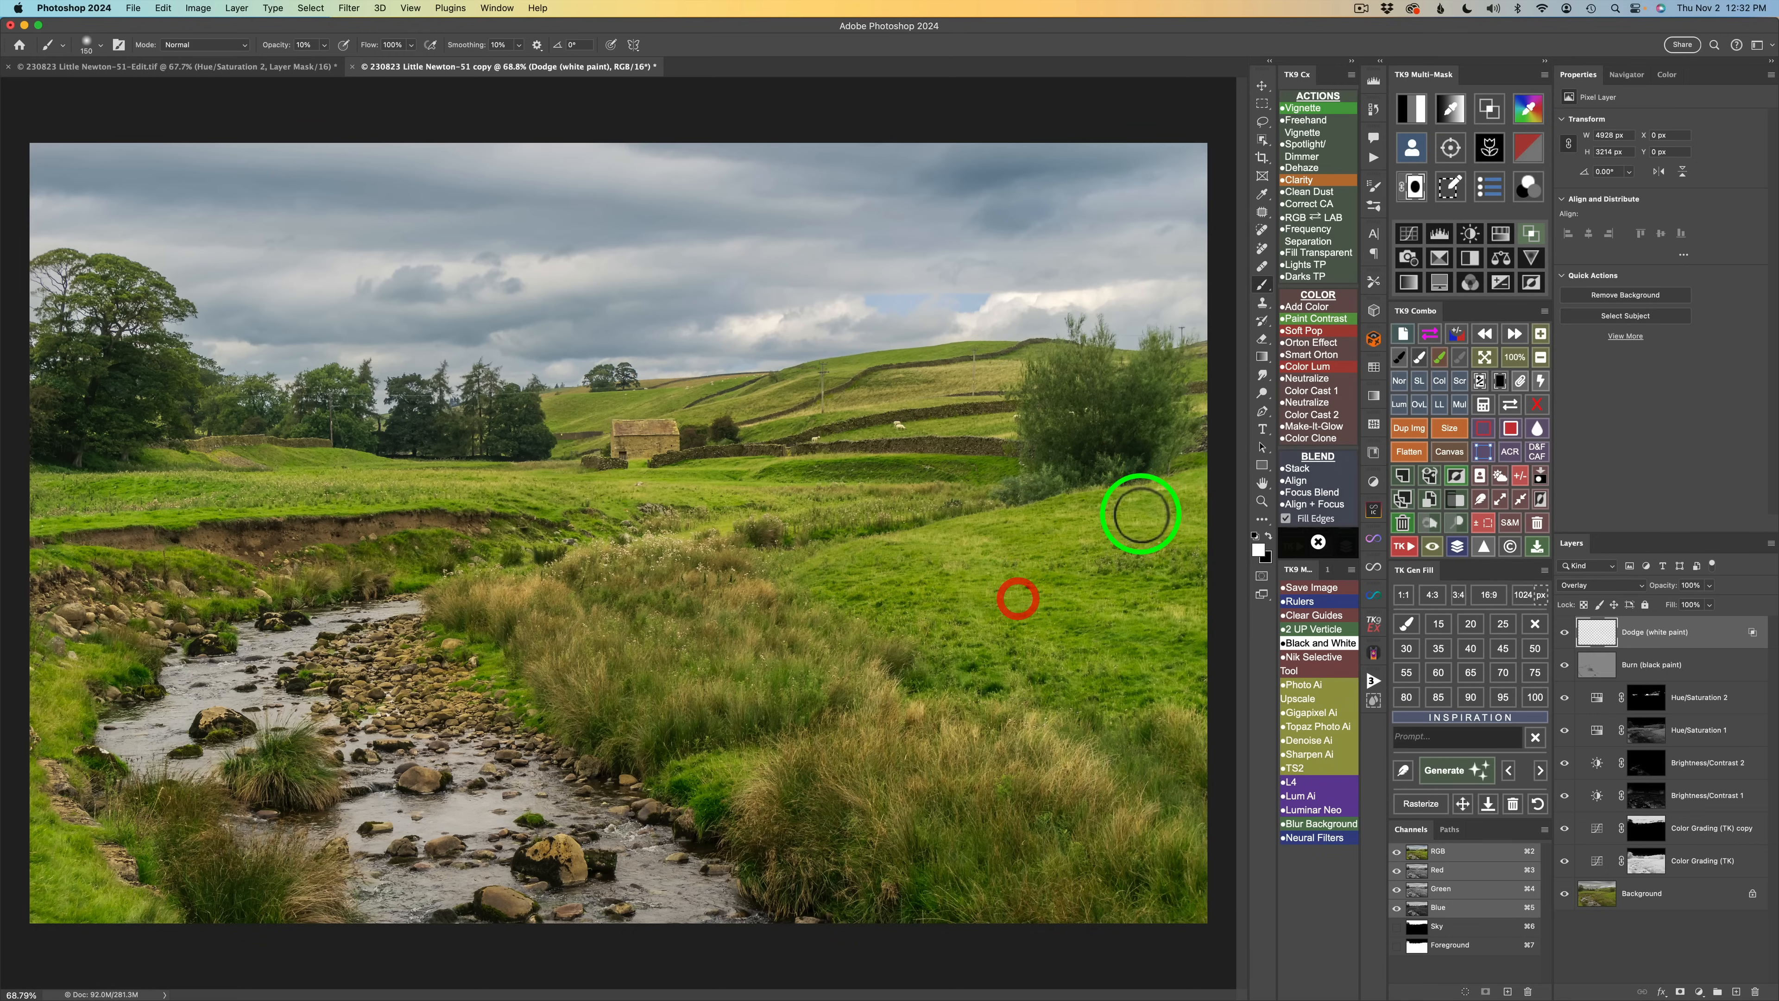
pyautogui.moveTo(989, 524); pyautogui.dragTo(1184, 488)
pyautogui.moveTo(1076, 508)
pyautogui.mouseDown()
pyautogui.moveTo(1177, 500)
pyautogui.moveTo(1207, 596)
pyautogui.mouseUp()
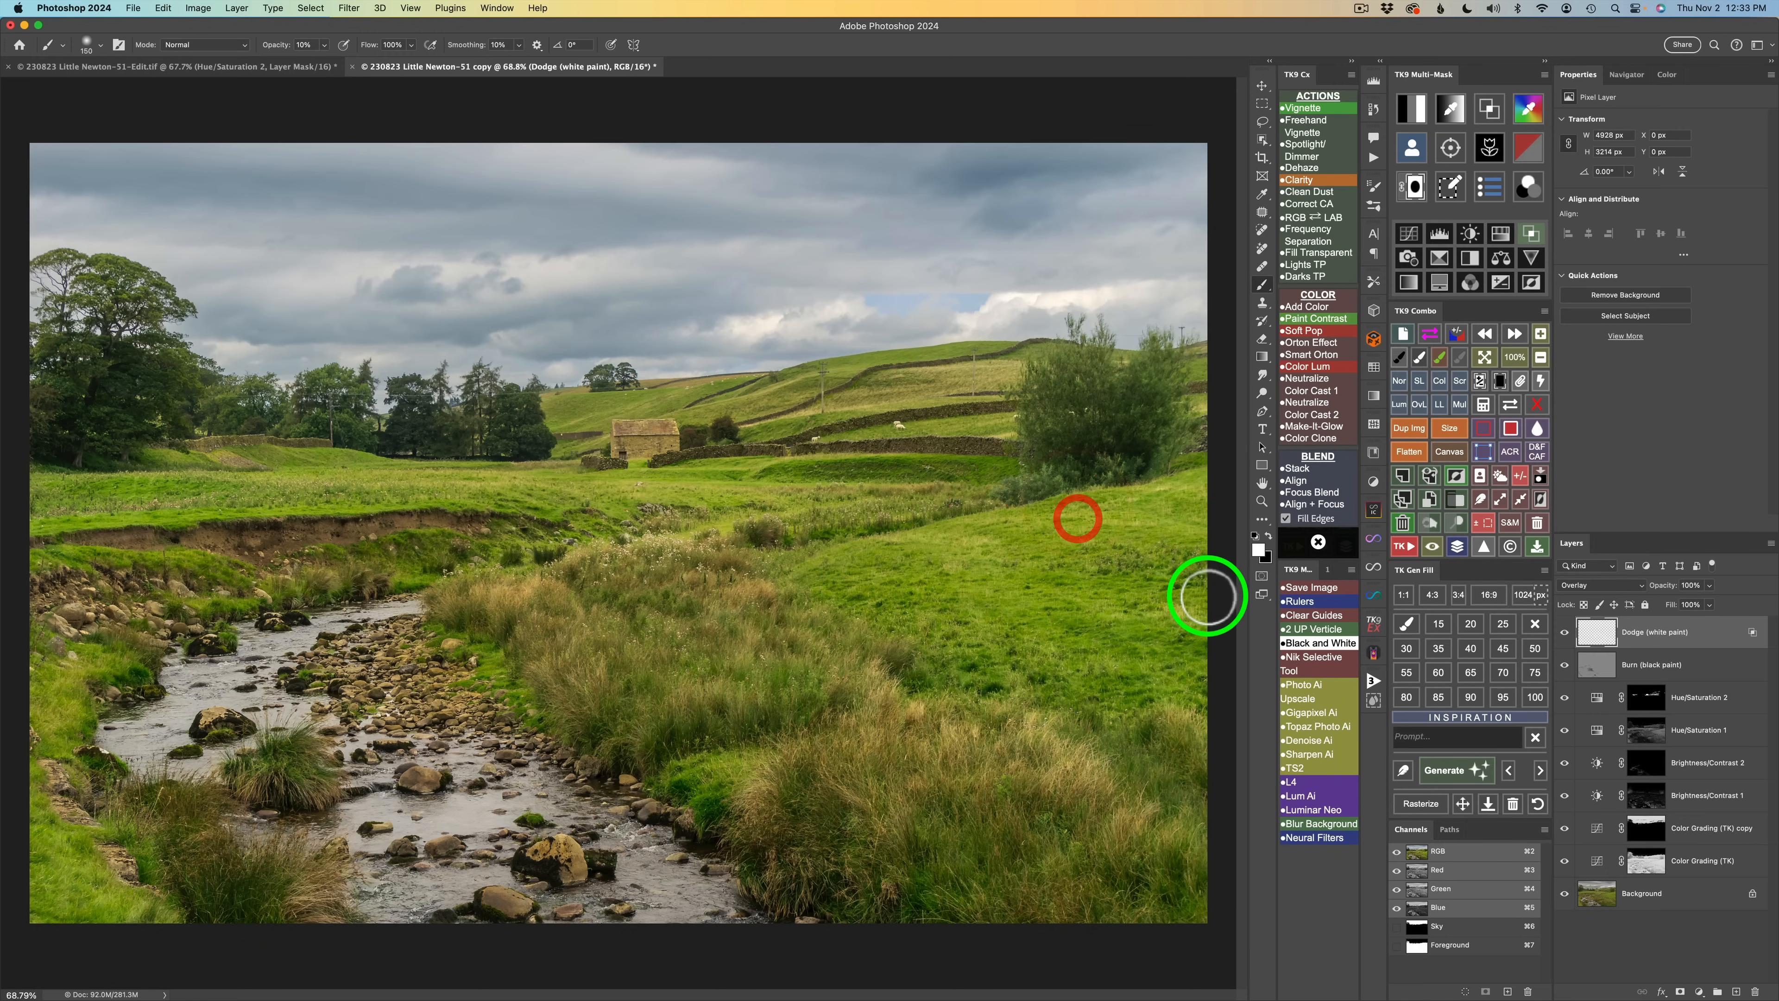
pyautogui.moveTo(1061, 596); pyautogui.dragTo(1175, 608)
pyautogui.moveTo(1088, 662)
pyautogui.mouseDown()
pyautogui.moveTo(1190, 692)
pyautogui.moveTo(1084, 686)
pyautogui.moveTo(1137, 689)
pyautogui.mouseUp()
pyautogui.moveTo(1023, 680); pyautogui.dragTo(1058, 604)
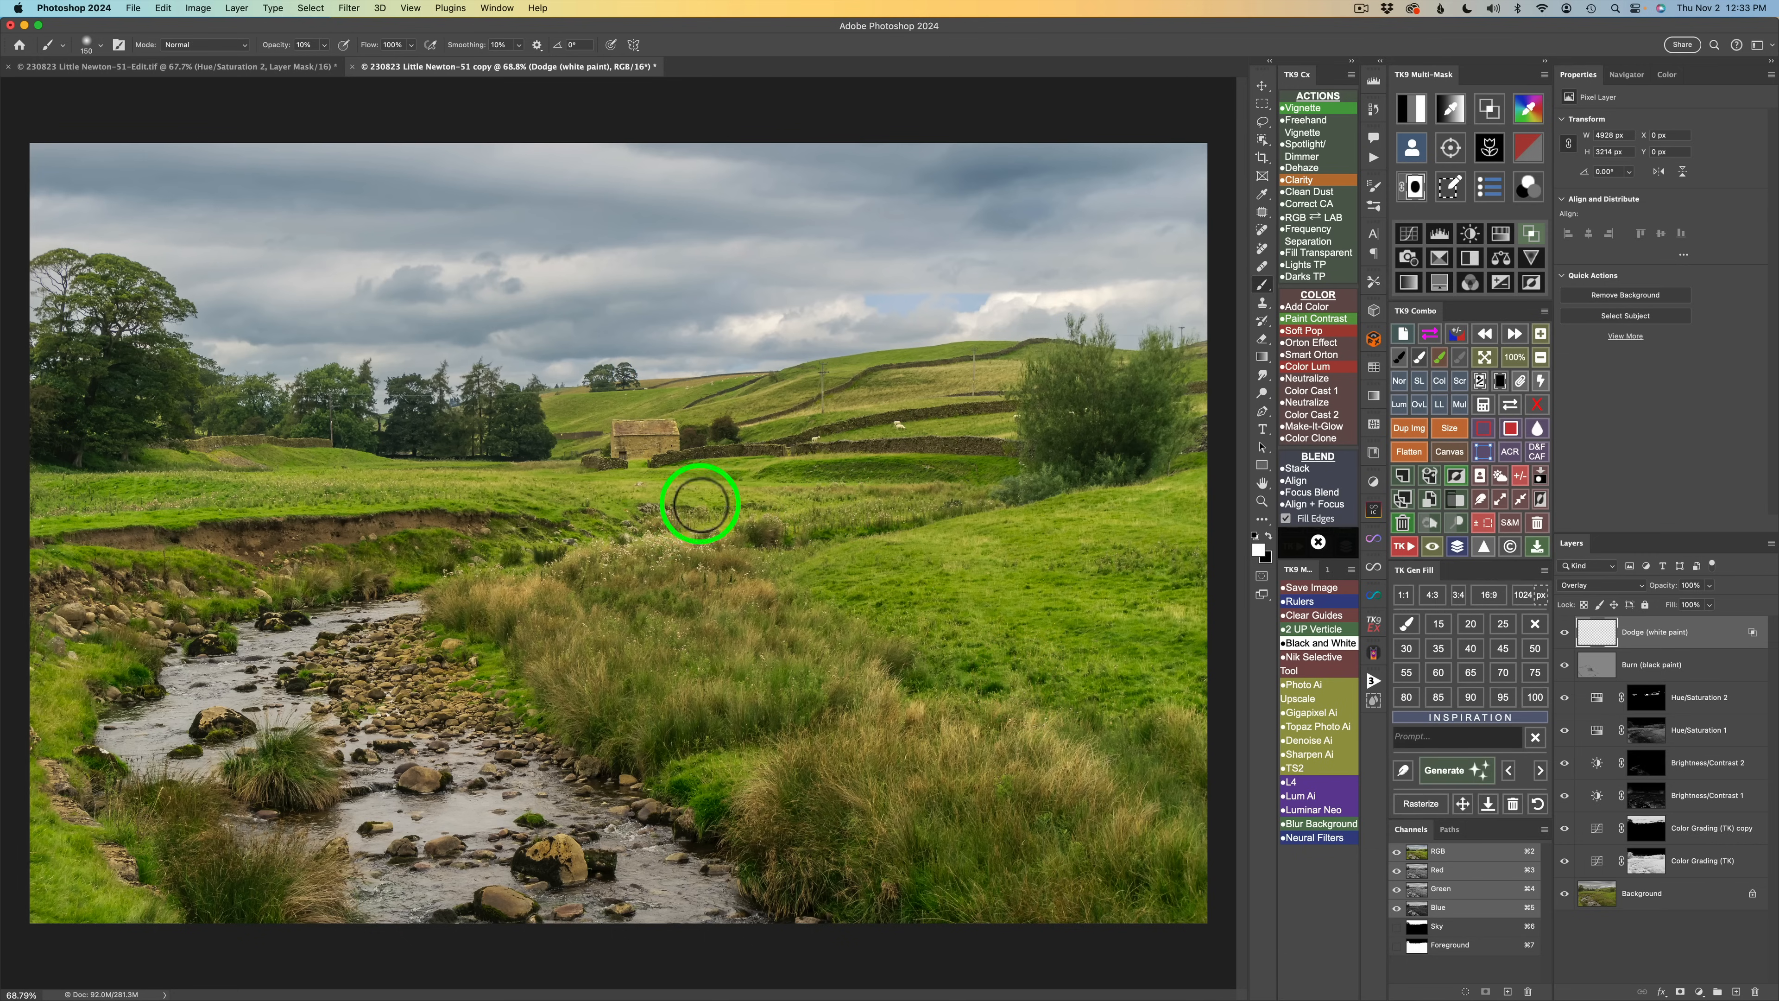
pyautogui.moveTo(604, 504); pyautogui.dragTo(766, 504)
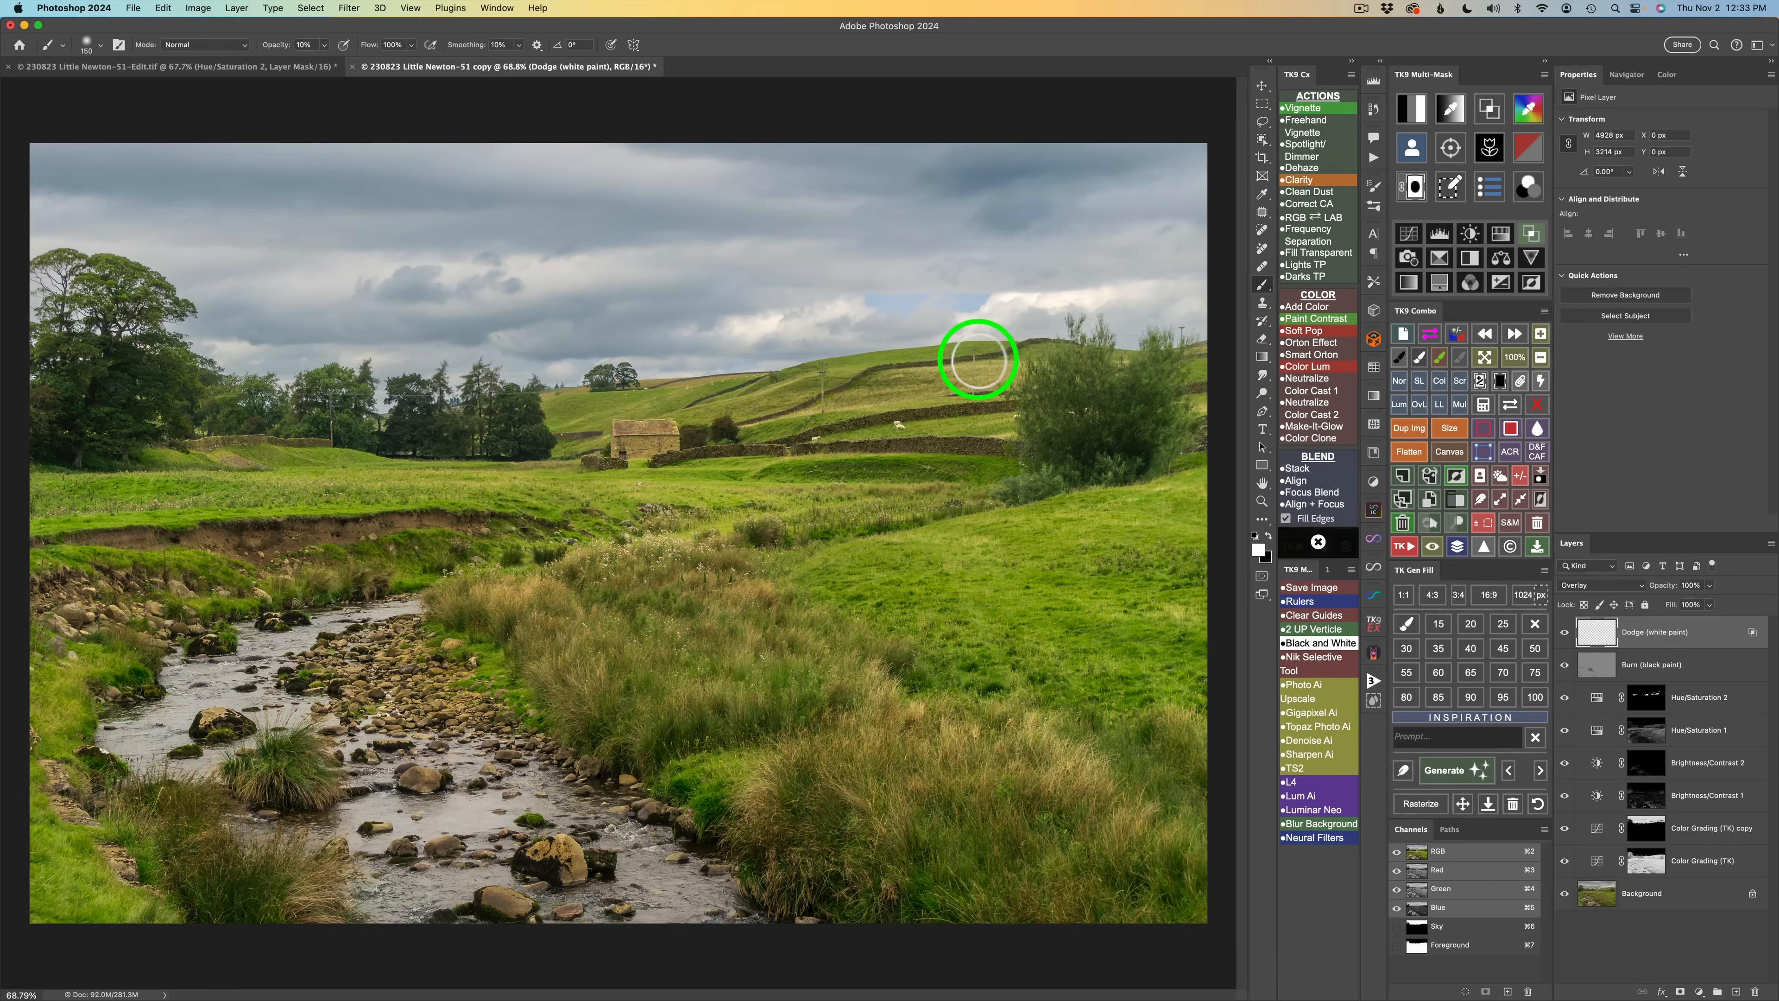
pyautogui.moveTo(983, 363)
pyautogui.mouseDown()
pyautogui.moveTo(937, 373)
pyautogui.moveTo(1004, 376)
pyautogui.moveTo(936, 390)
pyautogui.moveTo(972, 406)
pyautogui.moveTo(825, 403)
pyautogui.moveTo(841, 409)
pyautogui.moveTo(758, 429)
pyautogui.mouseUp()
# Enlarge the brush and paint dodge strokes along the left bank grass and the right-hand field.
pyautogui.press(']')
pyautogui.press(']')
pyautogui.press(']')
pyautogui.moveTo(755, 432); pyautogui.dragTo(761, 442)
pyautogui.moveTo(364, 480)
pyautogui.mouseDown()
pyautogui.moveTo(401, 483)
pyautogui.moveTo(374, 485)
pyautogui.mouseUp()
pyautogui.moveTo(310, 488)
pyautogui.mouseDown()
pyautogui.moveTo(294, 474)
pyautogui.moveTo(117, 494)
pyautogui.mouseUp()
pyautogui.moveTo(110, 492)
pyautogui.mouseDown()
pyautogui.moveTo(176, 478)
pyautogui.moveTo(90, 490)
pyautogui.mouseUp()
pyautogui.moveTo(65, 517)
pyautogui.mouseDown()
pyautogui.moveTo(150, 503)
pyautogui.moveTo(51, 521)
pyautogui.mouseUp()
pyautogui.moveTo(31, 513)
pyautogui.mouseDown()
pyautogui.moveTo(265, 488)
pyautogui.moveTo(188, 517)
pyautogui.mouseUp()
pyautogui.moveTo(182, 513); pyautogui.dragTo(28, 543)
pyautogui.moveTo(26, 544)
pyautogui.mouseDown()
pyautogui.moveTo(166, 514)
pyautogui.moveTo(69, 524)
pyautogui.mouseUp()
pyautogui.moveTo(71, 521)
pyautogui.mouseDown()
pyautogui.moveTo(302, 503)
pyautogui.moveTo(317, 510)
pyautogui.moveTo(270, 504)
pyautogui.moveTo(207, 548)
pyautogui.moveTo(171, 528)
pyautogui.moveTo(210, 529)
pyautogui.moveTo(96, 546)
pyautogui.moveTo(340, 535)
pyautogui.moveTo(291, 535)
pyautogui.mouseUp()
pyautogui.moveTo(1101, 604)
pyautogui.mouseDown()
pyautogui.moveTo(1210, 616)
pyautogui.moveTo(1144, 607)
pyautogui.mouseUp()
pyautogui.moveTo(1203, 719)
pyautogui.mouseDown()
pyautogui.moveTo(1152, 719)
pyautogui.moveTo(1199, 715)
pyautogui.moveTo(1199, 731)
pyautogui.mouseUp()
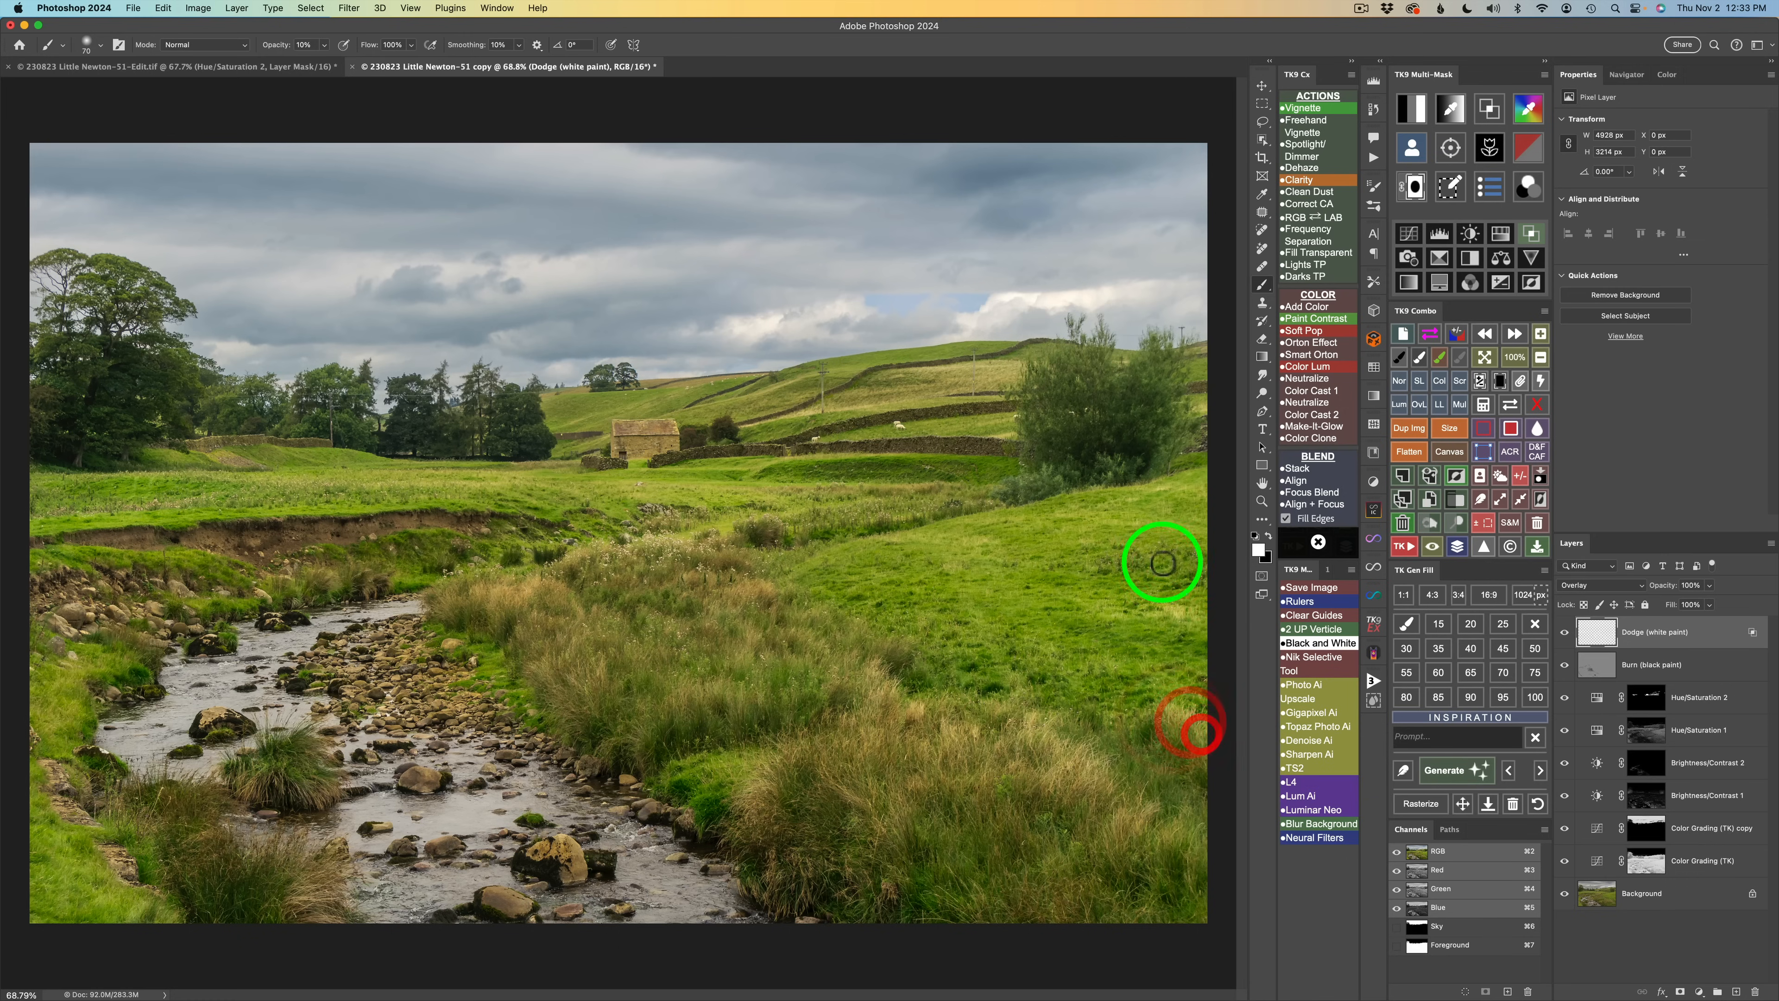
# Dodge the grass beside the trees on the right, toggling the Dodge layer to compare.
pyautogui.moveTo(1073, 516); pyautogui.dragTo(1081, 522)
pyautogui.moveTo(1175, 480); pyautogui.dragTo(1144, 479)
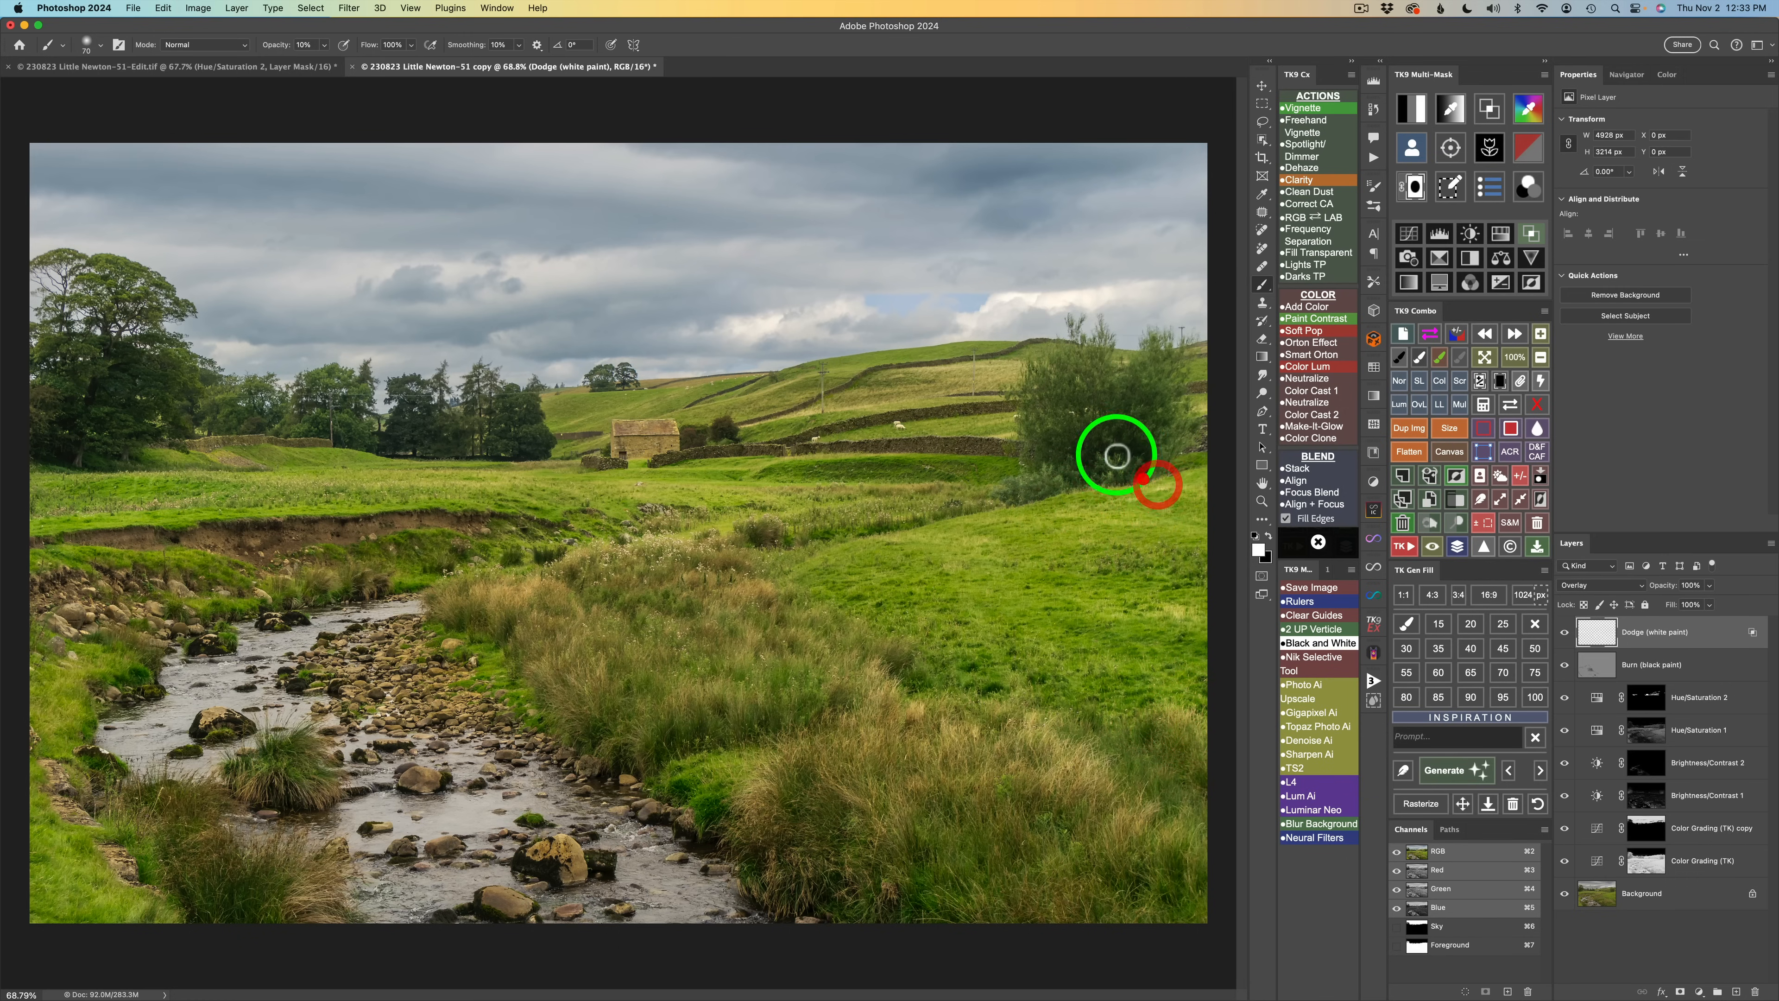
pyautogui.moveTo(1011, 410)
pyautogui.mouseDown()
pyautogui.moveTo(812, 440)
pyautogui.moveTo(909, 422)
pyautogui.mouseUp()
pyautogui.moveTo(1019, 419); pyautogui.dragTo(1020, 415)
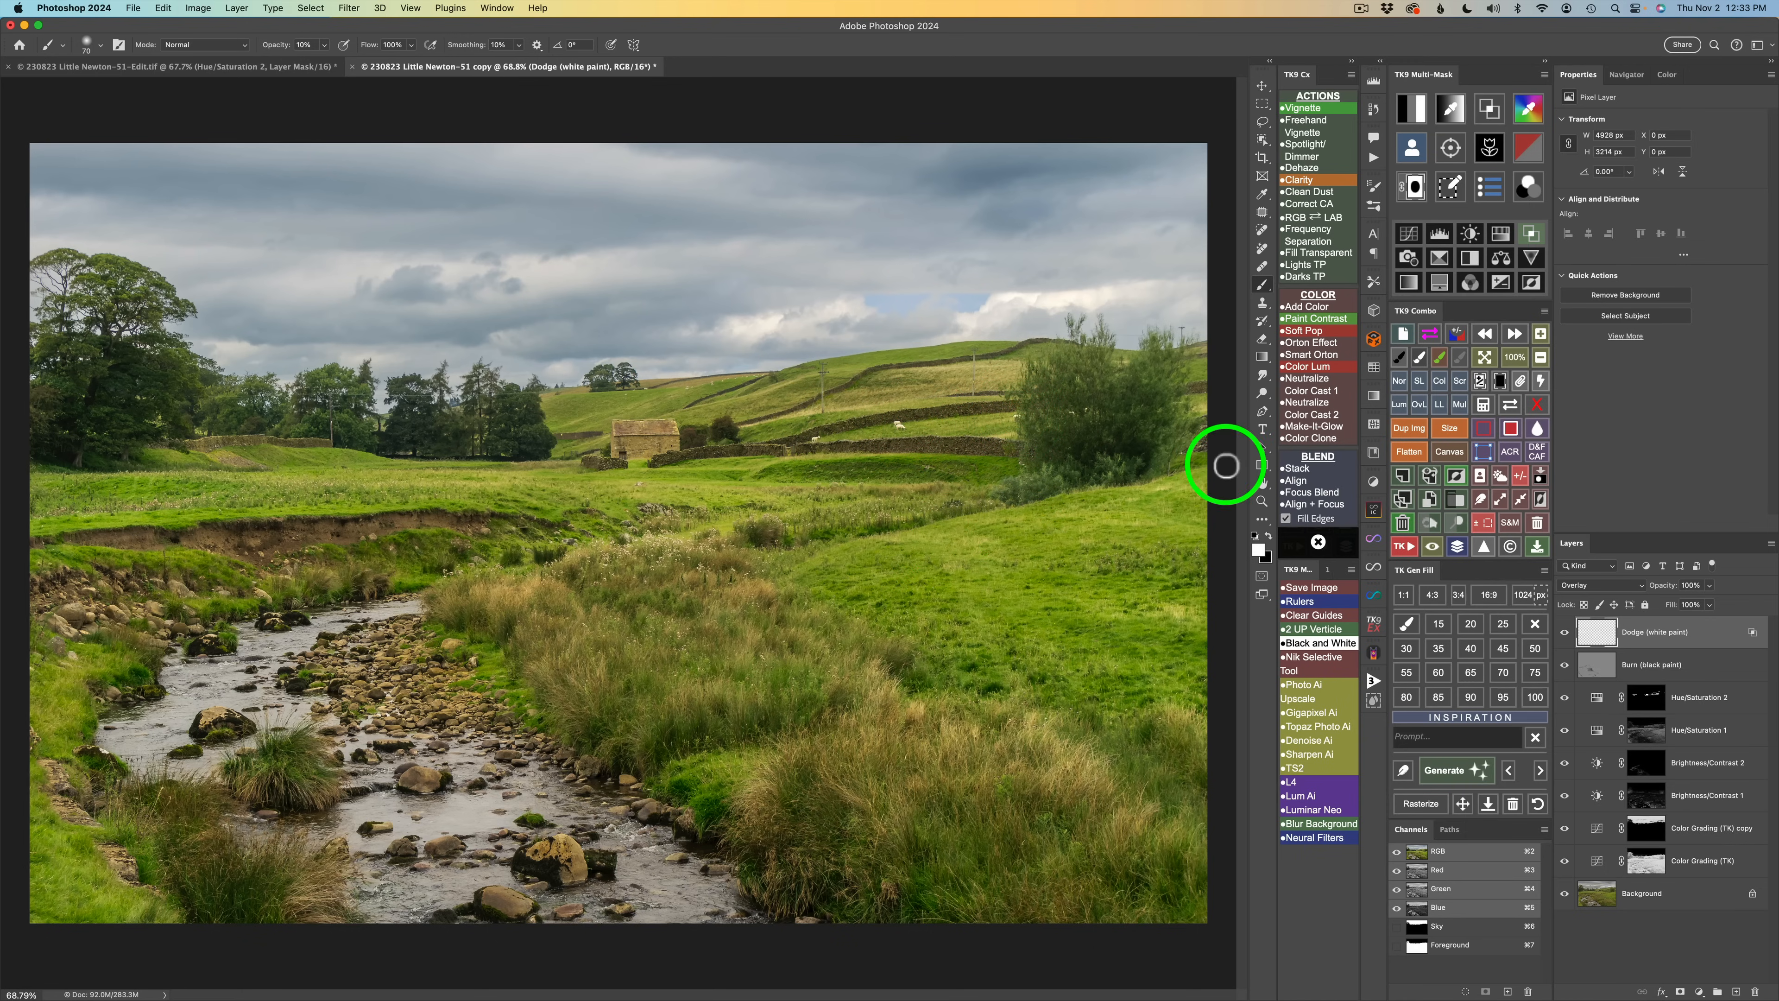
pyautogui.click(1564, 632)
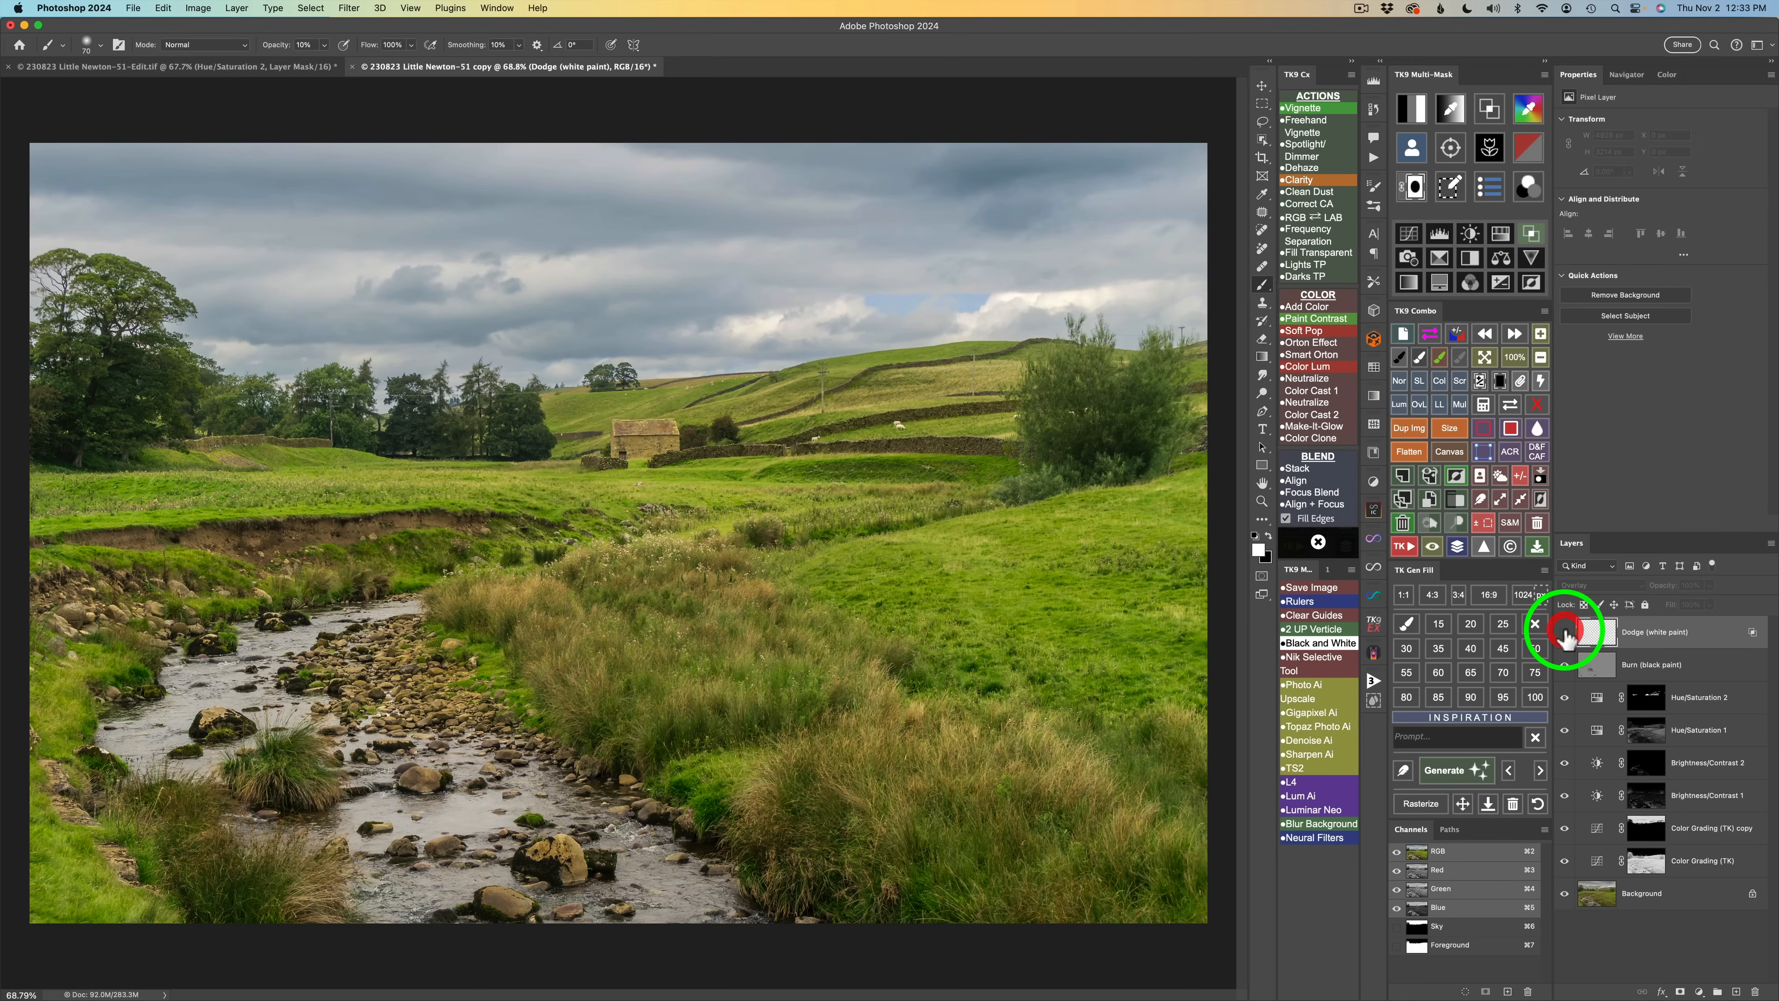
pyautogui.click(1565, 632)
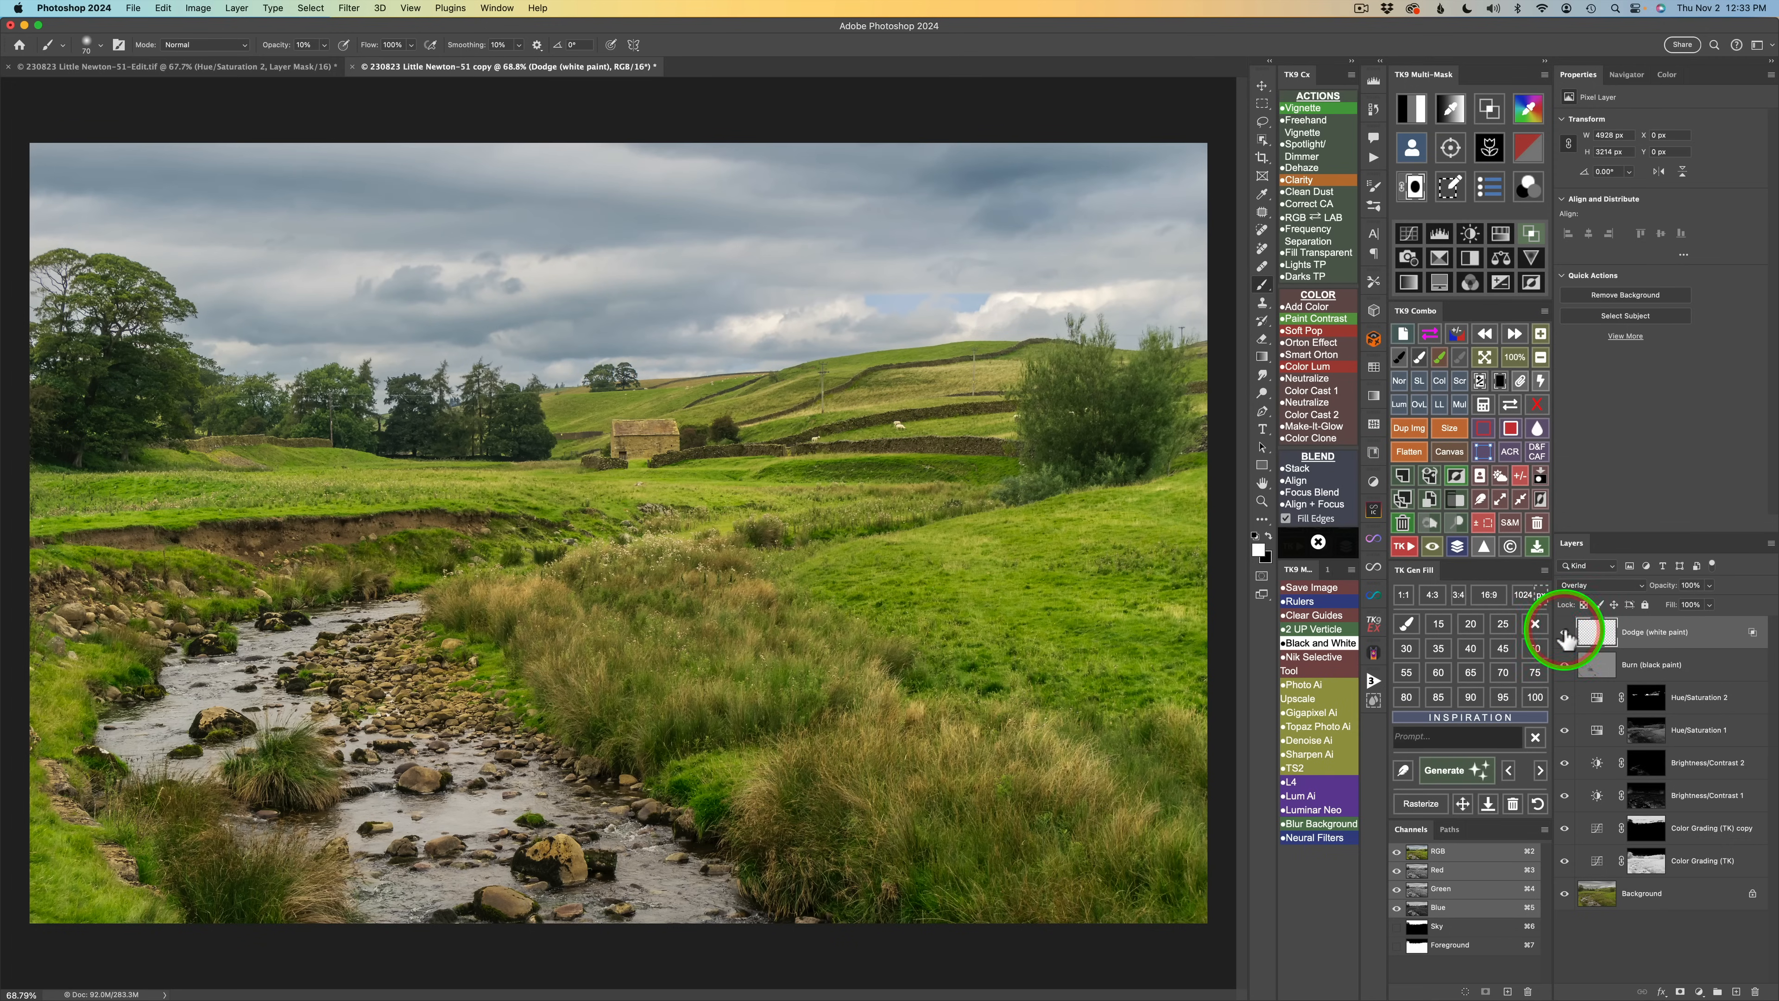
pyautogui.click(1565, 632)
pyautogui.click(1565, 632)
pyautogui.click(1565, 632)
pyautogui.click(1565, 632)
# Paint more dodge strokes over the middle grass and right-hand field, toggling the Dodge layer to compare.
pyautogui.moveTo(1054, 478)
pyautogui.mouseDown()
pyautogui.moveTo(1120, 463)
pyautogui.moveTo(1175, 415)
pyautogui.moveTo(1185, 430)
pyautogui.mouseUp()
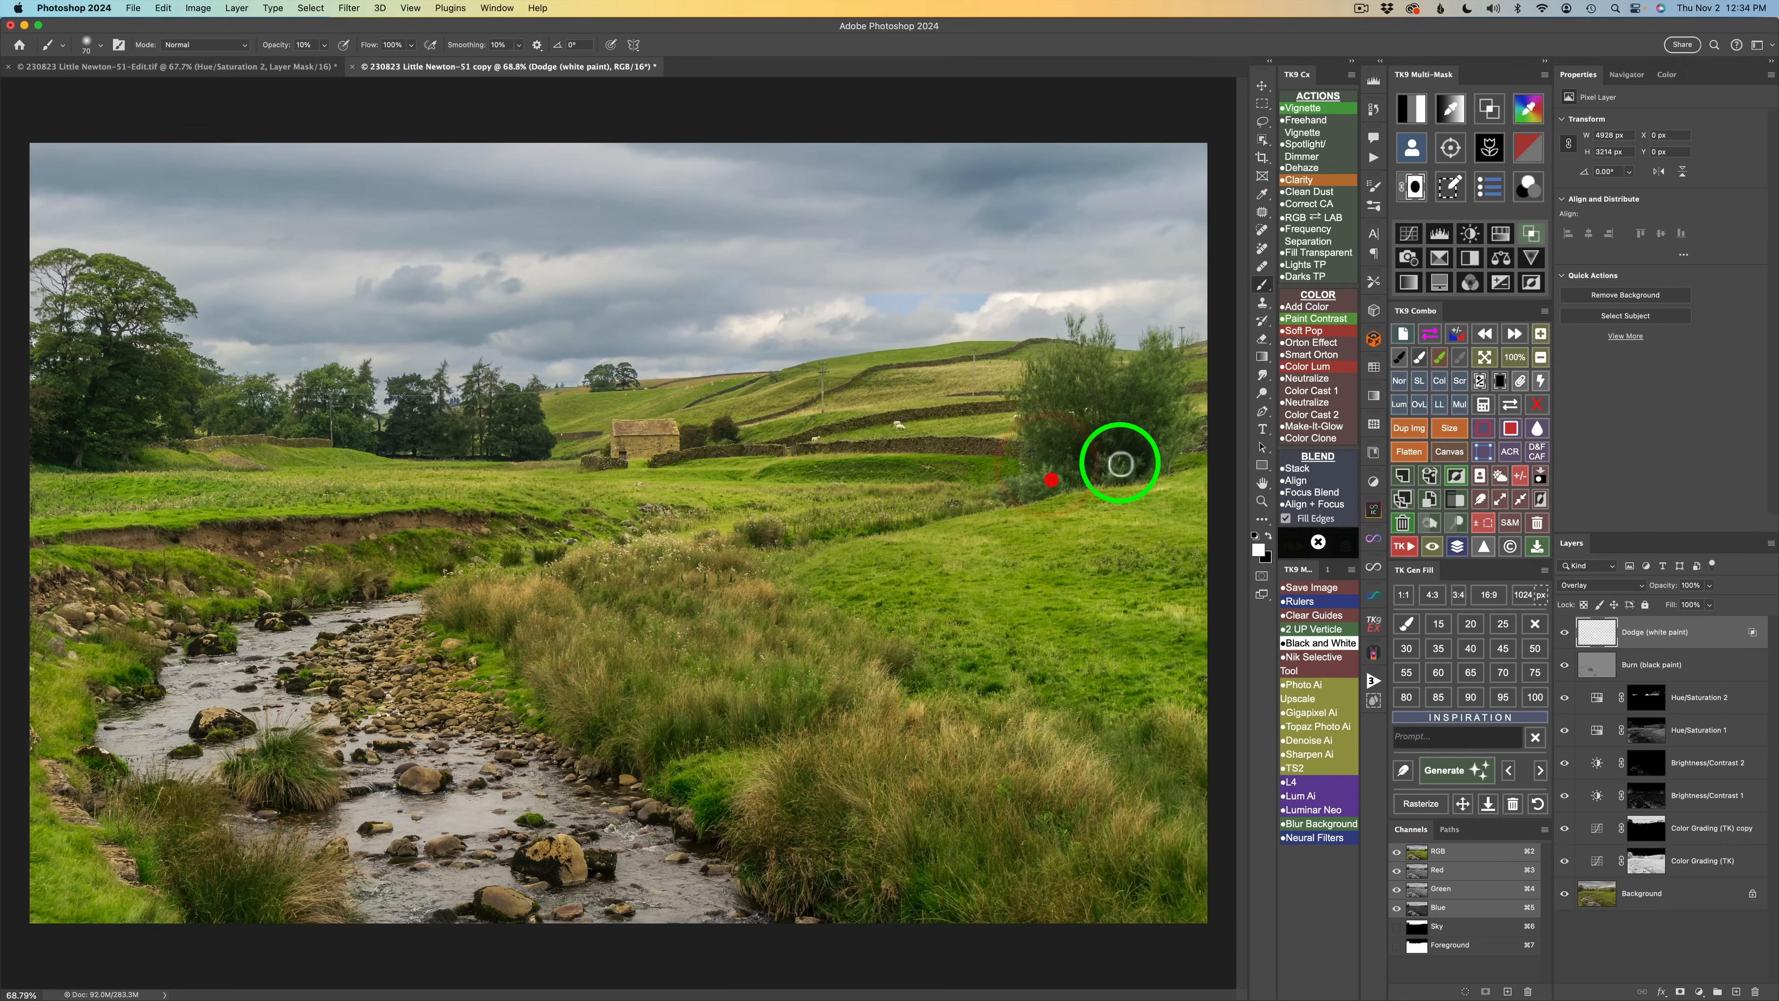
pyautogui.moveTo(1166, 490); pyautogui.dragTo(1153, 496)
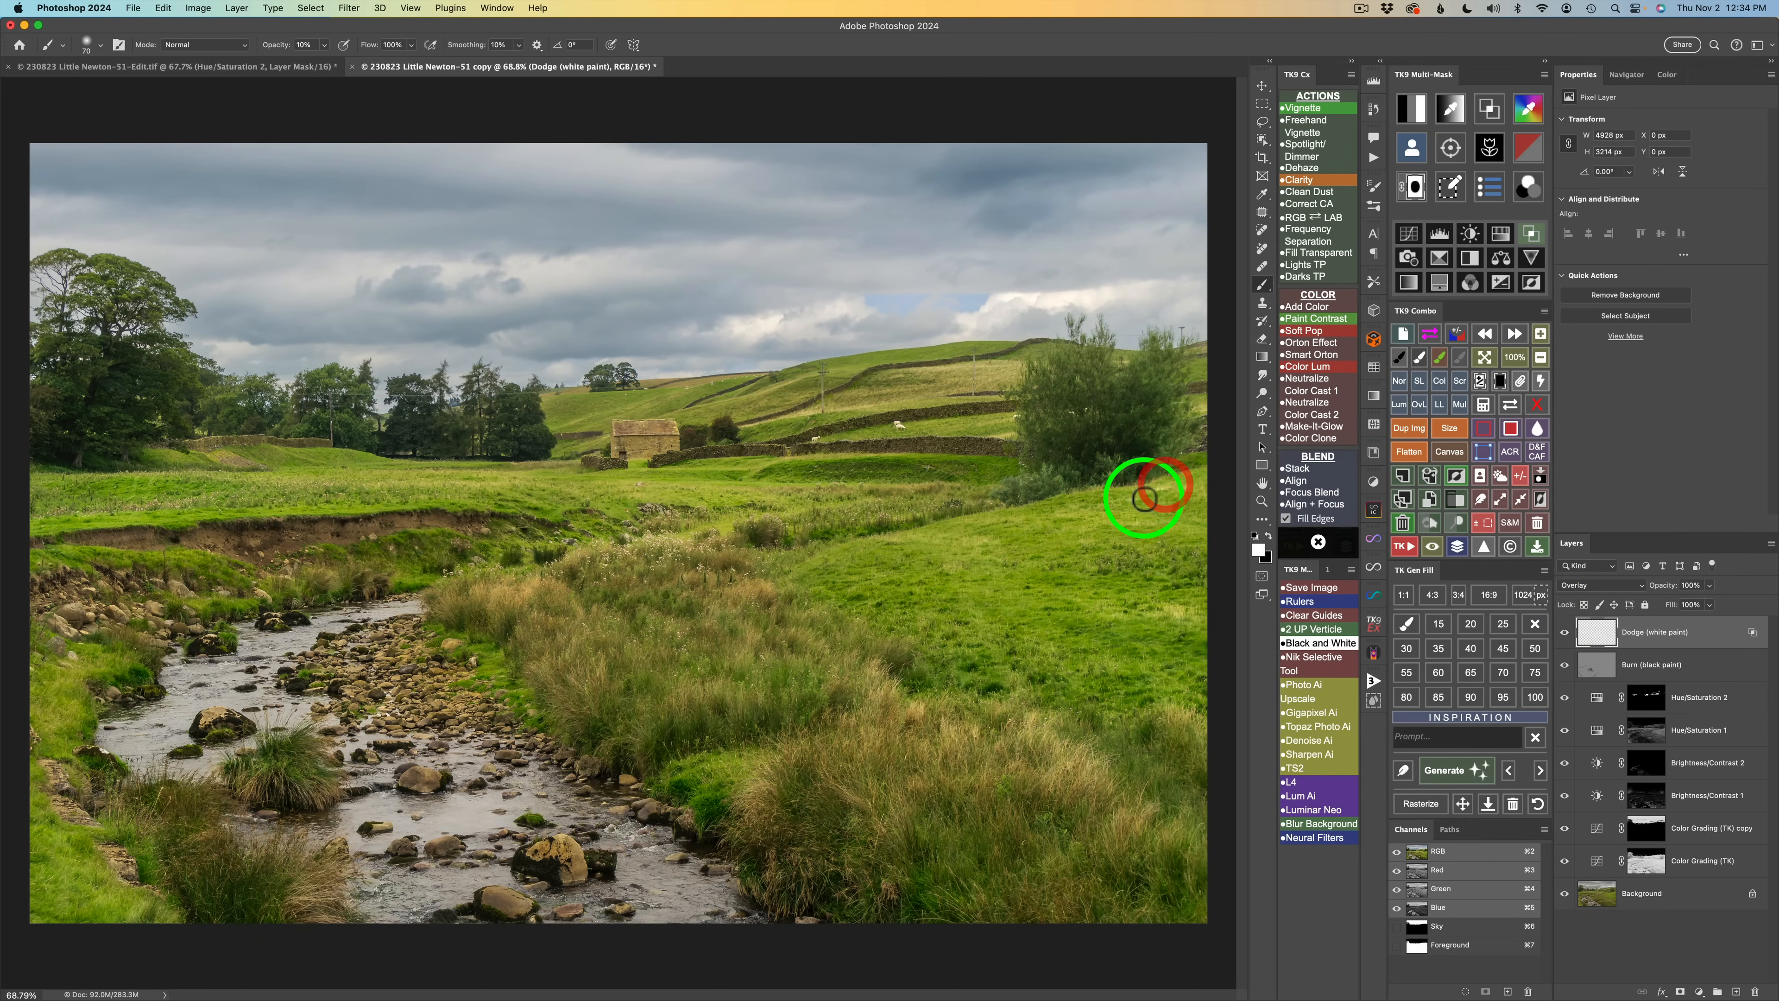
pyautogui.moveTo(951, 561)
pyautogui.mouseDown()
pyautogui.moveTo(969, 541)
pyautogui.moveTo(924, 540)
pyautogui.moveTo(918, 569)
pyautogui.mouseUp()
pyautogui.moveTo(885, 544)
pyautogui.mouseDown()
pyautogui.moveTo(992, 569)
pyautogui.moveTo(885, 574)
pyautogui.mouseUp()
pyautogui.moveTo(938, 580)
pyautogui.mouseDown()
pyautogui.moveTo(965, 568)
pyautogui.moveTo(905, 595)
pyautogui.mouseUp()
pyautogui.moveTo(915, 582)
pyautogui.mouseDown()
pyautogui.moveTo(829, 594)
pyautogui.moveTo(913, 575)
pyautogui.mouseUp()
pyautogui.moveTo(825, 598); pyautogui.dragTo(864, 560)
pyautogui.moveTo(833, 586)
pyautogui.mouseDown()
pyautogui.moveTo(814, 584)
pyautogui.moveTo(853, 543)
pyautogui.mouseUp()
pyautogui.moveTo(819, 566); pyautogui.dragTo(835, 551)
pyautogui.moveTo(801, 572); pyautogui.dragTo(814, 617)
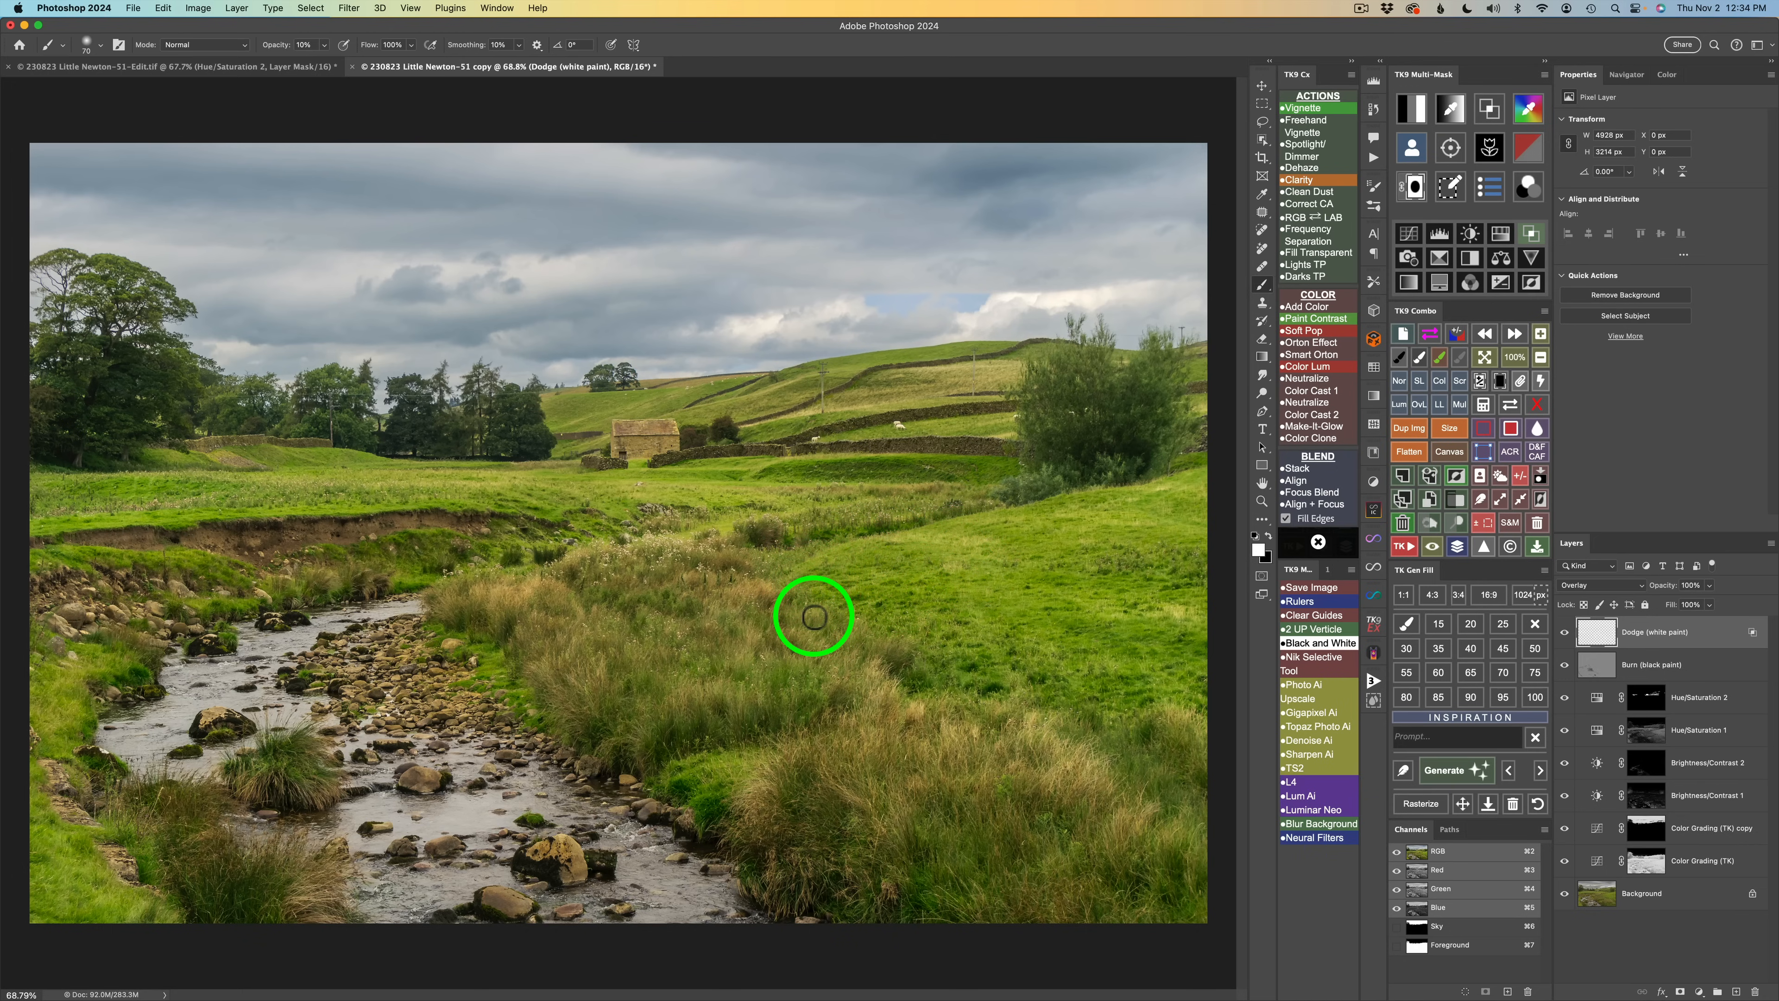
pyautogui.click(1565, 633)
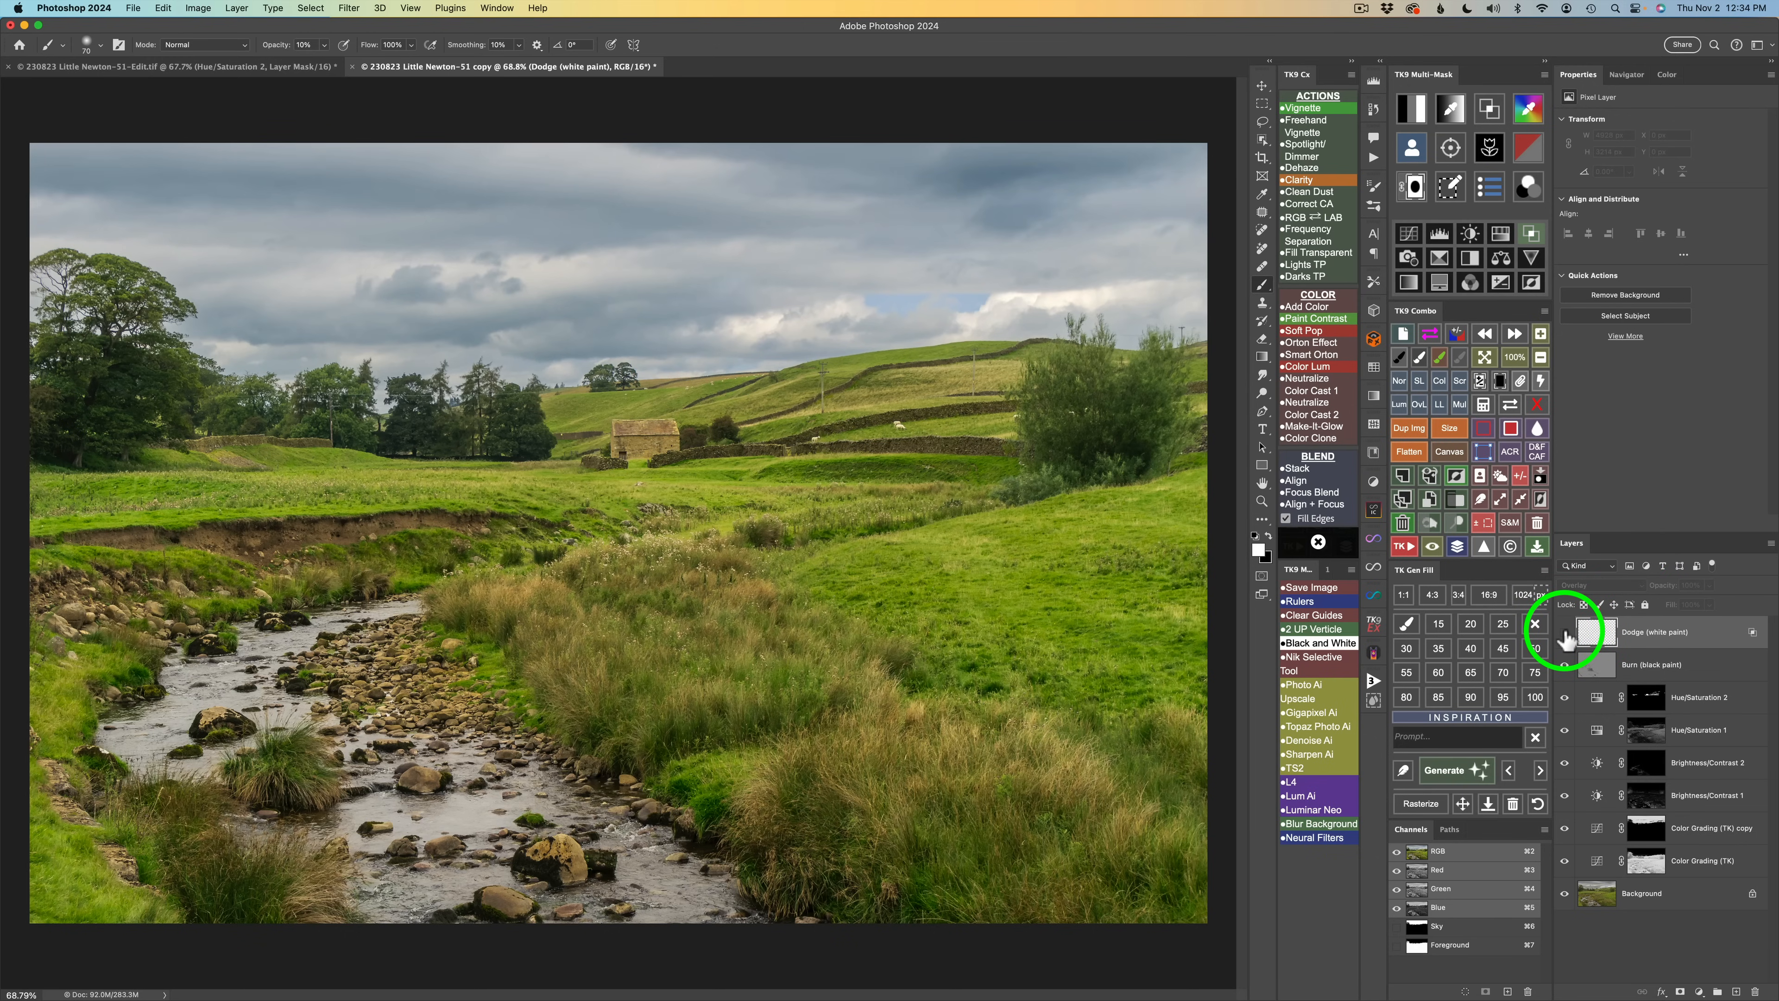
pyautogui.click(1565, 633)
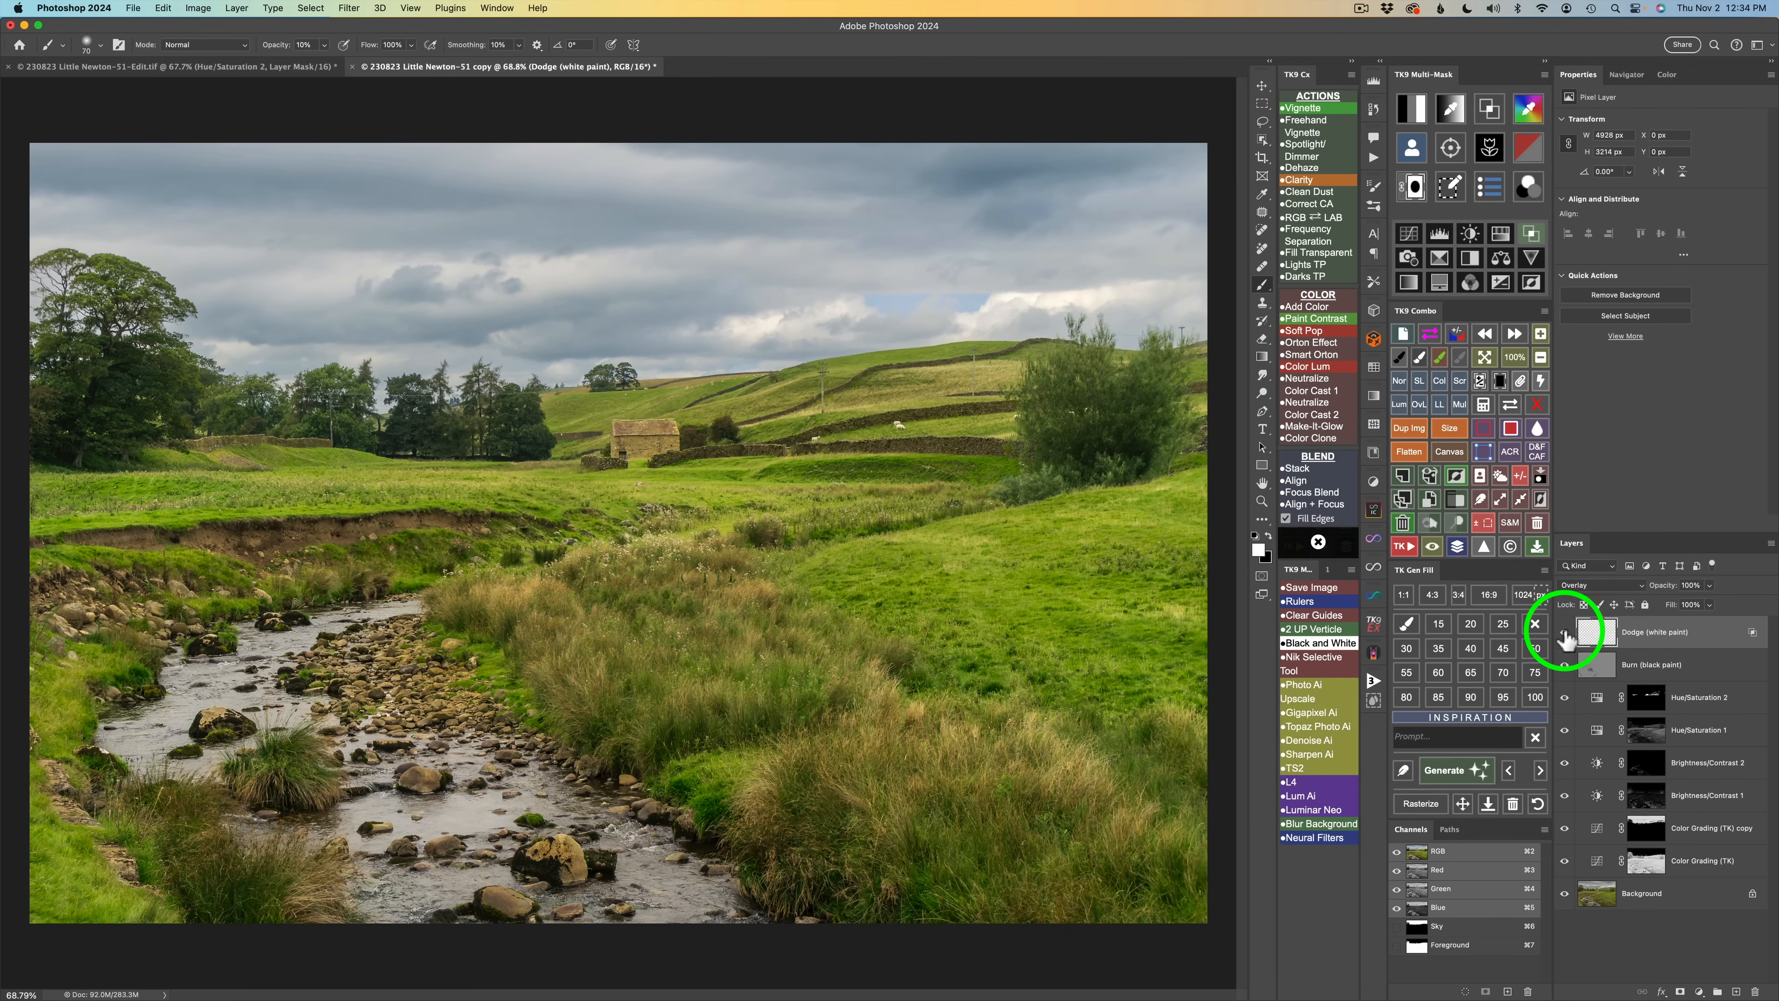
# Dodge the distant hillside behind the barn and toggle the Dodge layer to compare.
pyautogui.moveTo(702, 400)
pyautogui.mouseDown()
pyautogui.moveTo(714, 386)
pyautogui.moveTo(625, 415)
pyautogui.moveTo(616, 389)
pyautogui.moveTo(556, 411)
pyautogui.mouseUp()
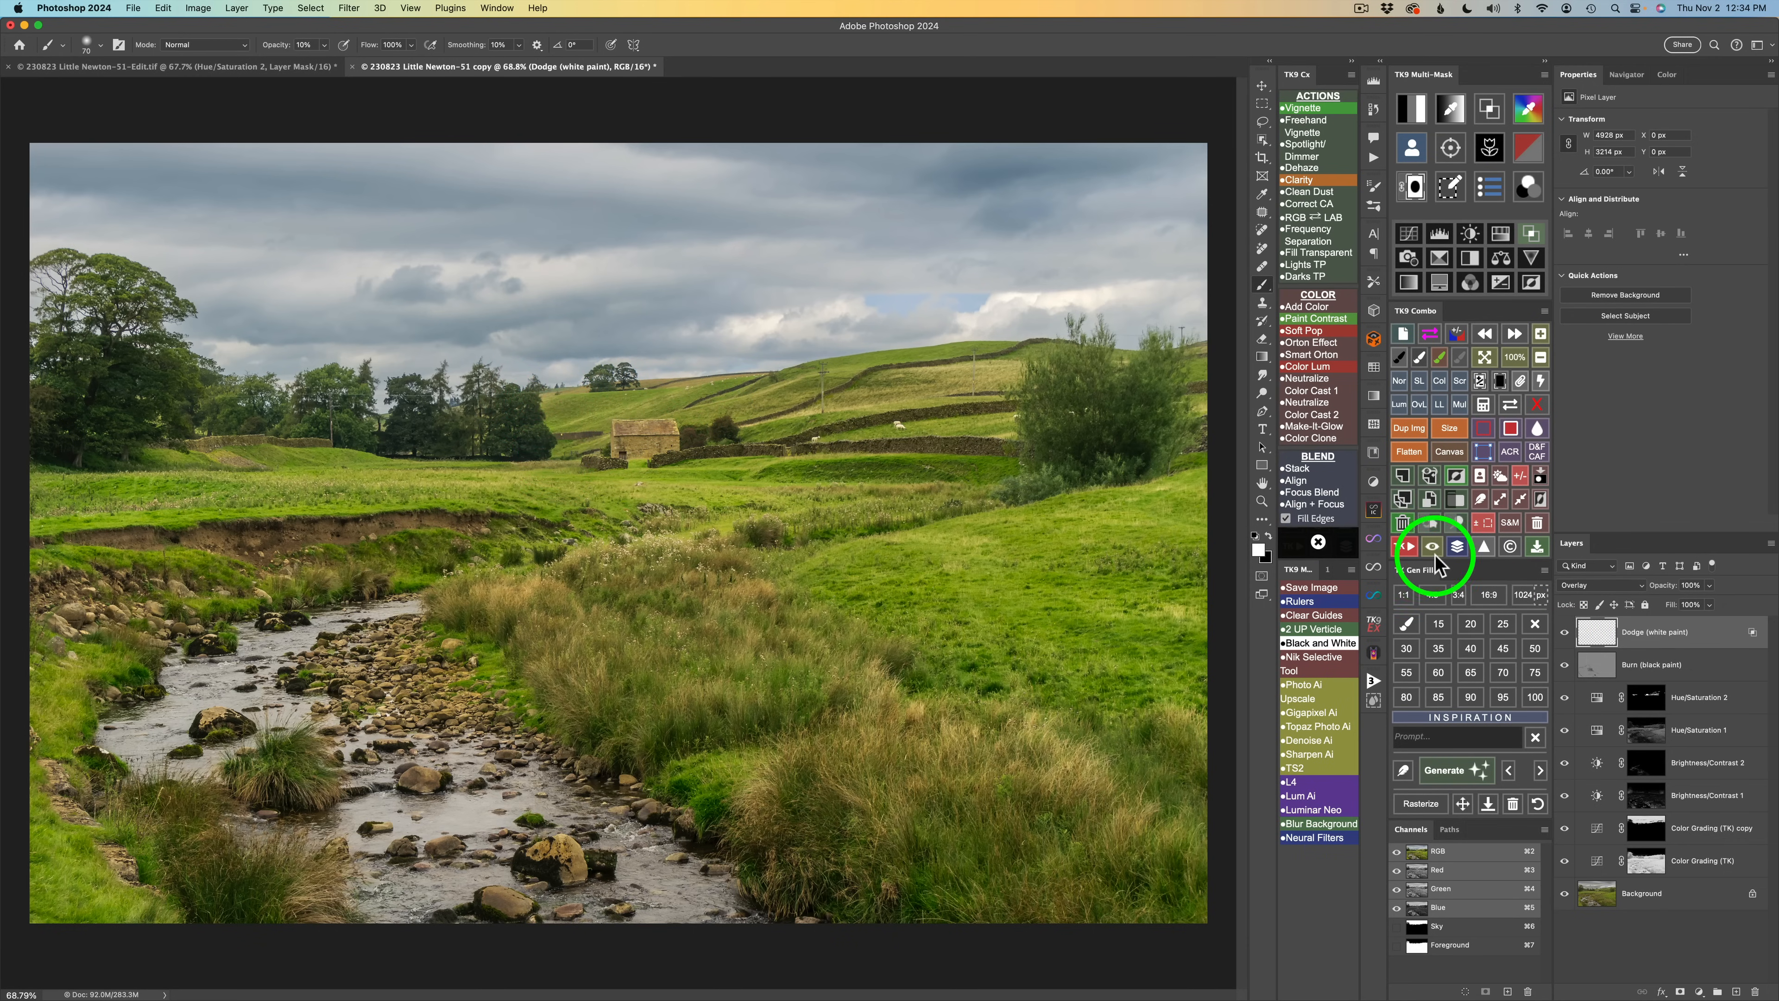
pyautogui.click(1564, 633)
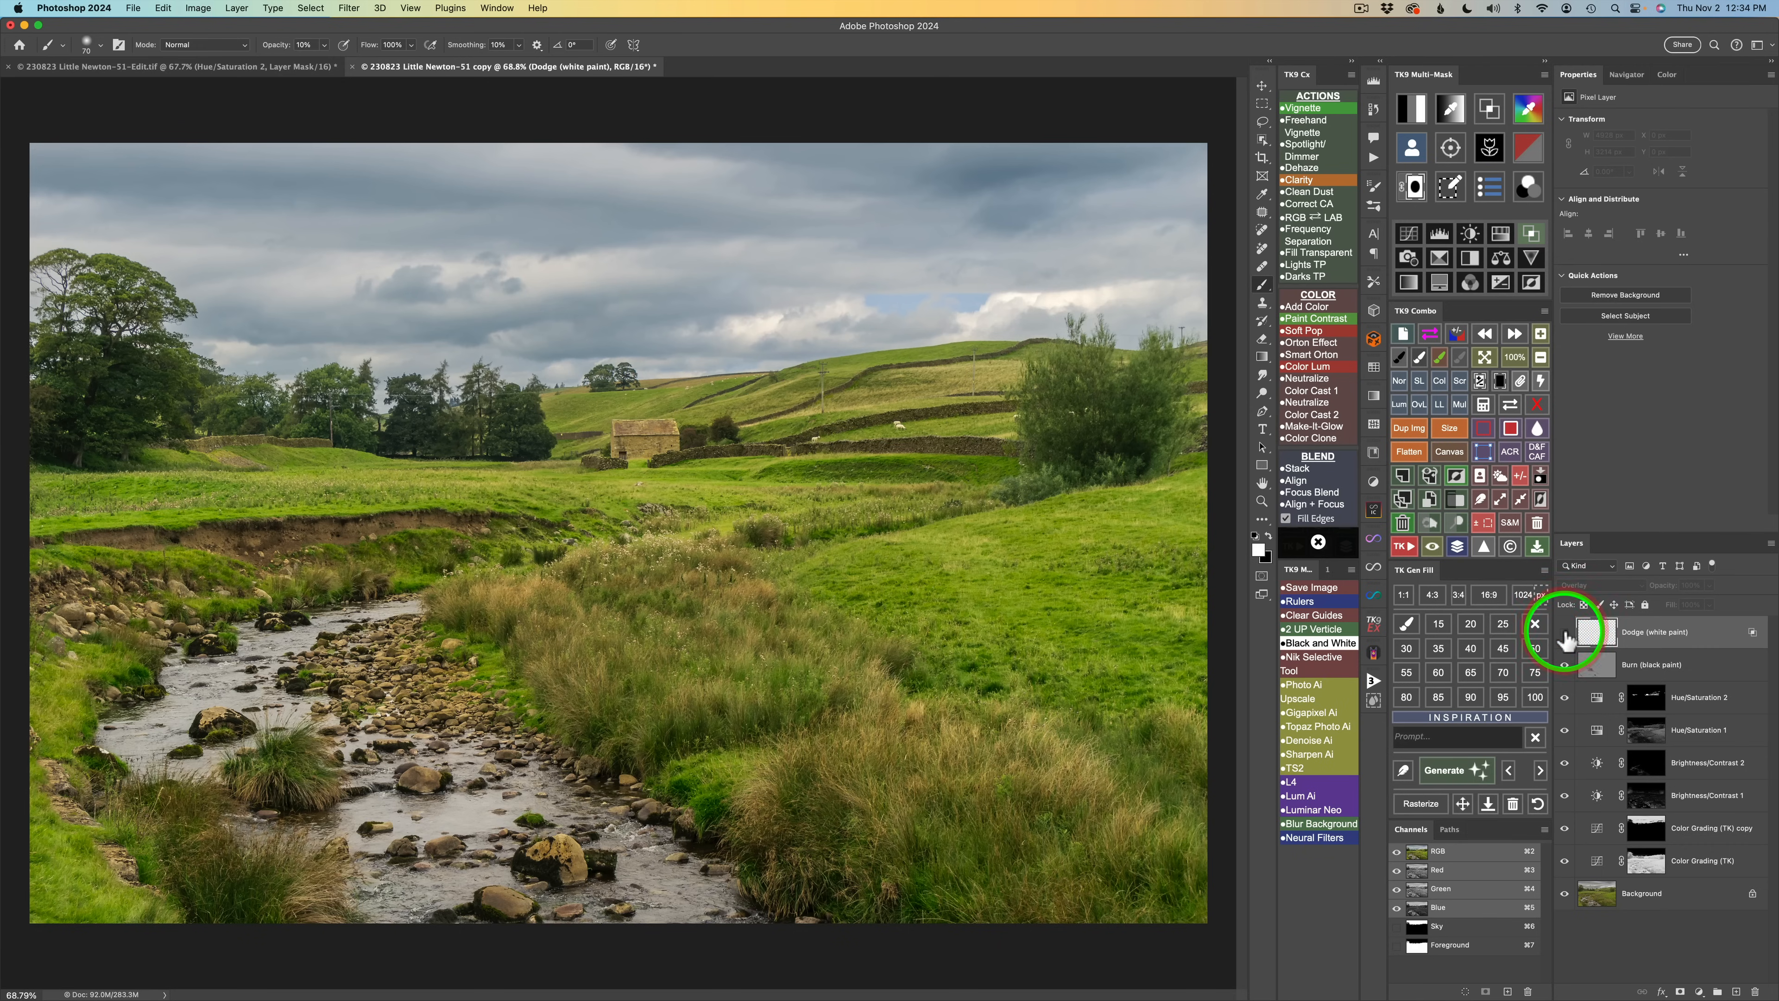
pyautogui.click(1564, 633)
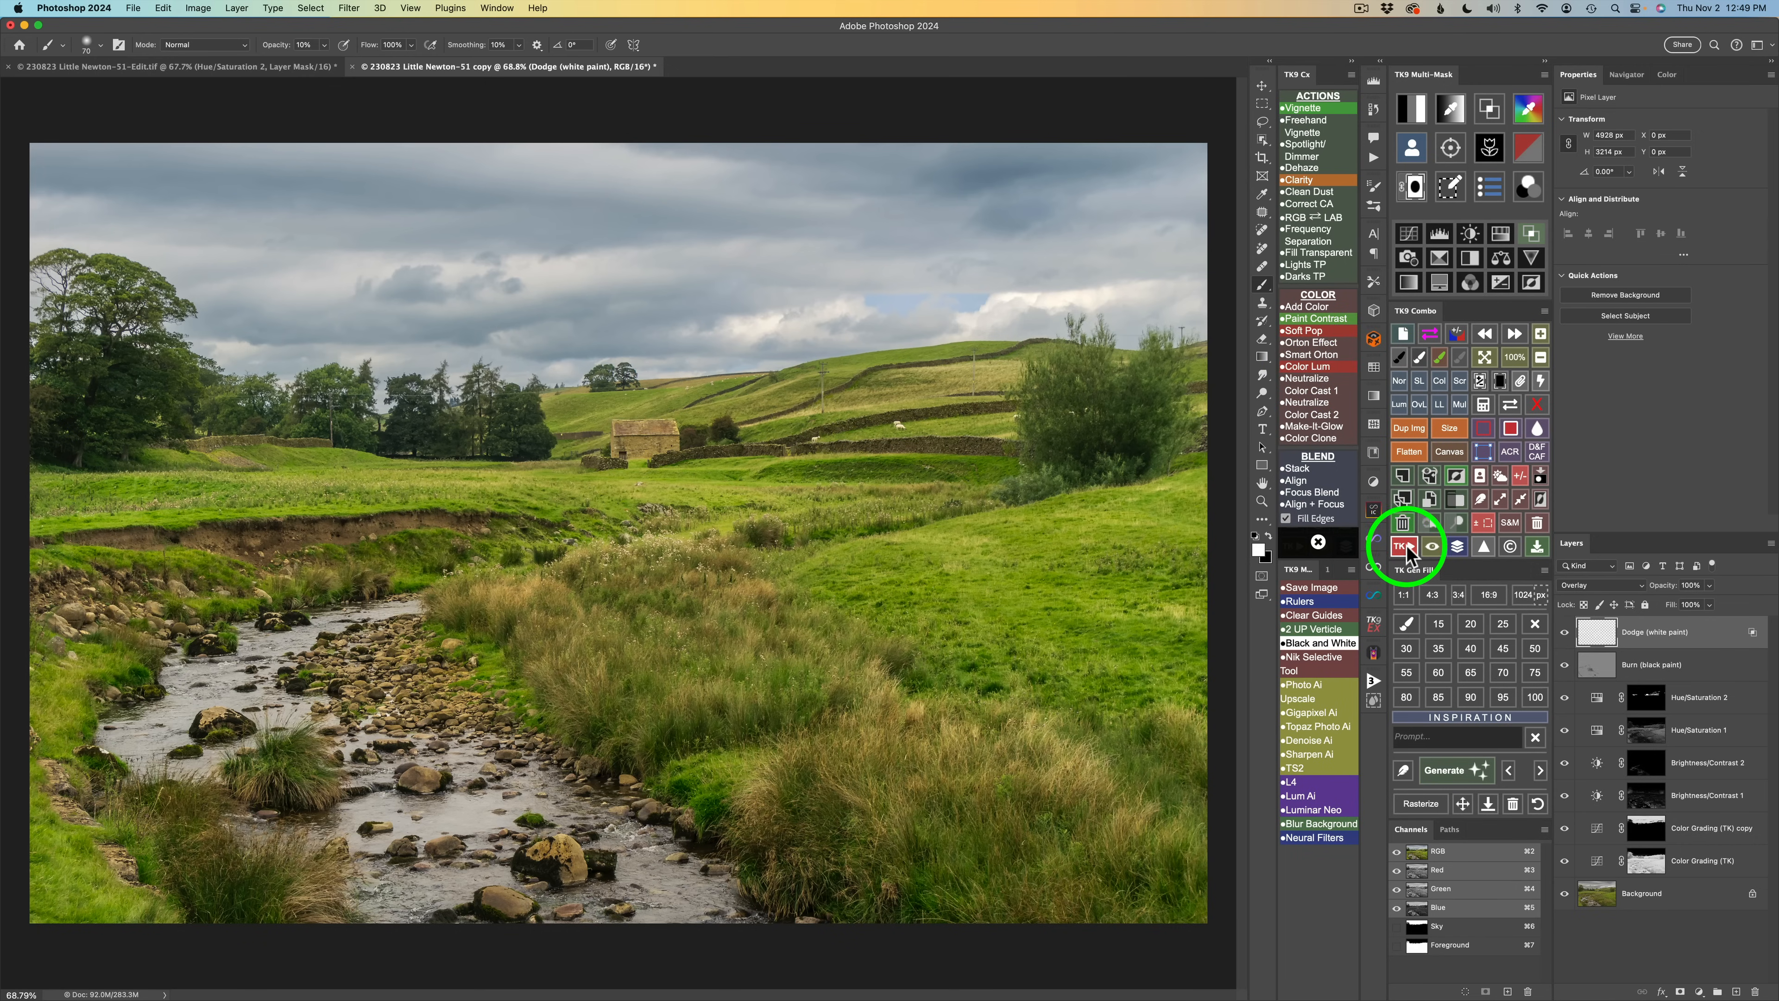
# Add a Color Luminosity black-and-white layer and set its Greens slider to -30.
pyautogui.click(1306, 365)
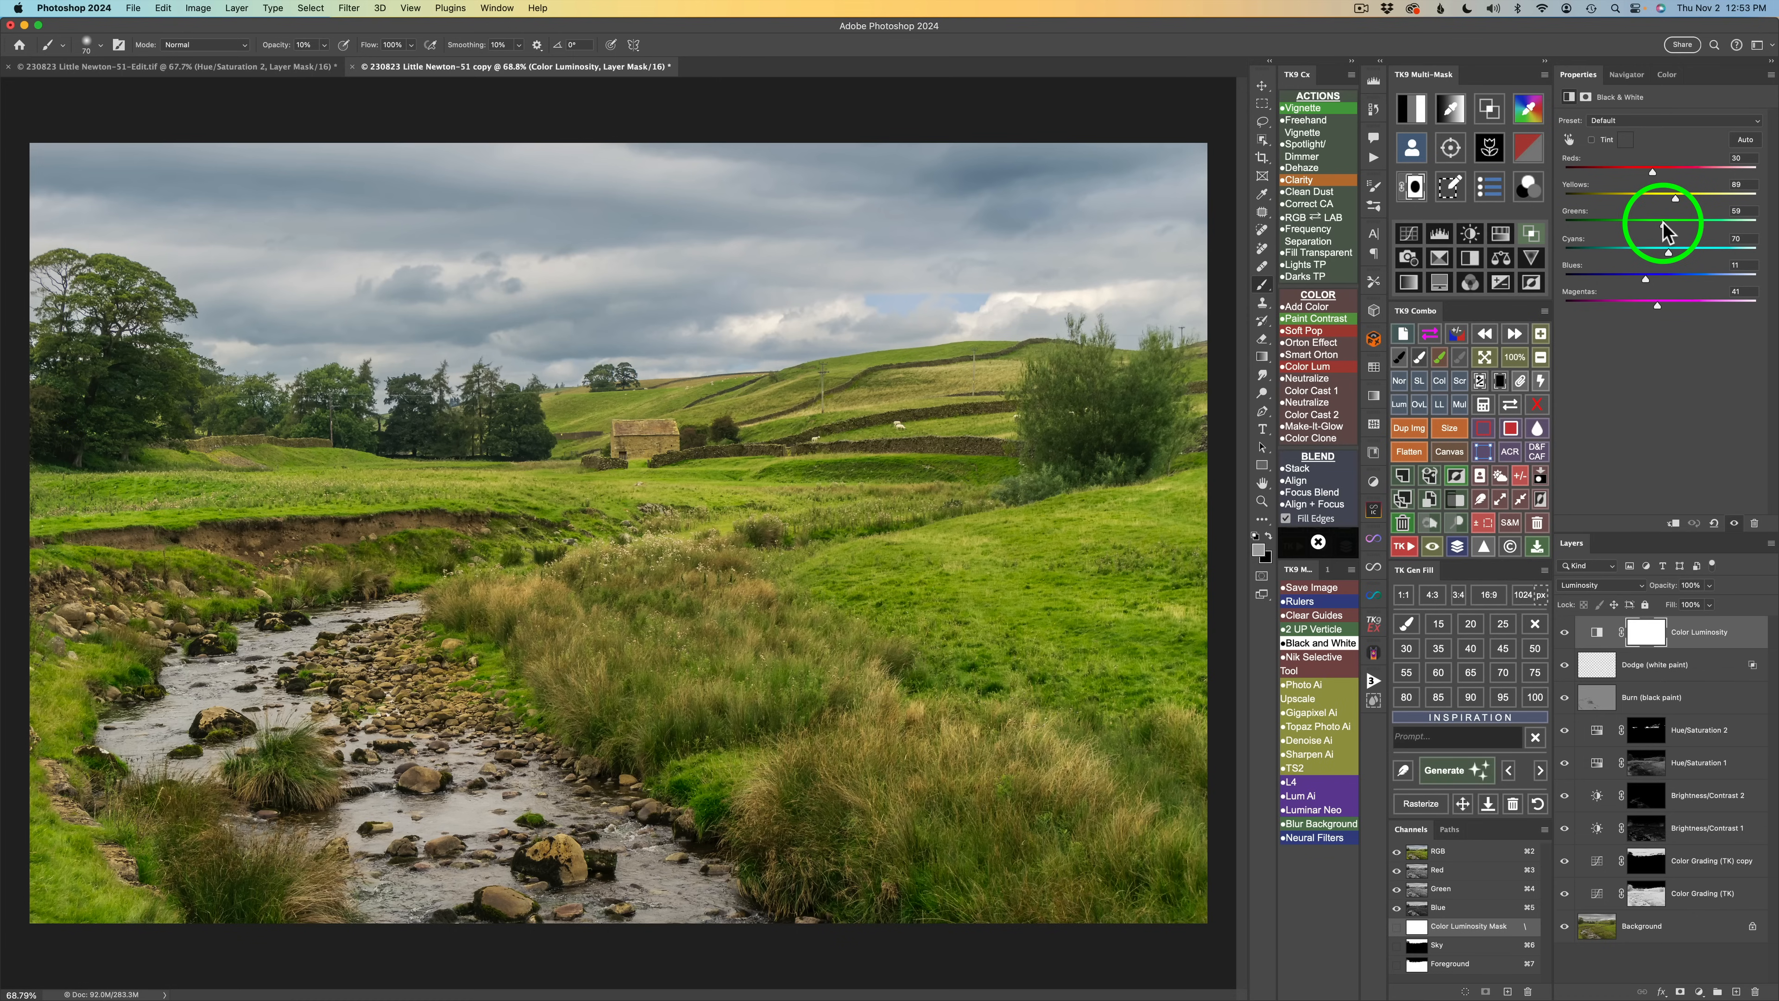
pyautogui.moveTo(1666, 232)
pyautogui.mouseDown()
pyautogui.moveTo(1622, 224)
pyautogui.moveTo(1642, 225)
pyautogui.mouseUp()
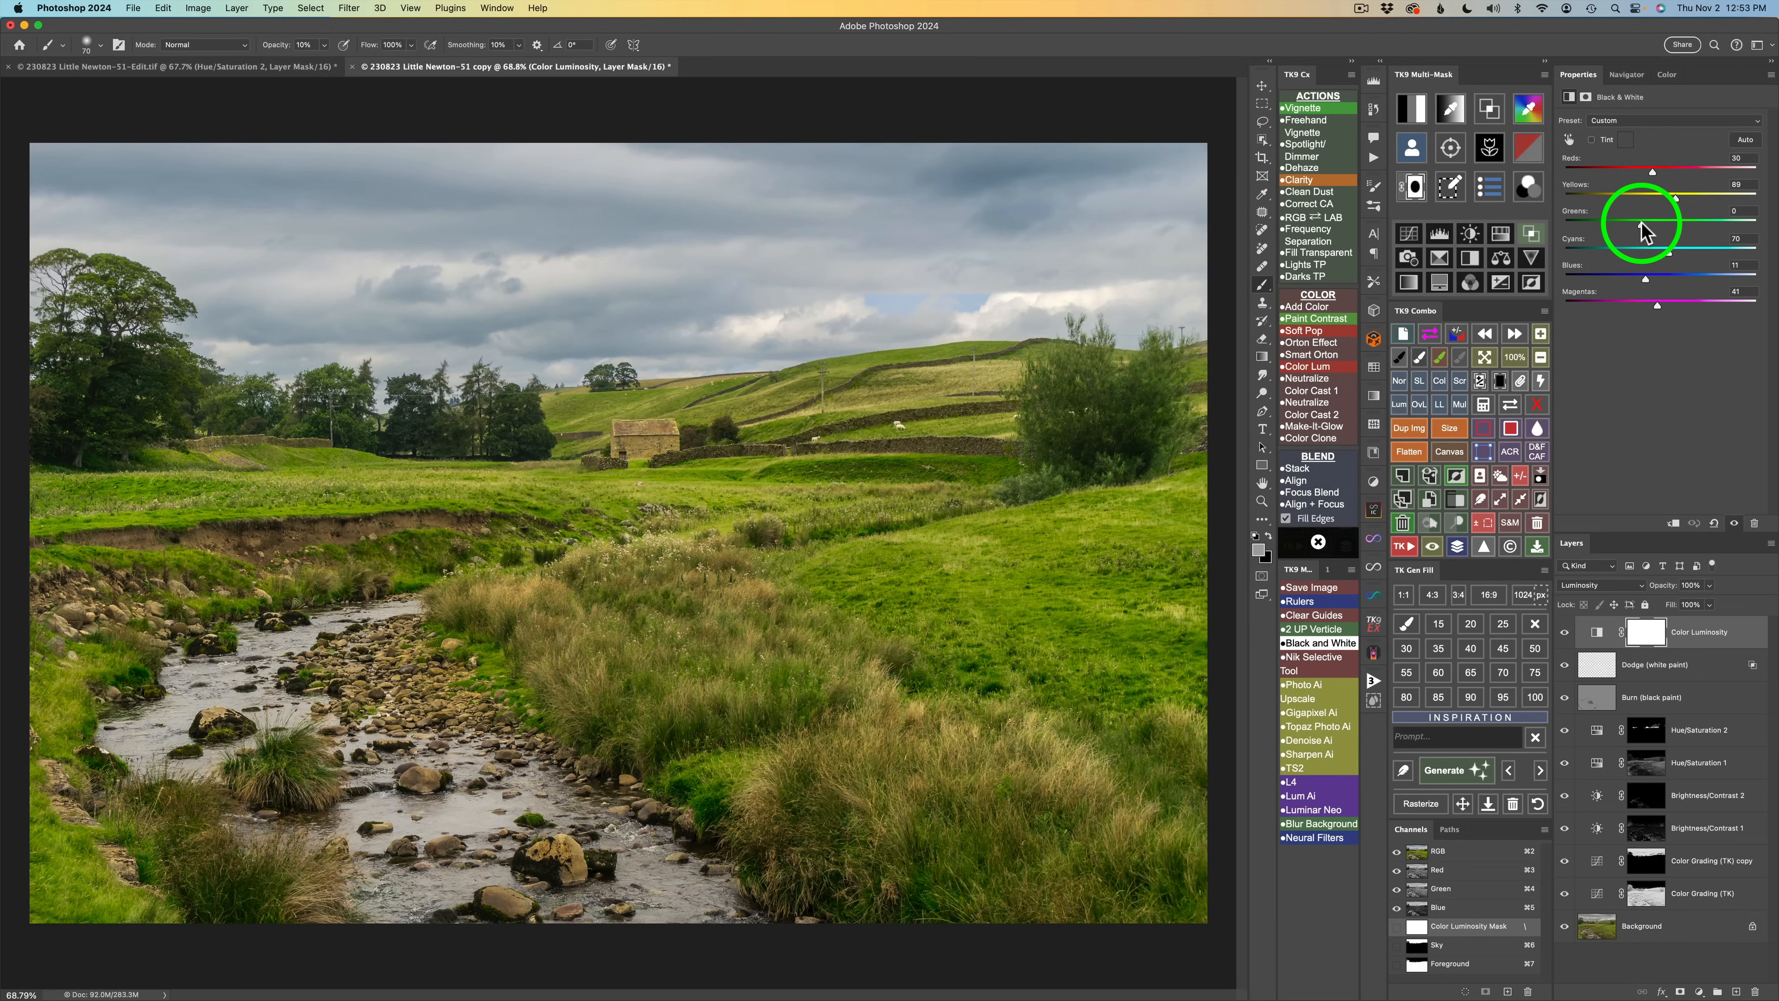
pyautogui.moveTo(1643, 225); pyautogui.dragTo(1629, 228)
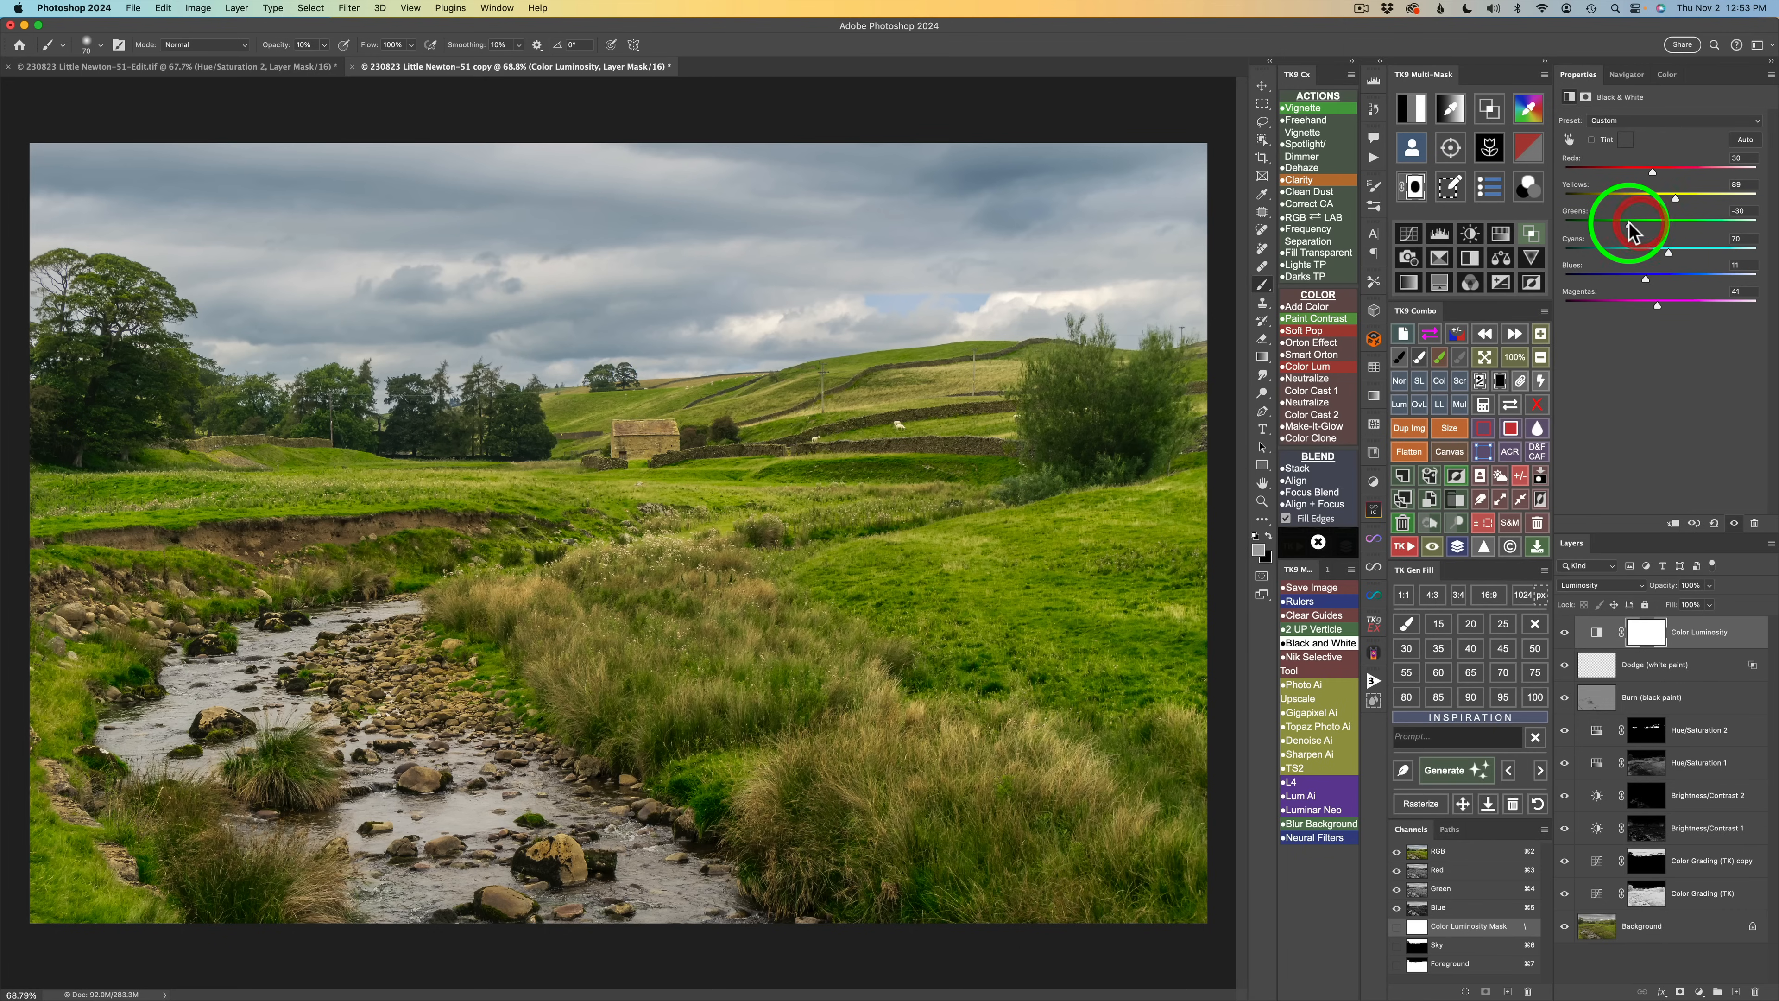
# Set the Color Luminosity layer's Blues slider to -21, toggling the layer to compare.
pyautogui.click(1567, 634)
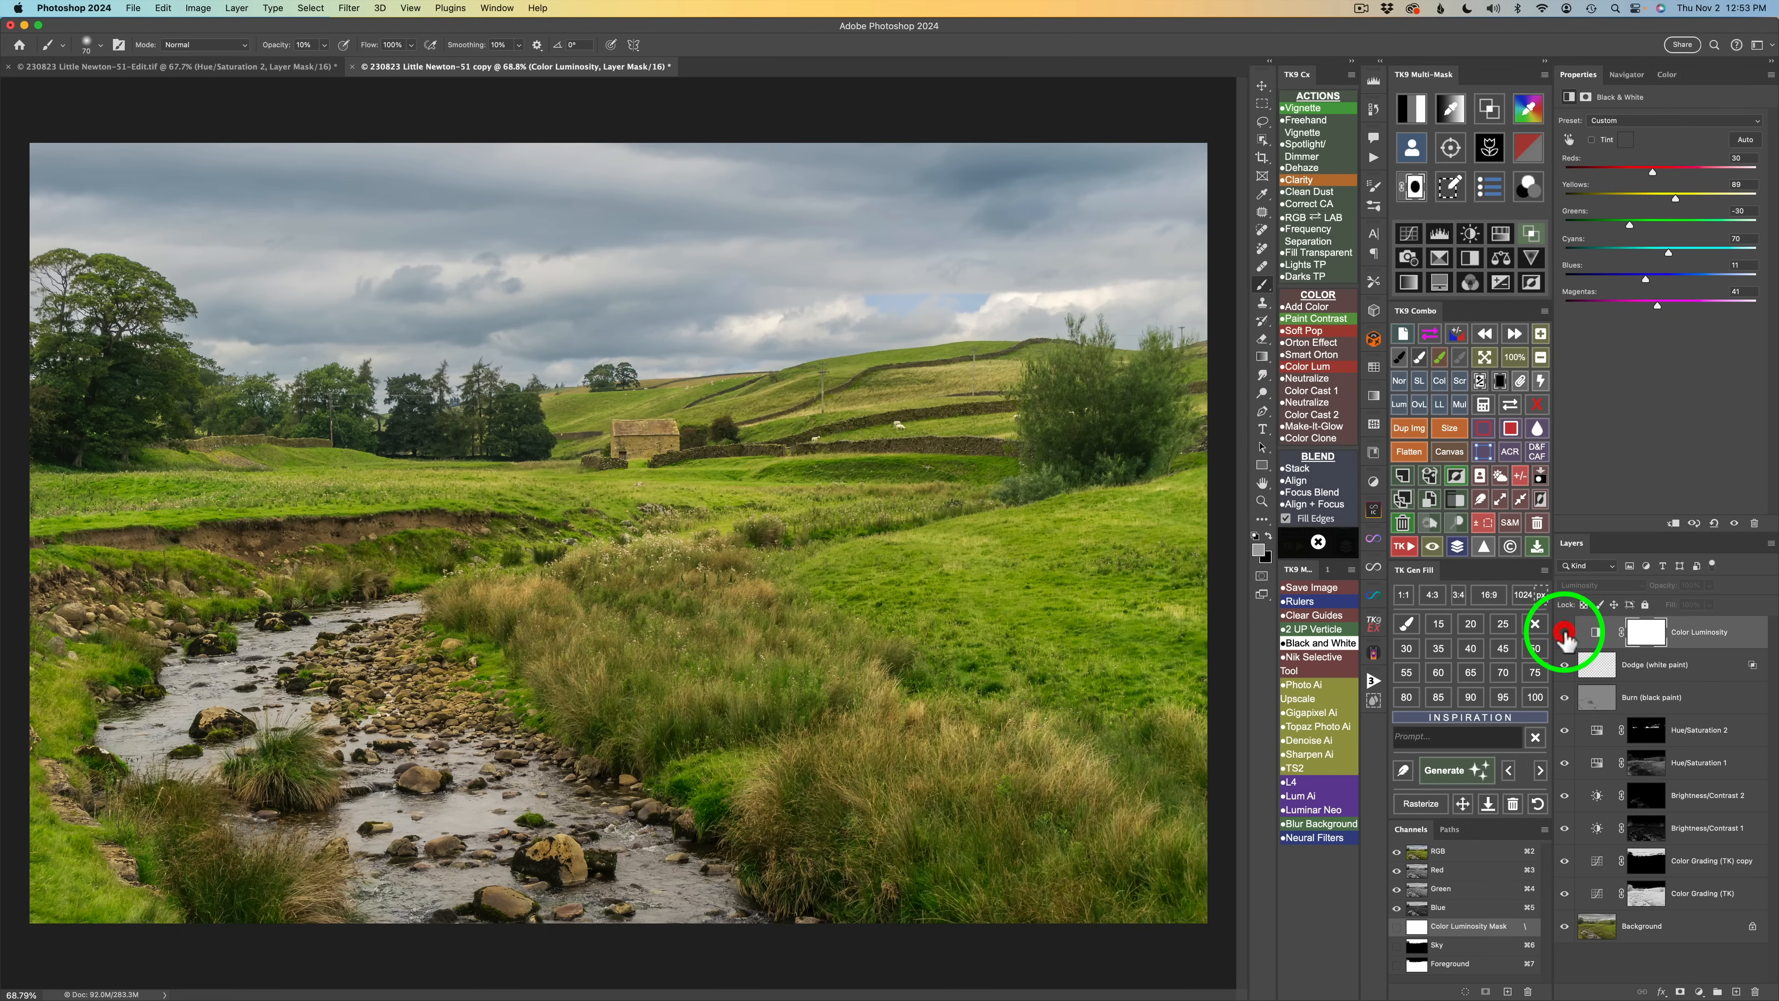
pyautogui.click(1566, 635)
pyautogui.click(1566, 635)
pyautogui.click(1567, 635)
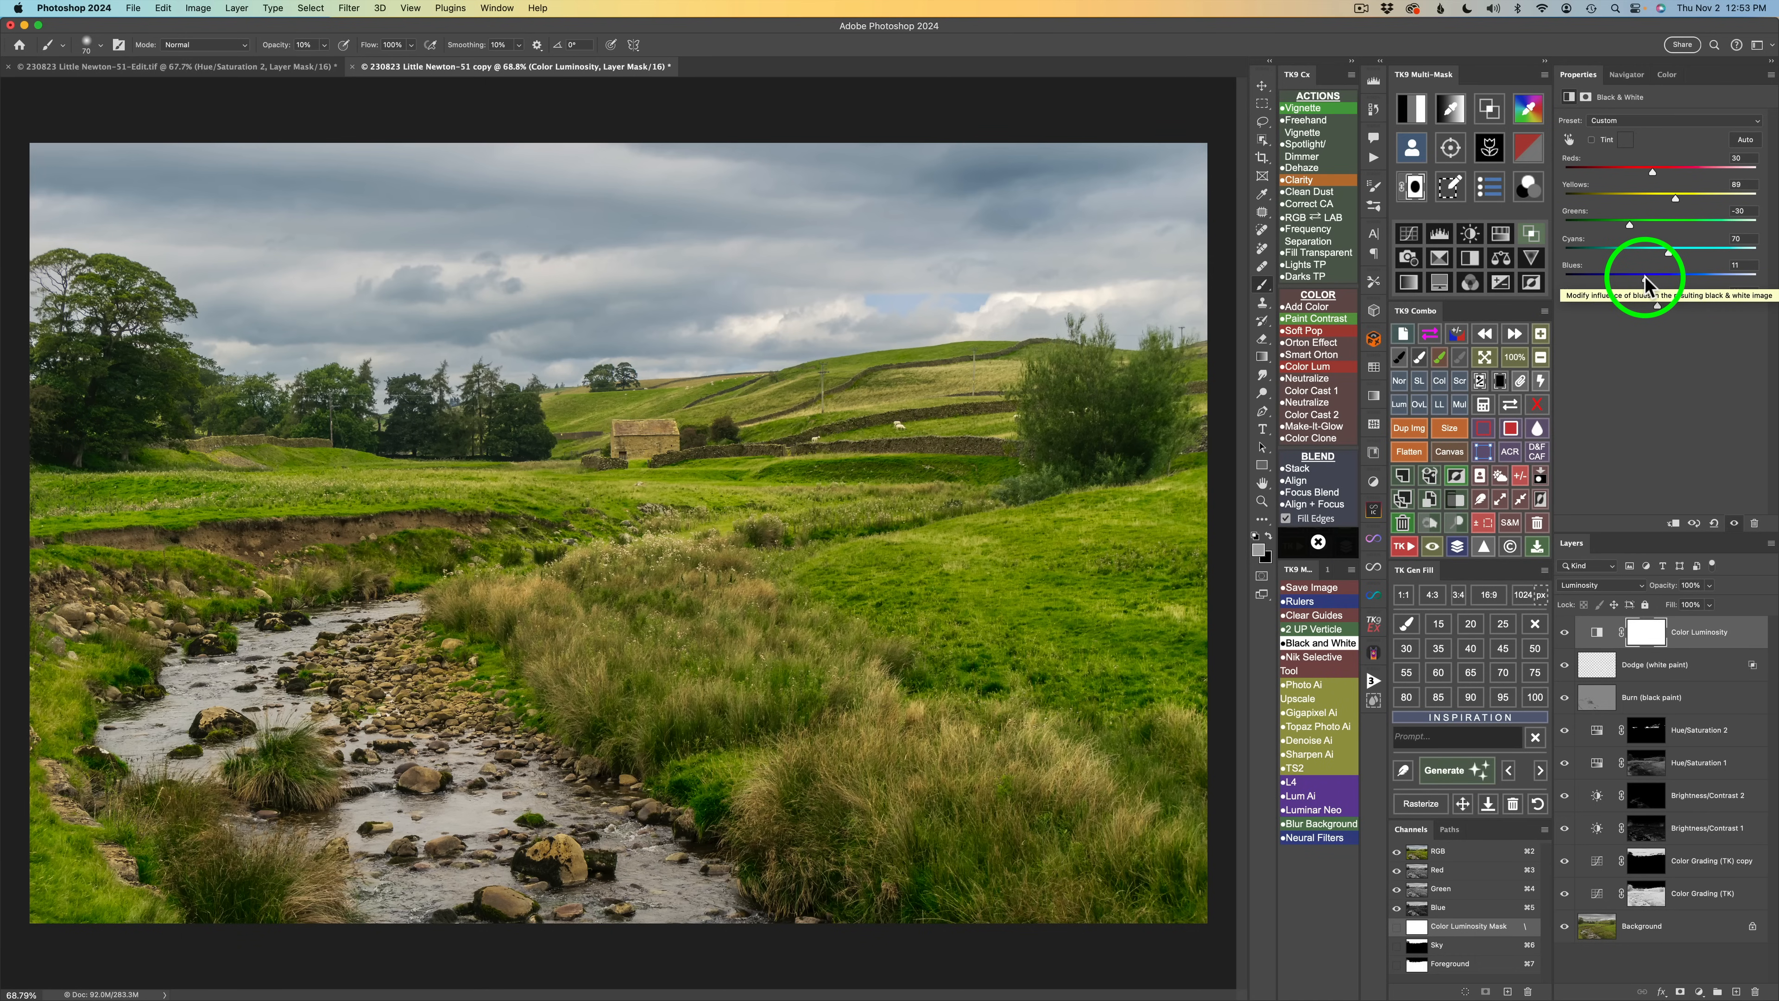
pyautogui.moveTo(1645, 281); pyautogui.dragTo(1633, 281)
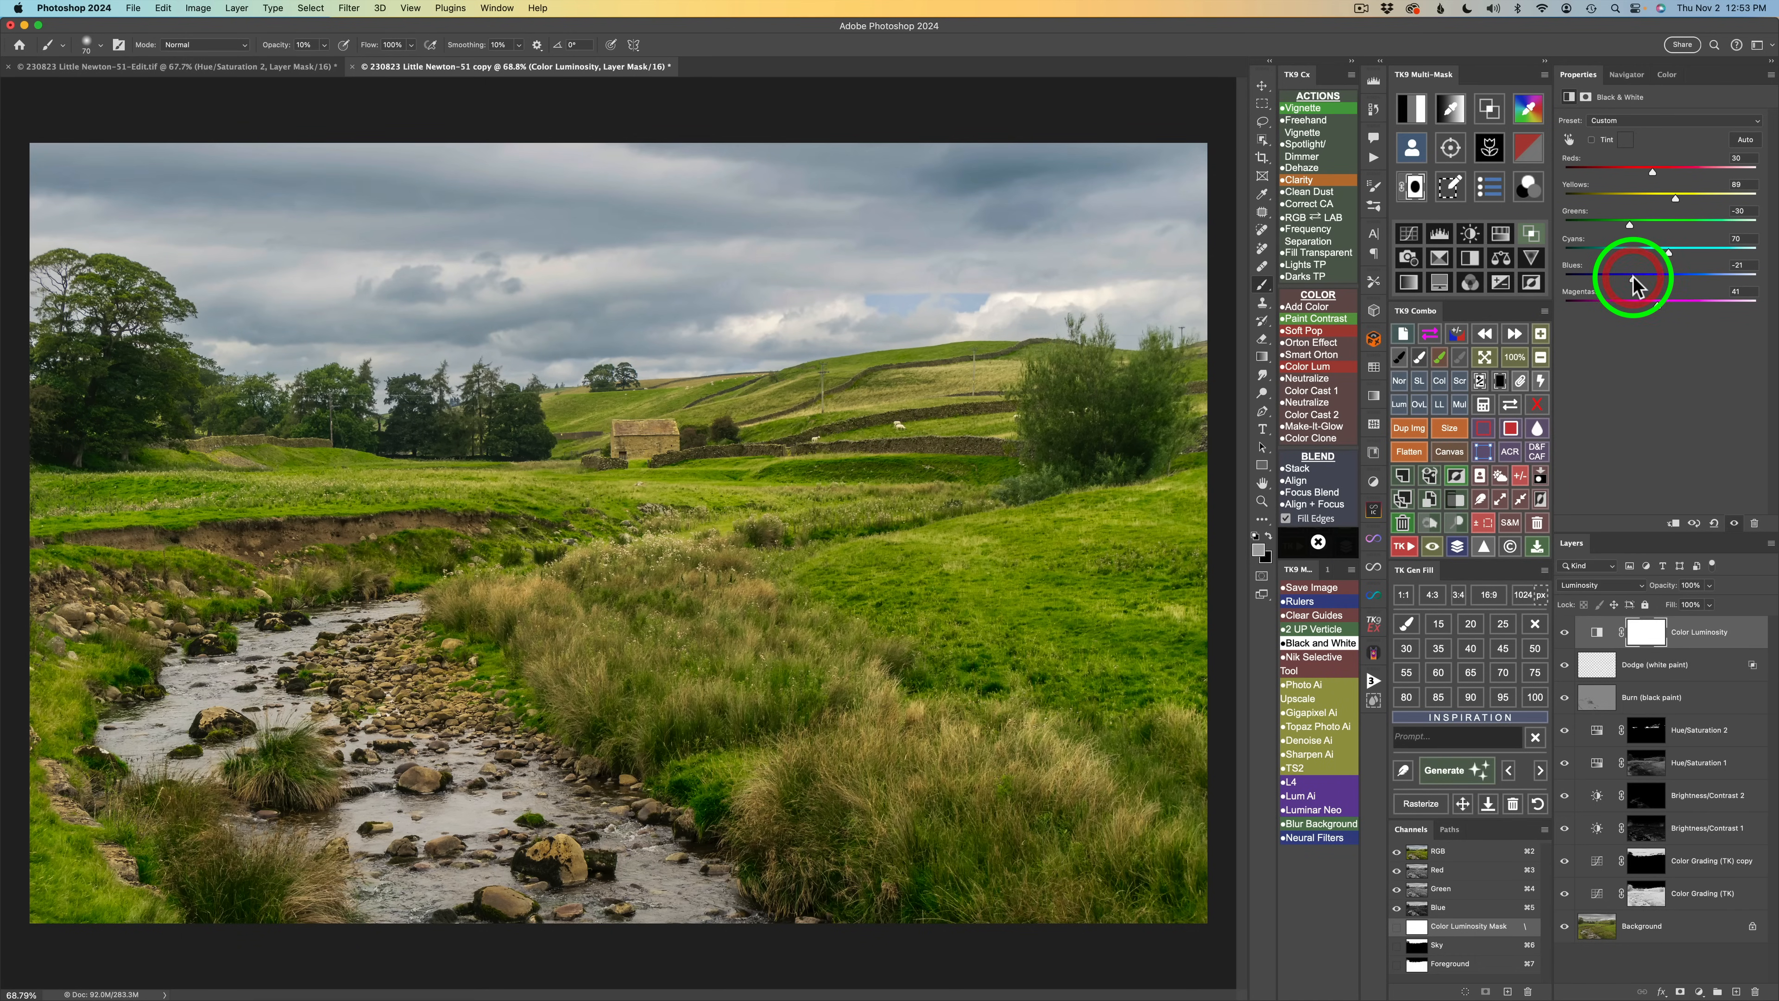
pyautogui.click(1566, 633)
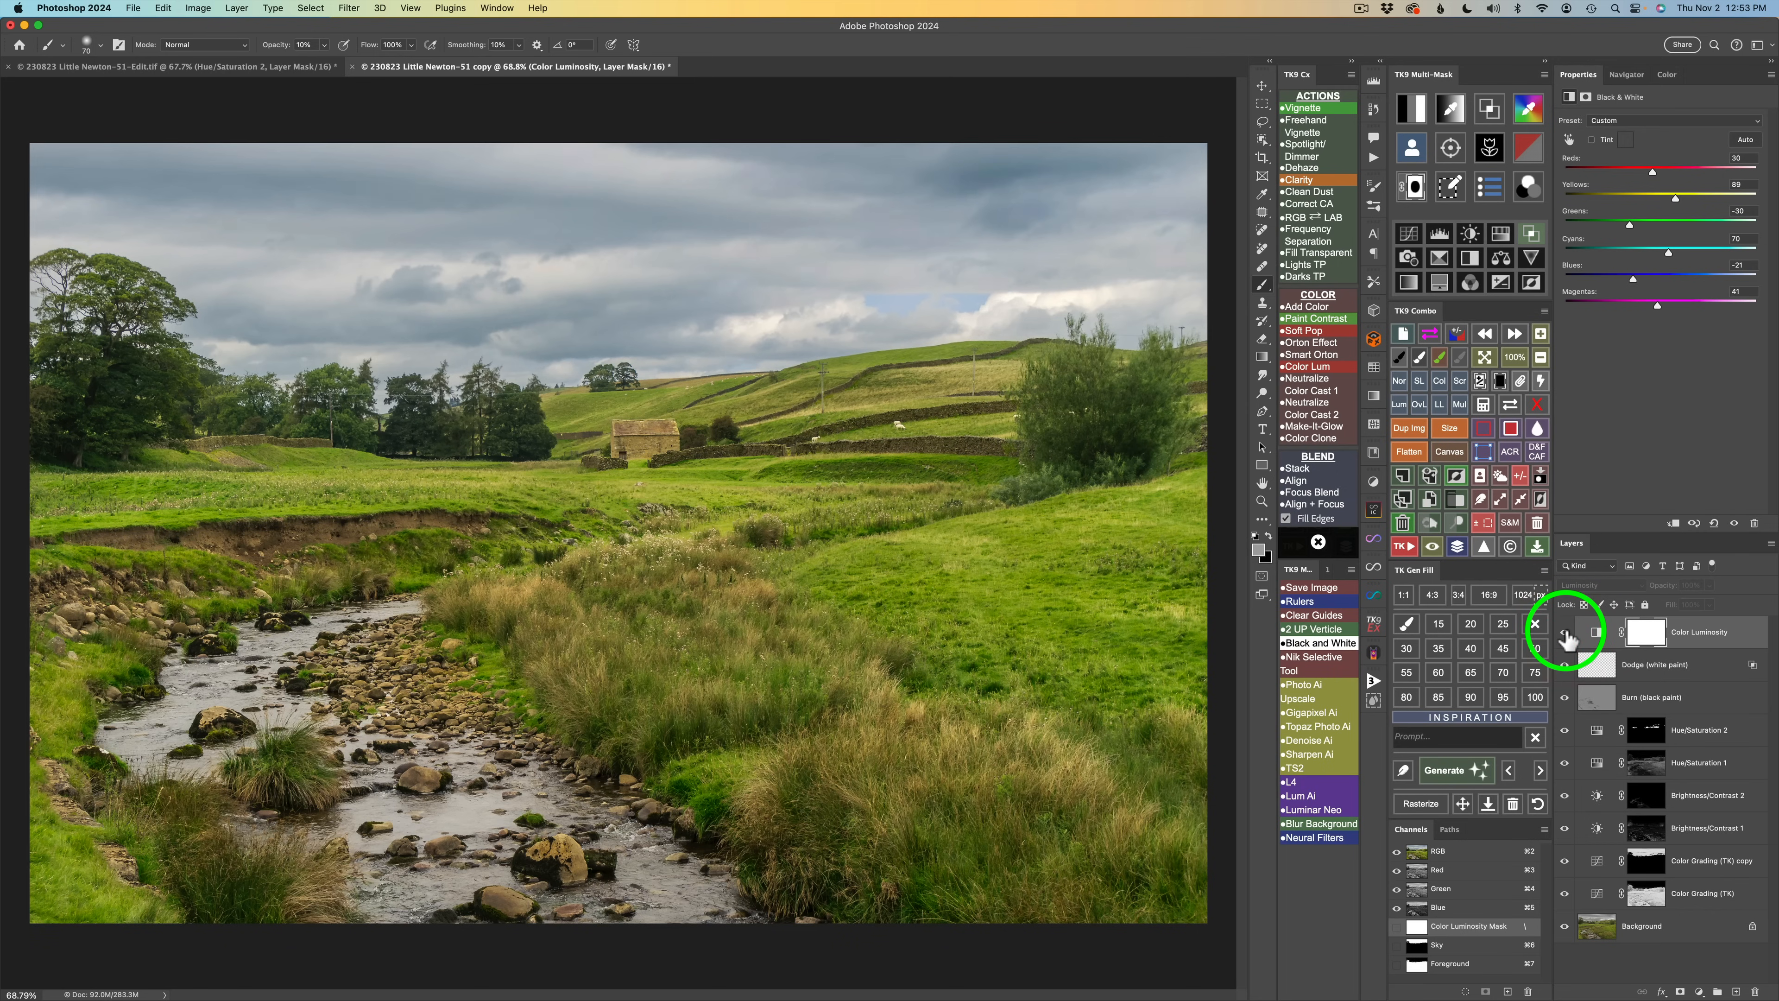
pyautogui.click(1566, 633)
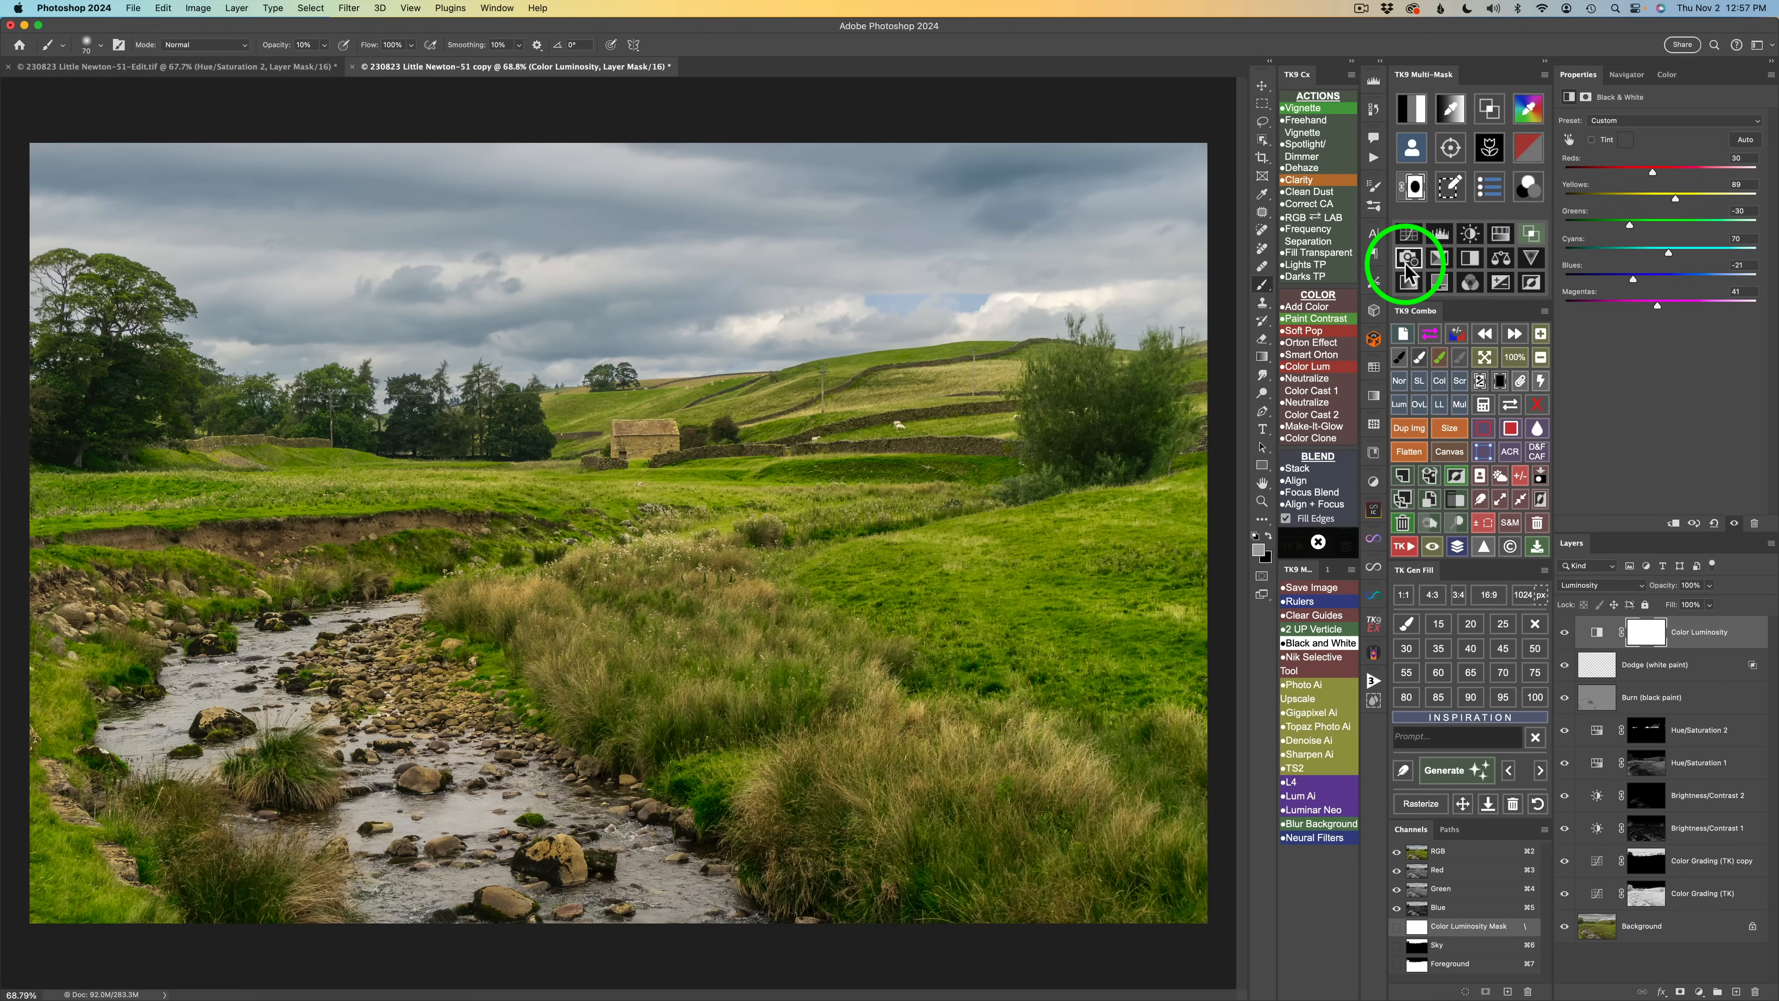
# Add a Vignette layer with a Gaussian blur radius of 370.6 pixels and toggle it to compare.
pyautogui.click(1304, 107)
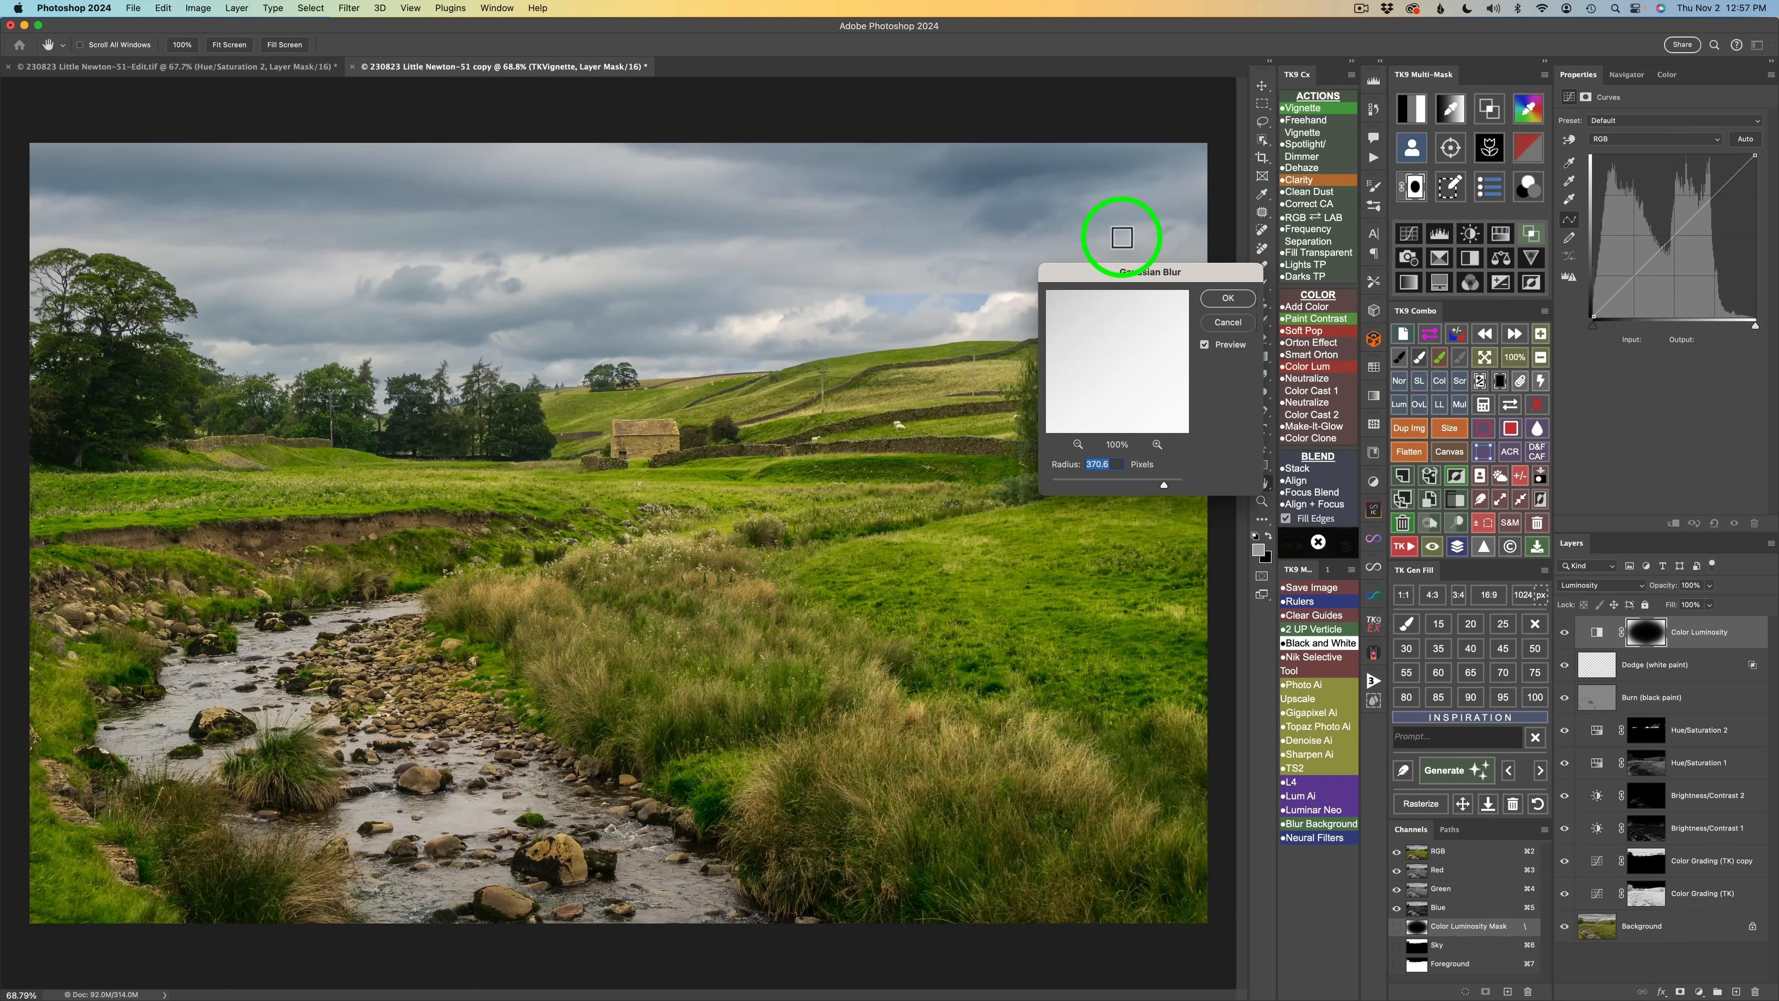
pyautogui.click(1228, 298)
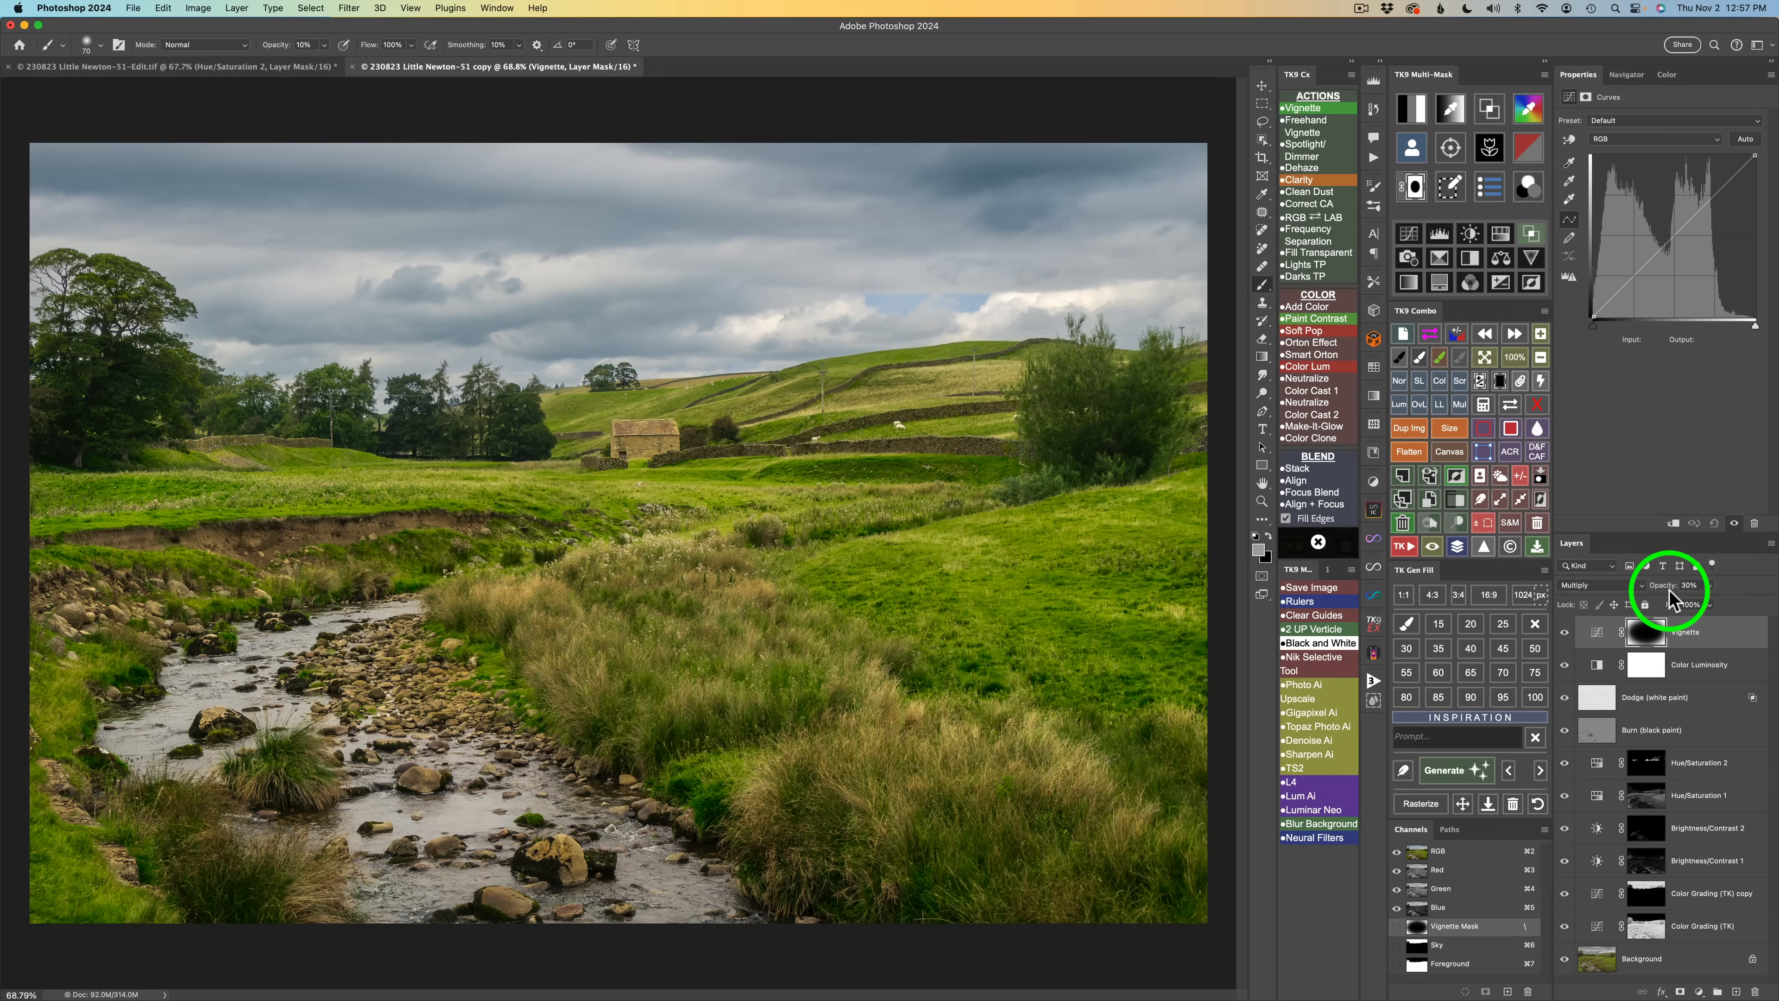
pyautogui.click(1564, 633)
pyautogui.click(1564, 633)
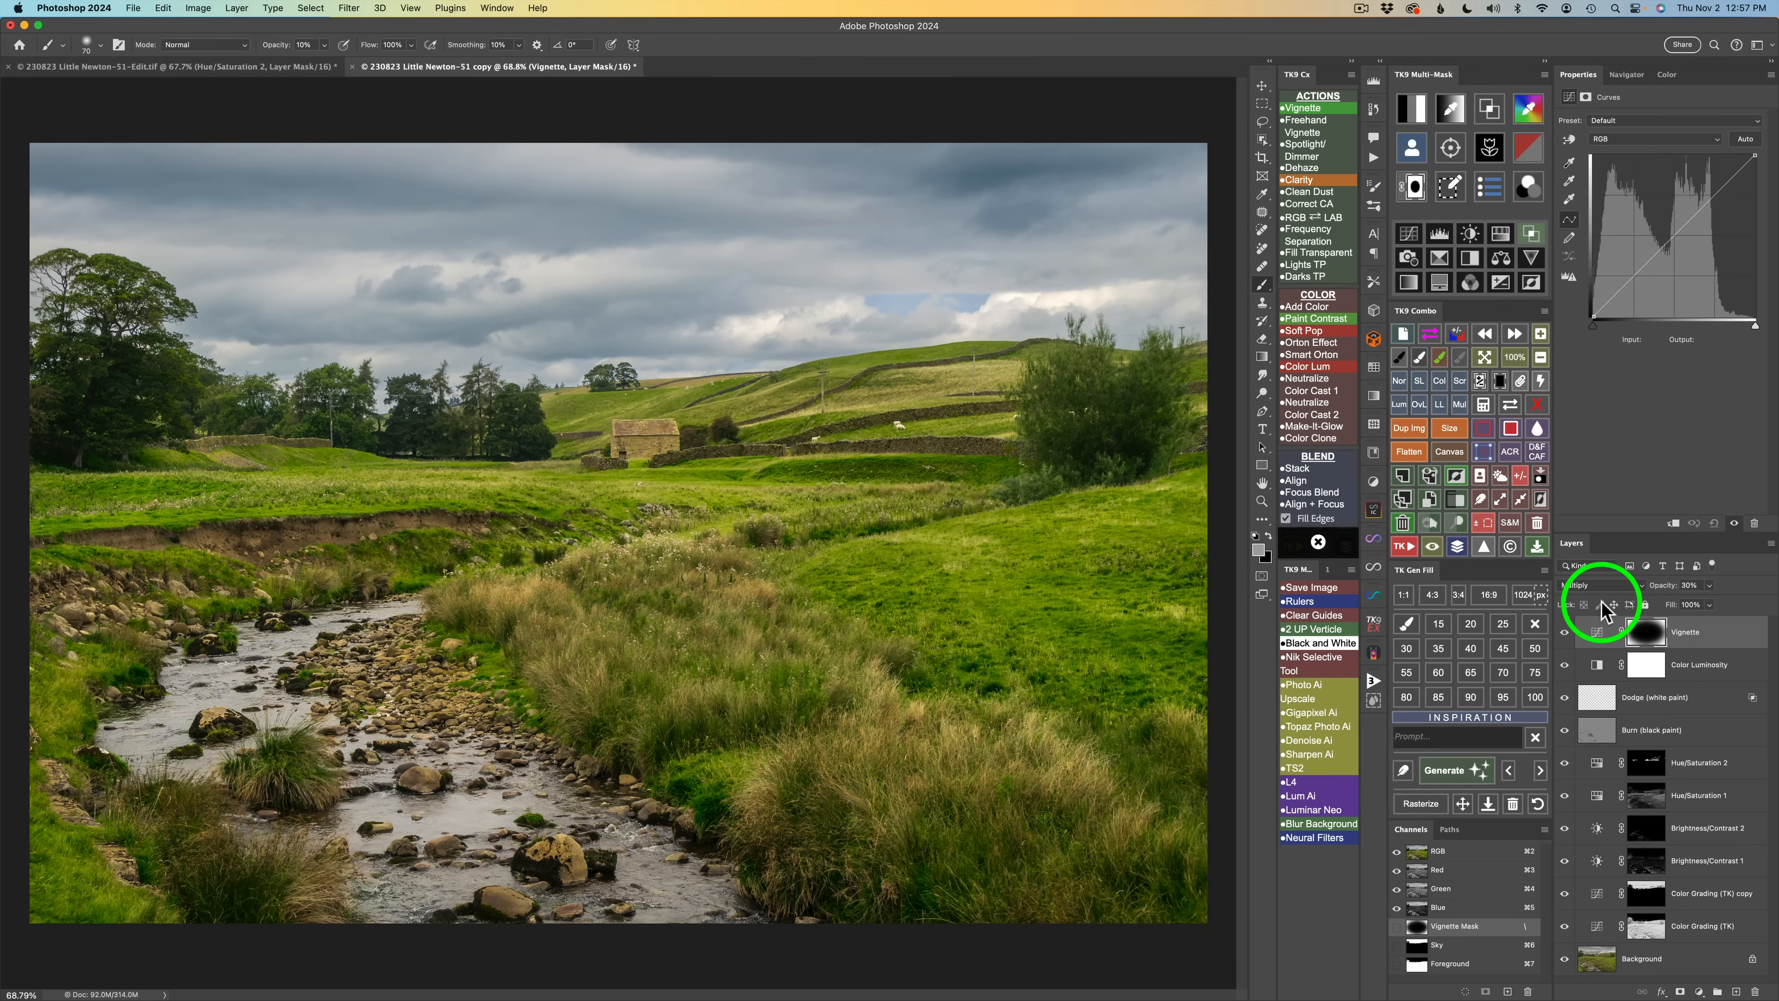
# Apply No Darks 2 and No Lights 2 Blend If settings to the Vignette layer, around 20/100 and 155/235.
pyautogui.click(1533, 233)
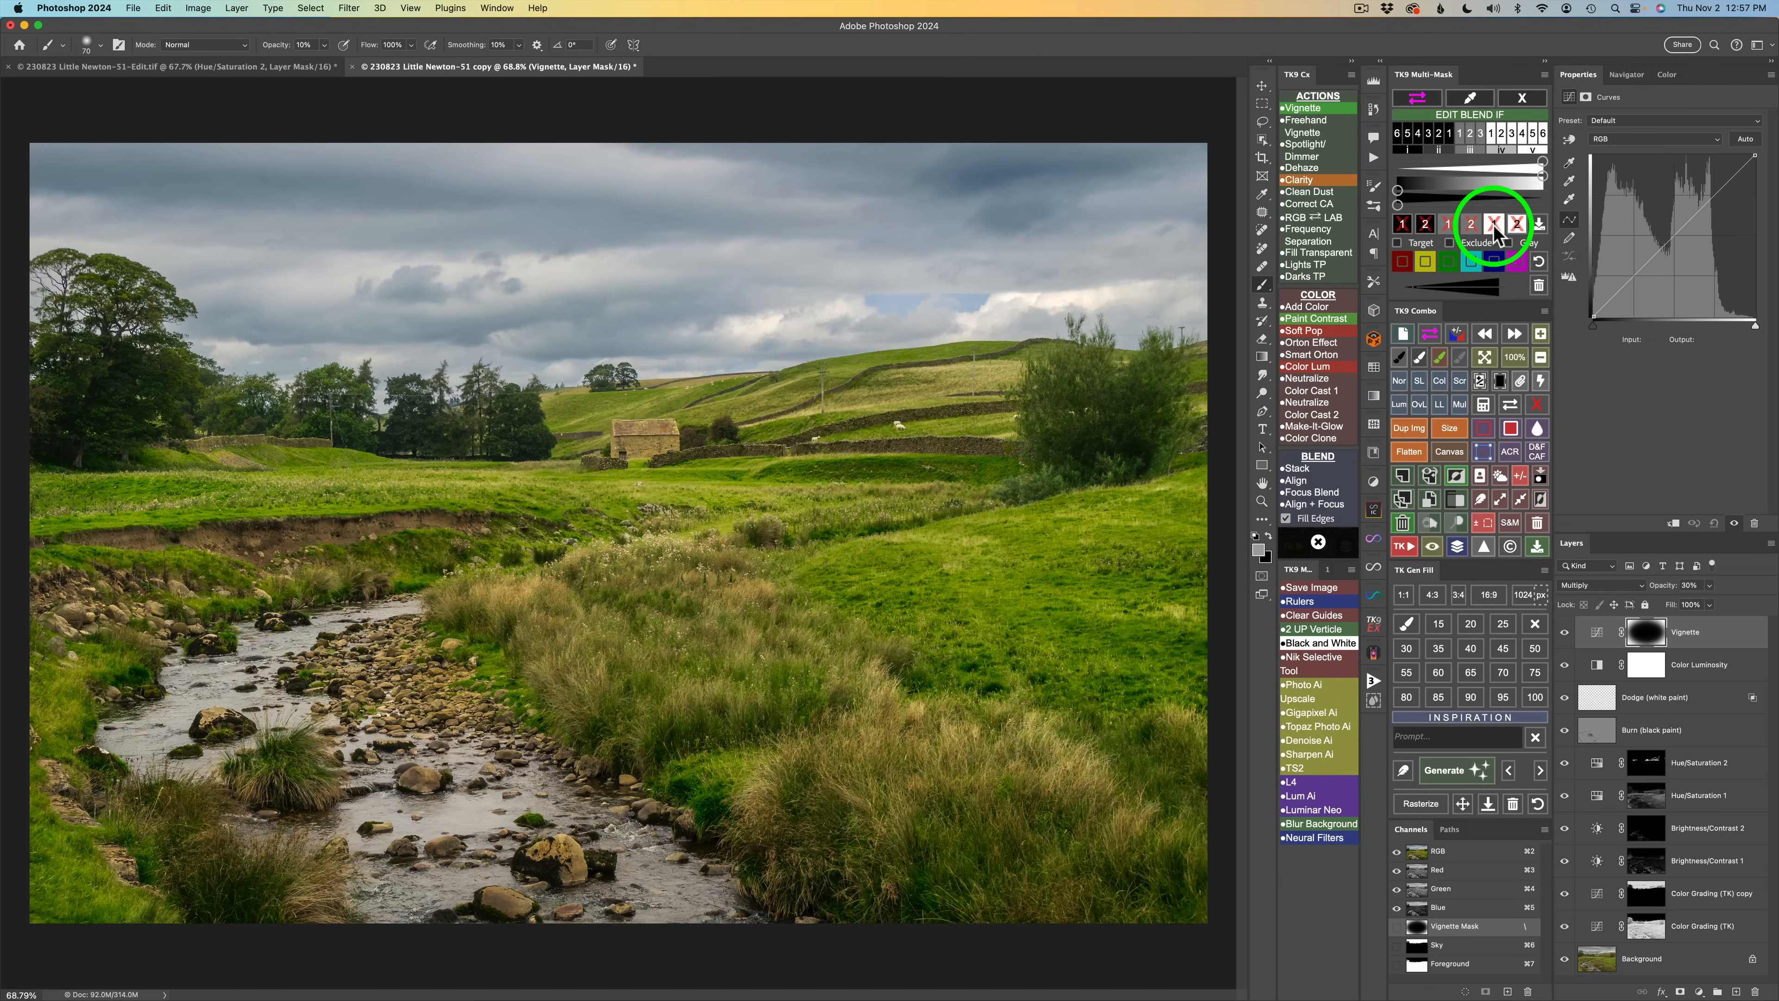
pyautogui.click(1519, 228)
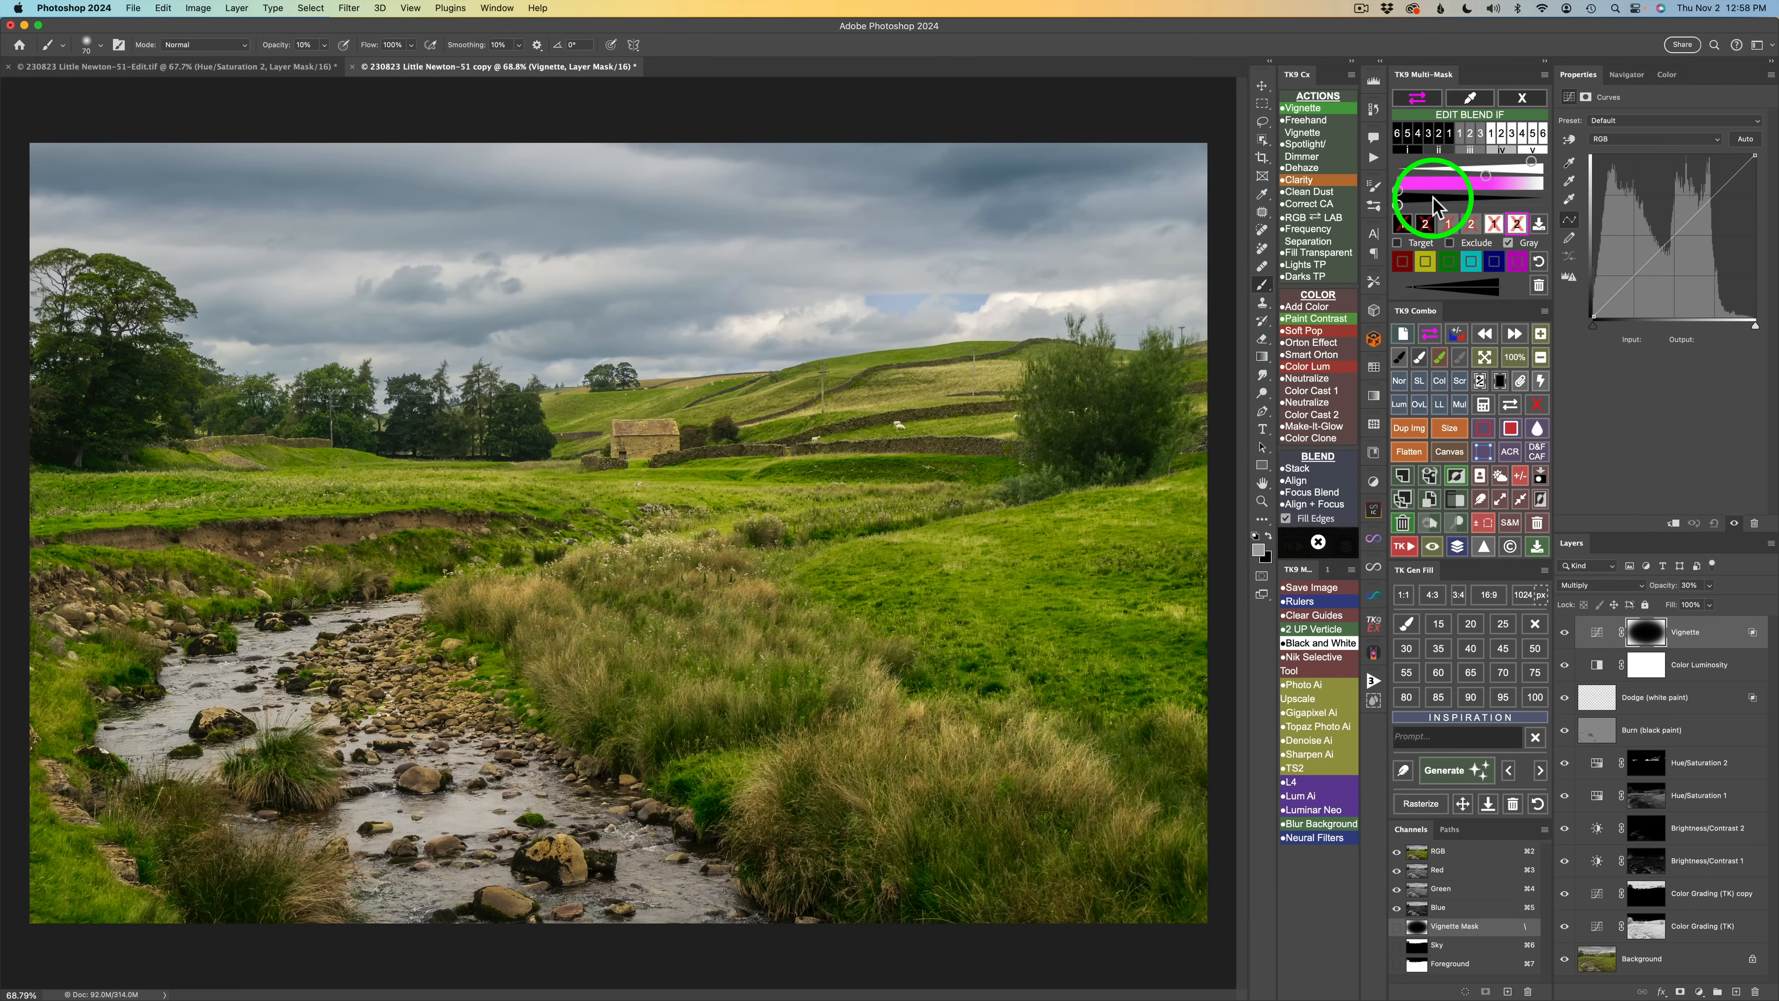
pyautogui.click(1399, 189)
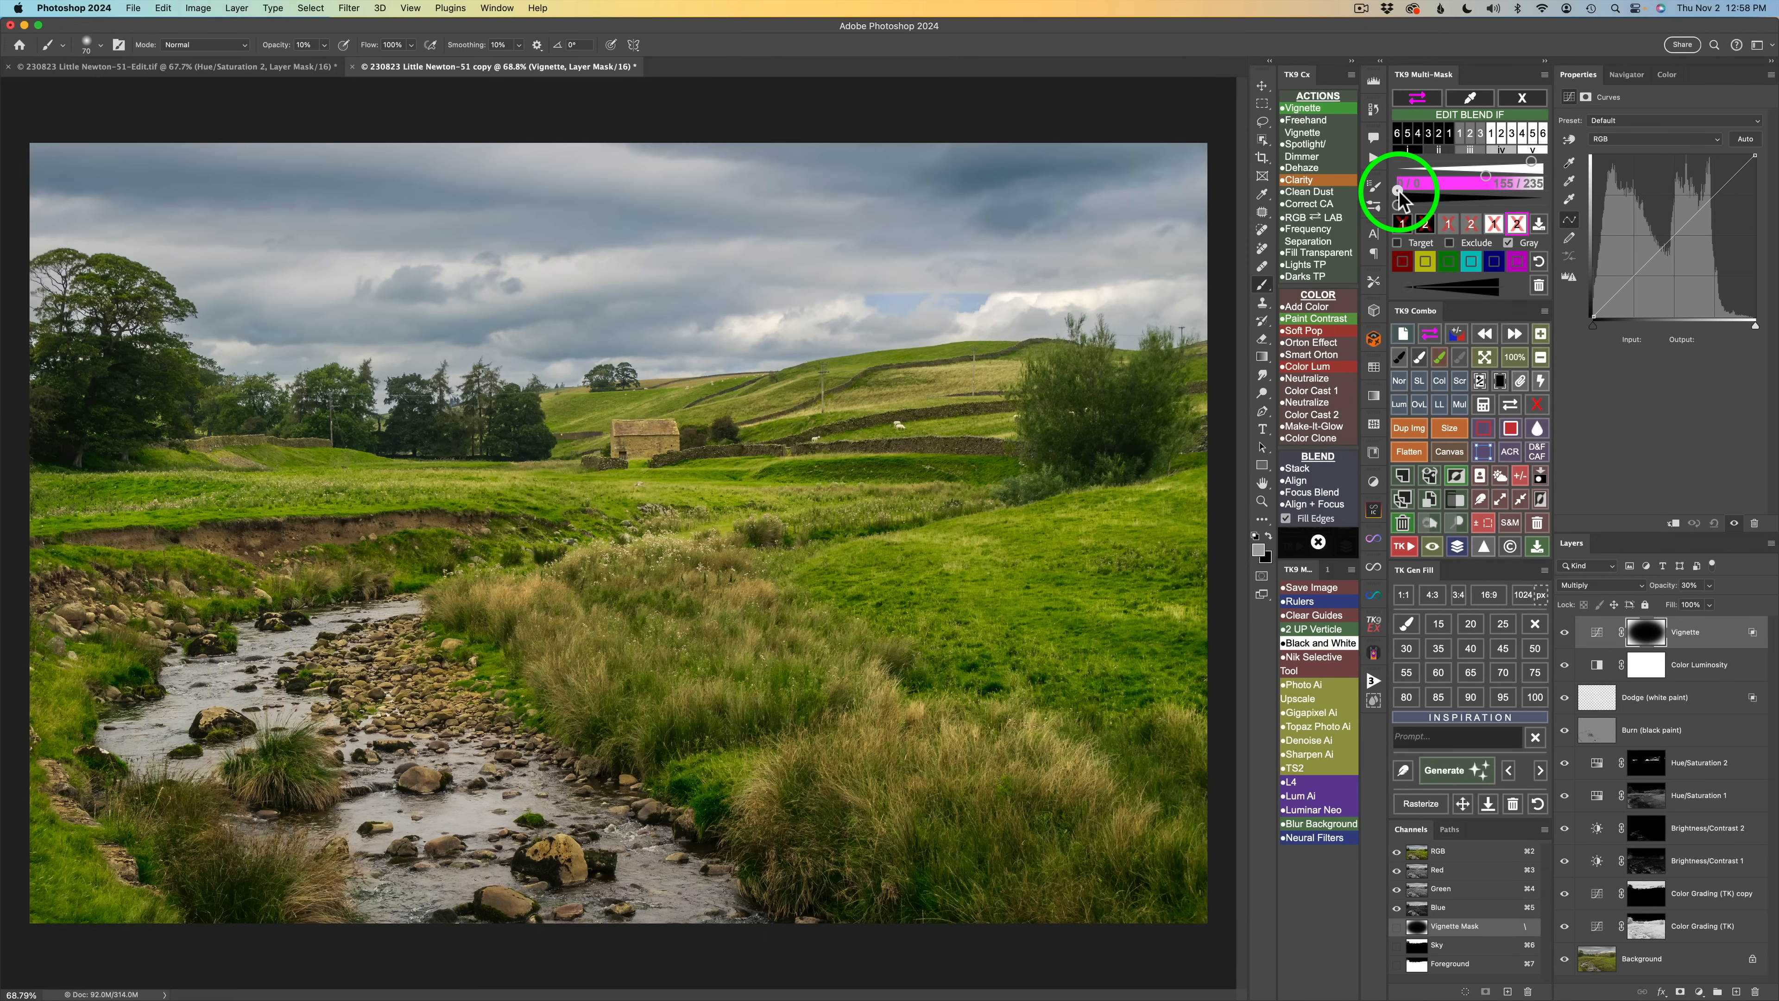
pyautogui.moveTo(1399, 191); pyautogui.dragTo(1455, 192)
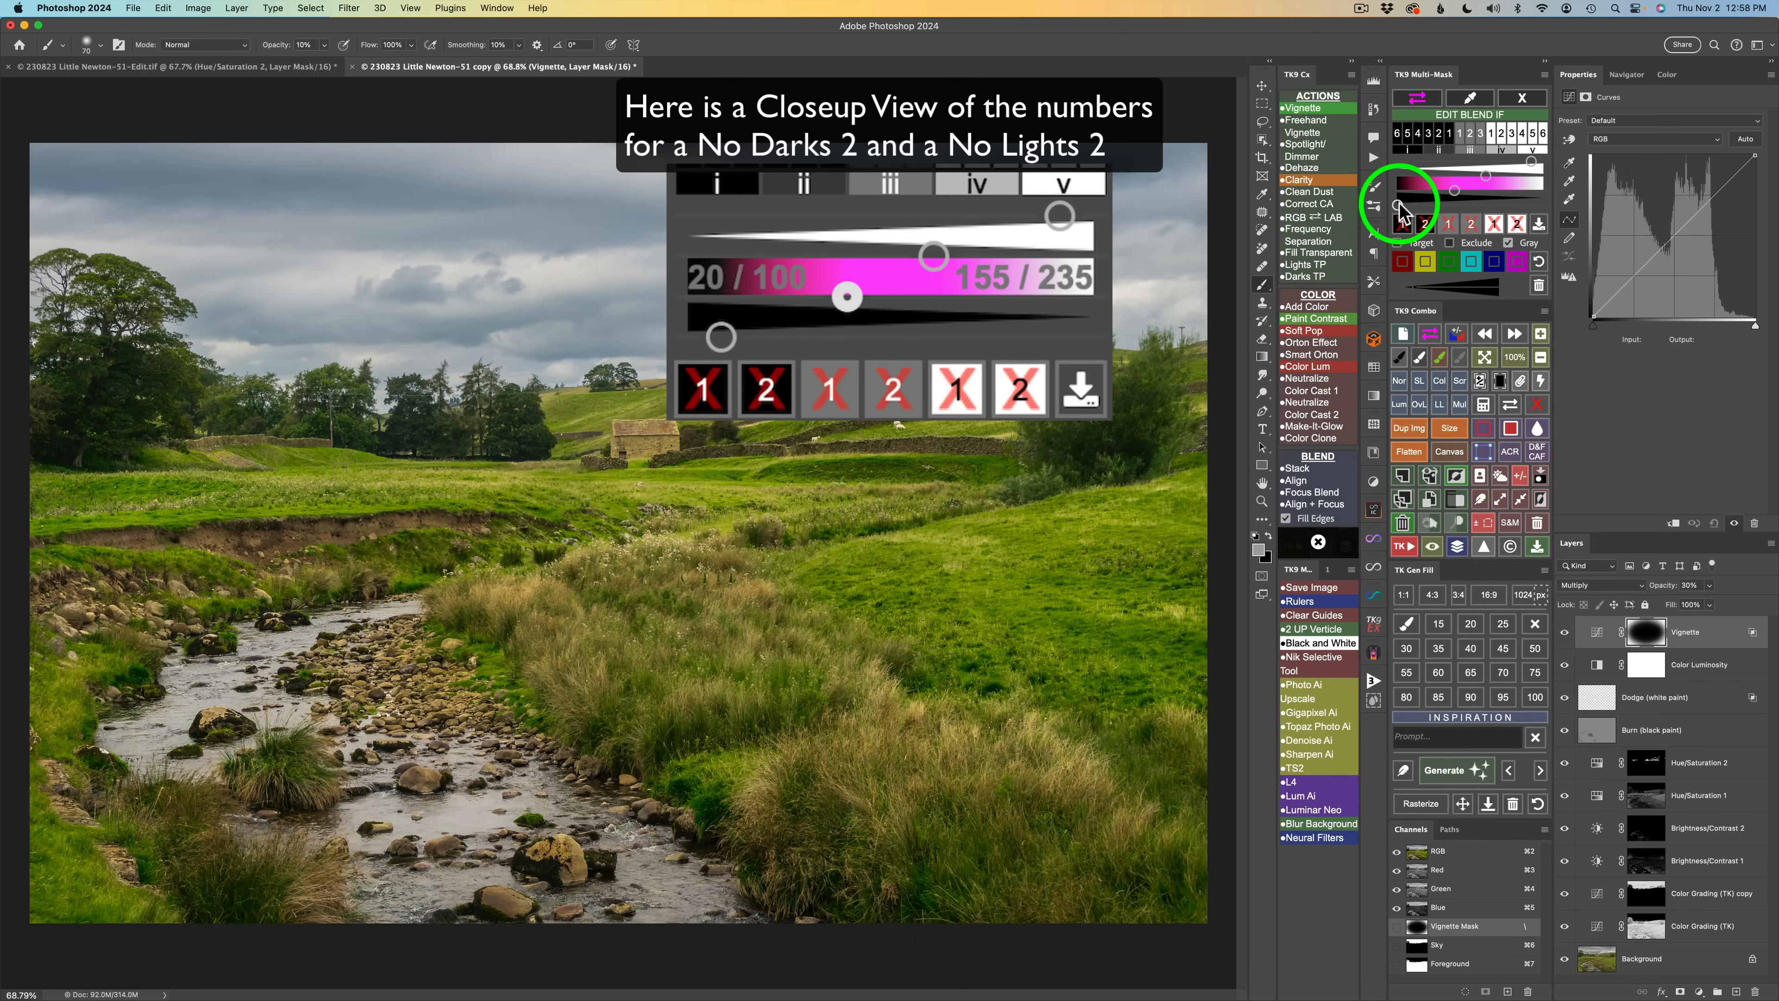
pyautogui.moveTo(1401, 208); pyautogui.dragTo(1408, 205)
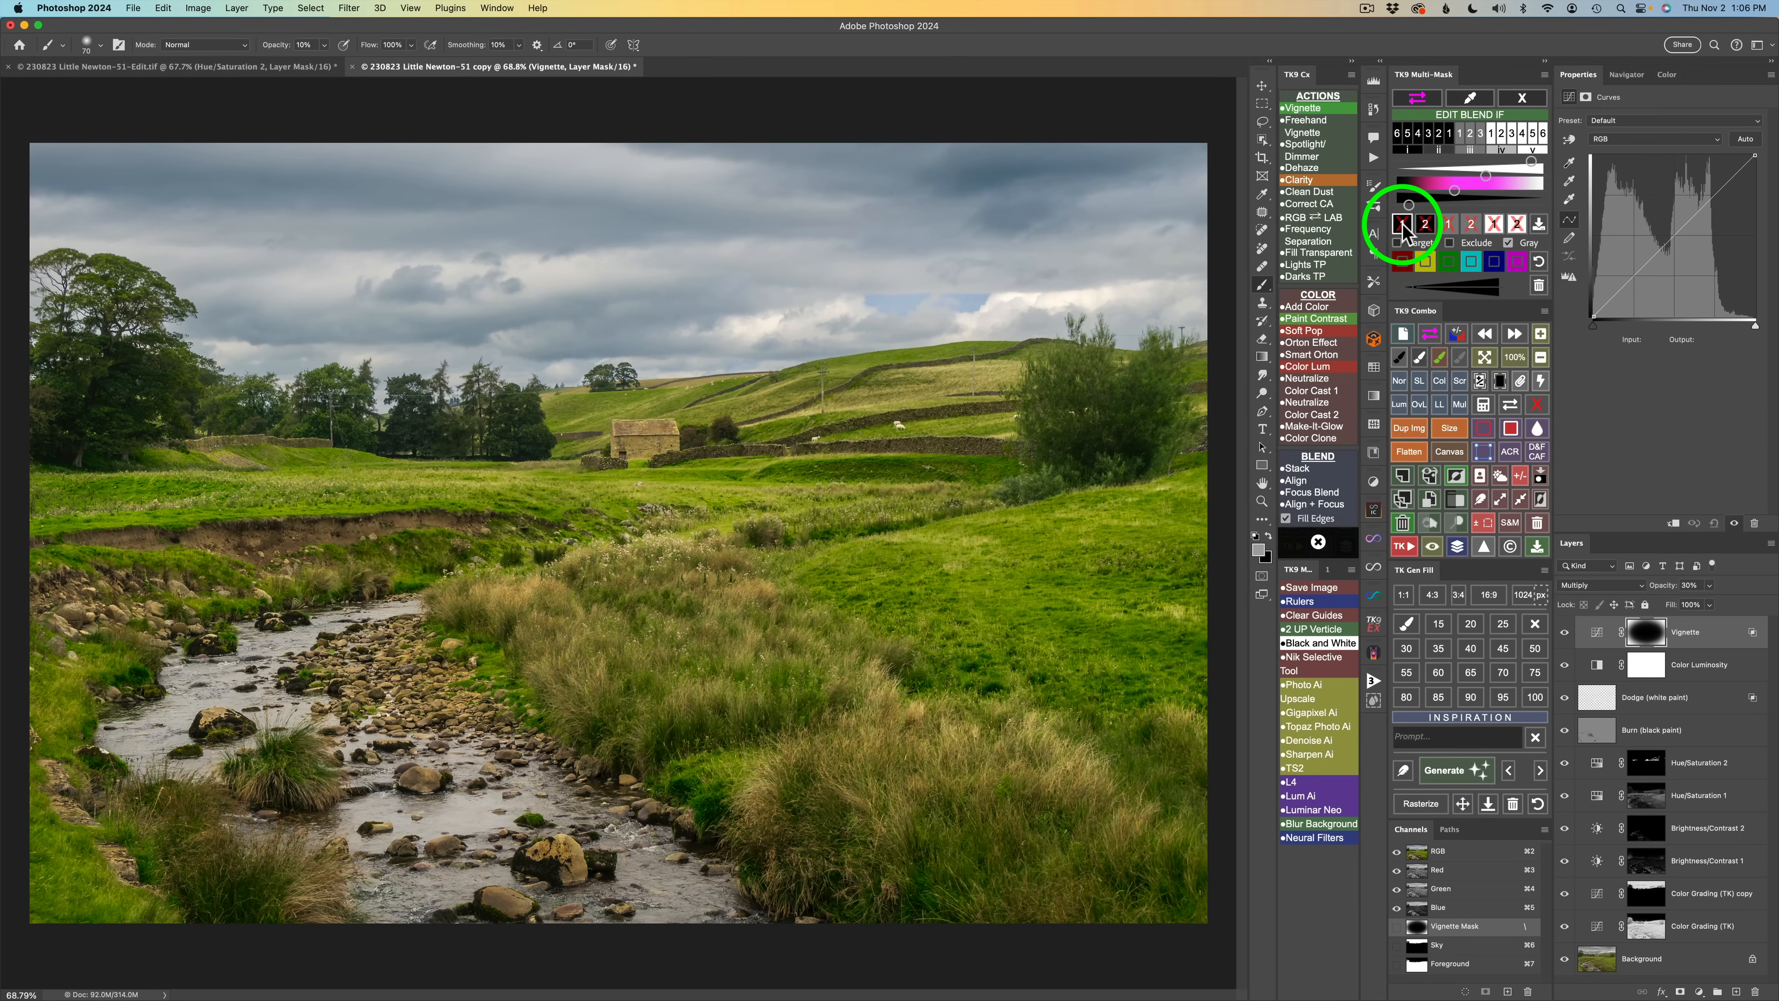
pyautogui.click(1404, 225)
pyautogui.click(1492, 226)
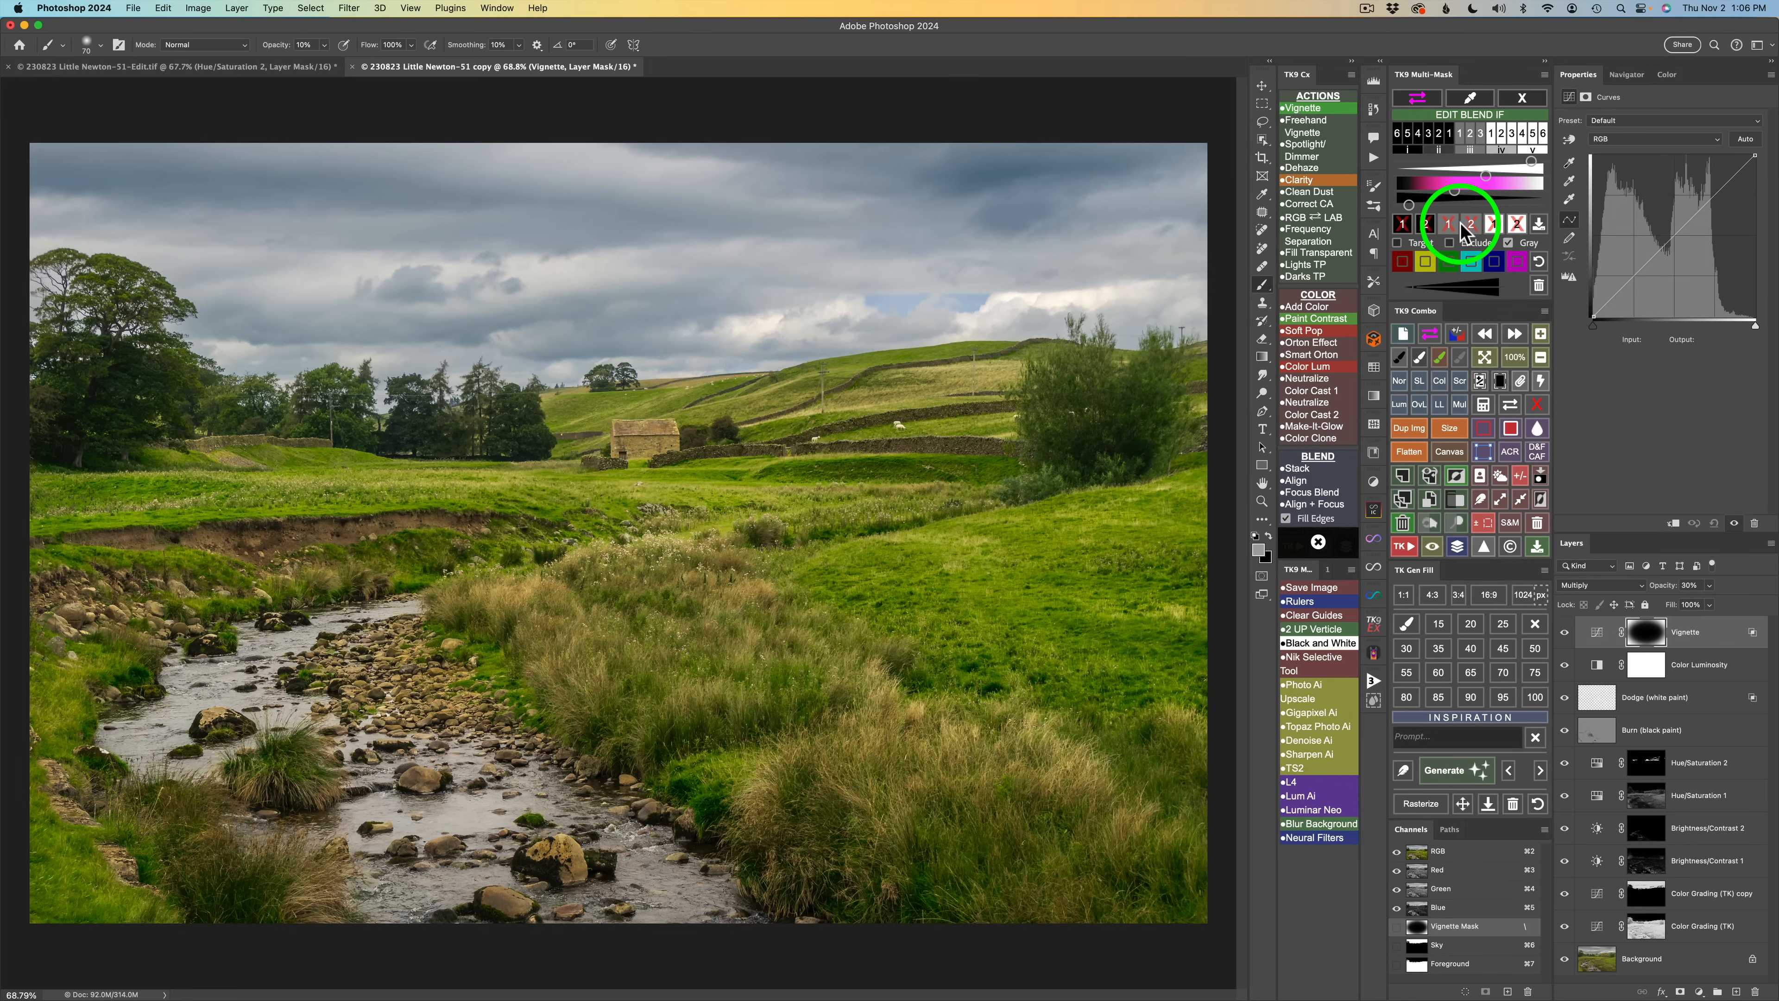
pyautogui.click(1470, 223)
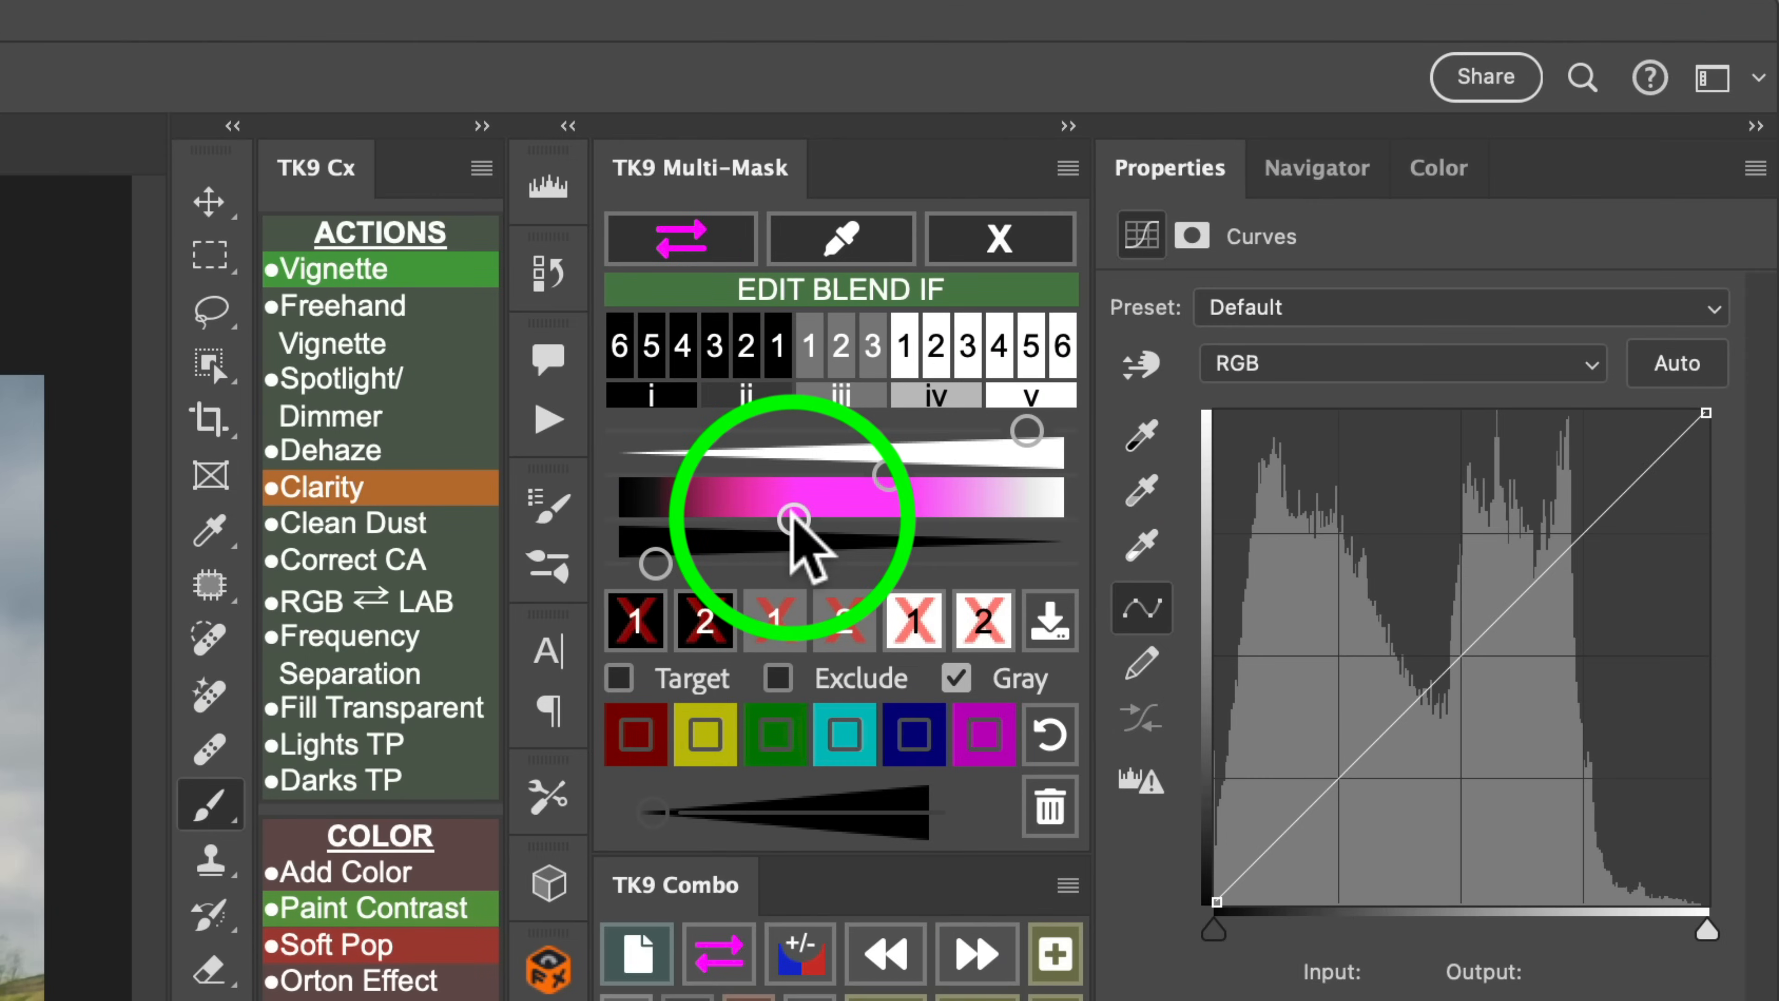
pyautogui.click(1454, 190)
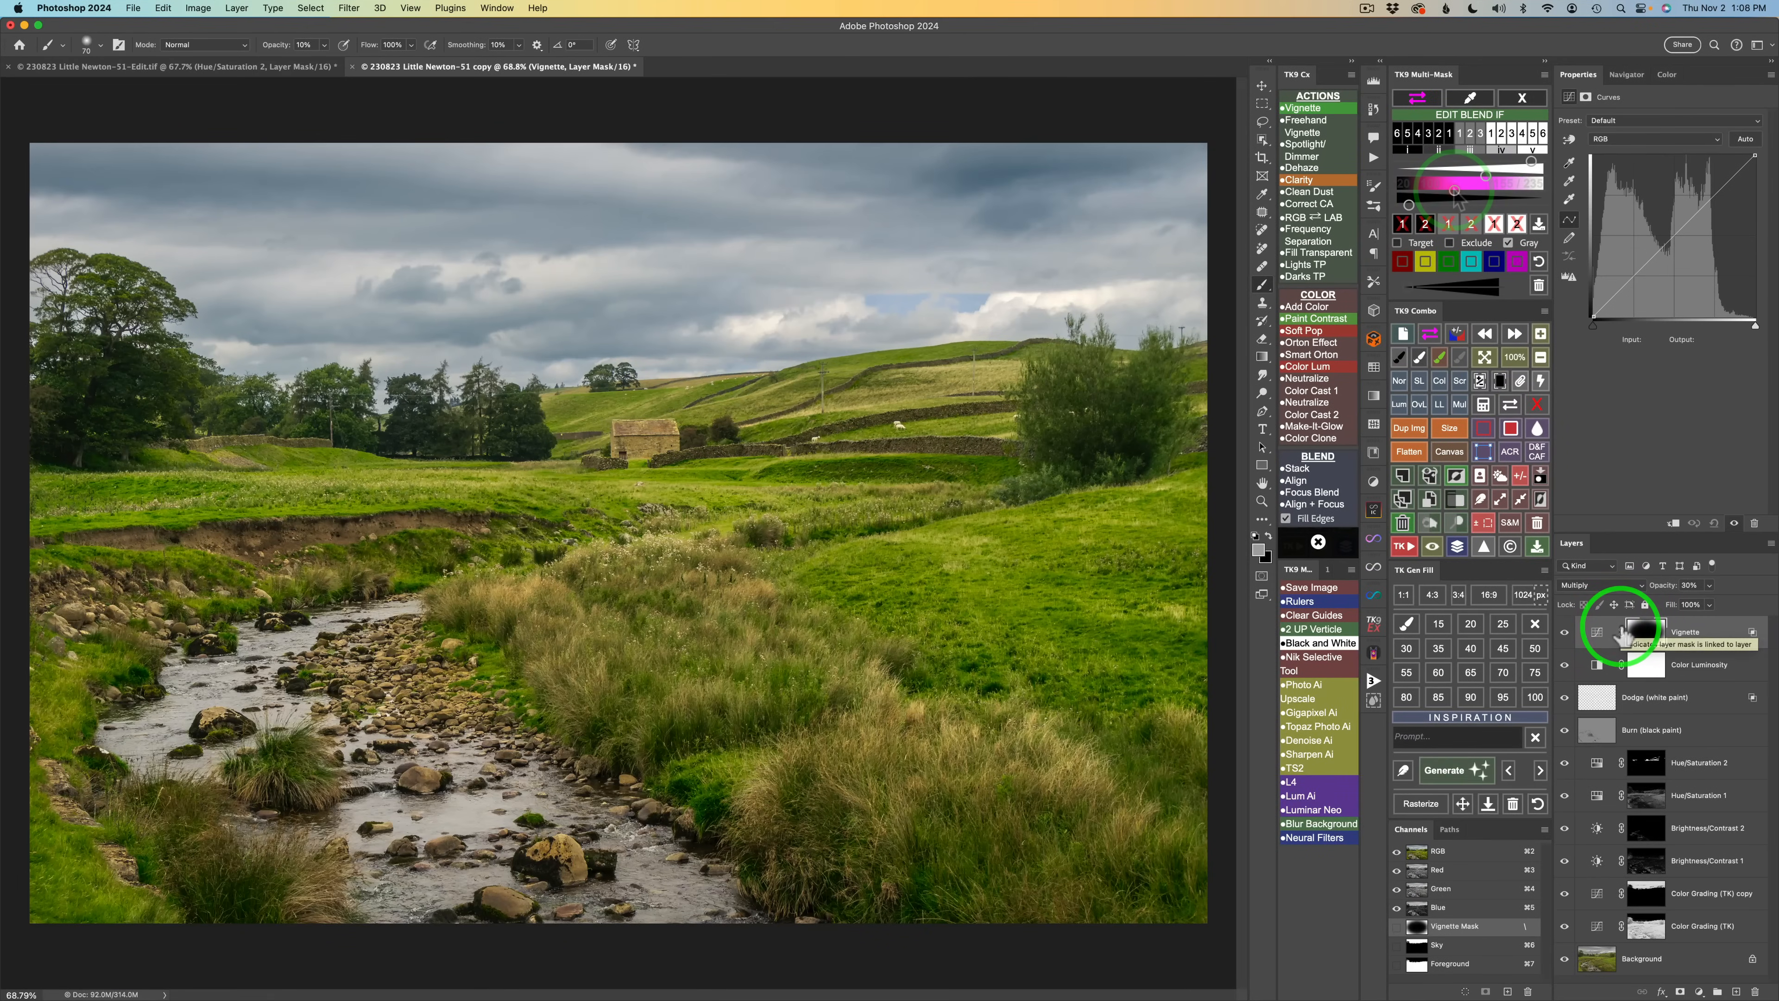
# Set the Vignette layer's opacity to 40%, toggling the layer's visibility to compare.
pyautogui.click(1566, 632)
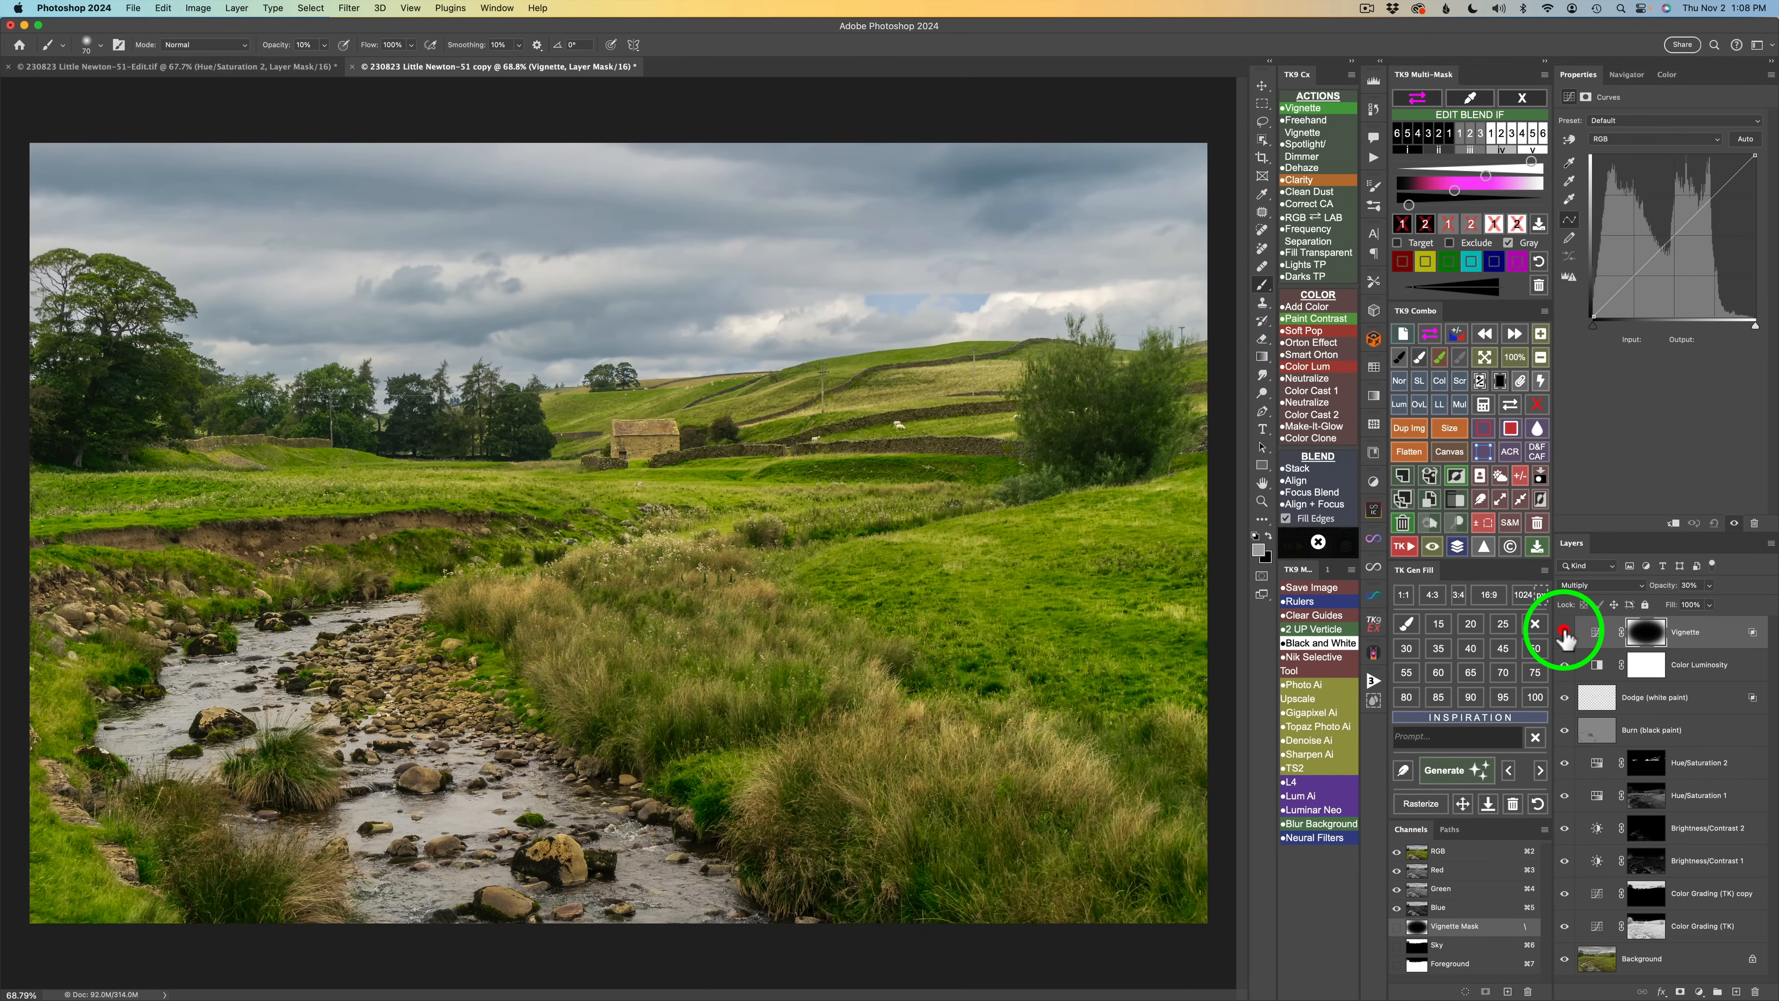
pyautogui.click(1565, 632)
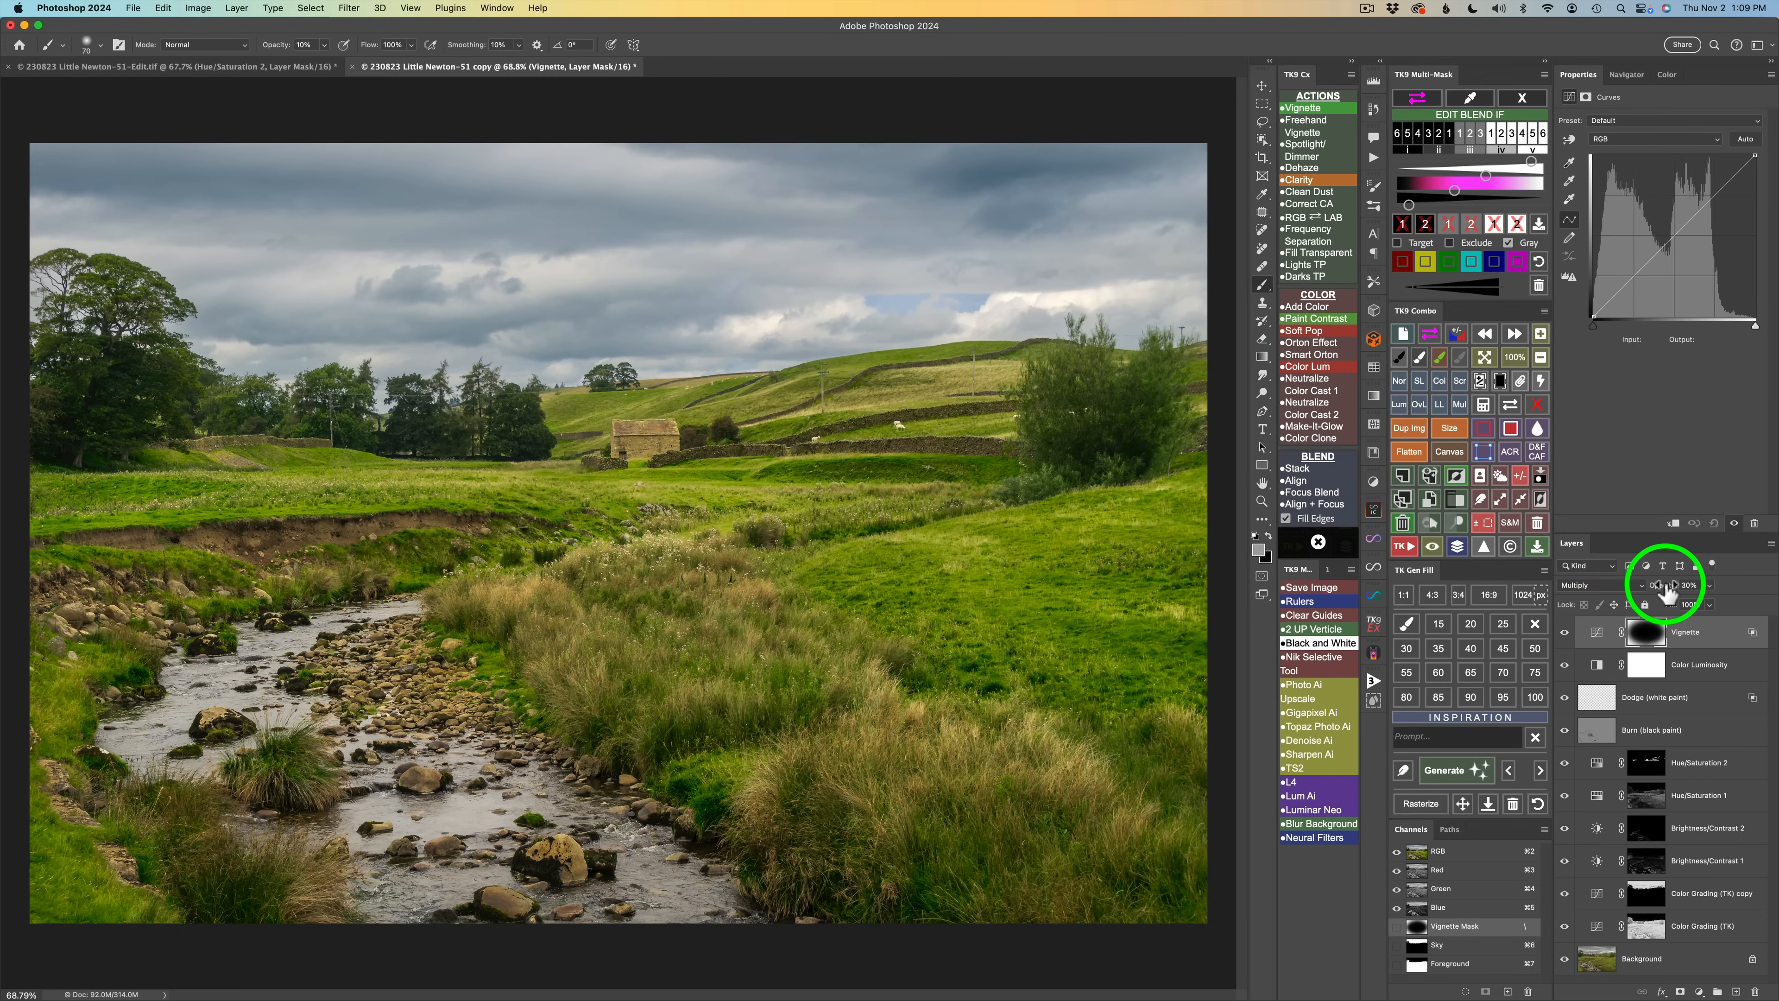
pyautogui.moveTo(1666, 592); pyautogui.dragTo(1677, 593)
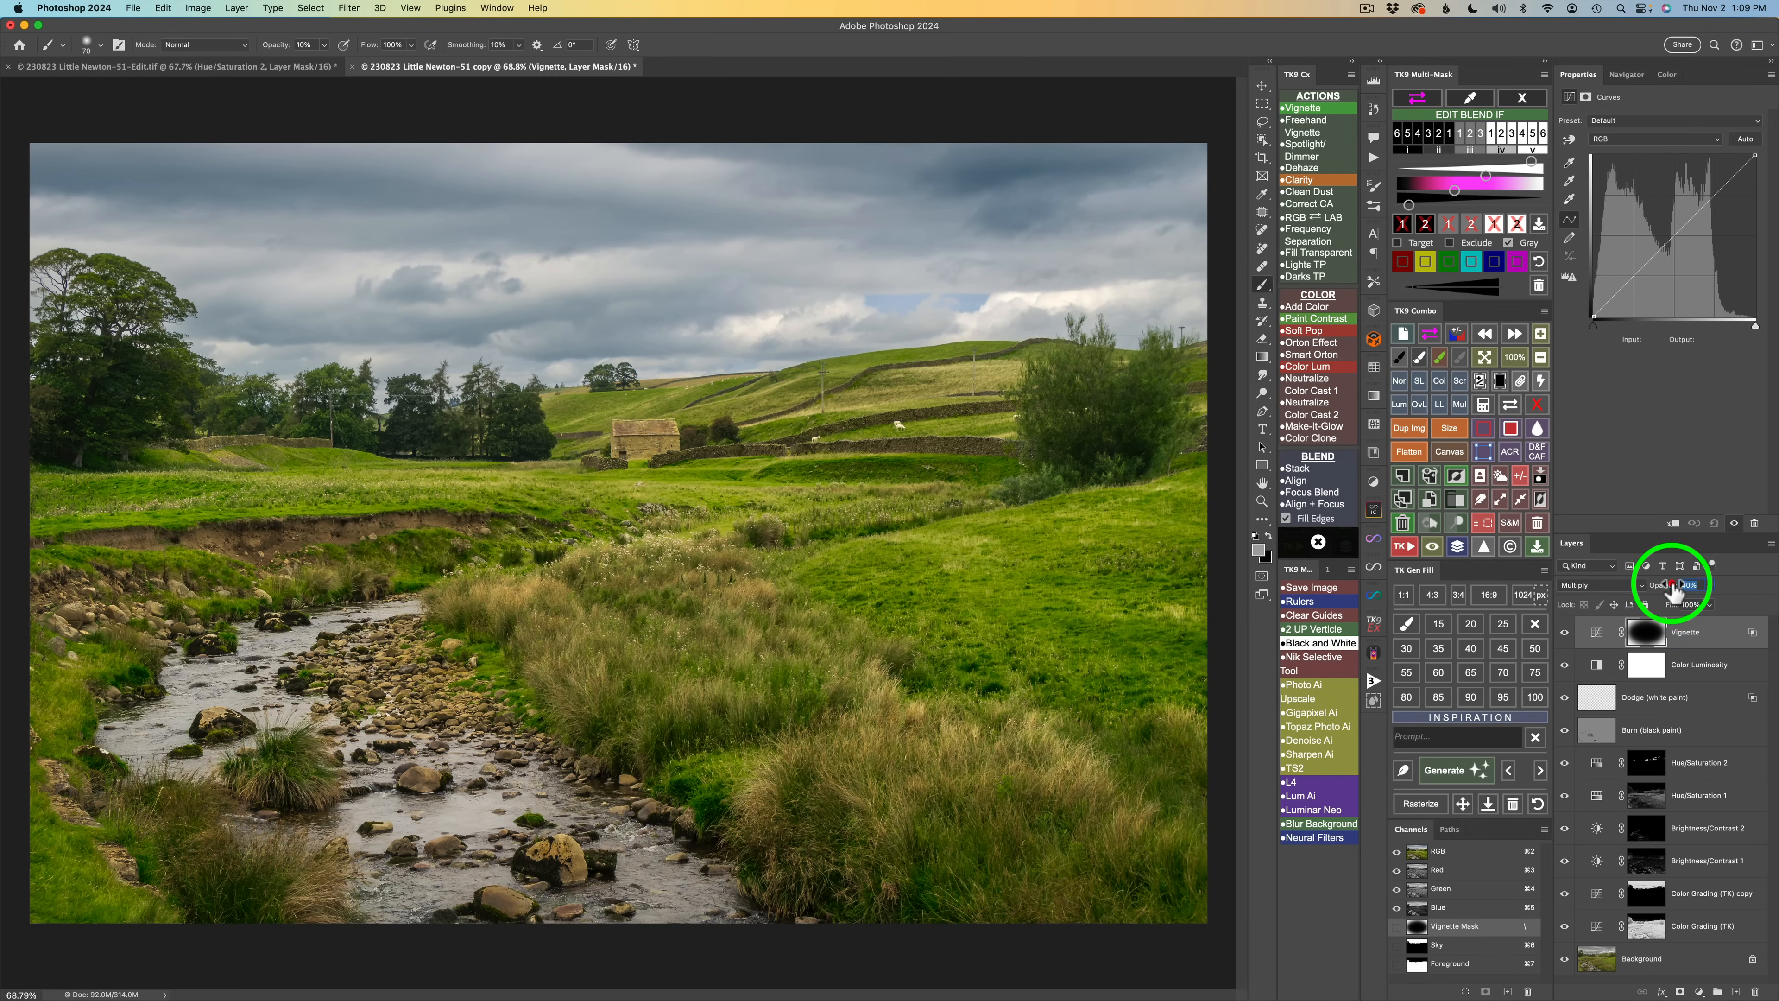
pyautogui.click(1566, 633)
pyautogui.click(1566, 633)
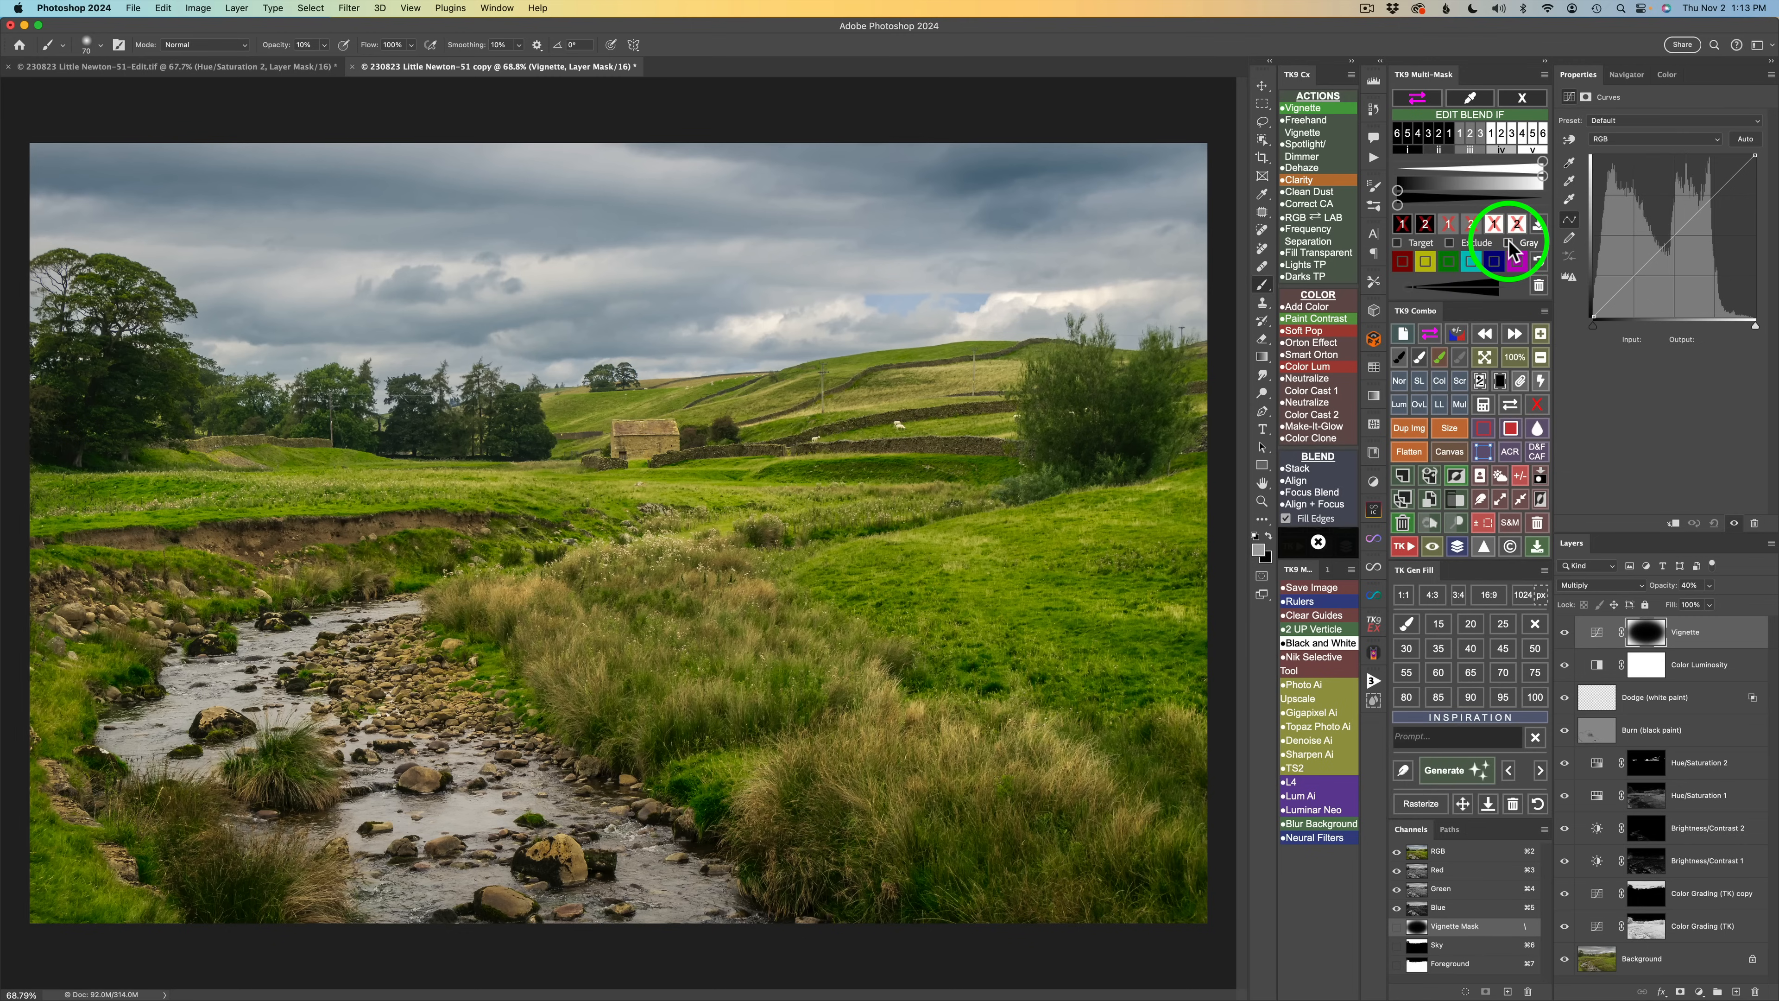
# Toggle the Blend If gradient between gray and color display, and toggle the Vignette layer to review its effect.
pyautogui.click(1509, 243)
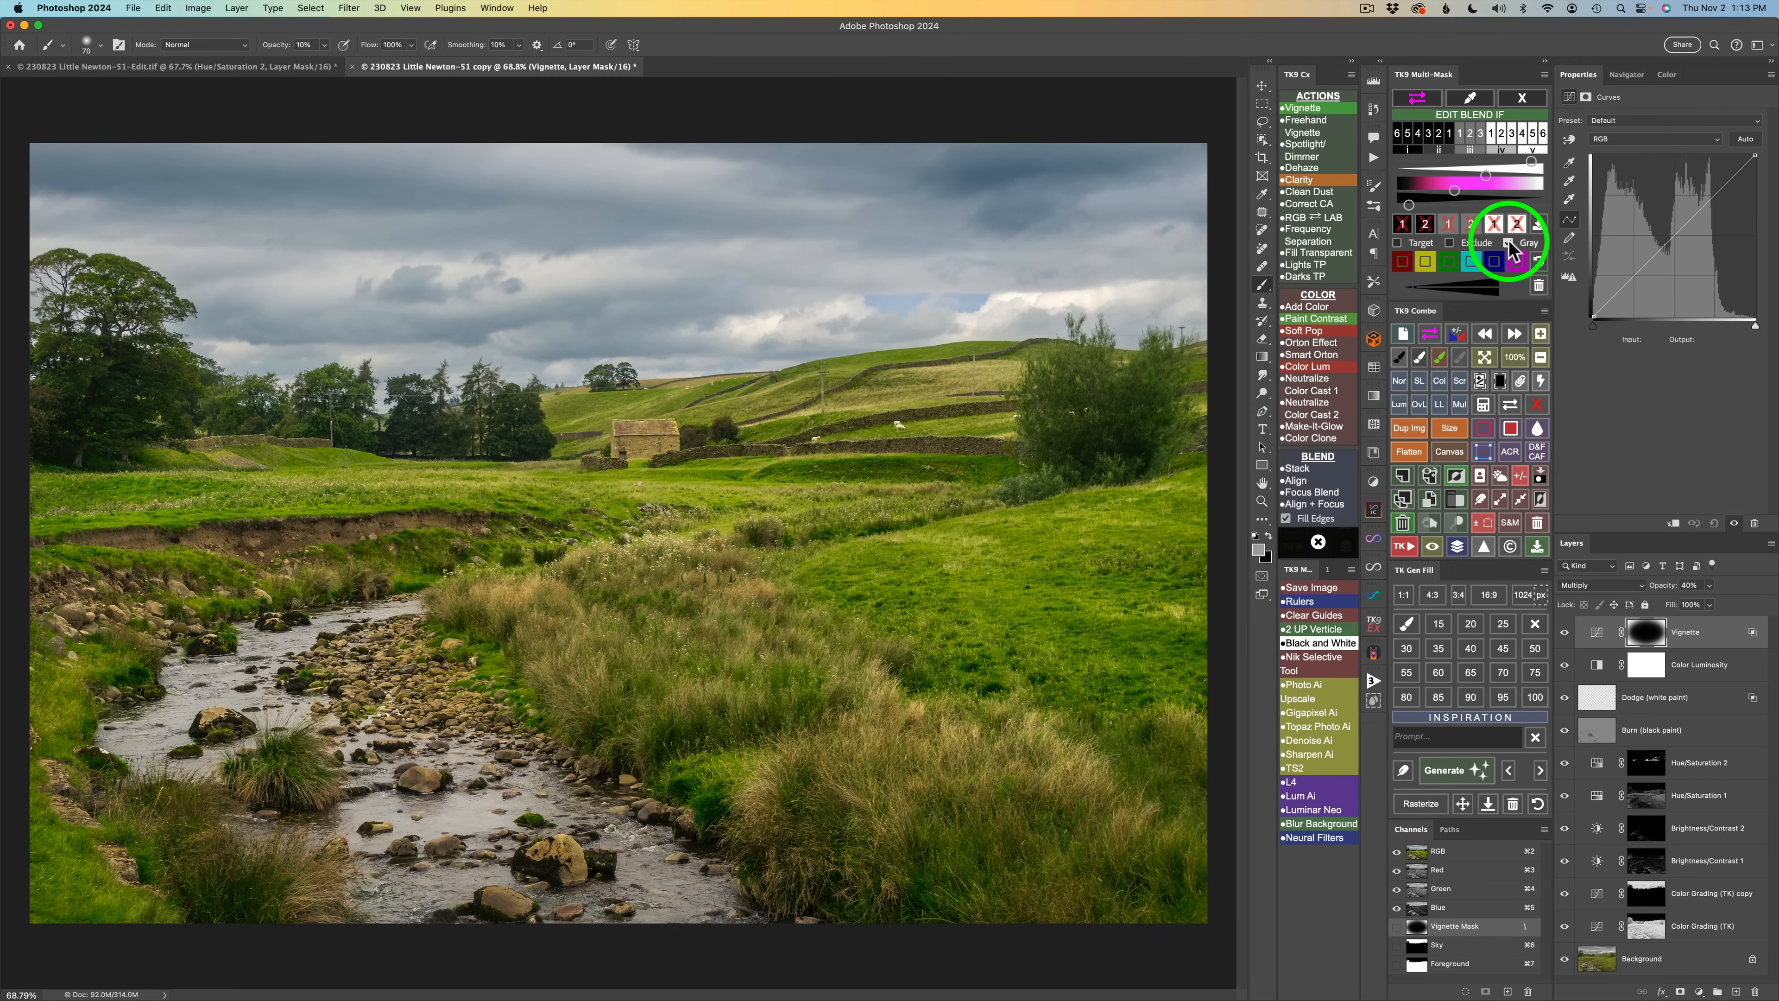
pyautogui.click(1508, 242)
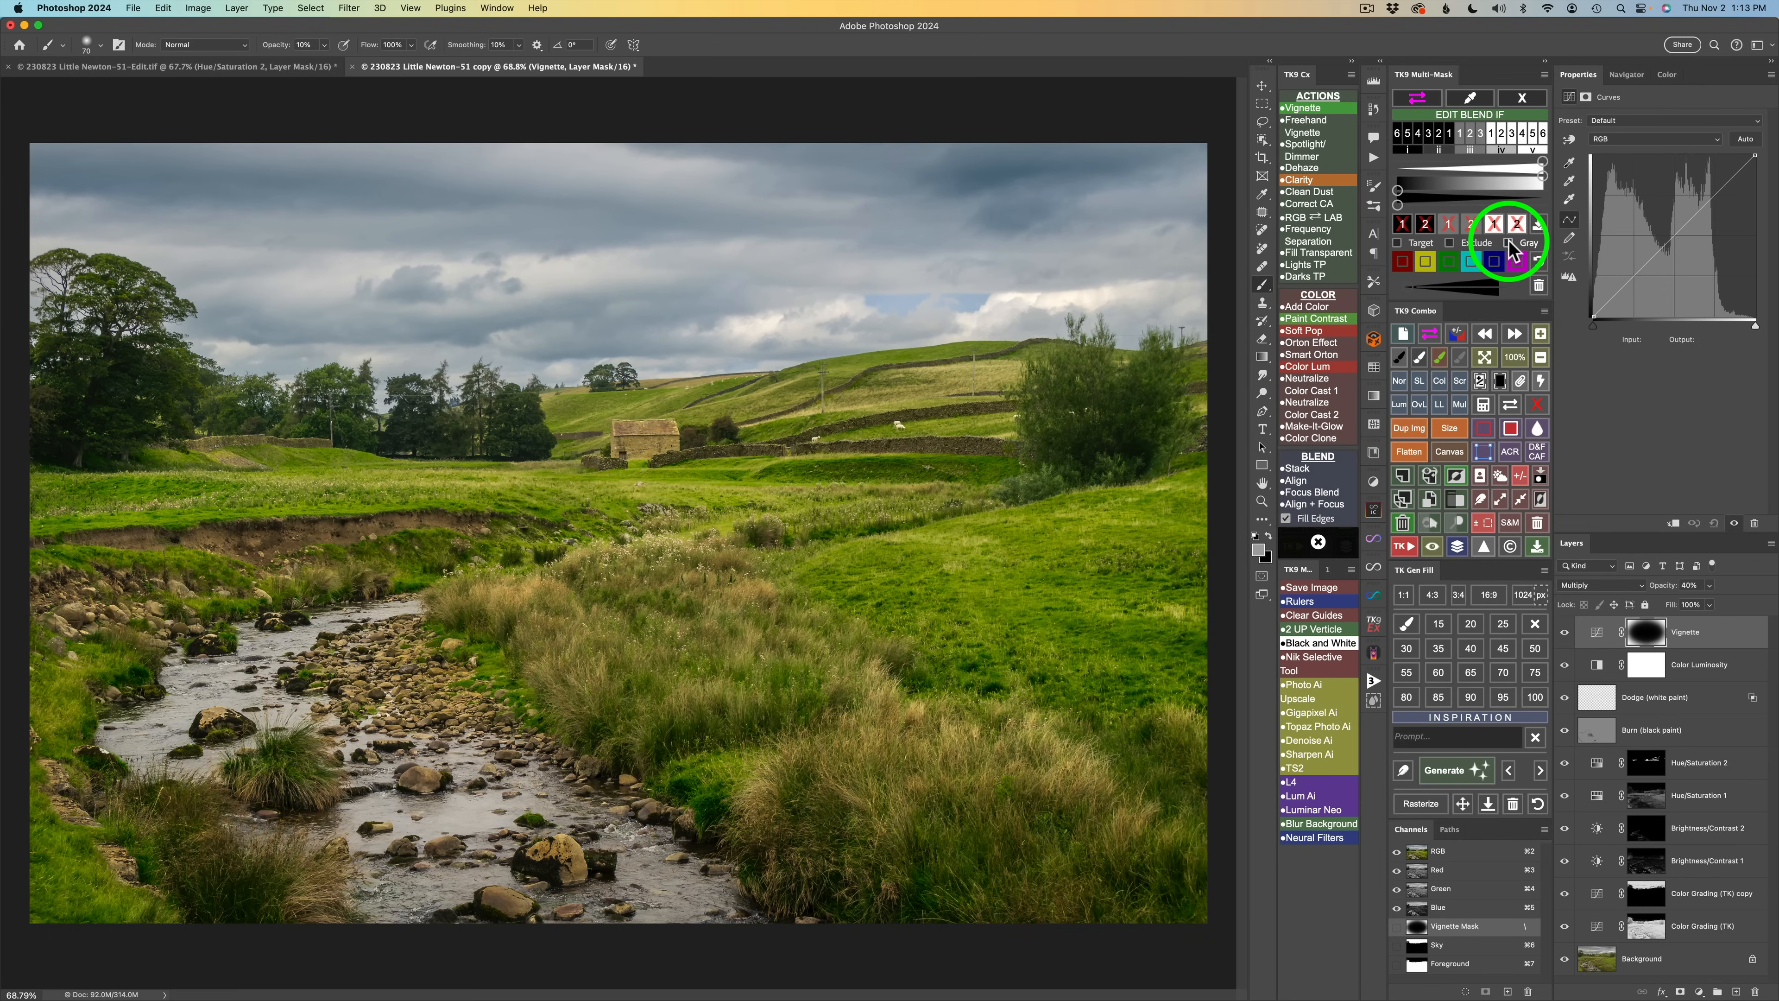
pyautogui.click(1508, 243)
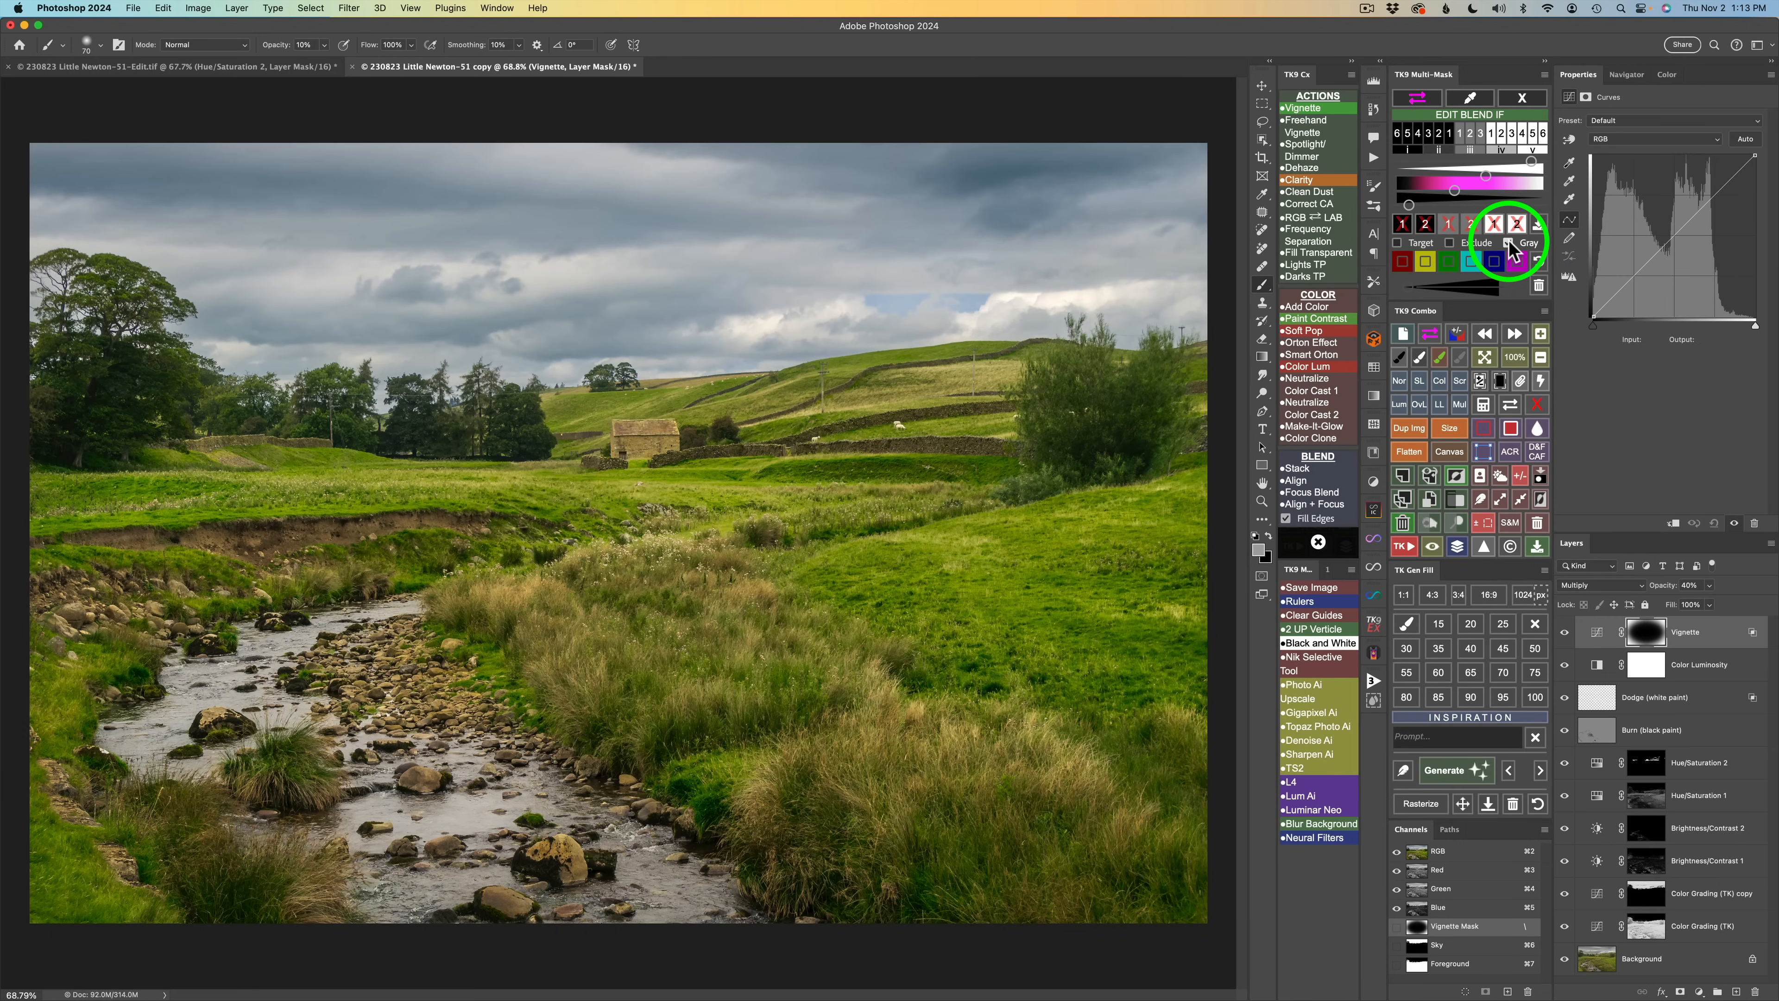
pyautogui.click(1566, 634)
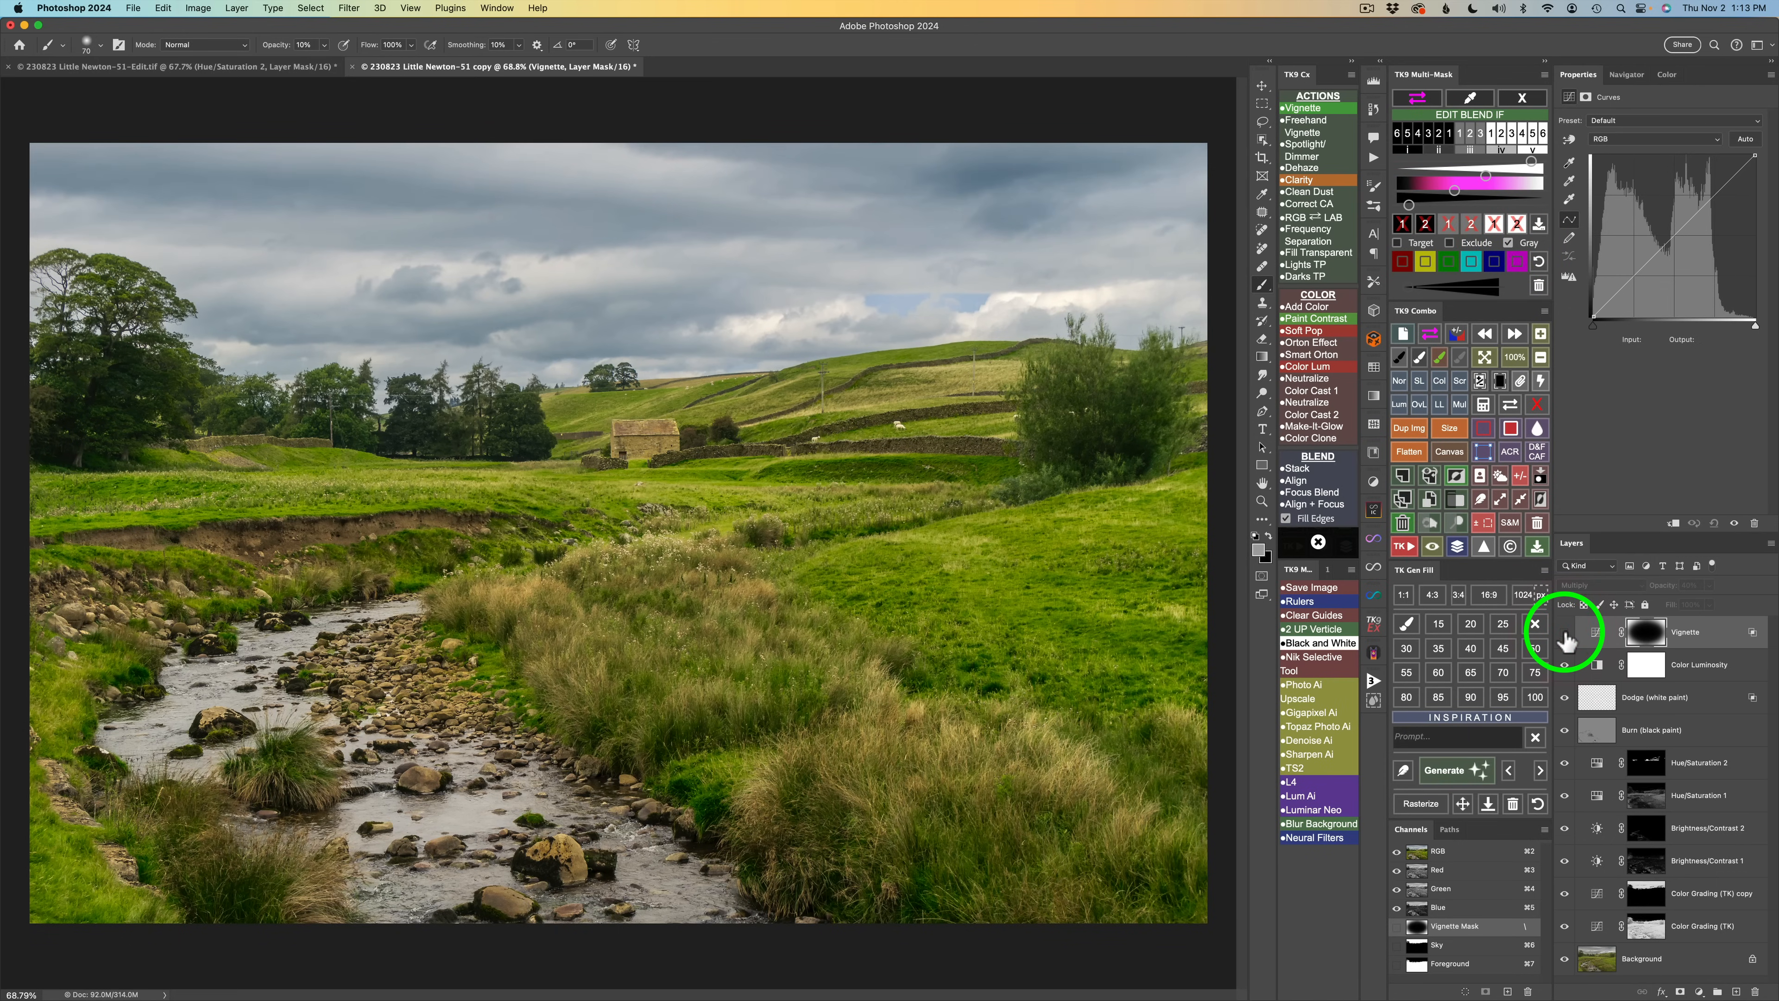
pyautogui.click(1565, 634)
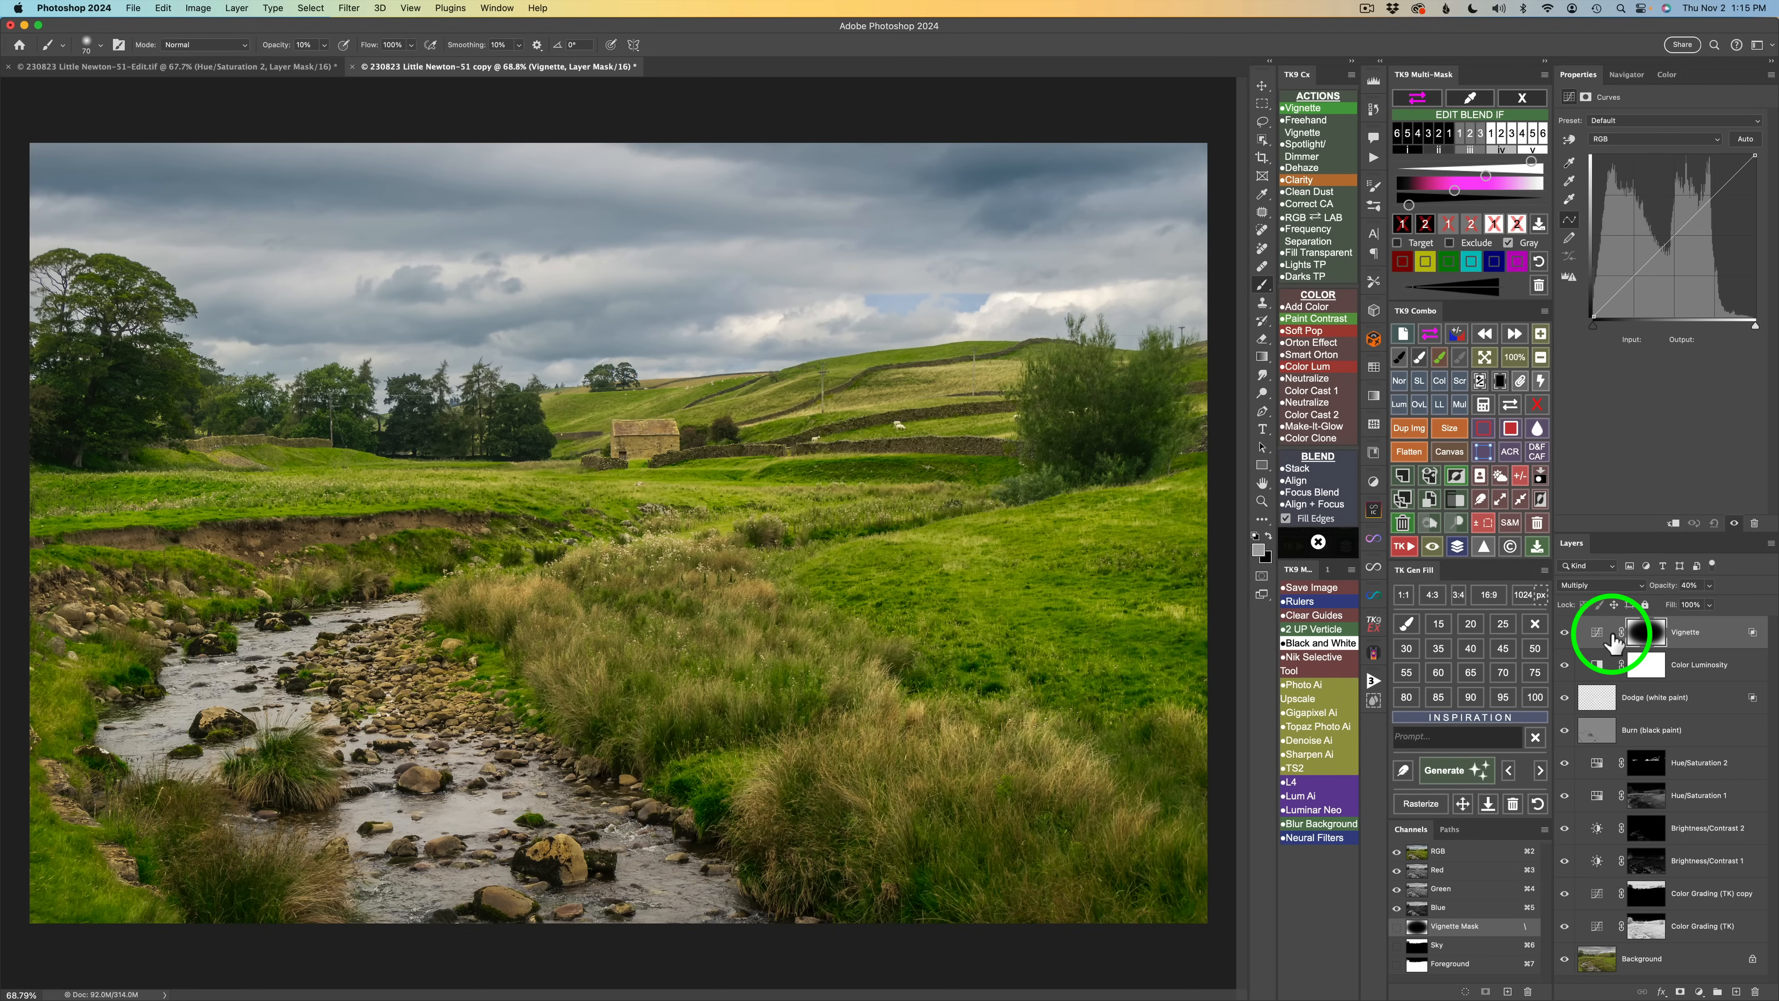
# Compare the finished edit with the original by hiding and showing all the adjustment layers at once.
pyautogui.click(1537, 547)
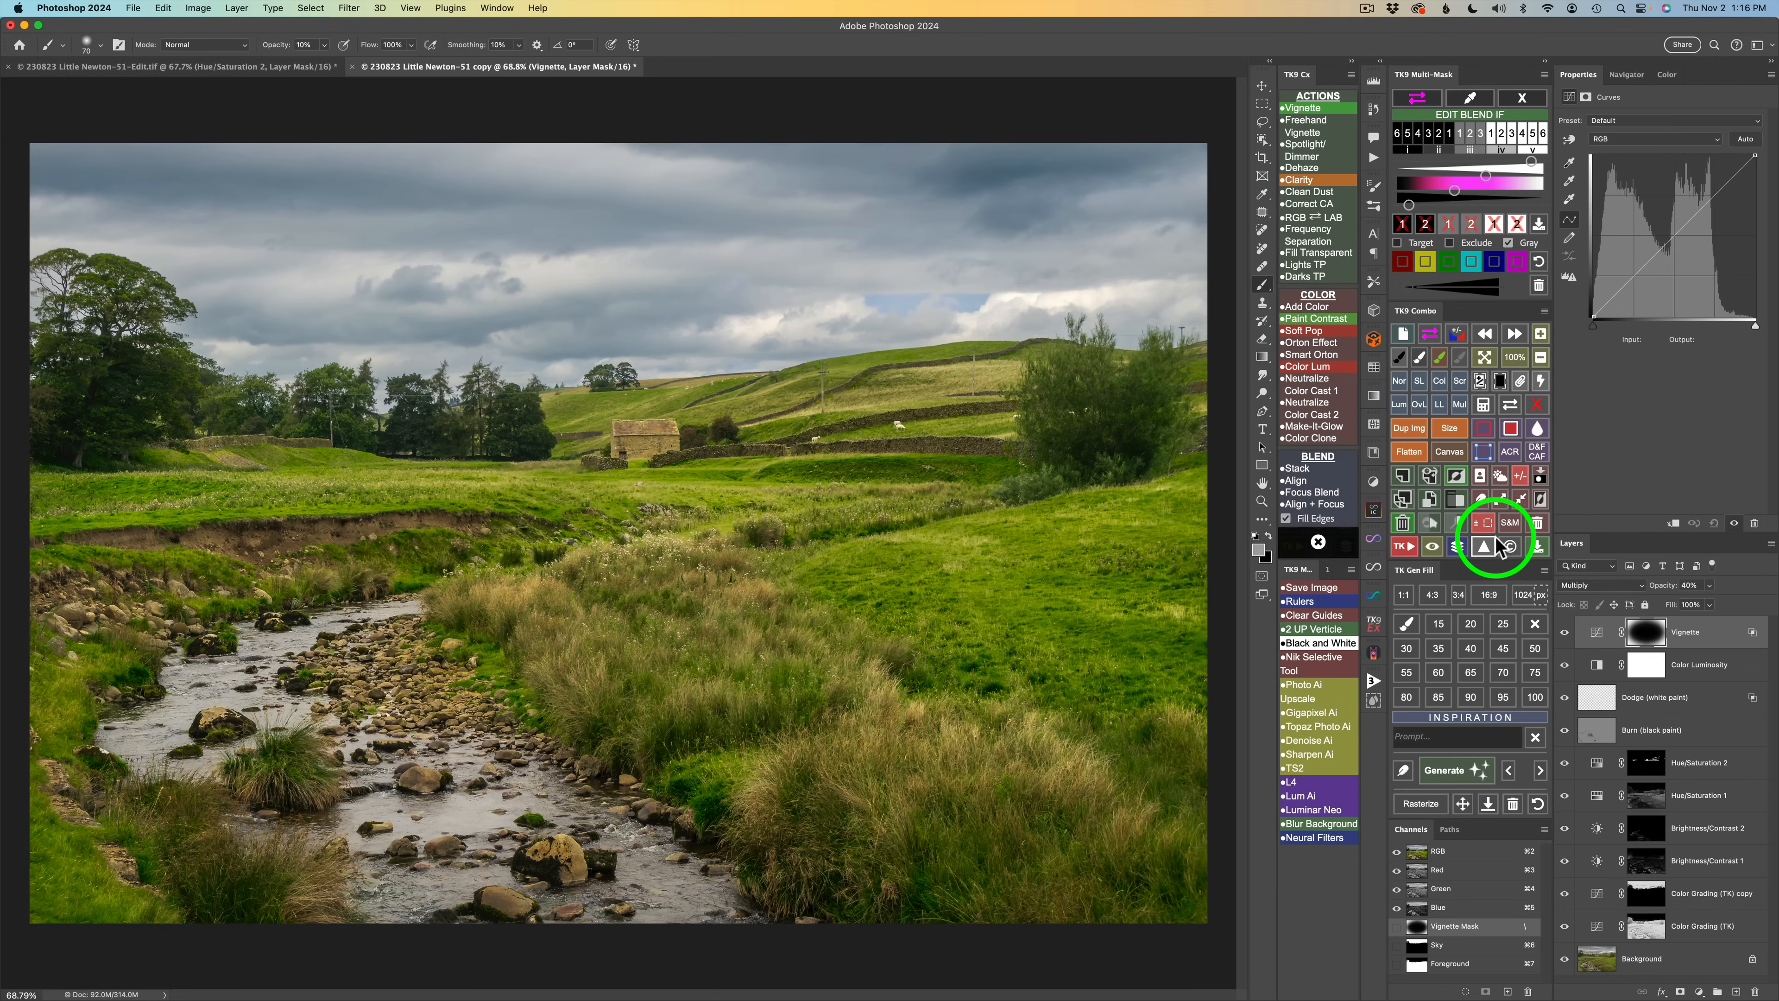
pyautogui.click(1458, 547)
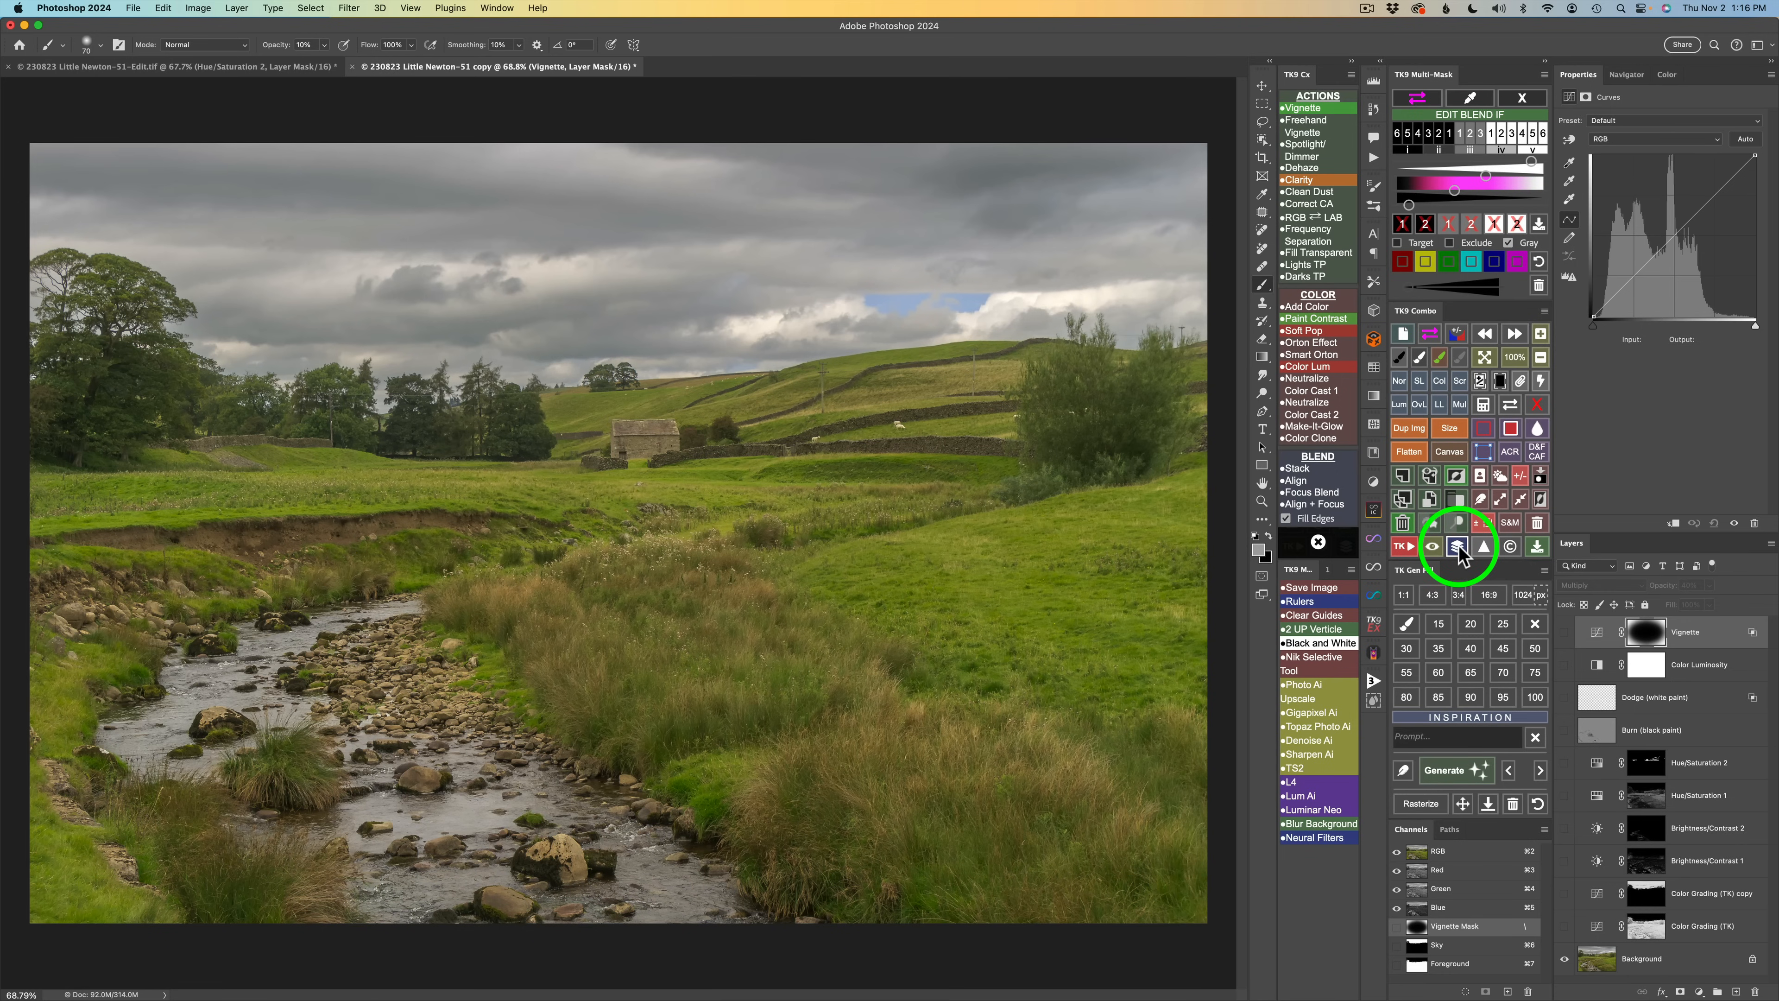
pyautogui.click(1458, 547)
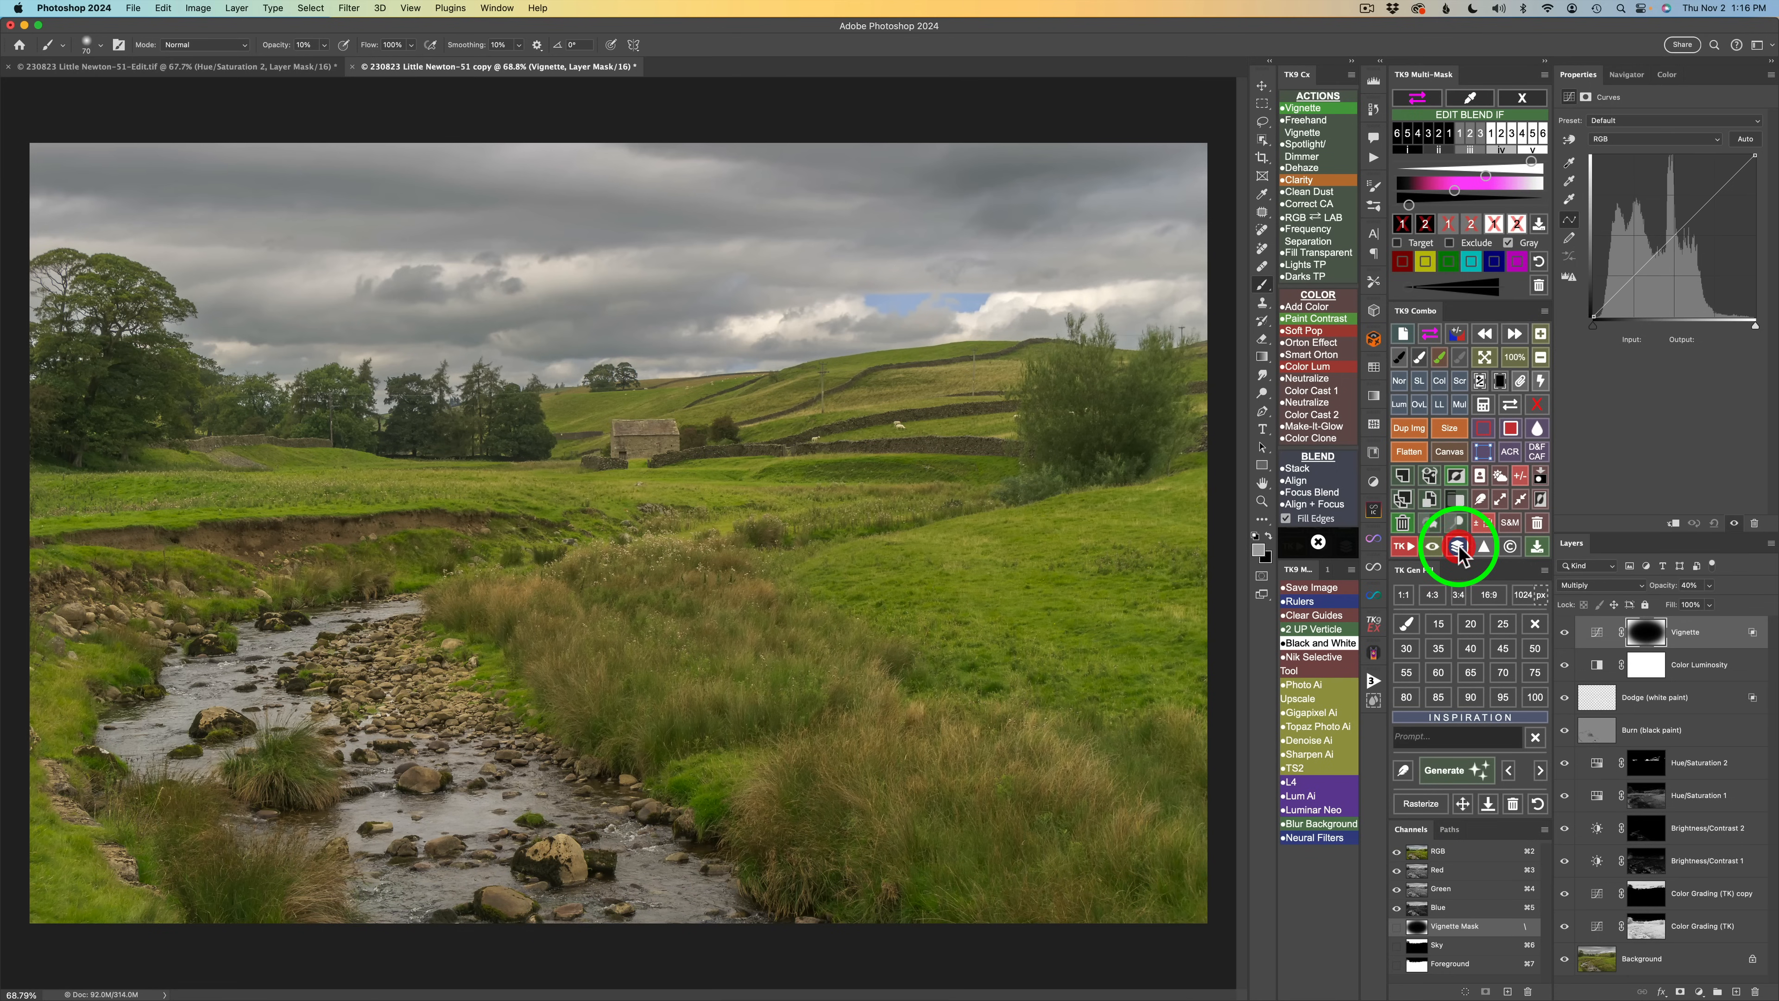